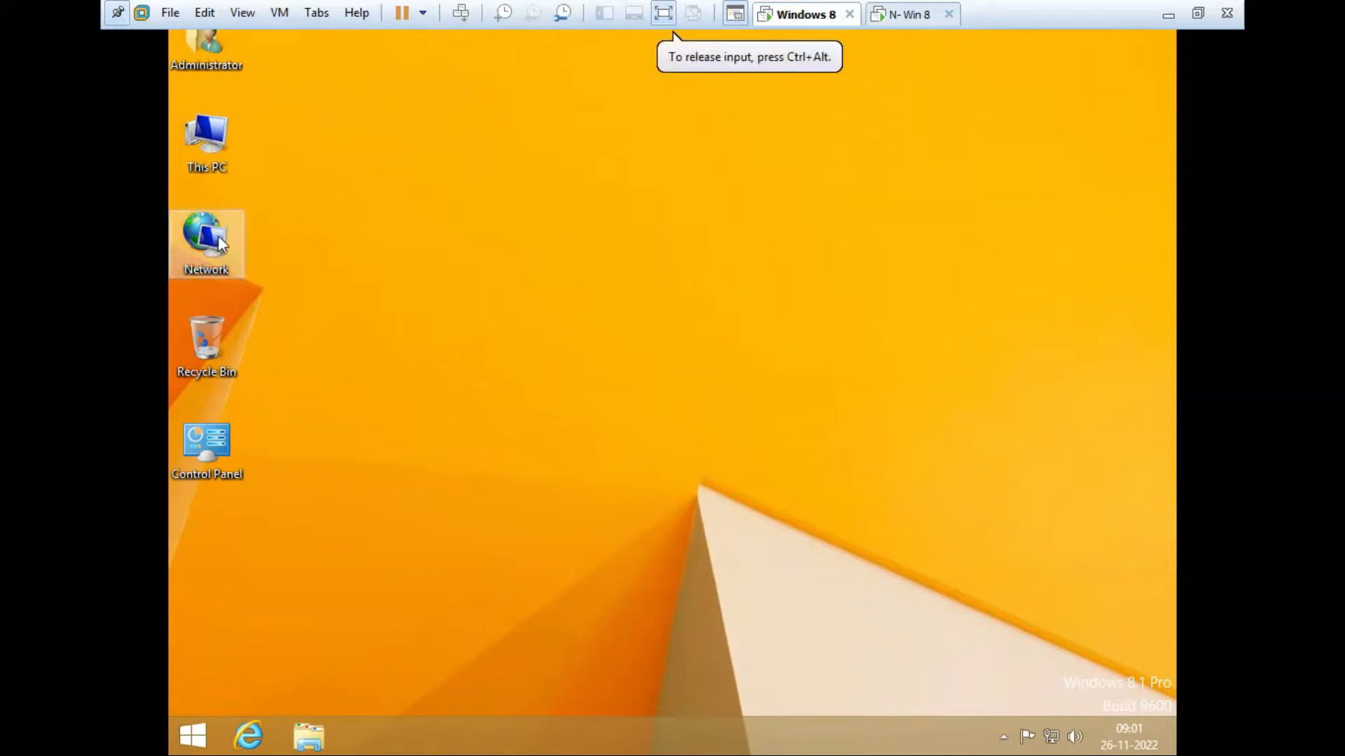
Step: Refresh the guest desktop several times and open the Network icon's properties
{"action": "right_click", "coordinate": [350, 250]}
{"action": "left_click", "coordinate": [413, 304]}
{"action": "right_click", "coordinate": [378, 235]}
{"action": "left_click", "coordinate": [432, 291]}
{"action": "right_click", "coordinate": [223, 234]}
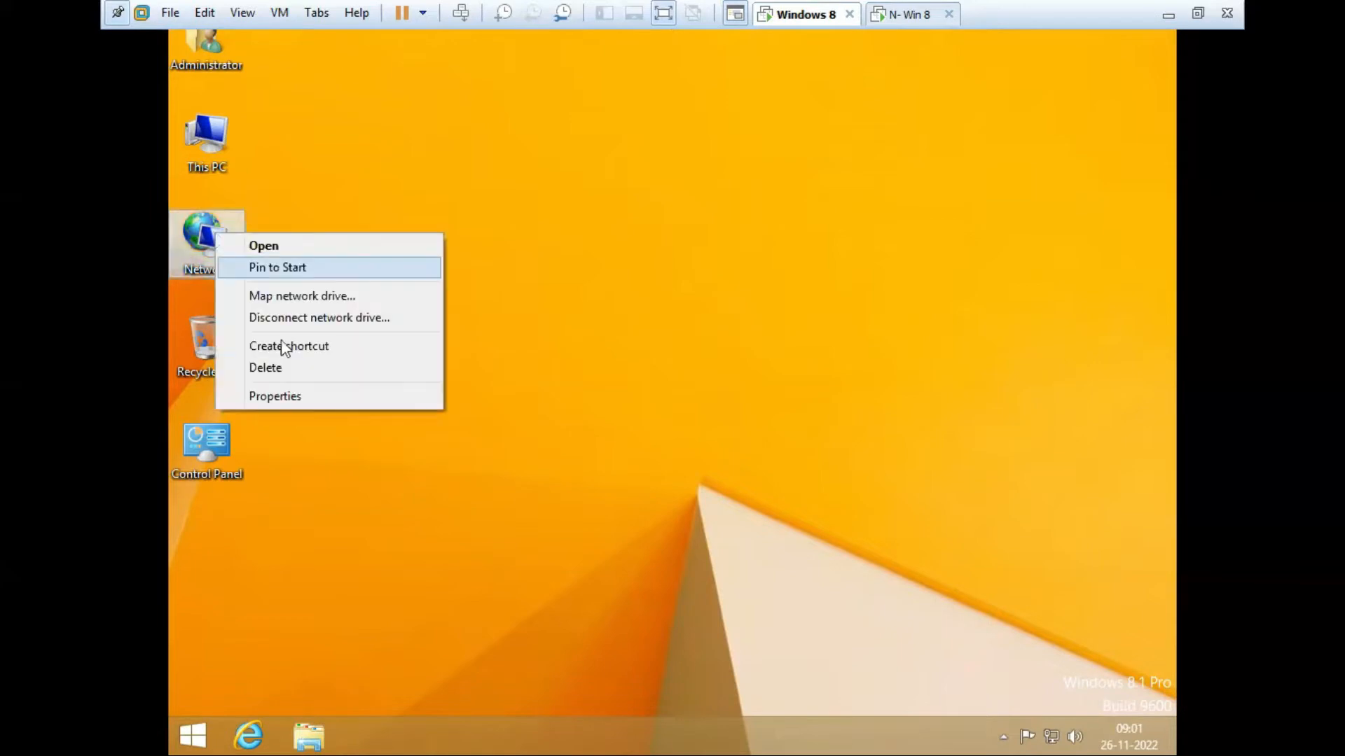
{"action": "left_click", "coordinate": [300, 398]}
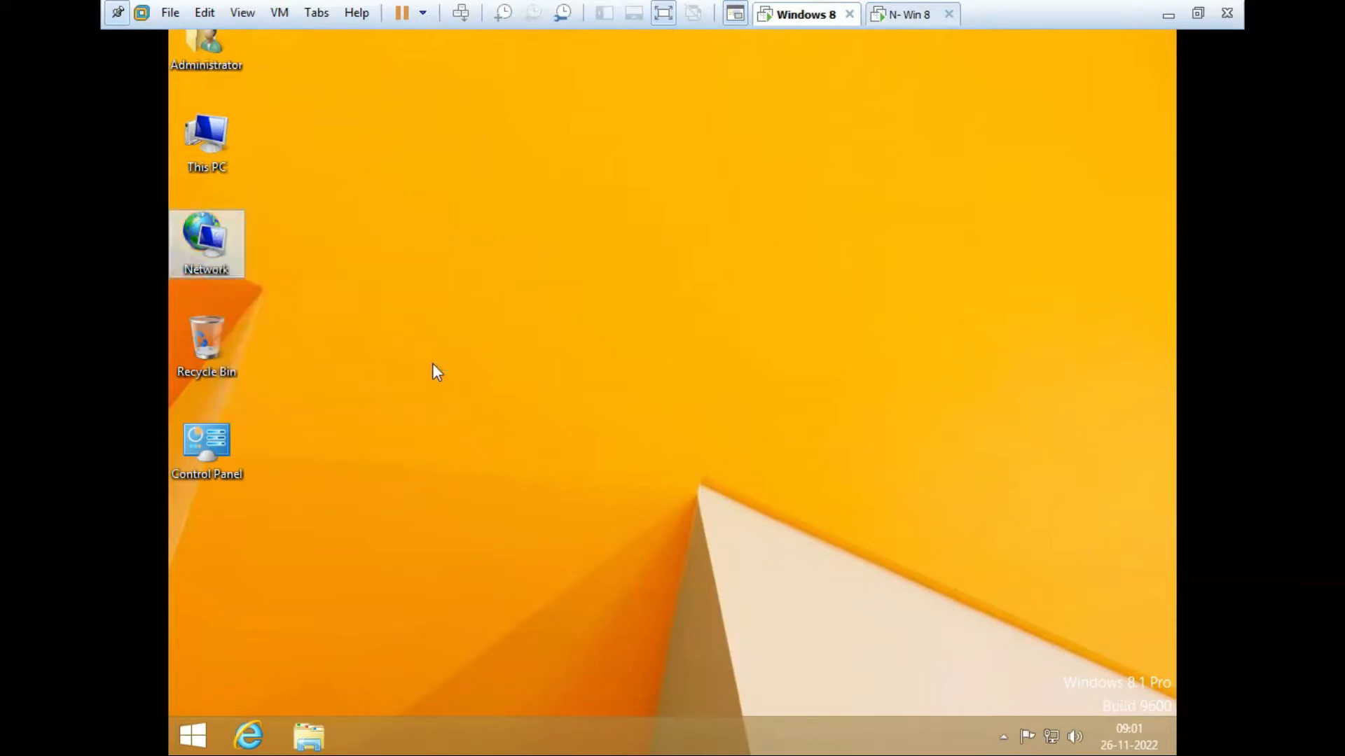
{"action": "right_click", "coordinate": [453, 267]}
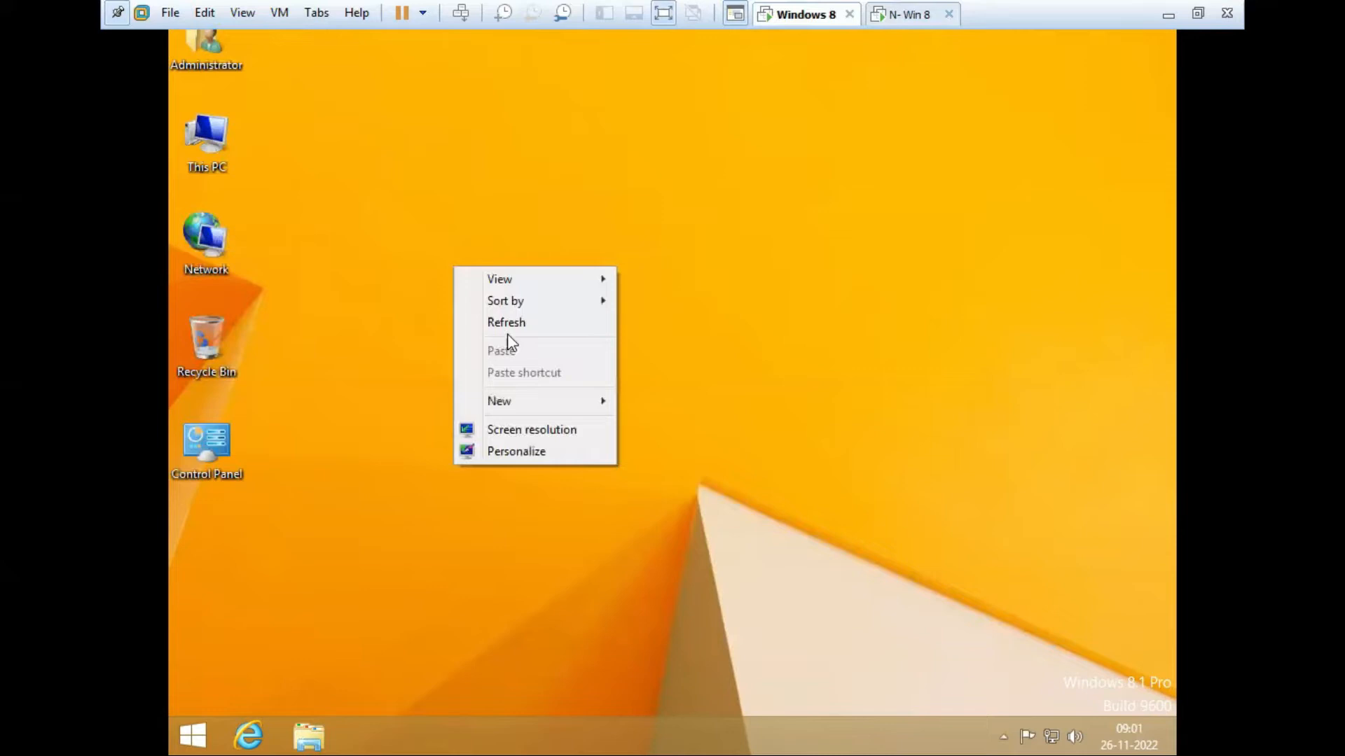
{"action": "left_click", "coordinate": [513, 325]}
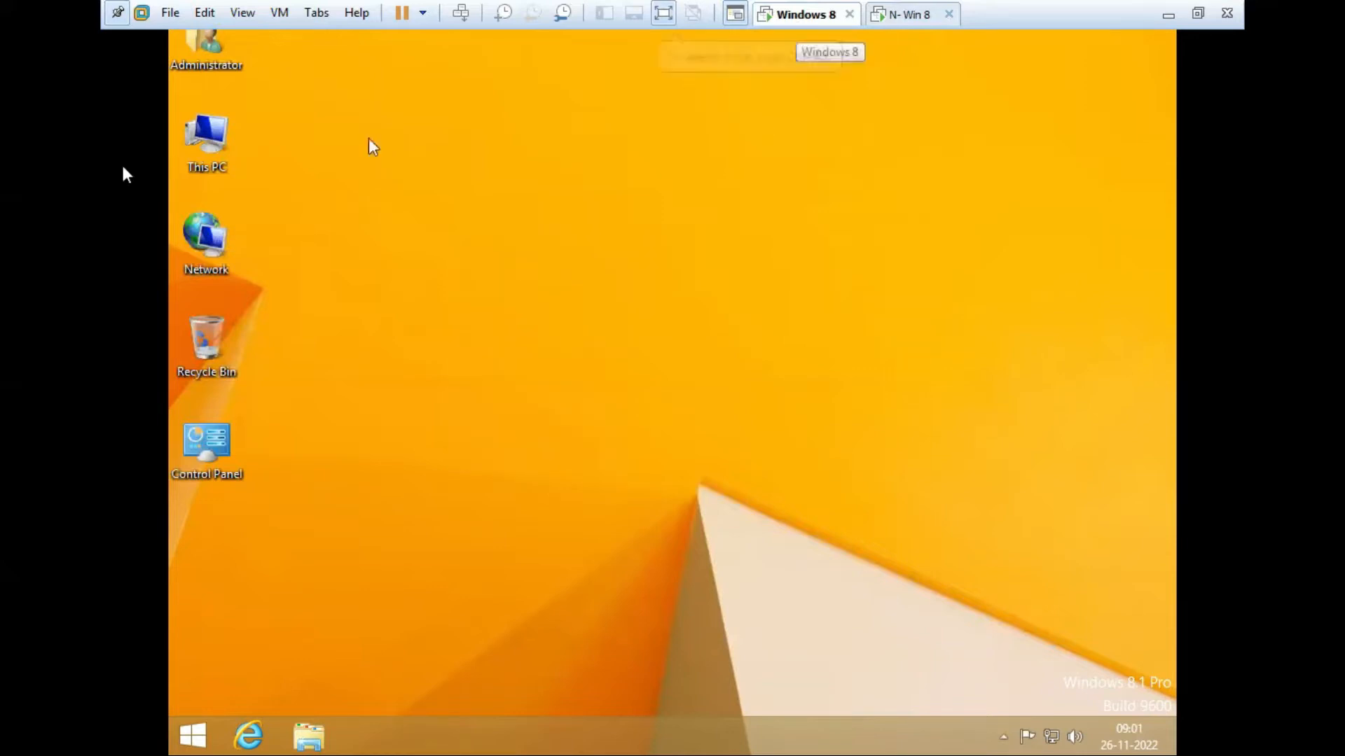
Step: Raise the Windows 8 virtual machine's memory to 2048 MB
{"action": "right_click", "coordinate": [782, 21]}
{"action": "left_click", "coordinate": [857, 290]}
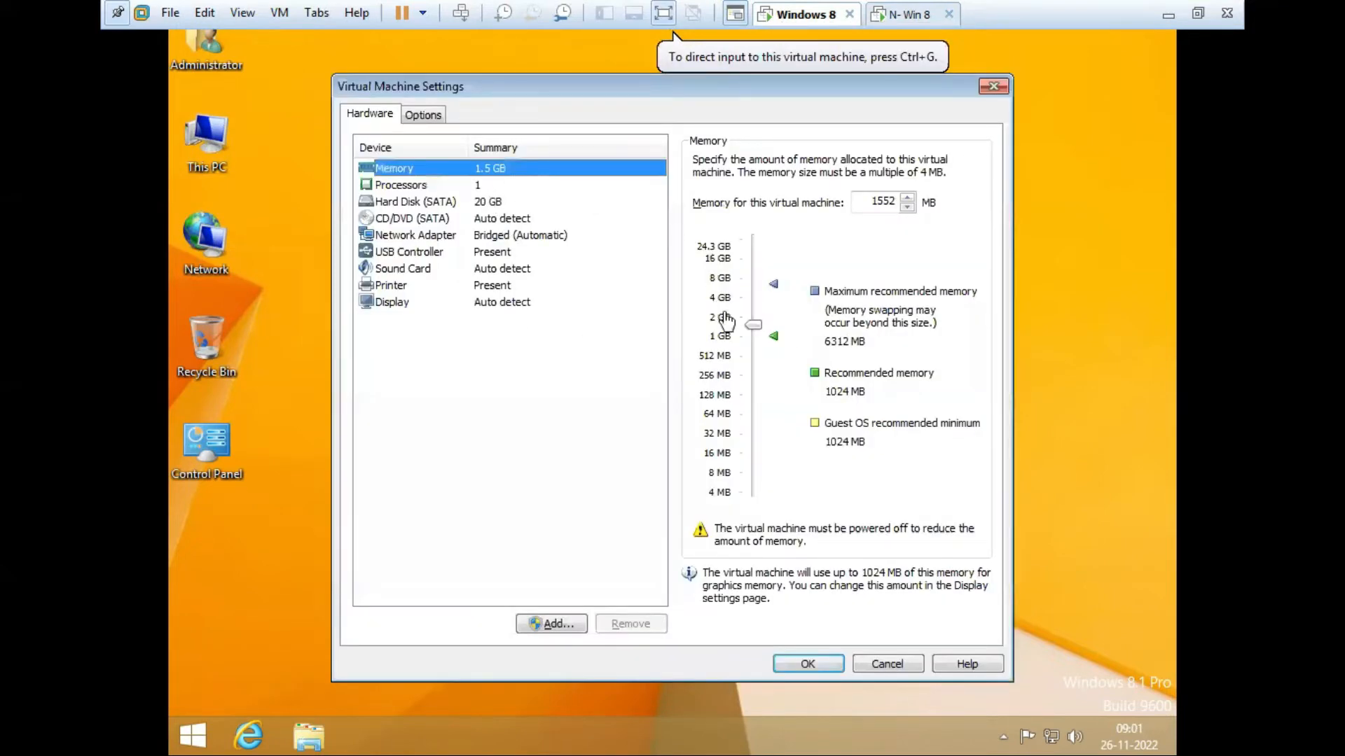
{"action": "left_click_drag", "start_coordinate": [753, 325], "coordinate": [751, 314]}
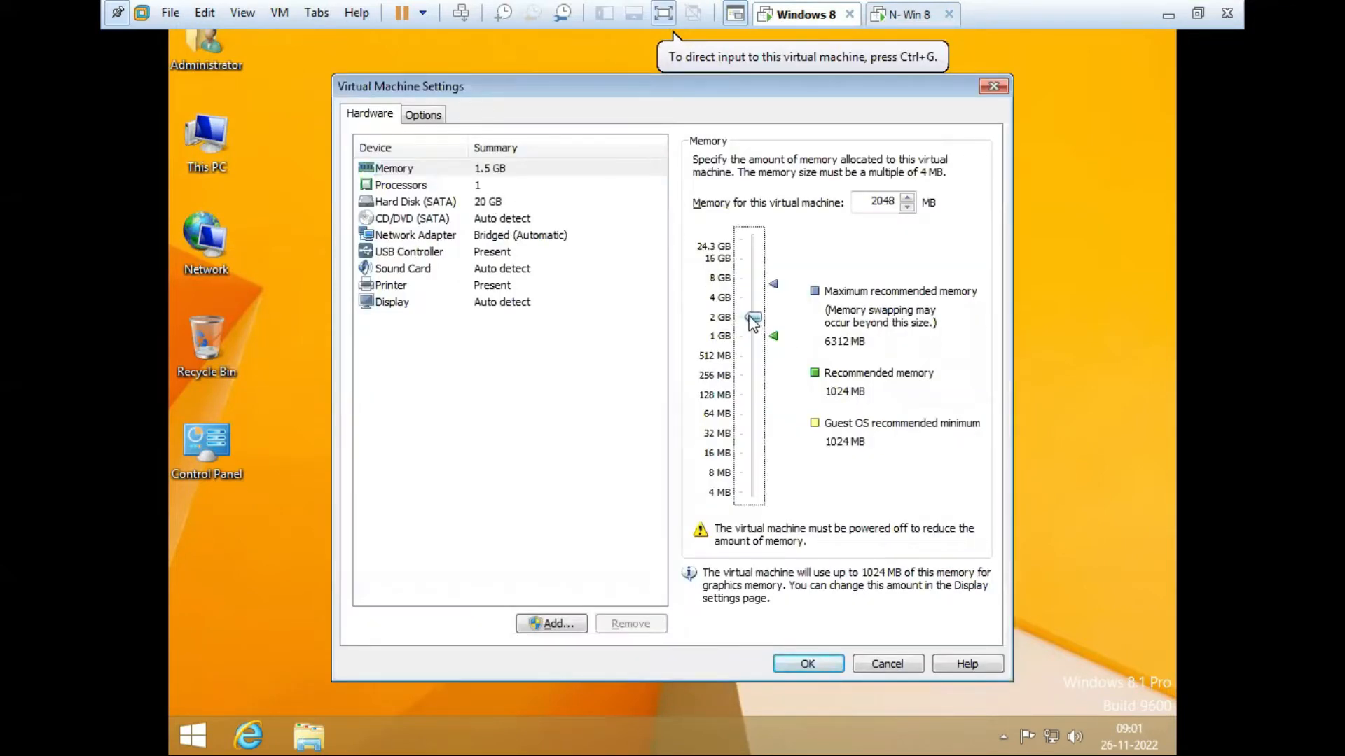
{"action": "left_click", "coordinate": [829, 662]}
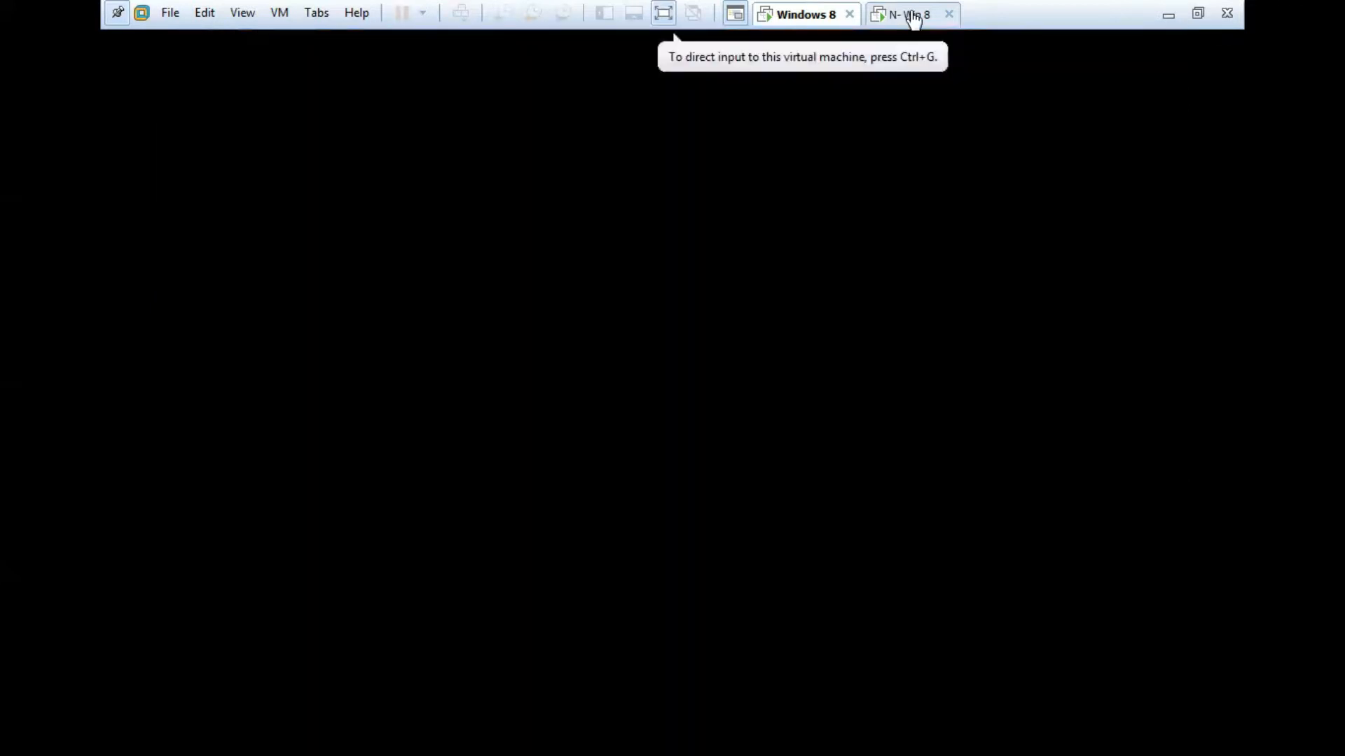
Step: Raise the N- Win 8 machine's memory to 2048 MB, then return to Windows 8
{"action": "left_click", "coordinate": [911, 14]}
{"action": "right_click", "coordinate": [913, 17]}
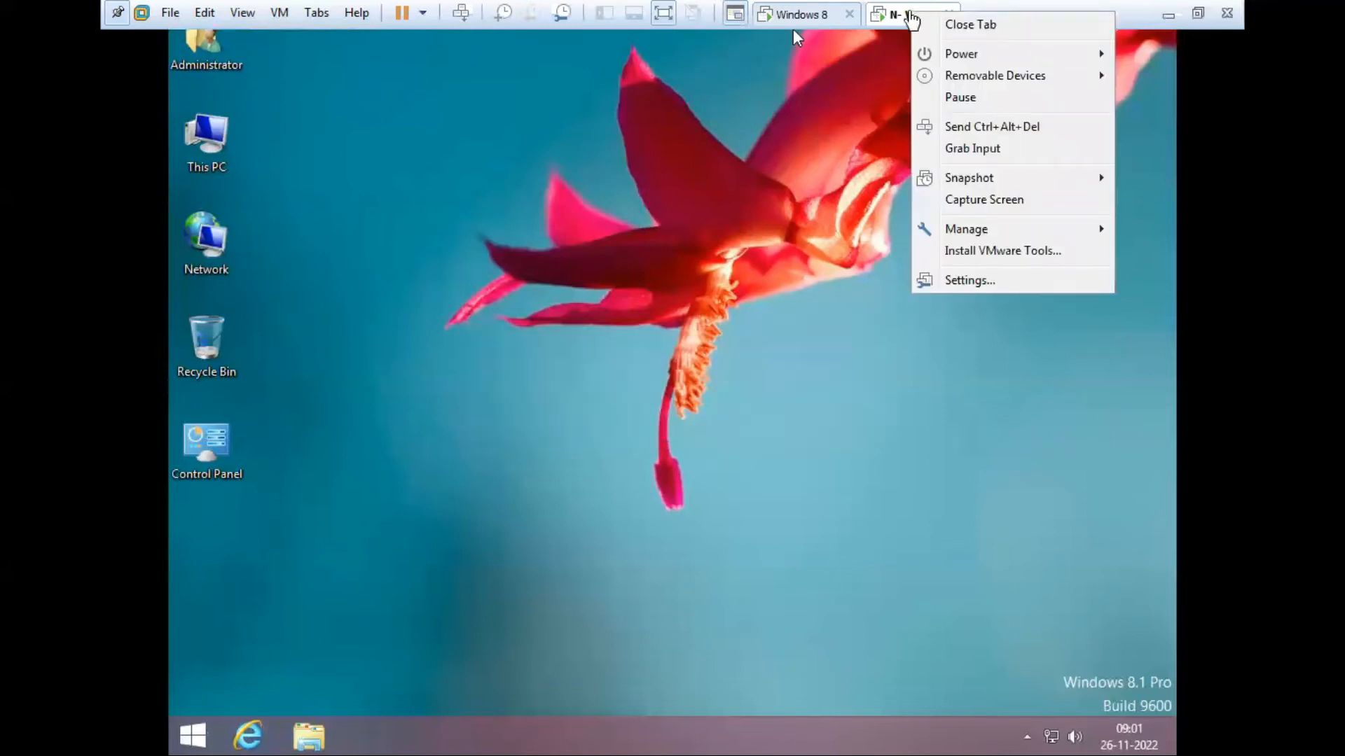
{"action": "left_click", "coordinate": [1003, 283]}
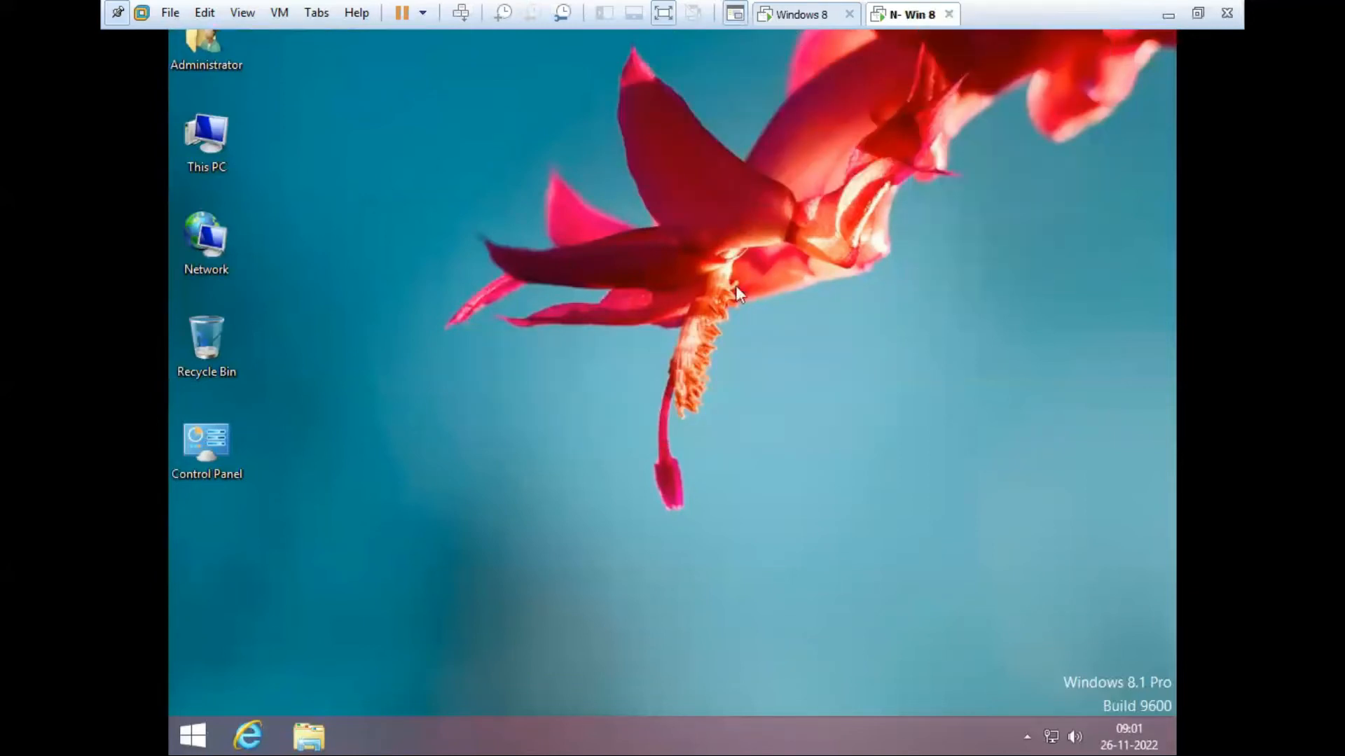
{"action": "left_click_drag", "start_coordinate": [757, 329], "coordinate": [755, 317]}
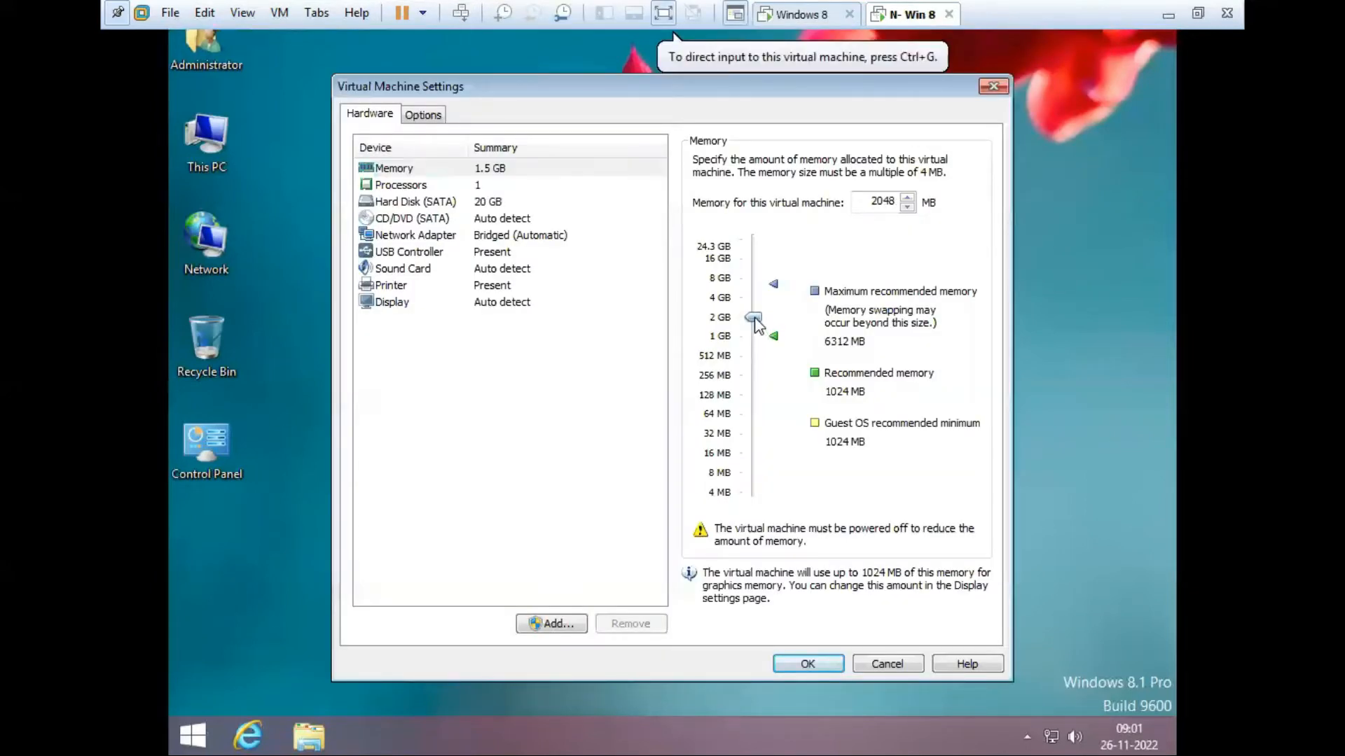
{"action": "left_click", "coordinate": [813, 663]}
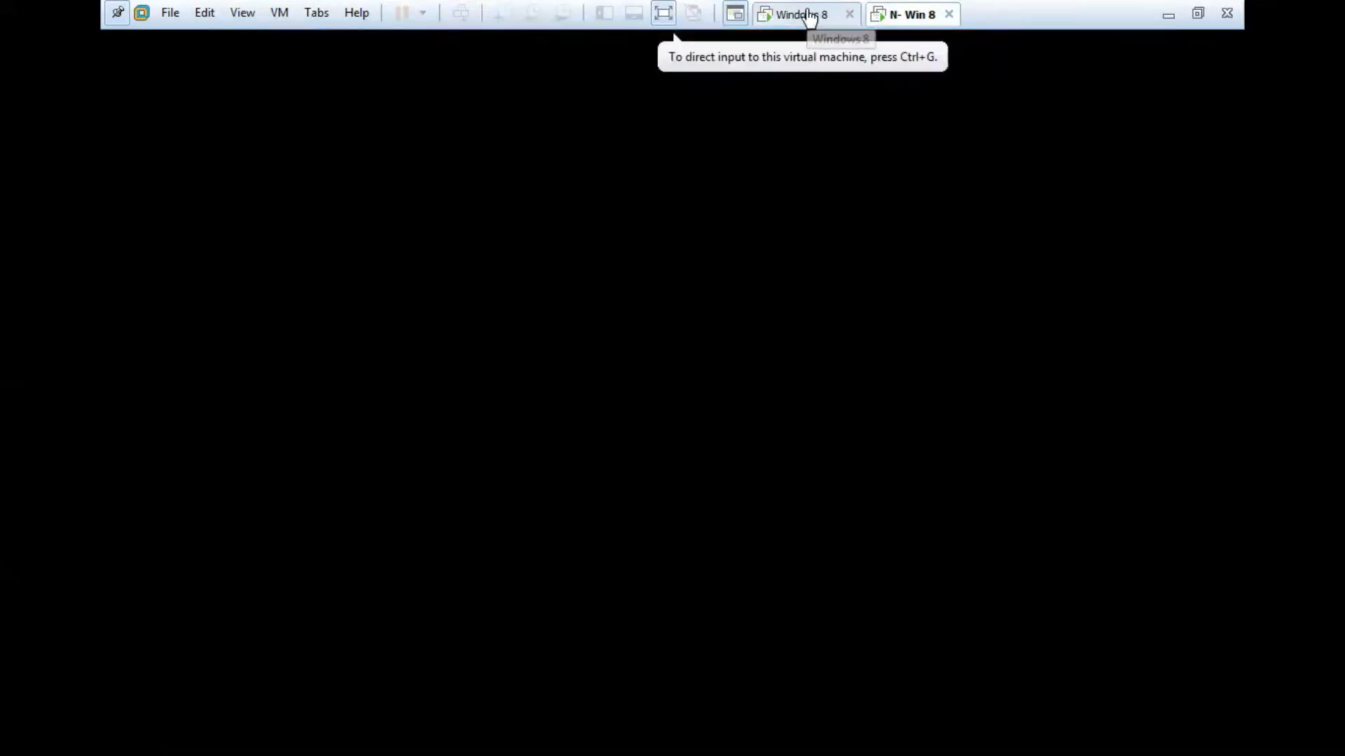
{"action": "left_click", "coordinate": [810, 18]}
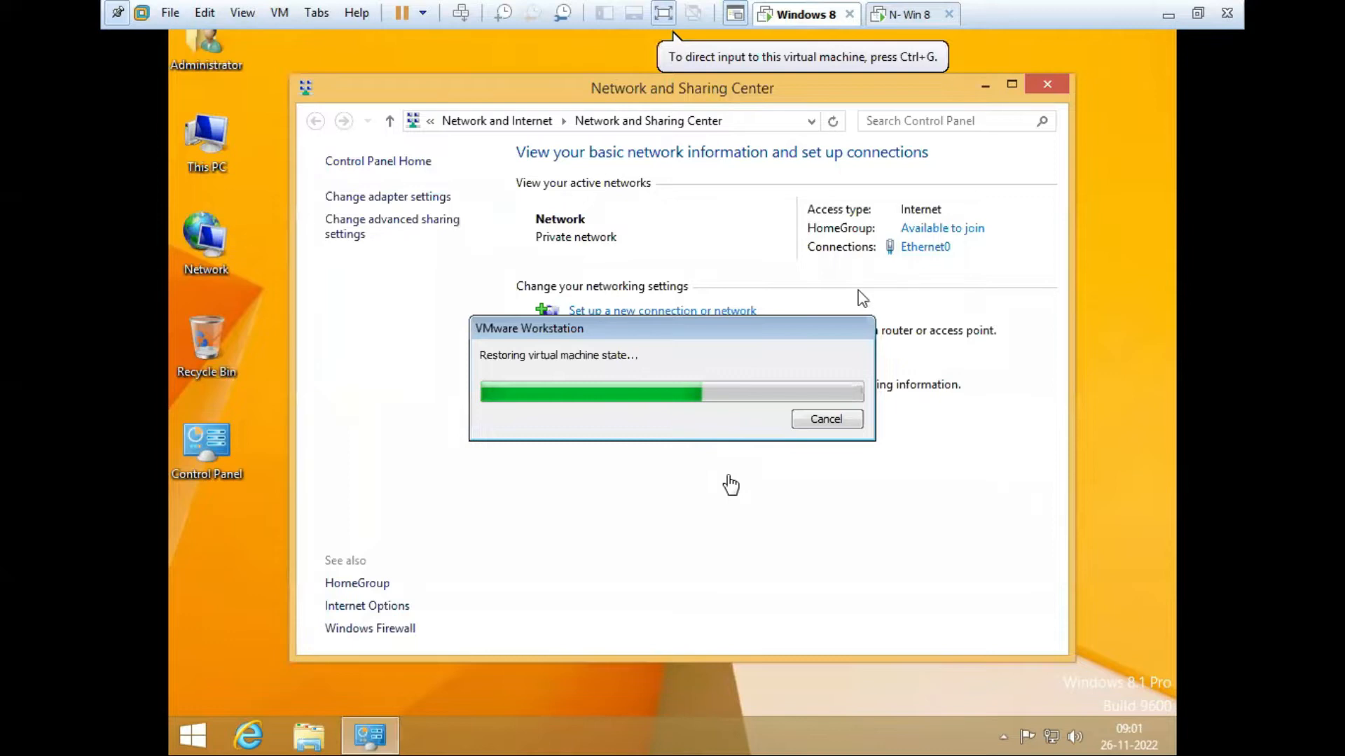
Step: Dismiss the removable-devices notice and open Network Connections, selecting the Ethernet0 adapter
{"action": "left_click", "coordinate": [788, 488]}
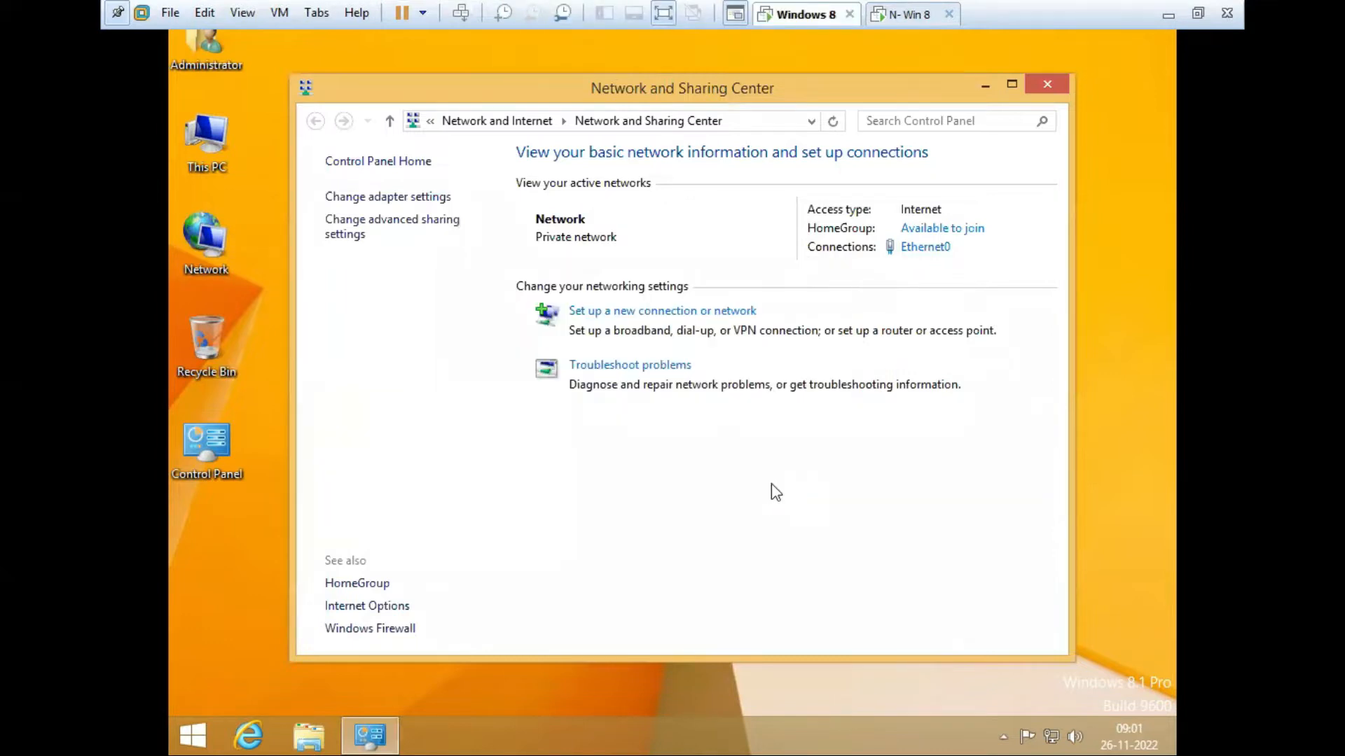
{"action": "left_click", "coordinate": [1045, 85]}
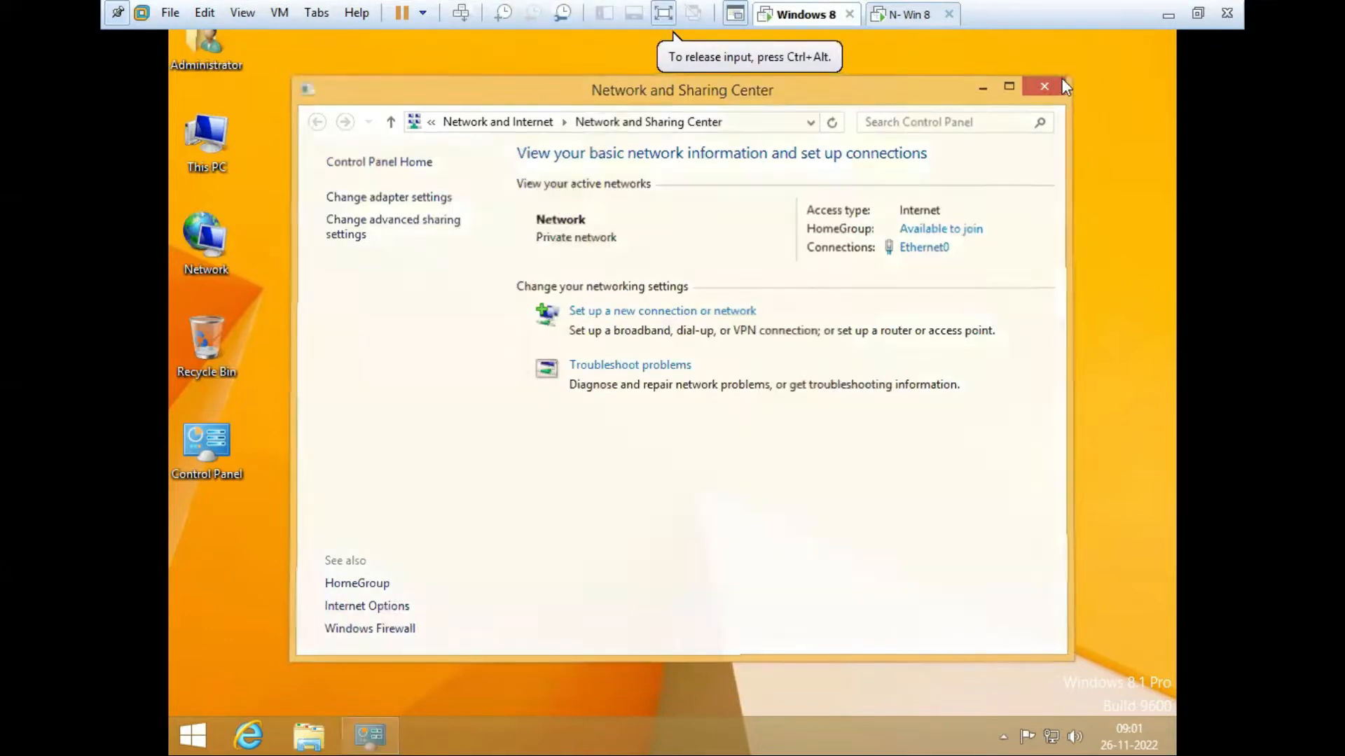
{"action": "right_click", "coordinate": [210, 235]}
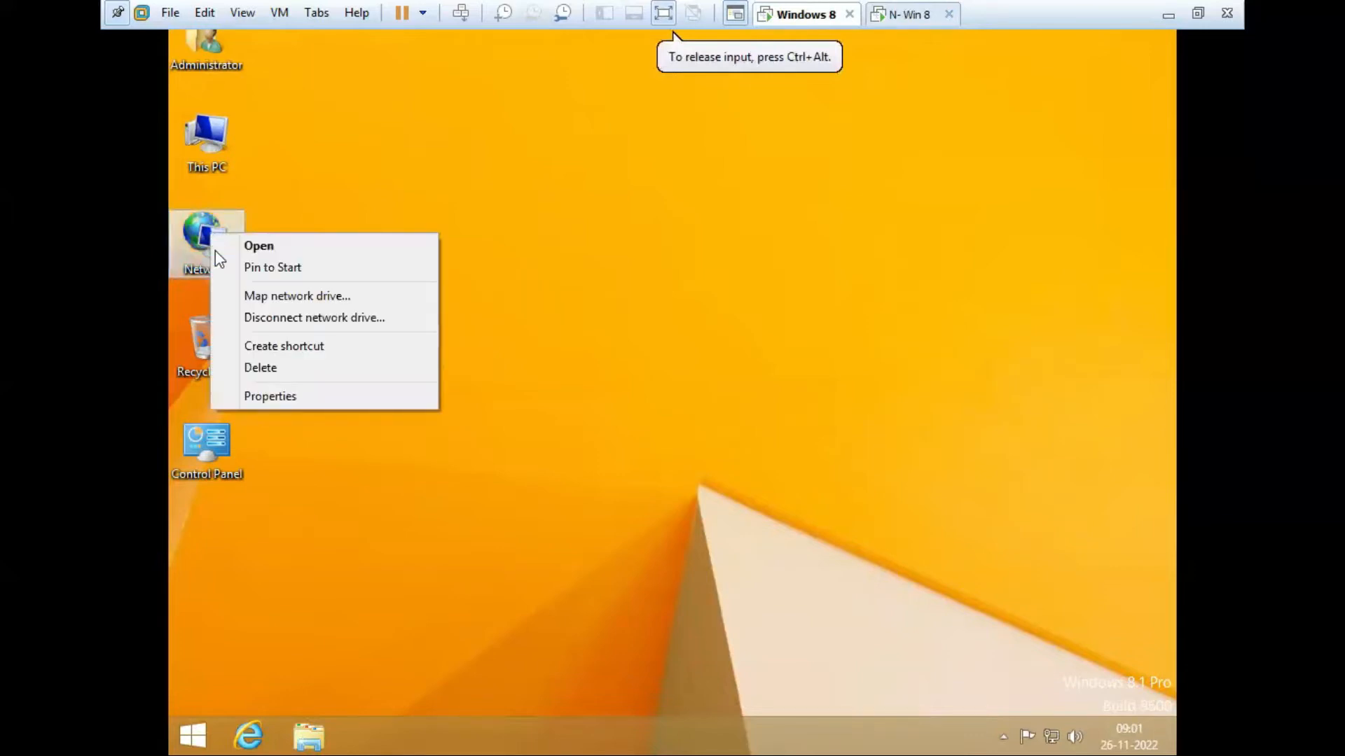
{"action": "left_click", "coordinate": [278, 396]}
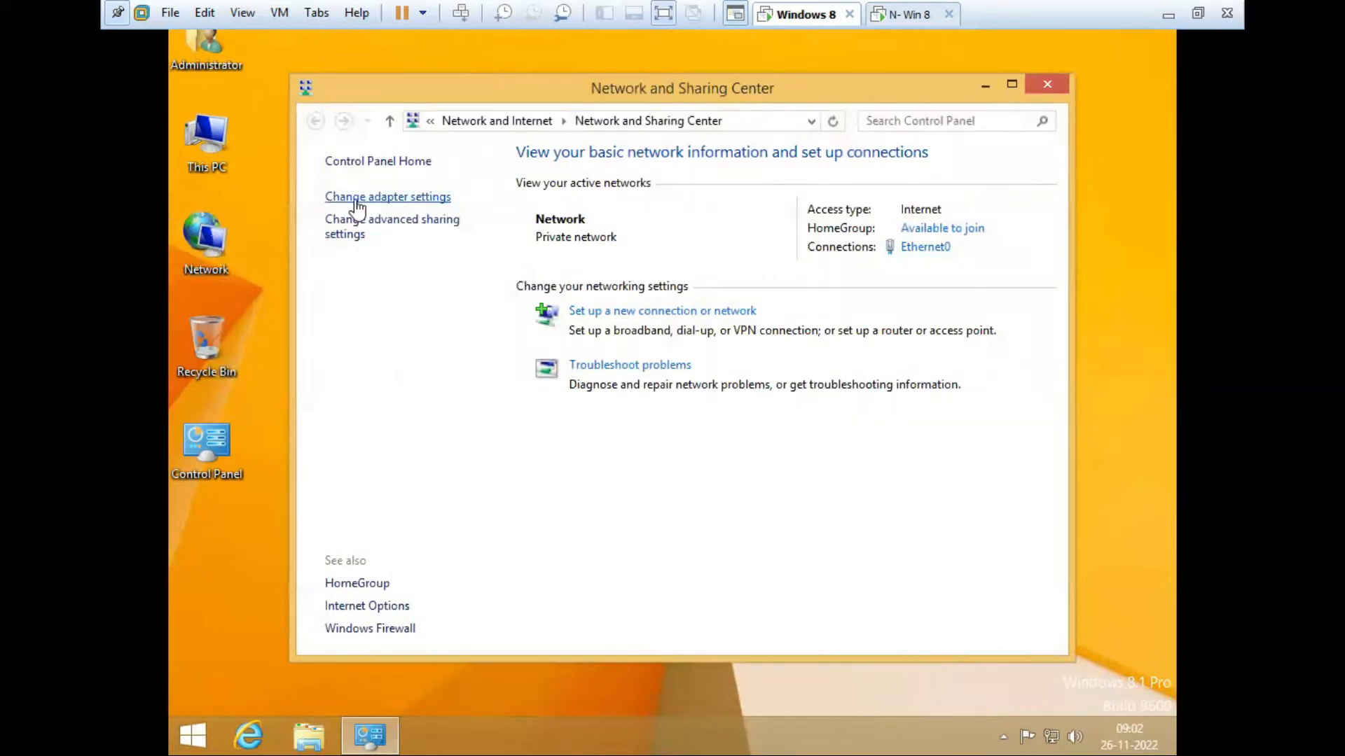
{"action": "left_click", "coordinate": [379, 203]}
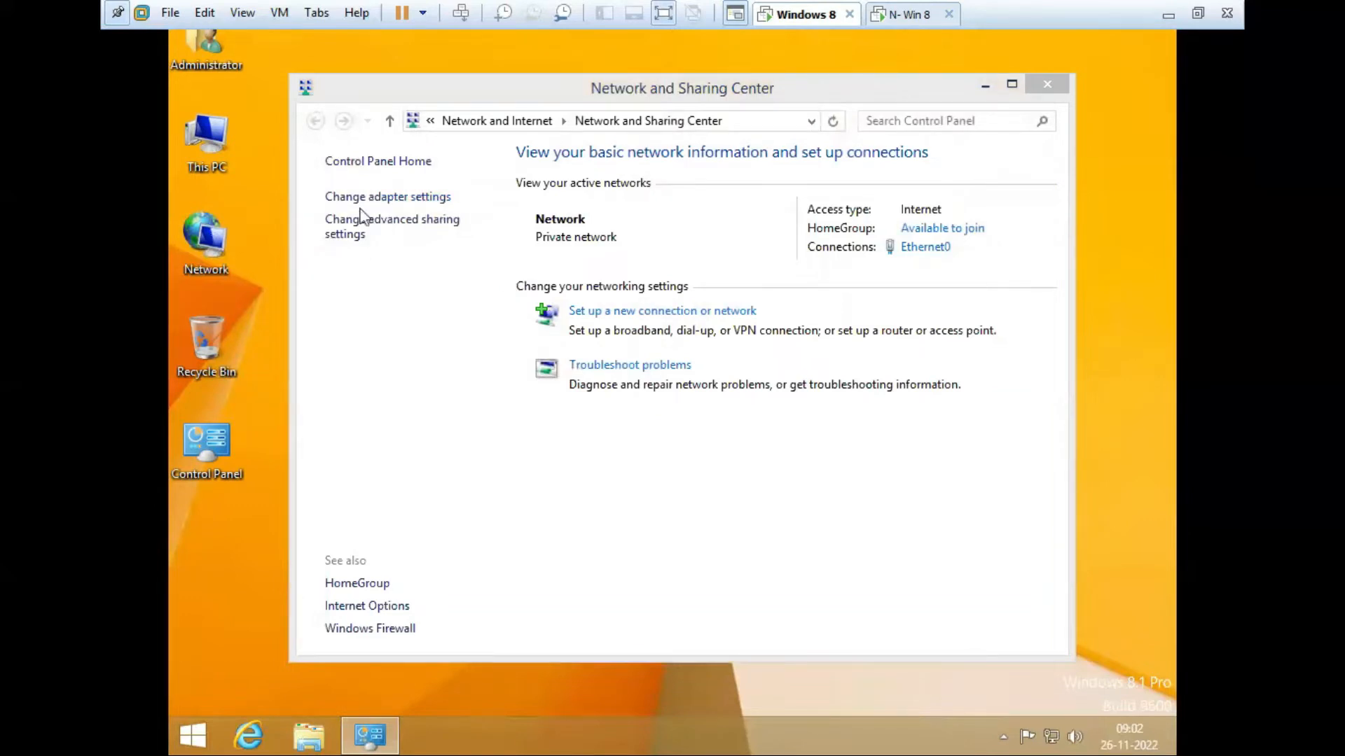
{"action": "left_click", "coordinate": [365, 203]}
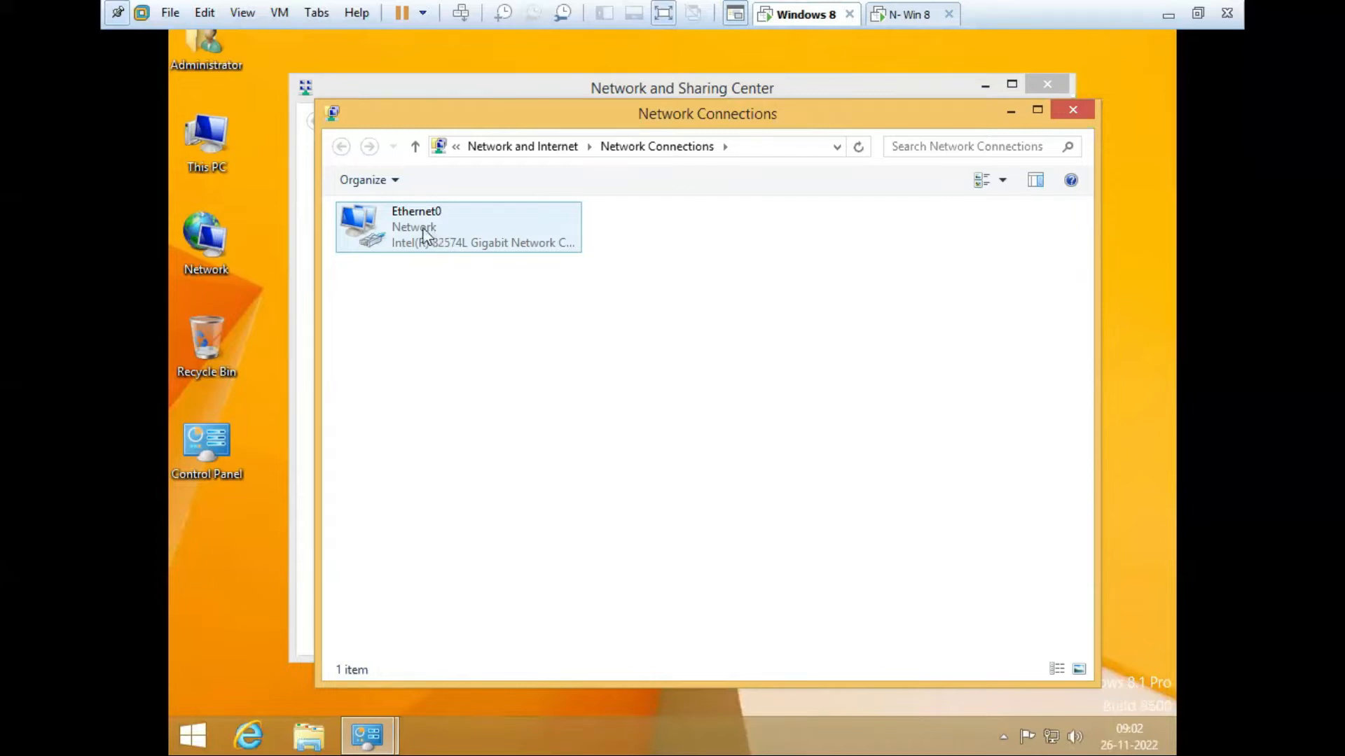
{"action": "left_click", "coordinate": [424, 236]}
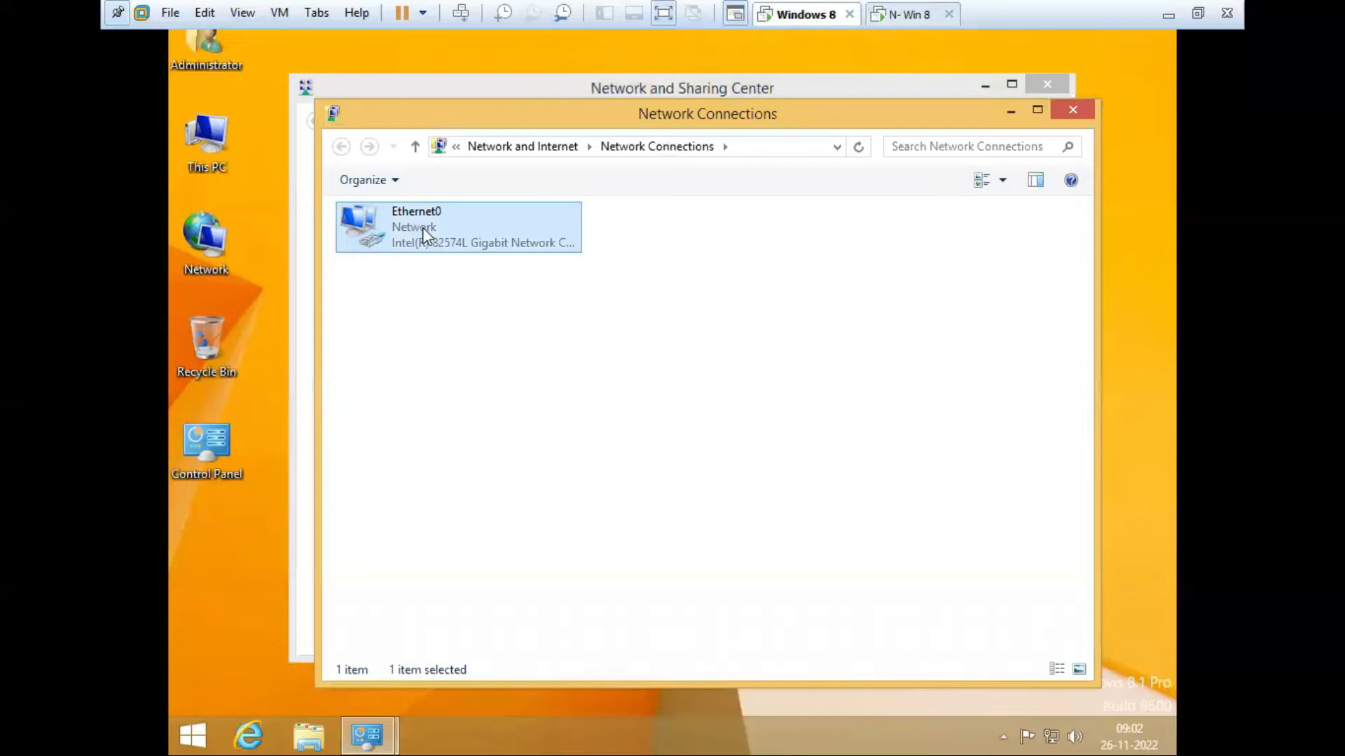
Step: Assign Ethernet0 the static IPv4 address 192.168.100.10 with mask 255.255.255.0
{"action": "right_click", "coordinate": [425, 236]}
{"action": "left_click", "coordinate": [481, 410]}
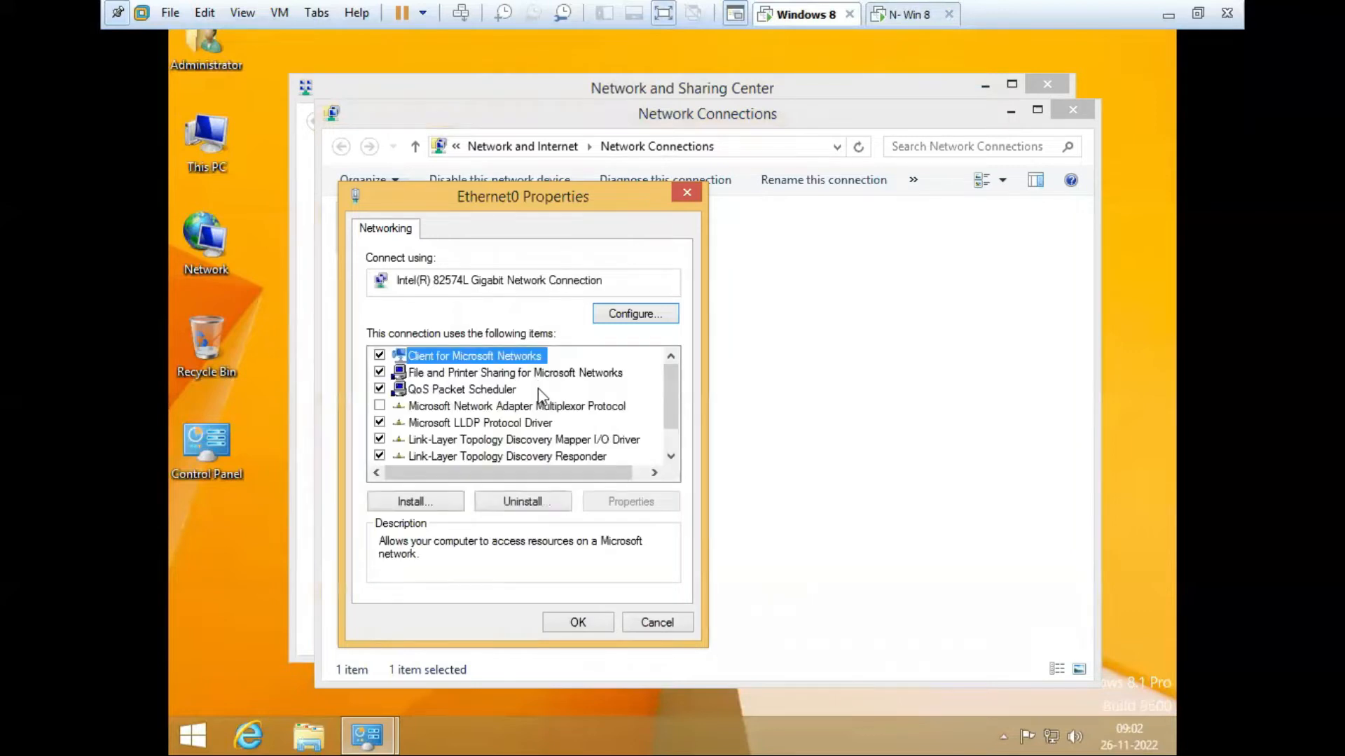
{"action": "scroll", "coordinate": [671, 448], "scroll_direction": "down", "scroll_amount": 1}
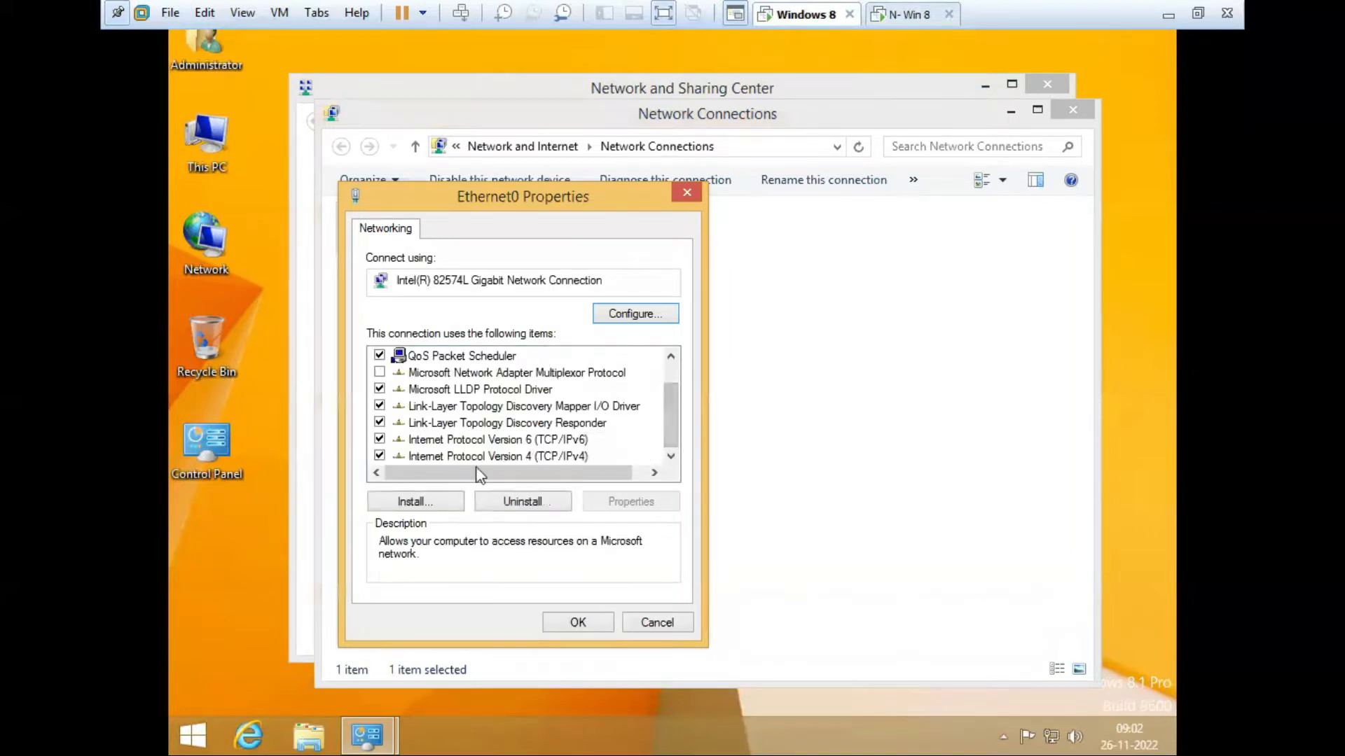
{"action": "left_click", "coordinate": [554, 459]}
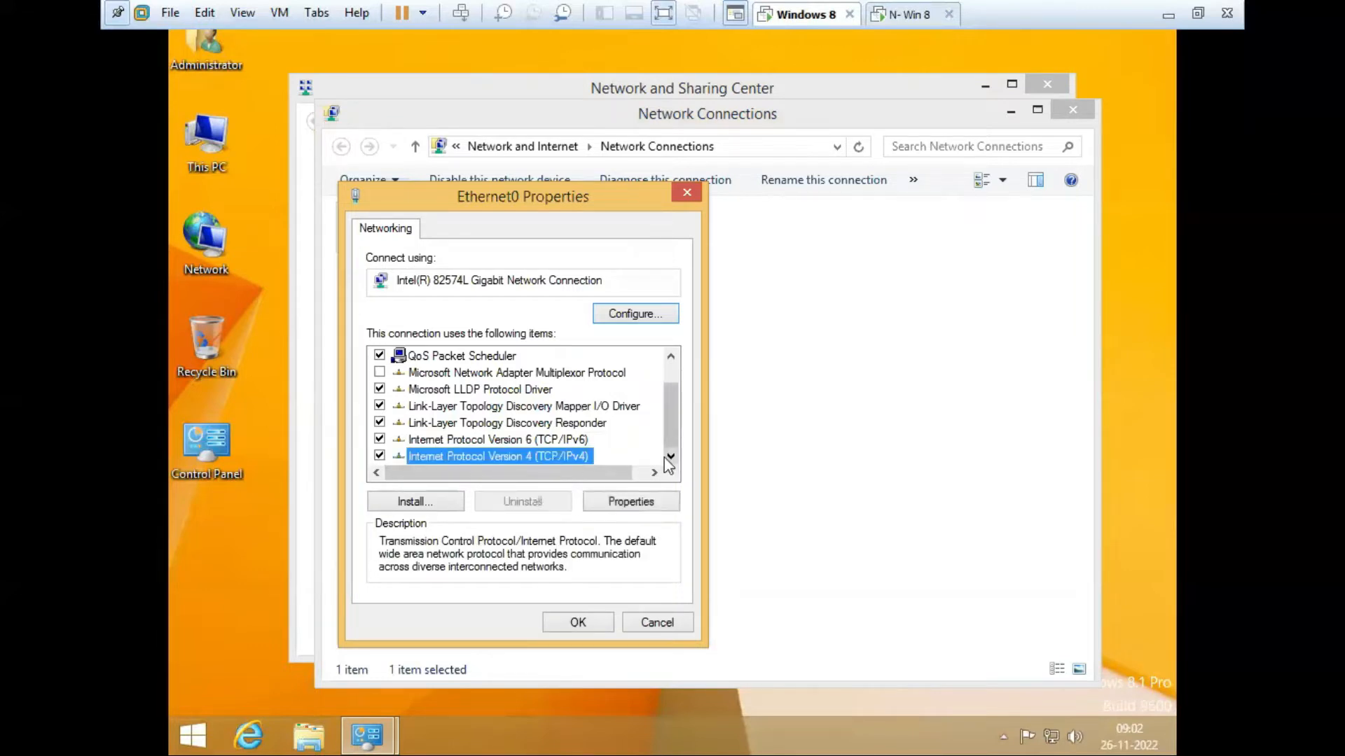
{"action": "left_click", "coordinate": [623, 504]}
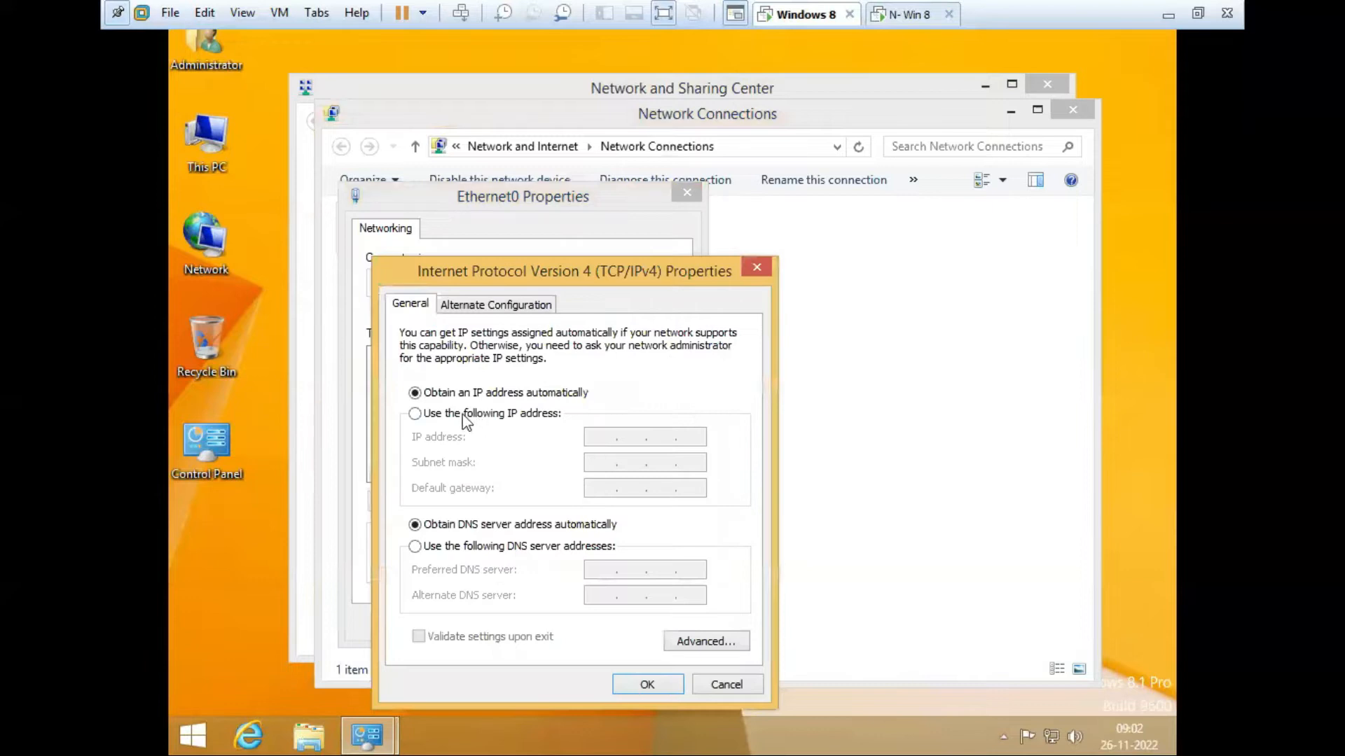
{"action": "left_click", "coordinate": [463, 414]}
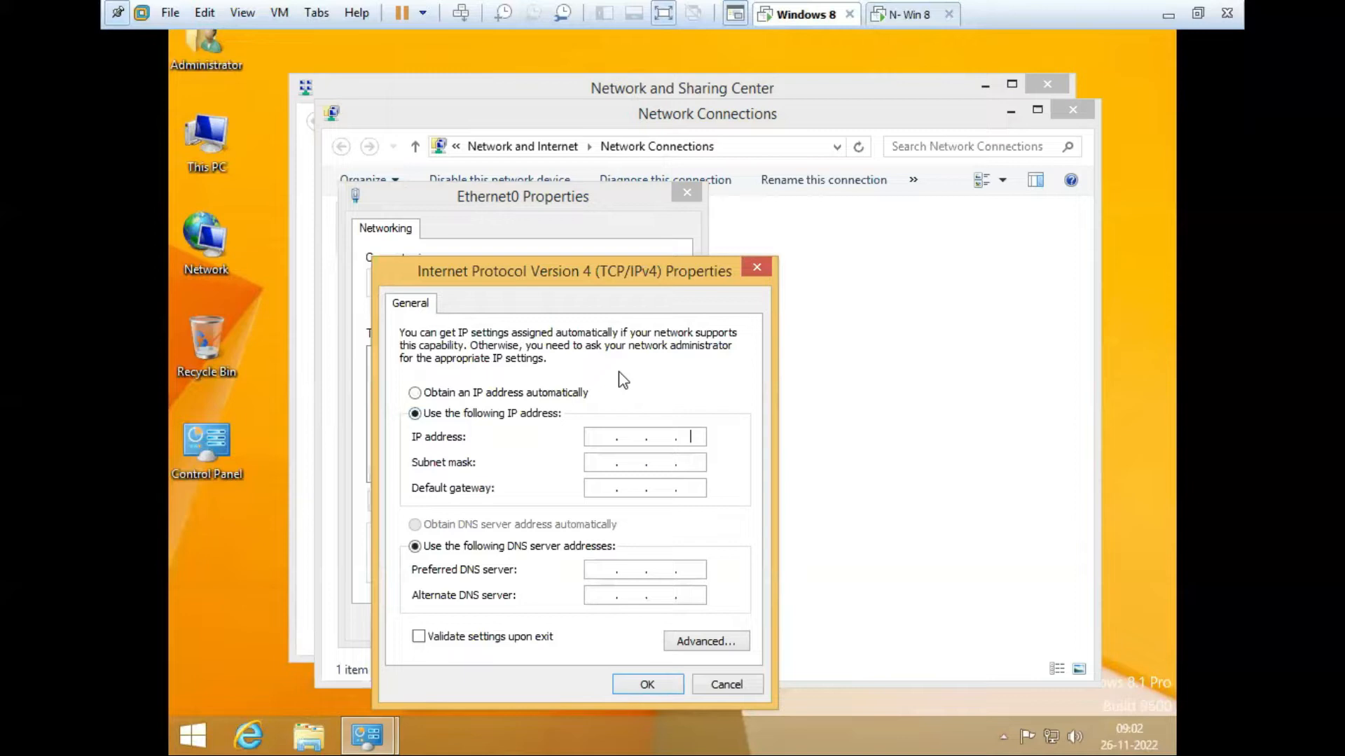
{"action": "left_click", "coordinate": [597, 436]}
{"action": "type", "text": "192 . 168 . 100 . 10"}
{"action": "left_click", "coordinate": [637, 465]}
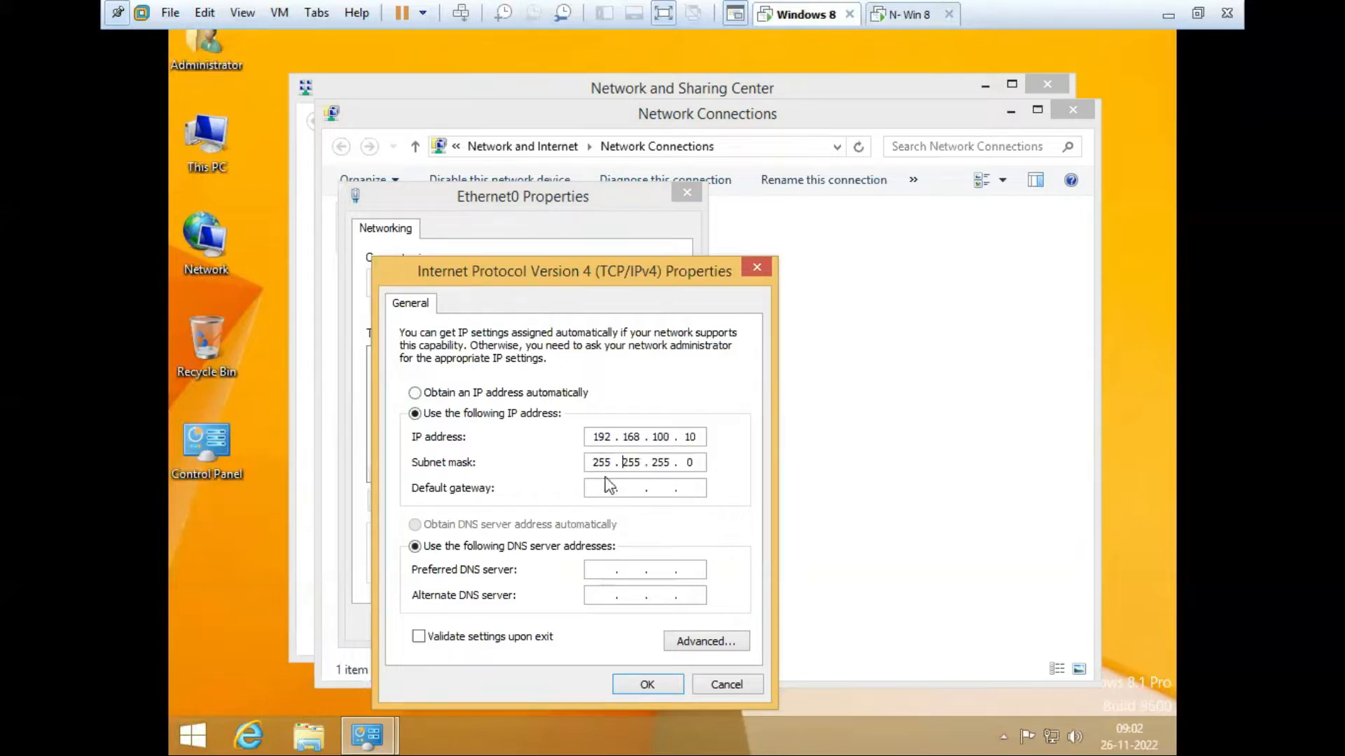
{"action": "left_click", "coordinate": [684, 468]}
{"action": "left_click", "coordinate": [647, 685]}
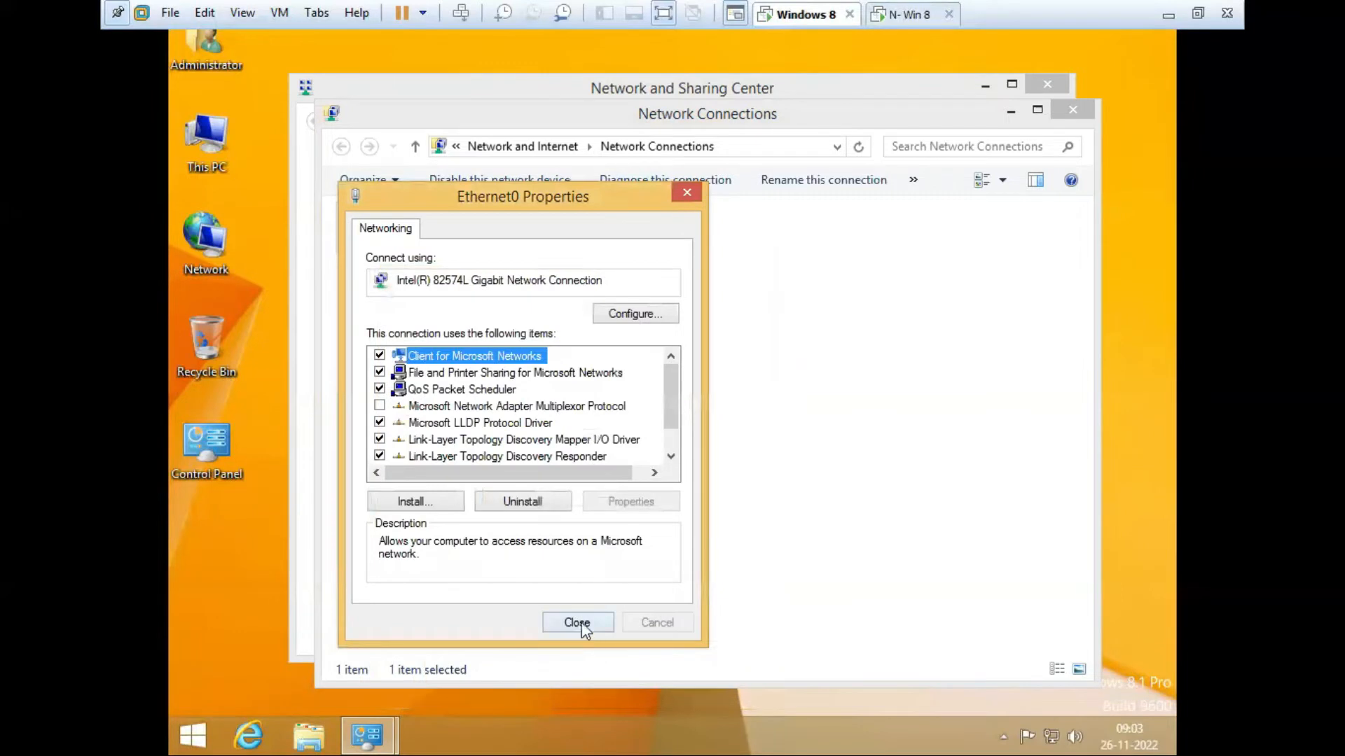
Step: Close the Ethernet0 properties and Network Connections, then switch to N- Win 8
{"action": "left_click", "coordinate": [577, 623]}
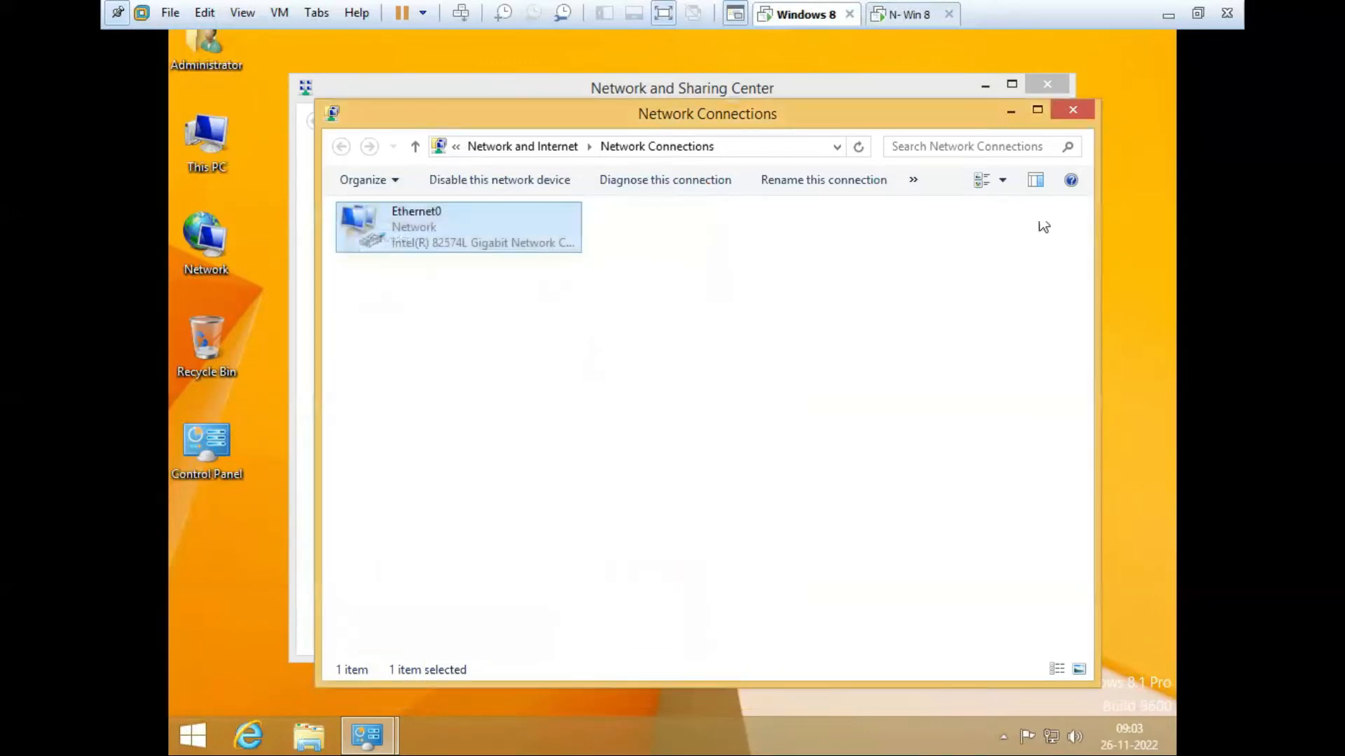
{"action": "left_click", "coordinate": [1078, 112]}
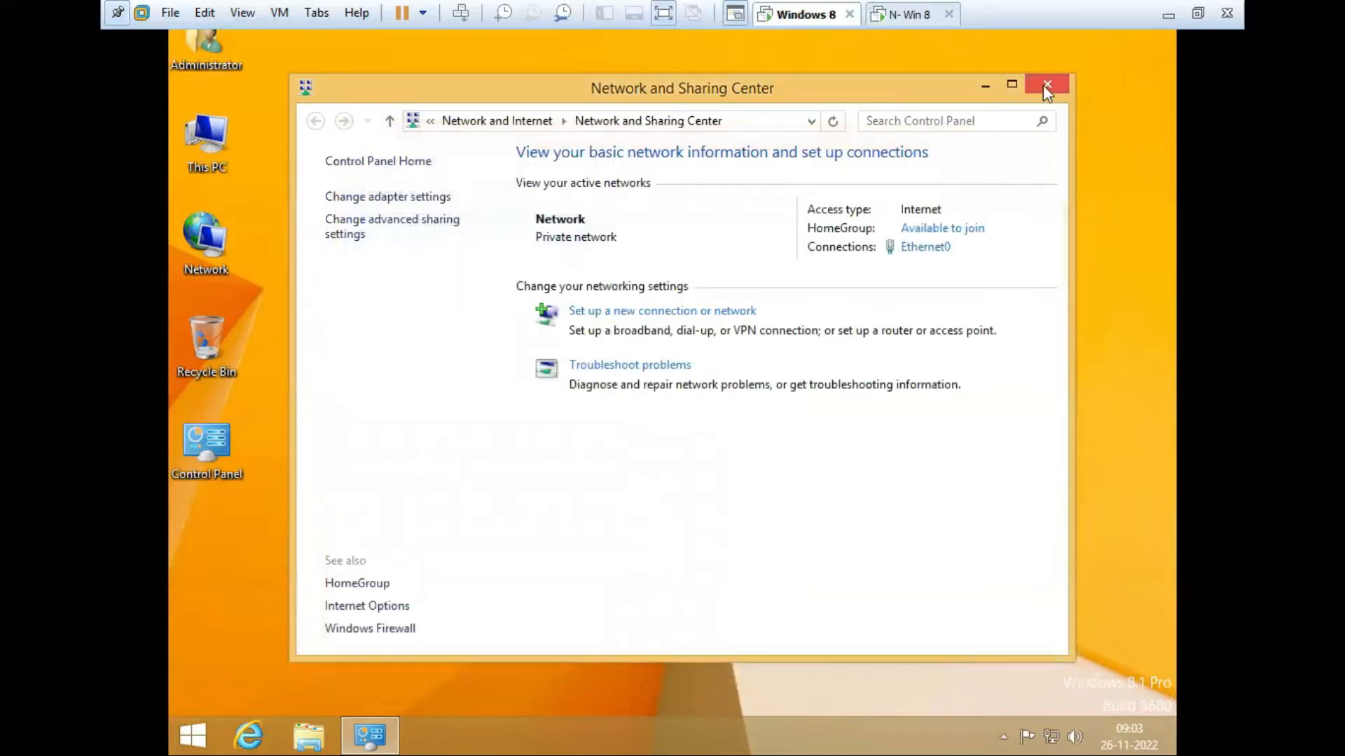
{"action": "left_click", "coordinate": [897, 21]}
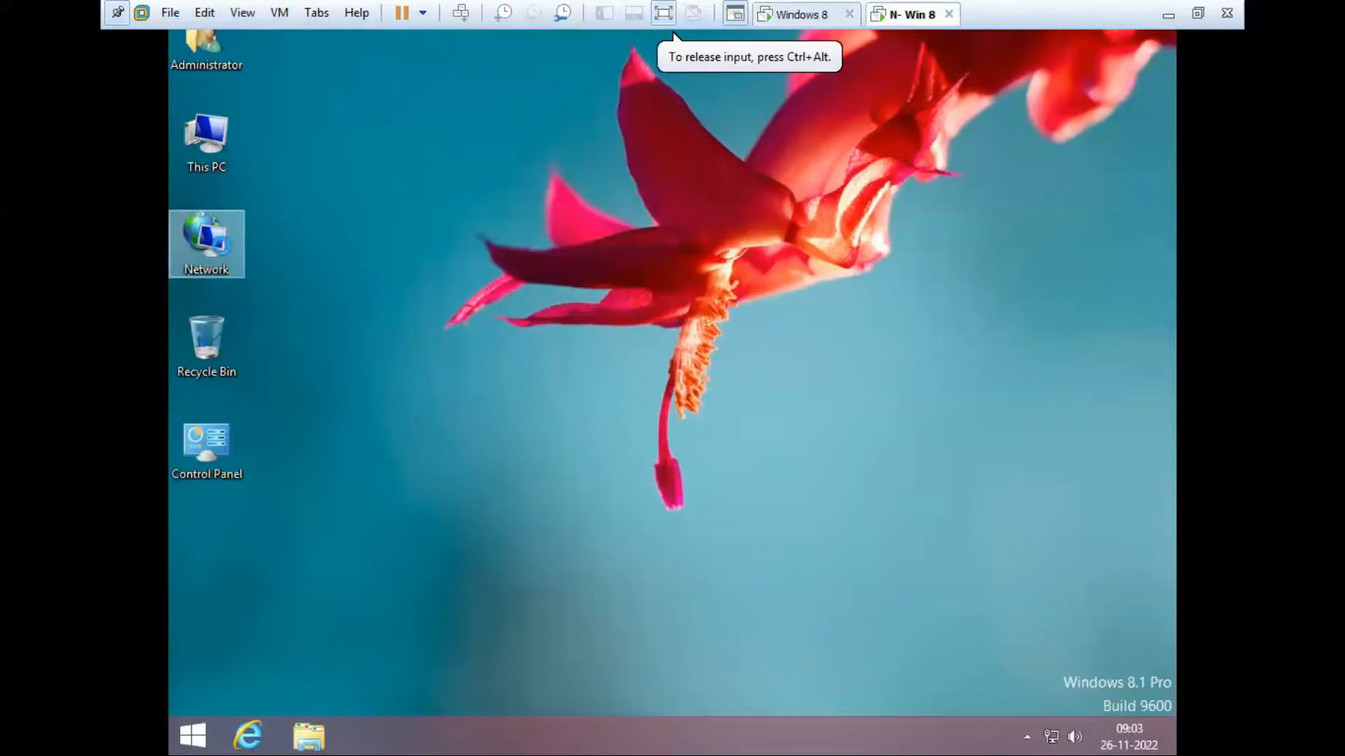
Step: On N- Win 8, open Network Connections from the Network icon and select Ethernet0
{"action": "right_click", "coordinate": [223, 252]}
{"action": "left_click", "coordinate": [316, 413]}
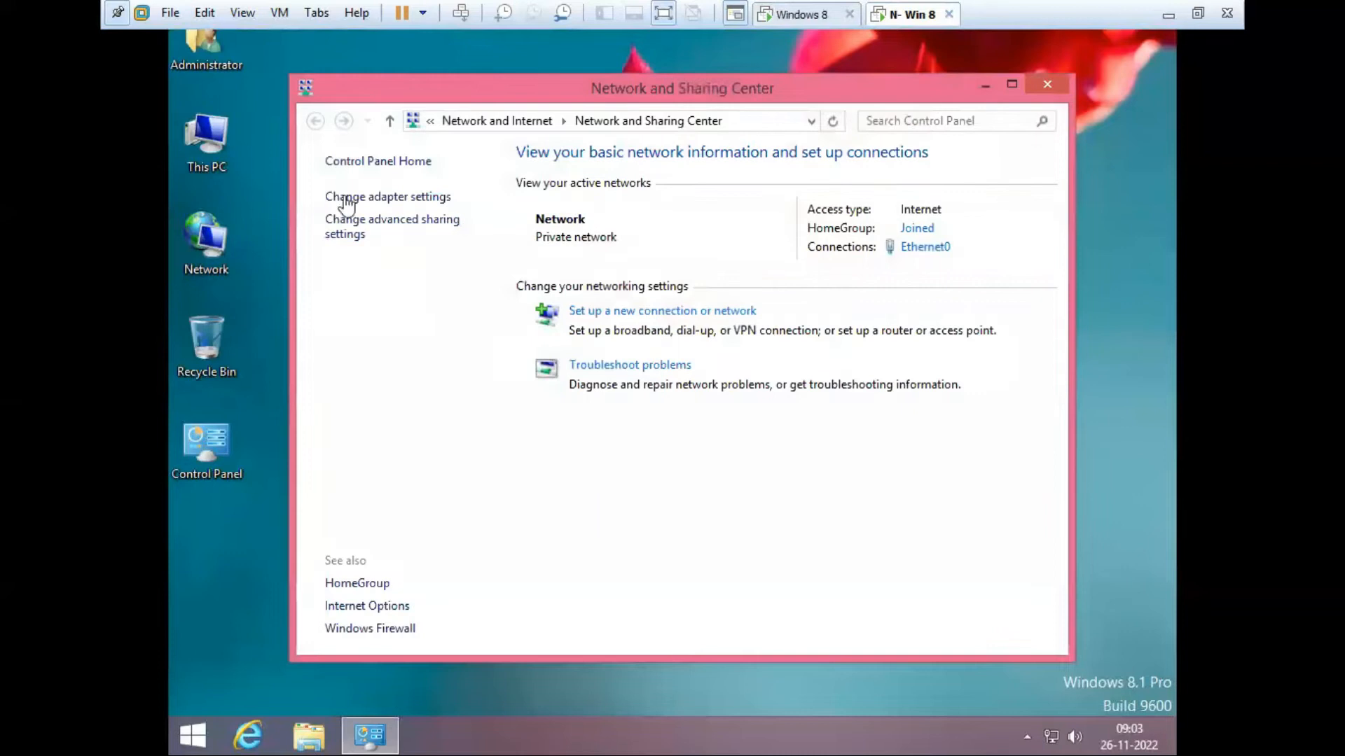
{"action": "left_click", "coordinate": [380, 199]}
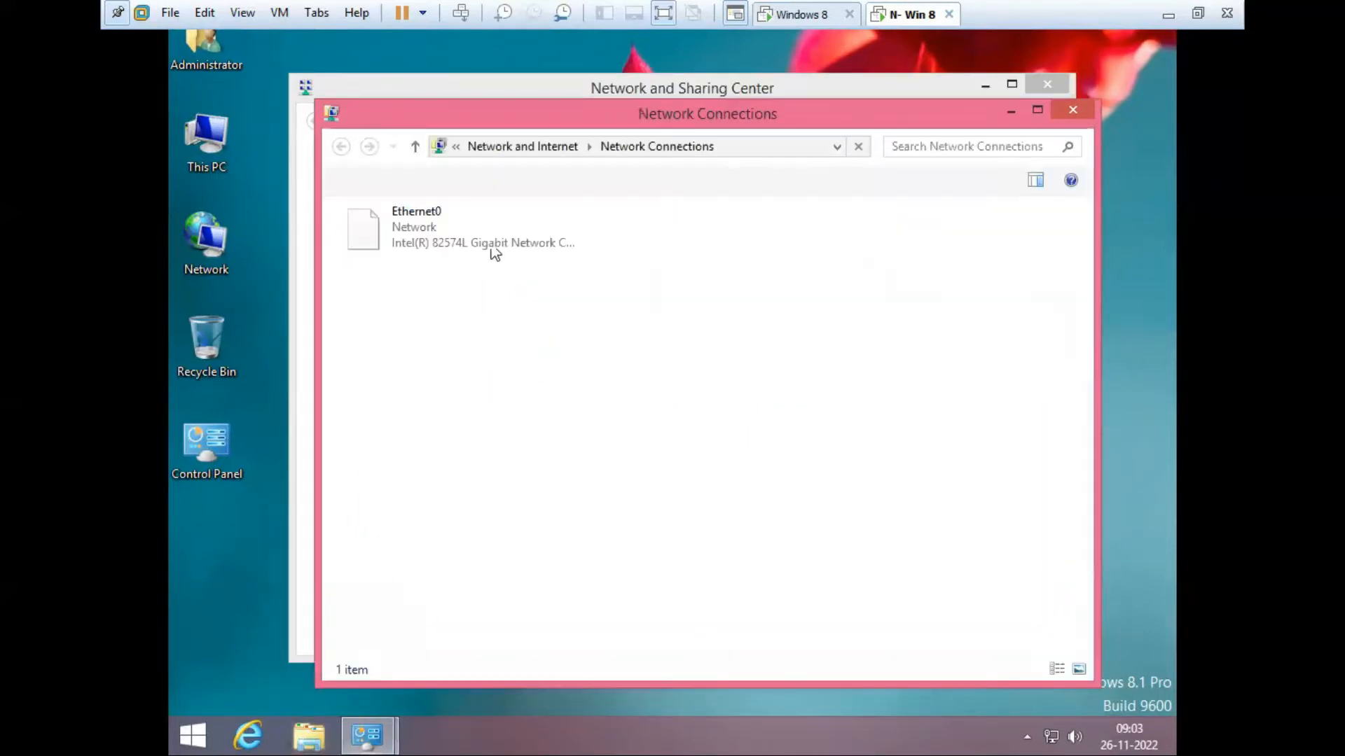
{"action": "left_click", "coordinate": [404, 226]}
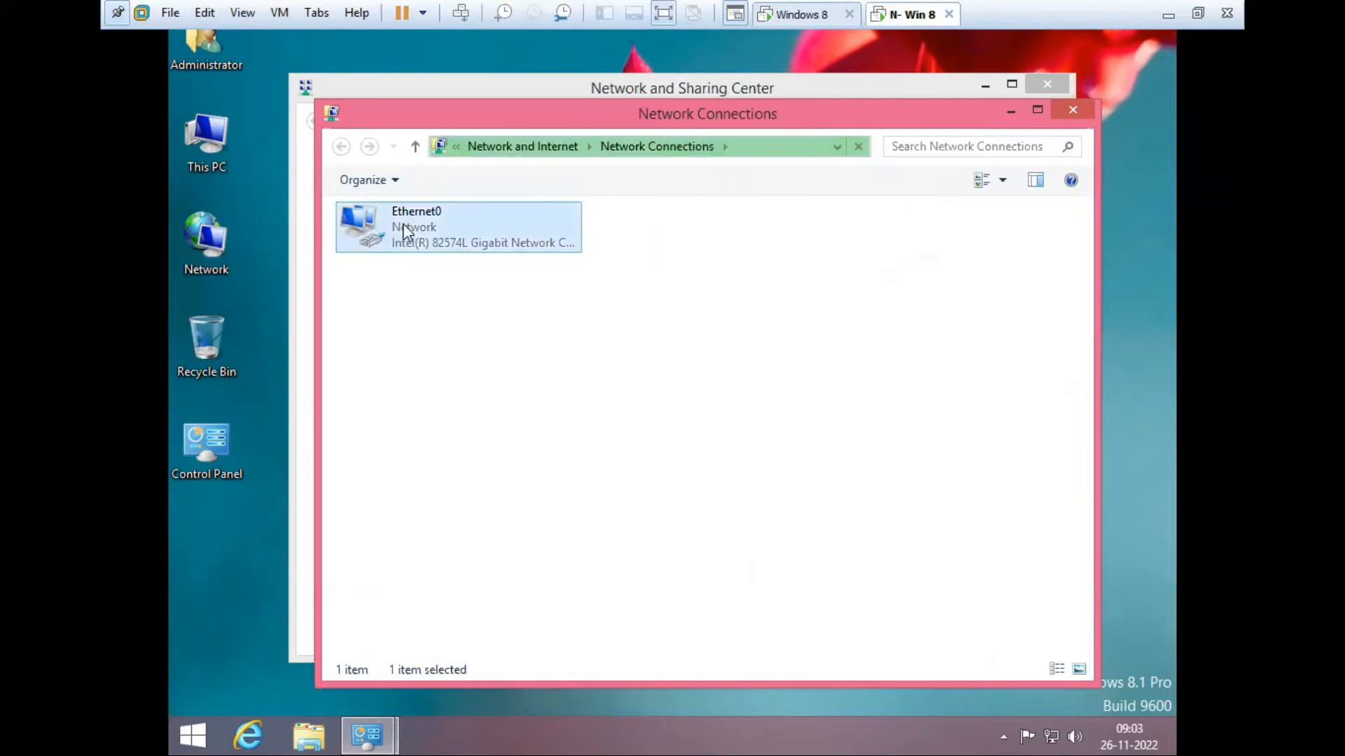
Step: Set N- Win 8's Ethernet0 to static IPv4 192.168.100.20, mask 255.255.255.0, and close its properties
{"action": "right_click", "coordinate": [403, 225]}
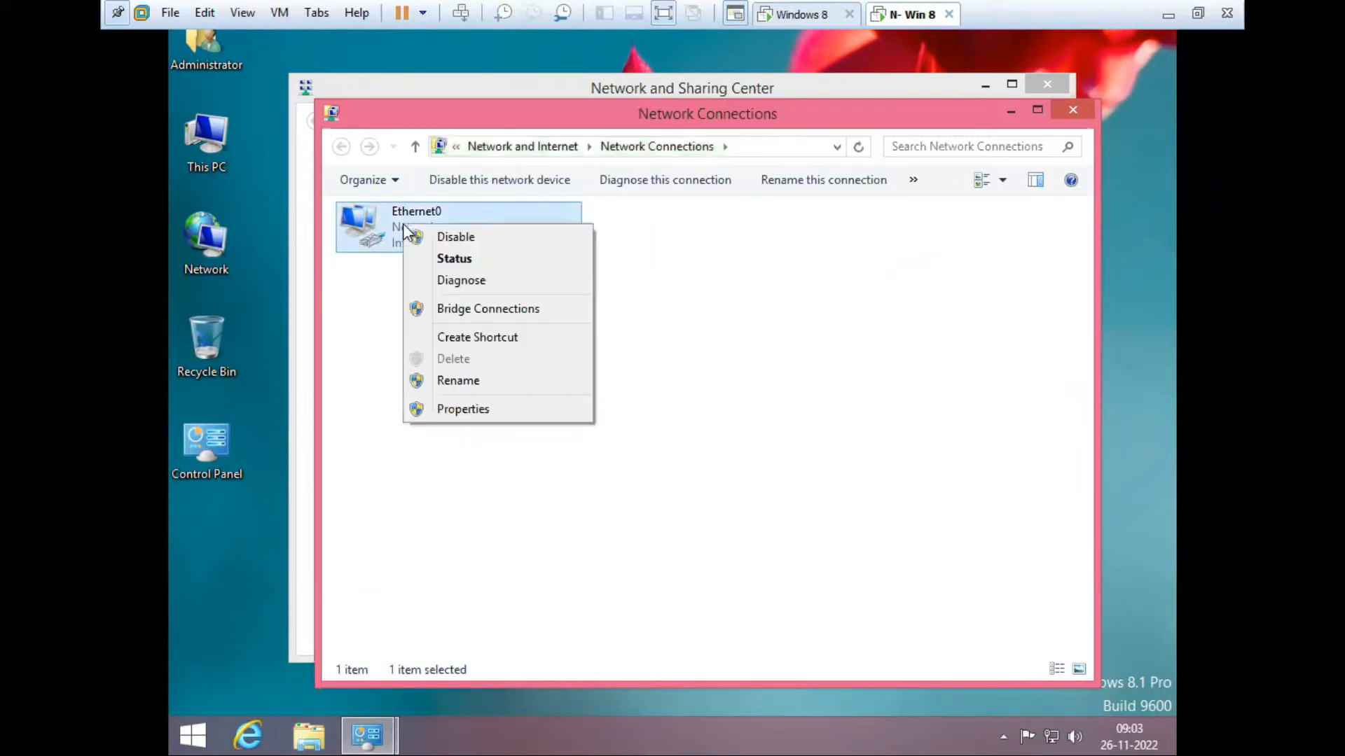
{"action": "left_click", "coordinate": [480, 411]}
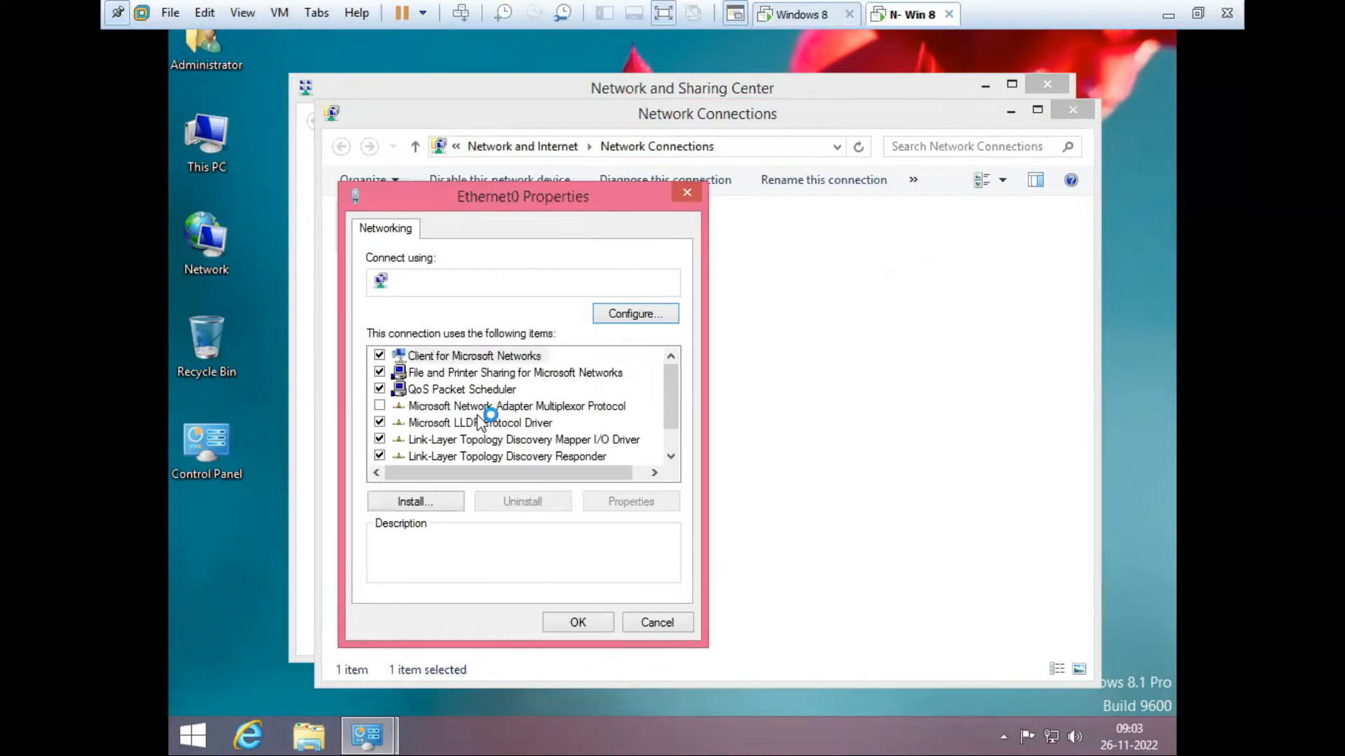
{"action": "scroll", "coordinate": [670, 440], "scroll_direction": "down", "scroll_amount": 1}
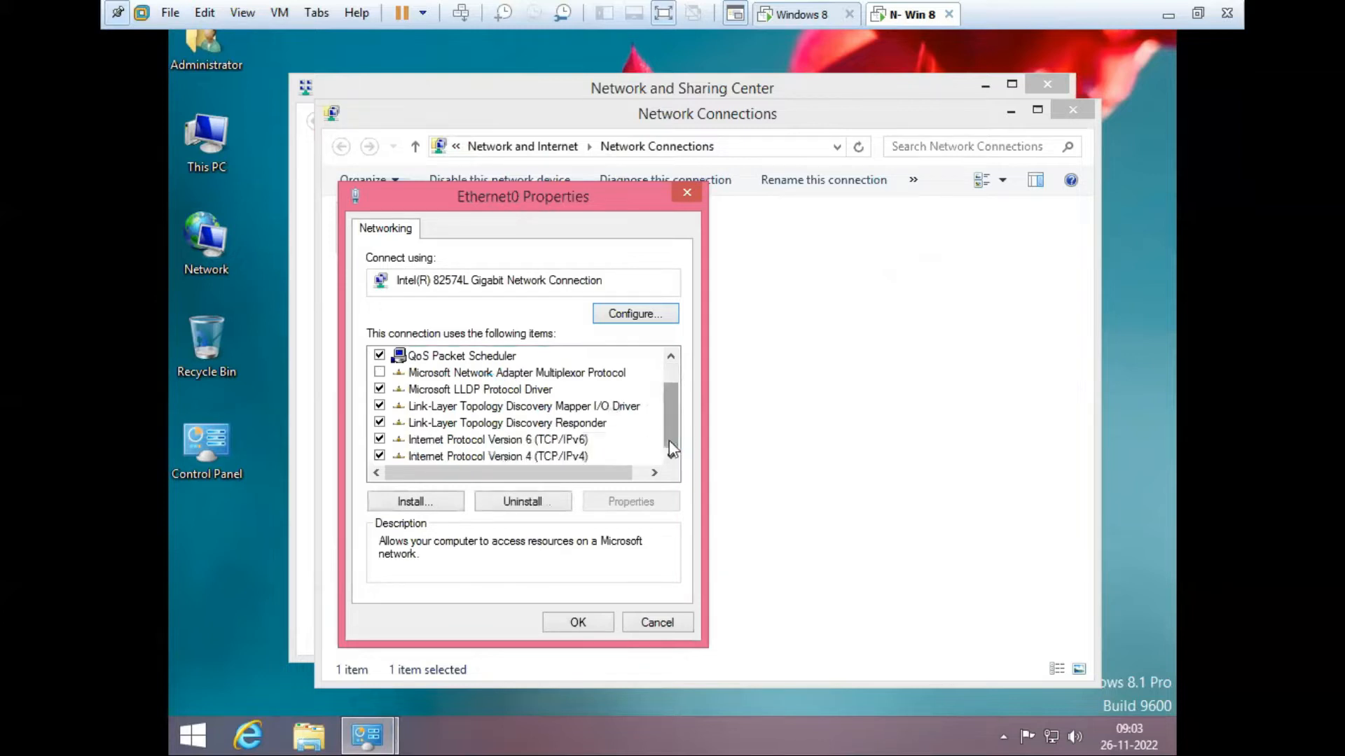
{"action": "left_click", "coordinate": [539, 456]}
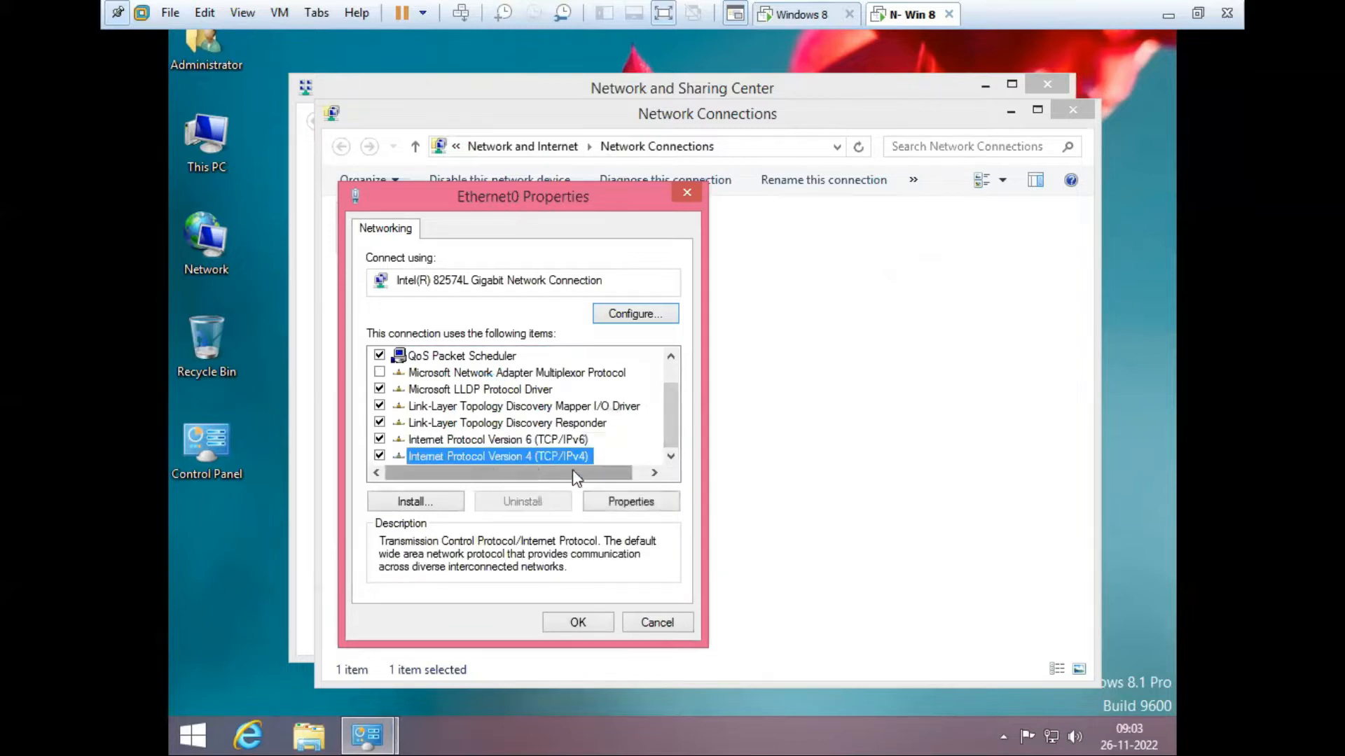
{"action": "left_click", "coordinate": [620, 502]}
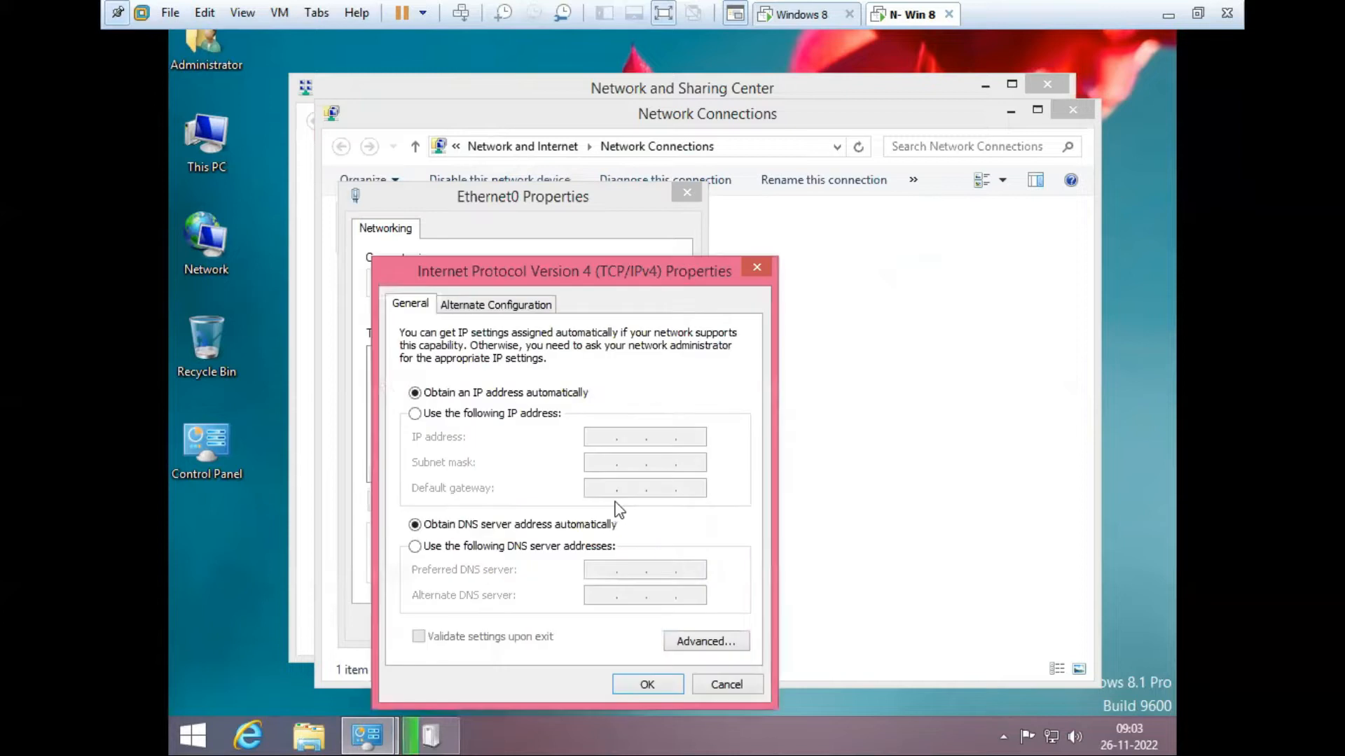
{"action": "left_click", "coordinate": [486, 415]}
{"action": "left_click", "coordinate": [604, 438]}
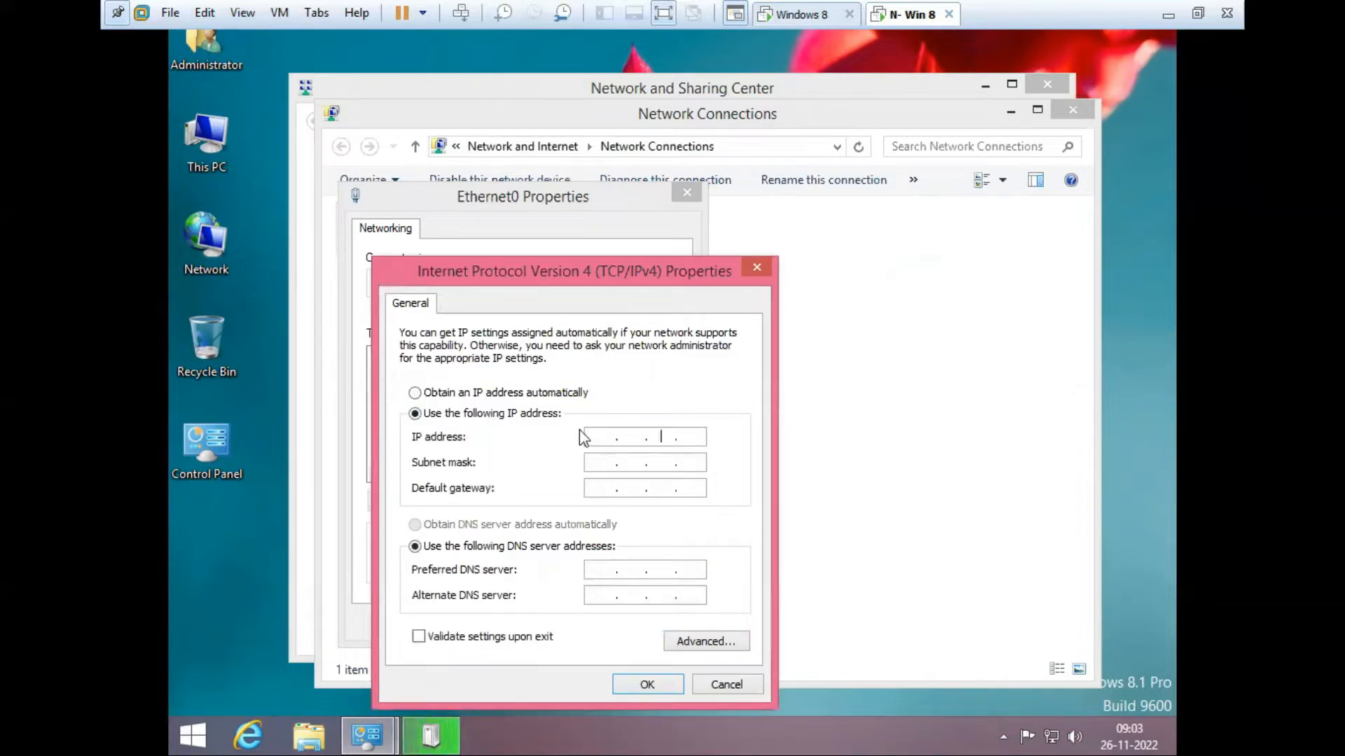
{"action": "type", "text": "192 . 168 . "}
{"action": "type", "text": "100 . "}
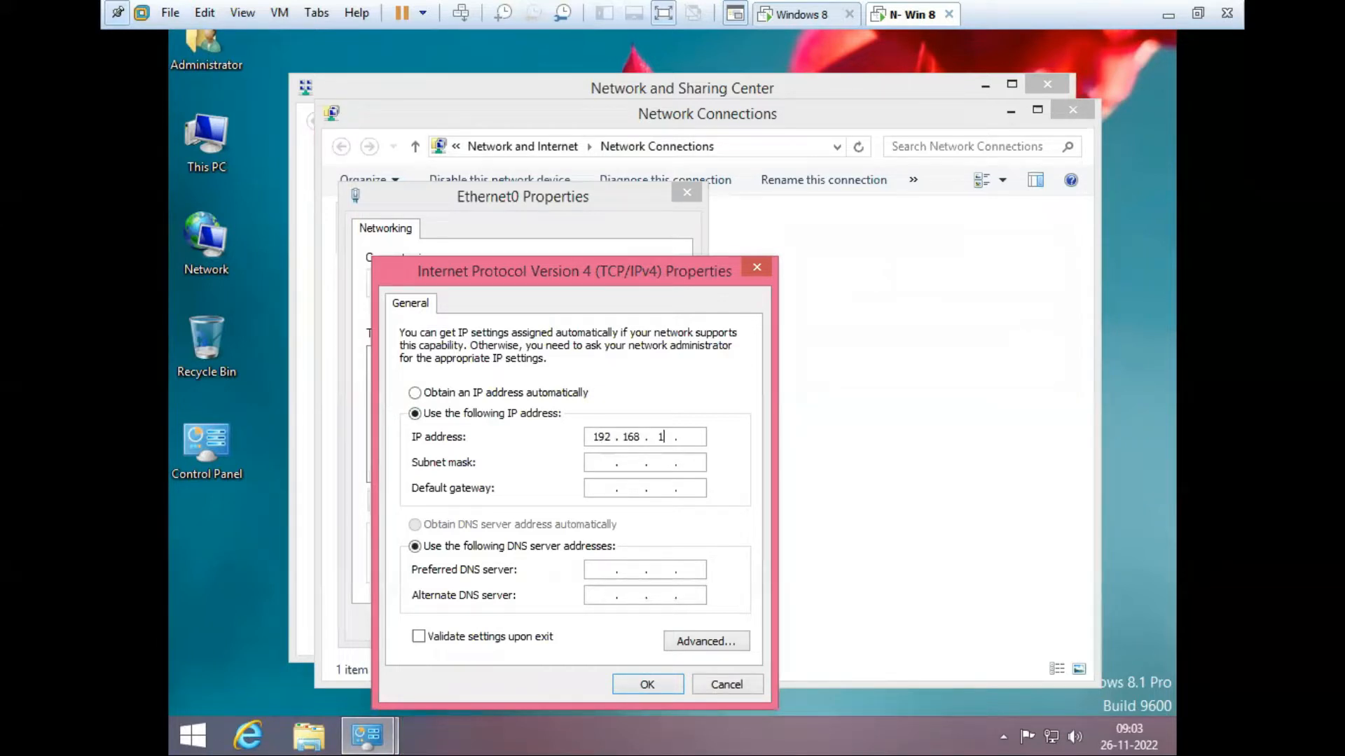
{"action": "type", "text": "20"}
{"action": "left_click", "coordinate": [695, 462]}
{"action": "left_click", "coordinate": [647, 684]}
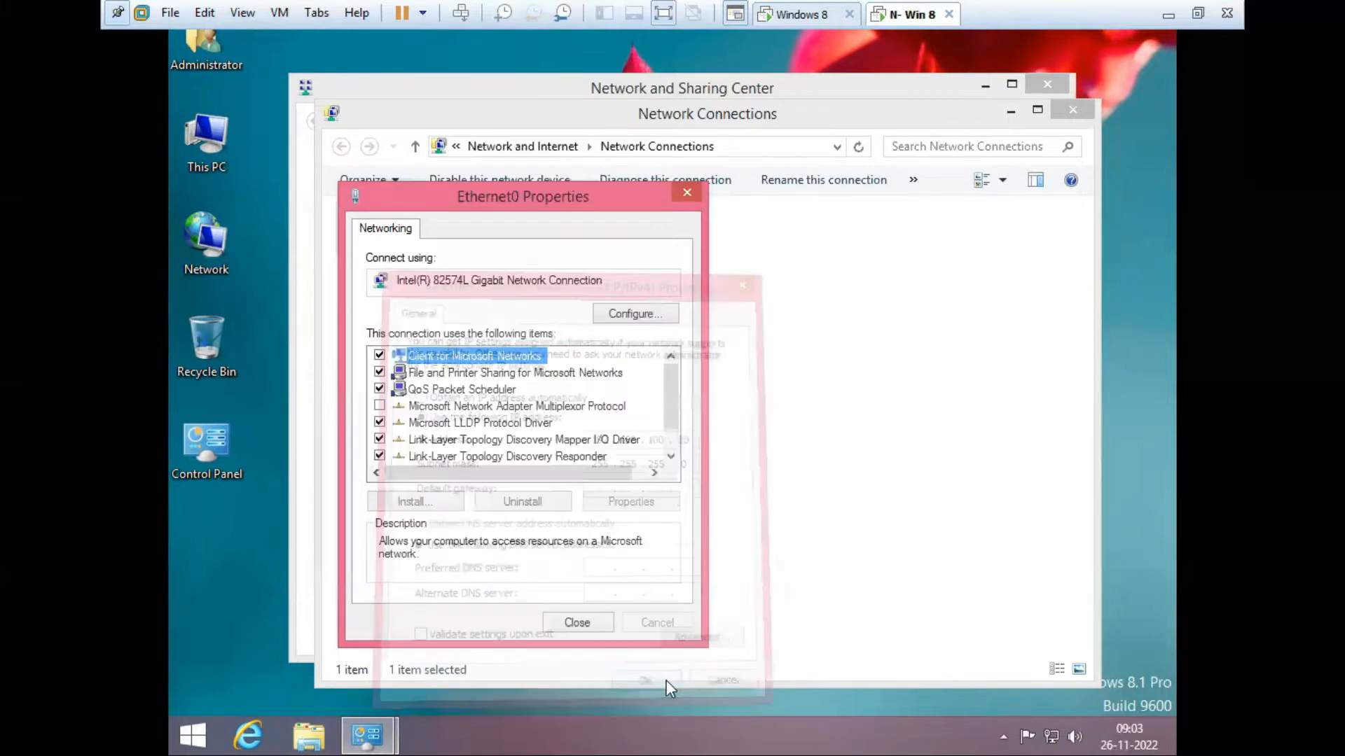
{"action": "left_click", "coordinate": [577, 622]}
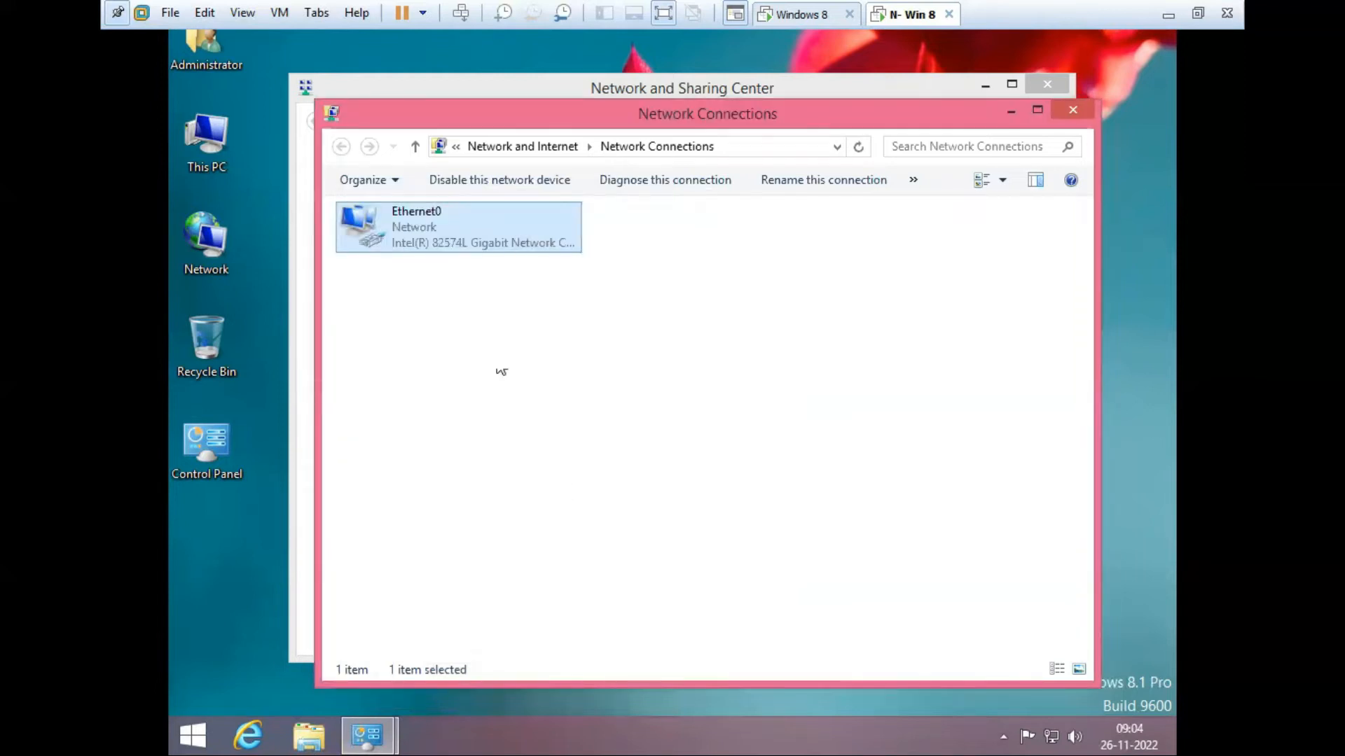
Step: Disable and re-enable N- Win 8's Ethernet0 adapter, then switch to the Windows 8 VM
{"action": "right_click", "coordinate": [409, 241]}
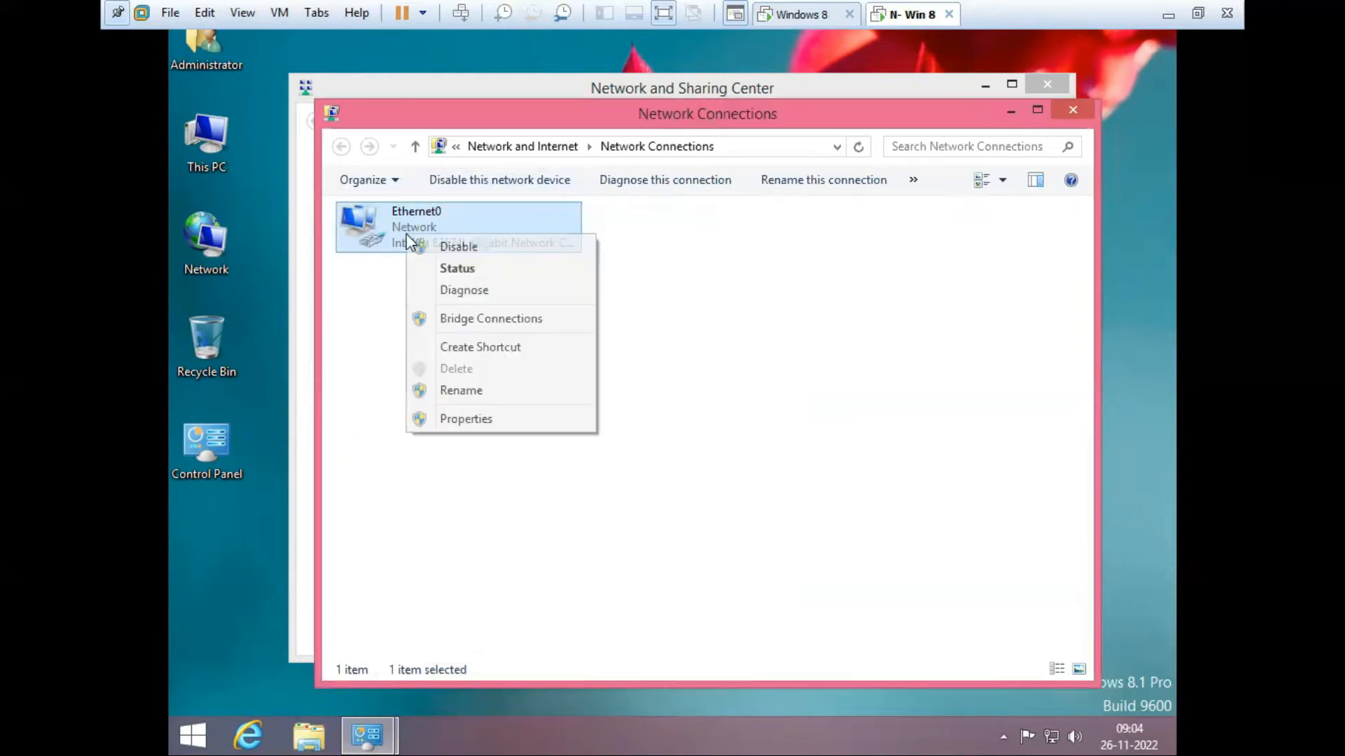
{"action": "left_click", "coordinate": [473, 252]}
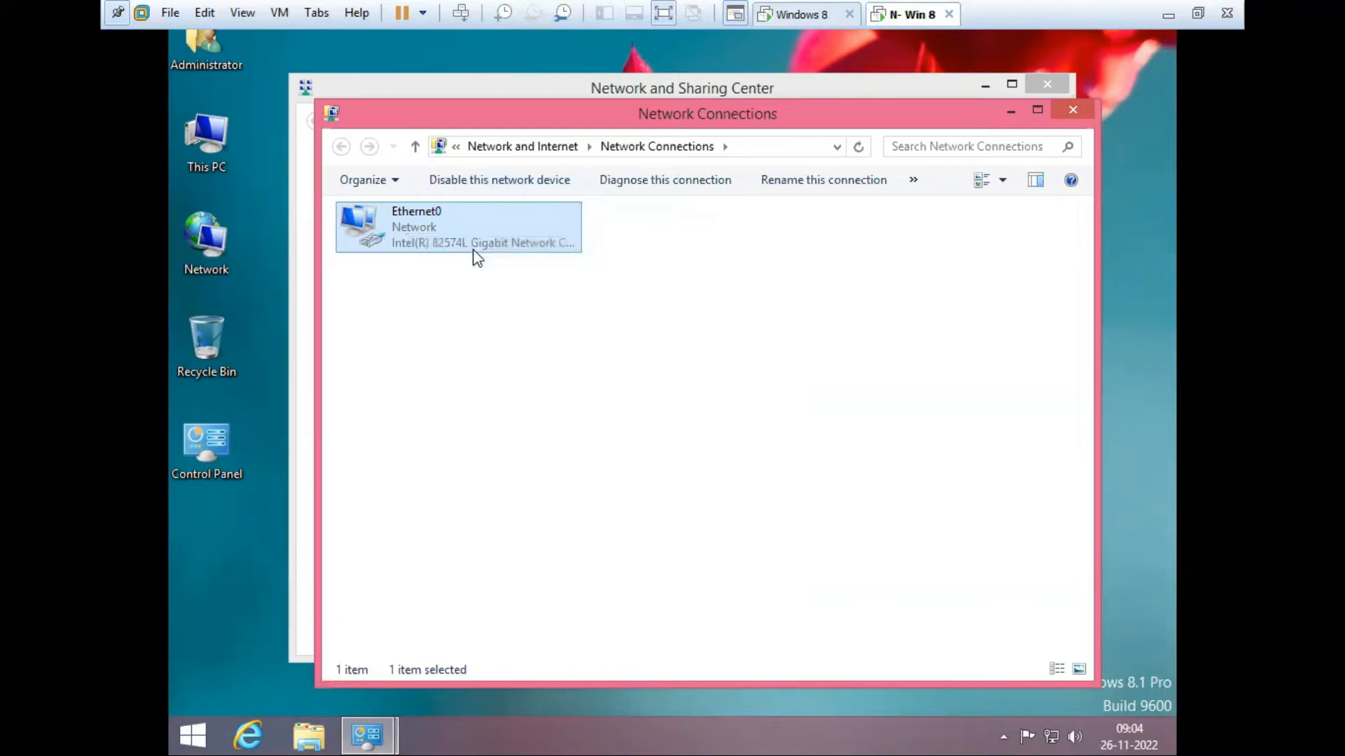
{"action": "right_click", "coordinate": [440, 231]}
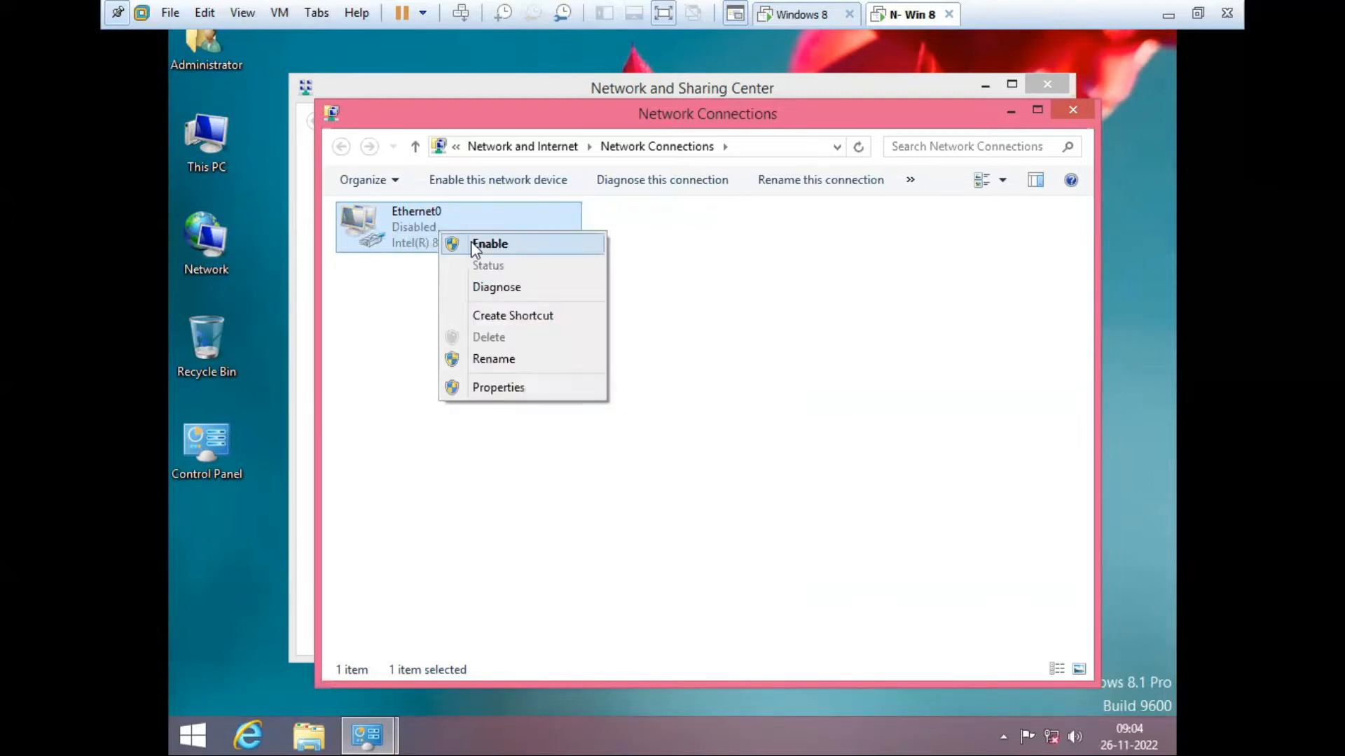
{"action": "left_click", "coordinate": [483, 243]}
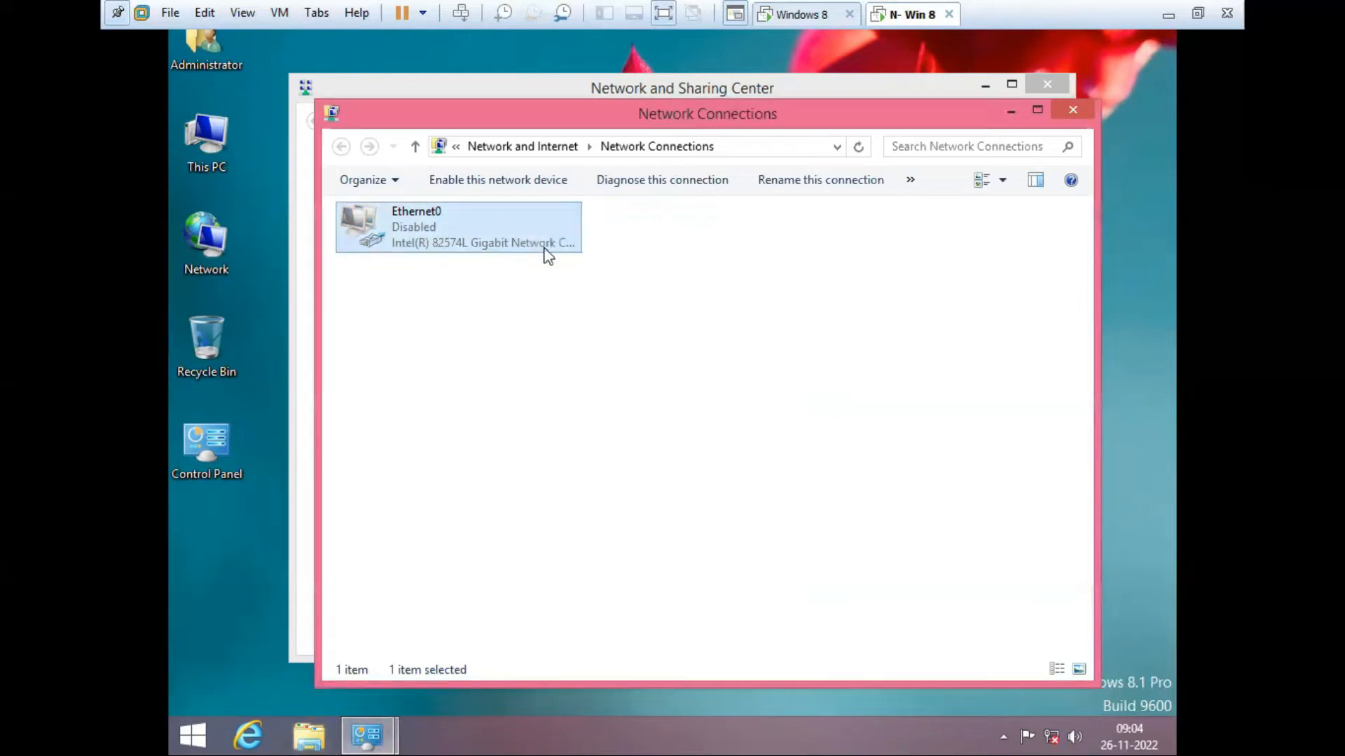
{"action": "right_click", "coordinate": [416, 225]}
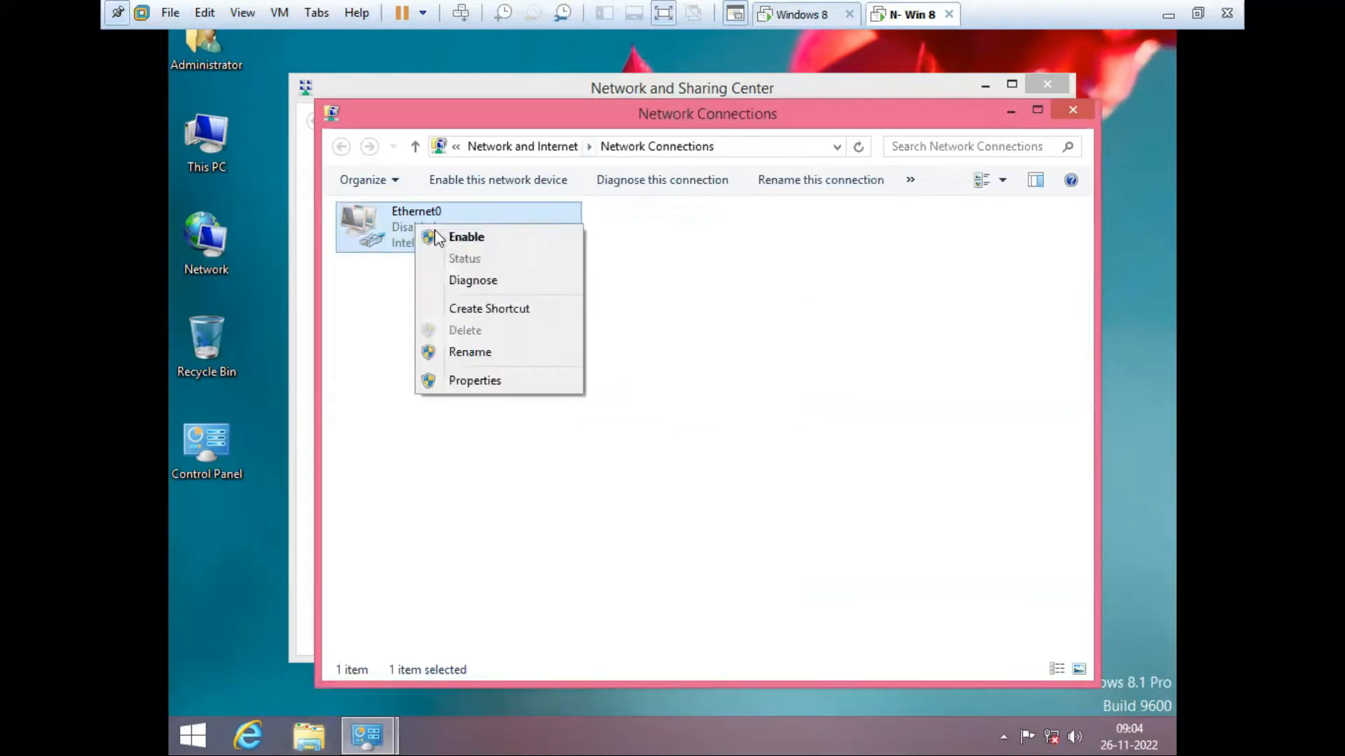
{"action": "left_click", "coordinate": [448, 238]}
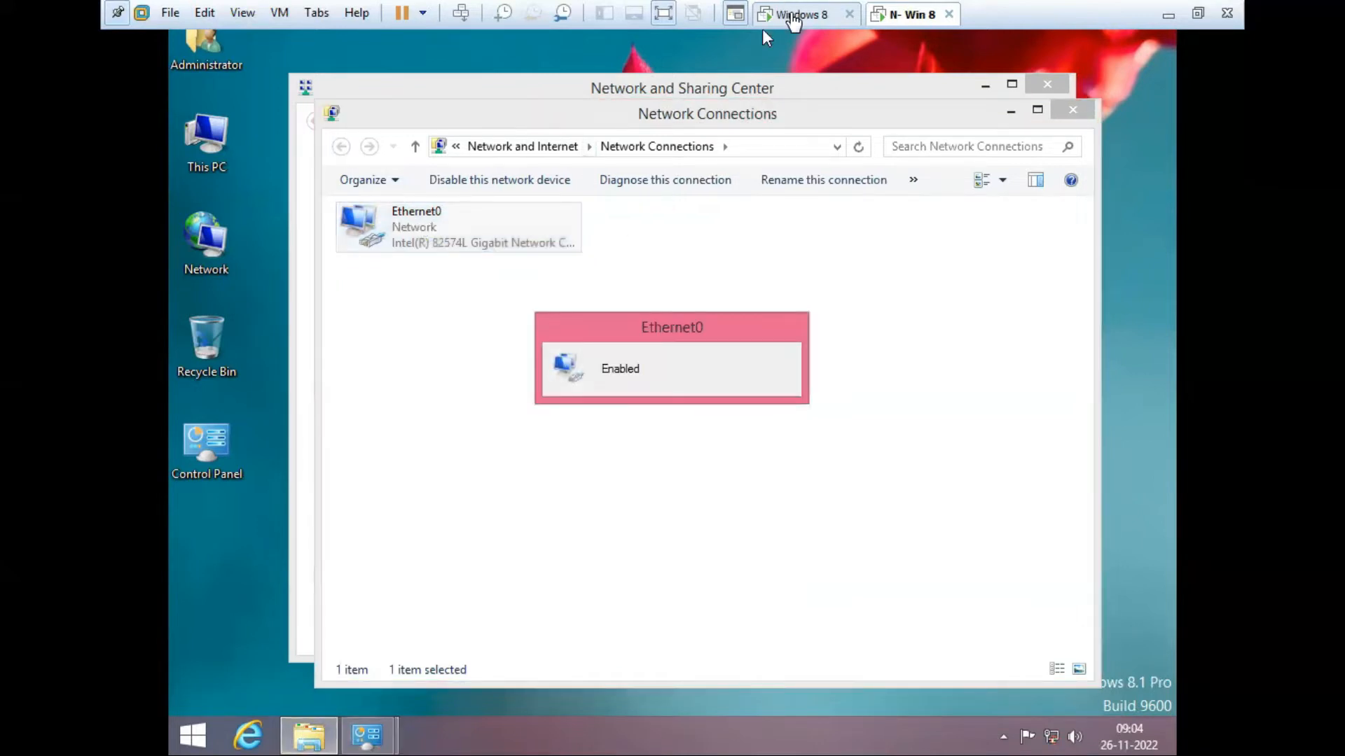
{"action": "left_click", "coordinate": [794, 14]}
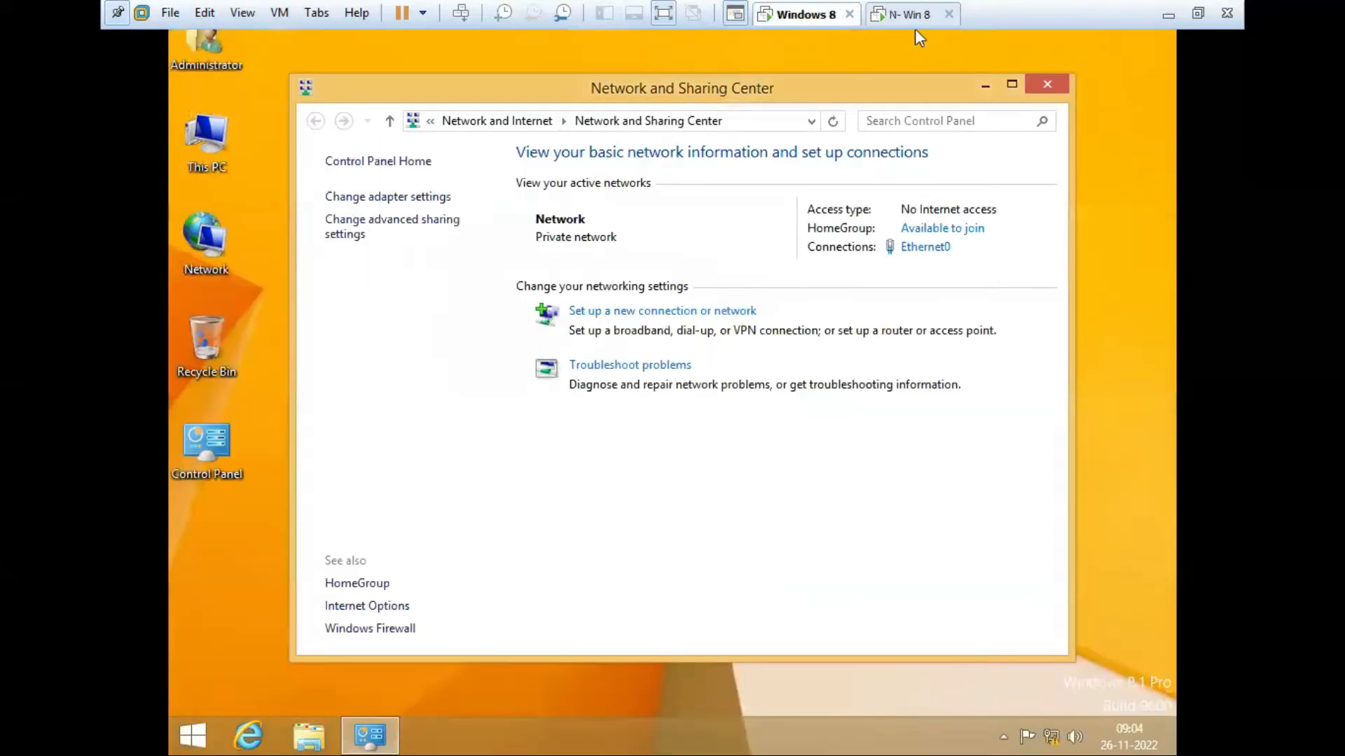
Step: On Windows 8, disable and re-enable Ethernet0, then show its connection status
{"action": "left_click", "coordinate": [402, 199]}
{"action": "left_click", "coordinate": [435, 231]}
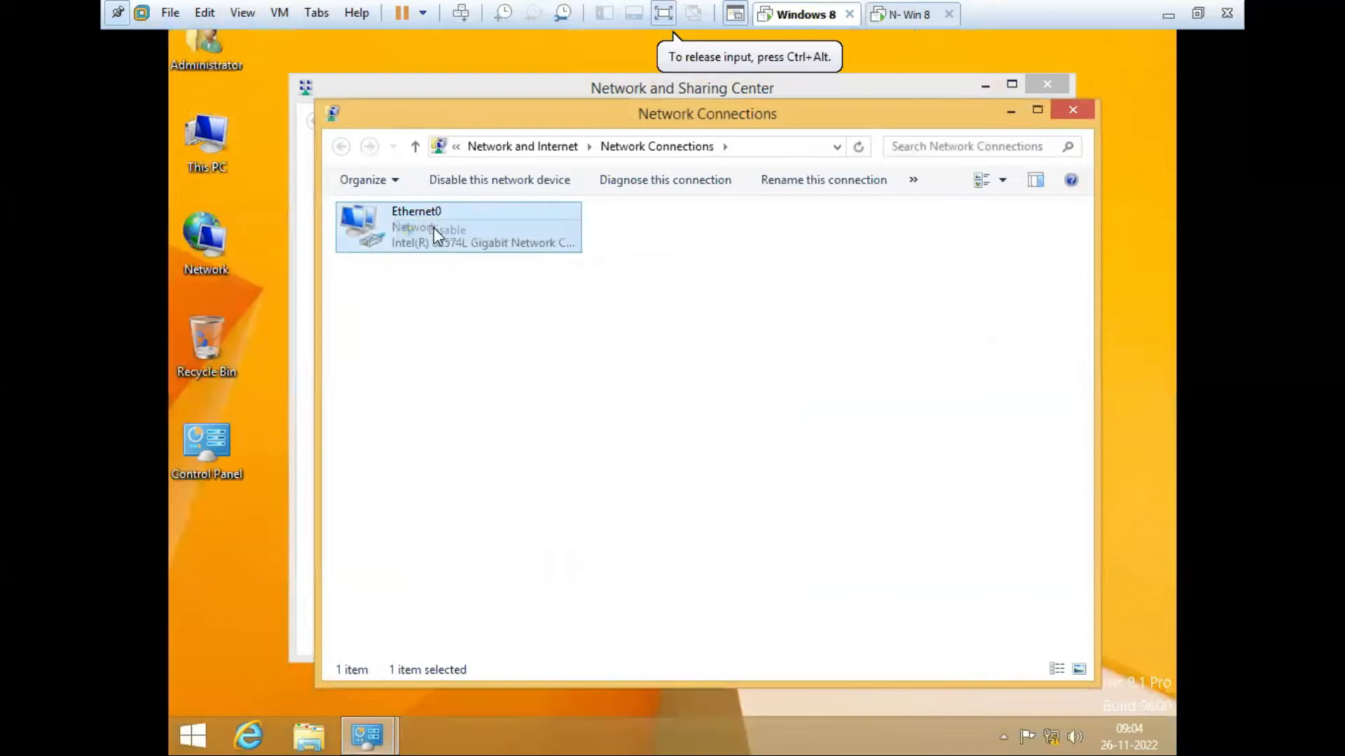
{"action": "right_click", "coordinate": [406, 225]}
{"action": "left_click", "coordinate": [422, 228]}
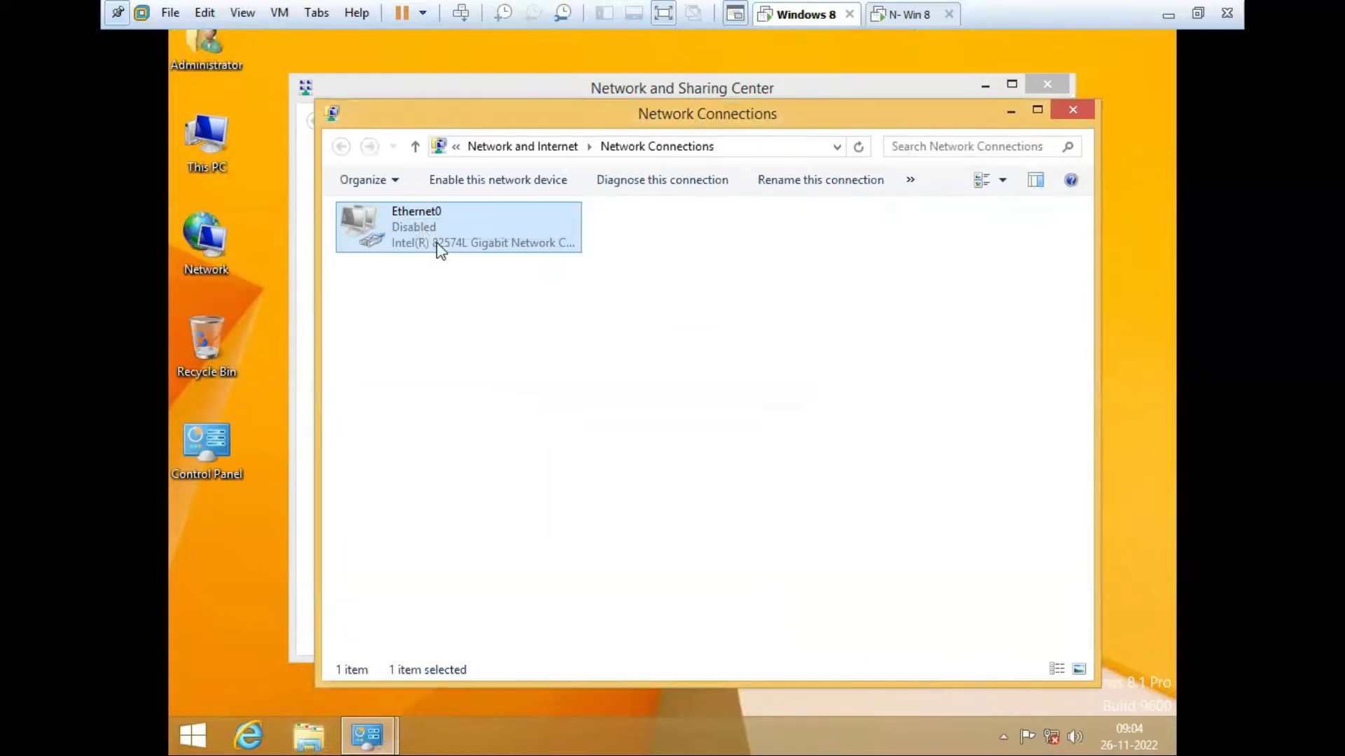
{"action": "right_click", "coordinate": [418, 221]}
{"action": "left_click", "coordinate": [437, 231]}
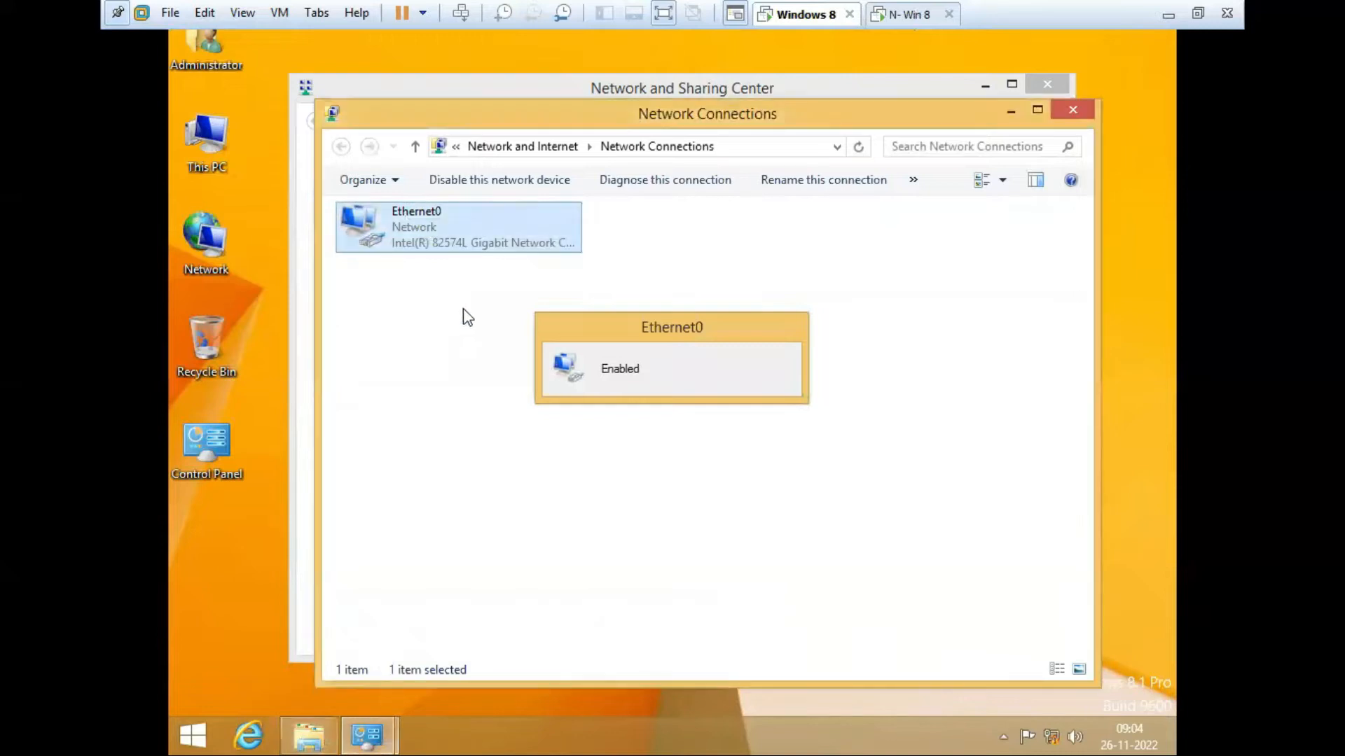
{"action": "right_click", "coordinate": [405, 224]}
{"action": "left_click", "coordinate": [448, 259]}
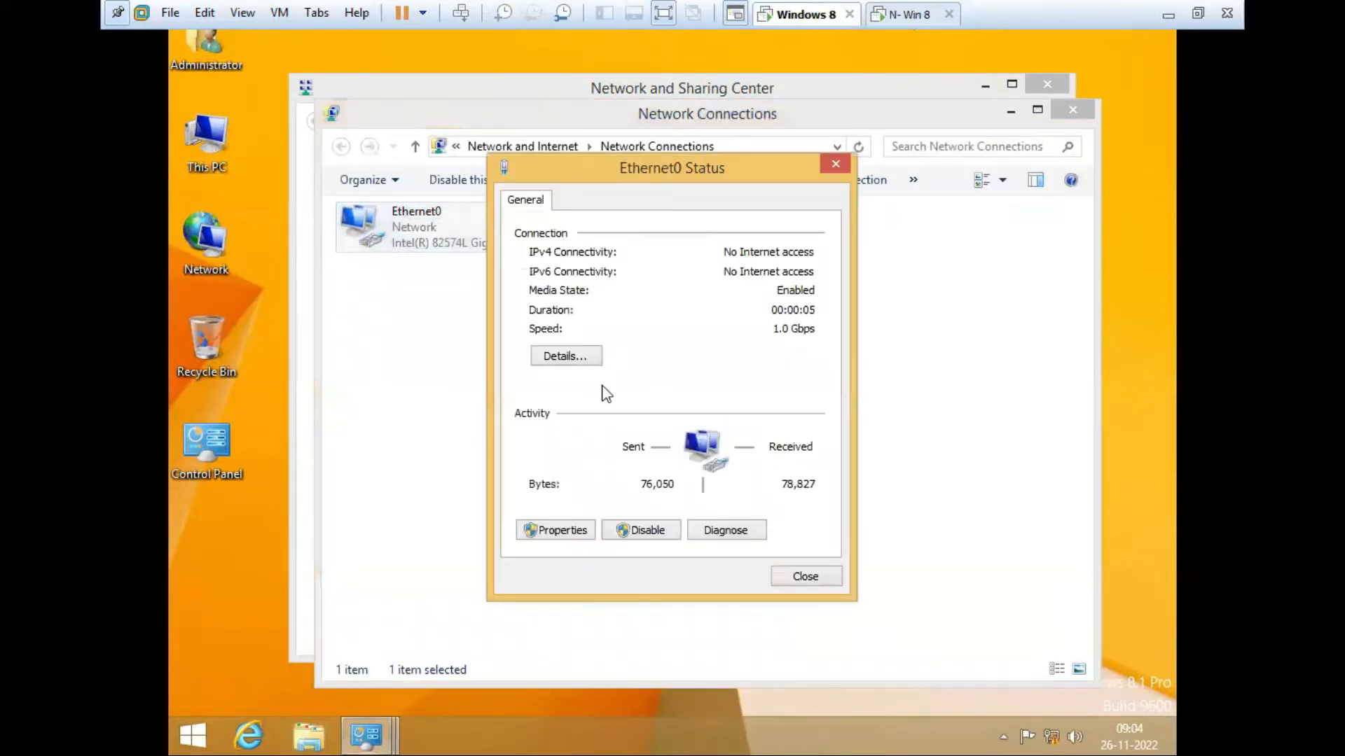
Step: Review the Ethernet0 connection details, then close all the network windows
{"action": "left_click", "coordinate": [569, 357]}
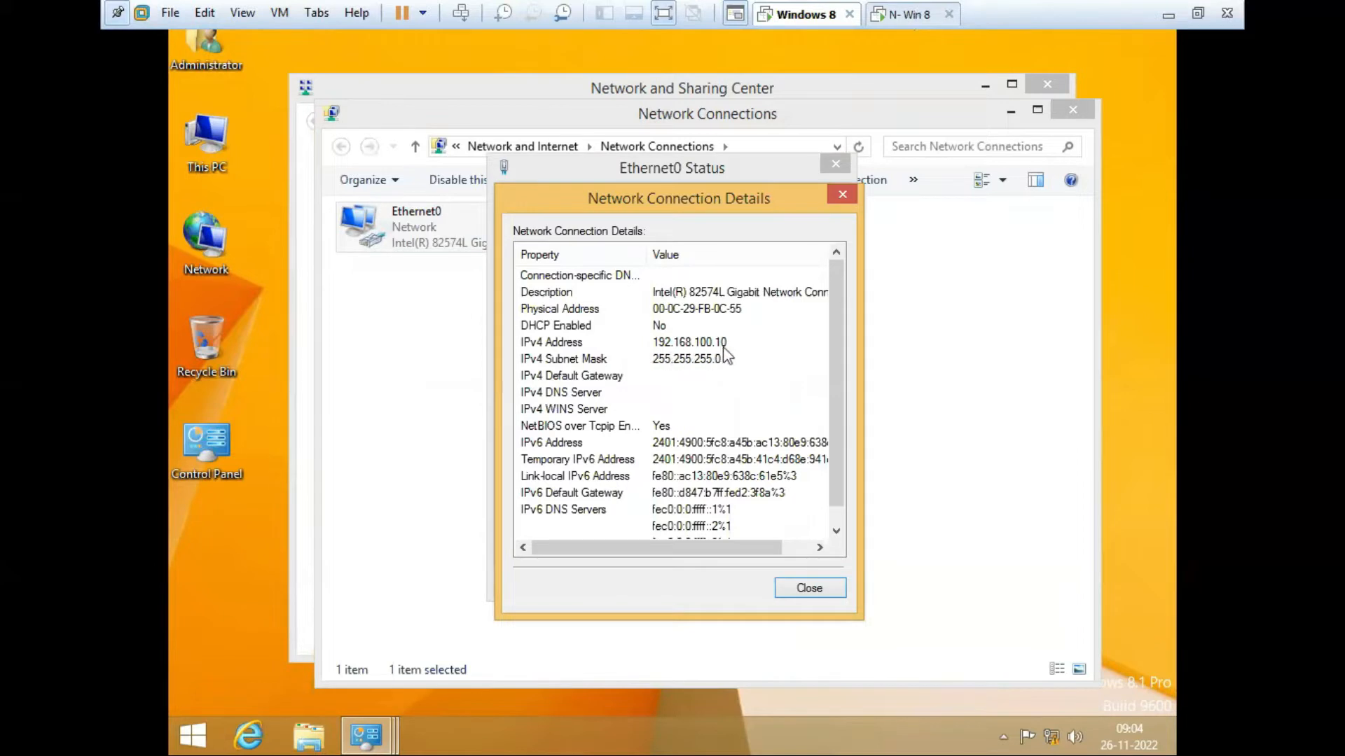
{"action": "left_click", "coordinate": [840, 194]}
{"action": "left_click", "coordinate": [836, 164]}
{"action": "left_click", "coordinate": [1072, 110]}
{"action": "left_click", "coordinate": [1046, 84]}
Step: On N- Win 8, check Ethernet0's status details, close the network windows, and return to Windows 8
{"action": "left_click", "coordinate": [894, 15]}
{"action": "right_click", "coordinate": [394, 227]}
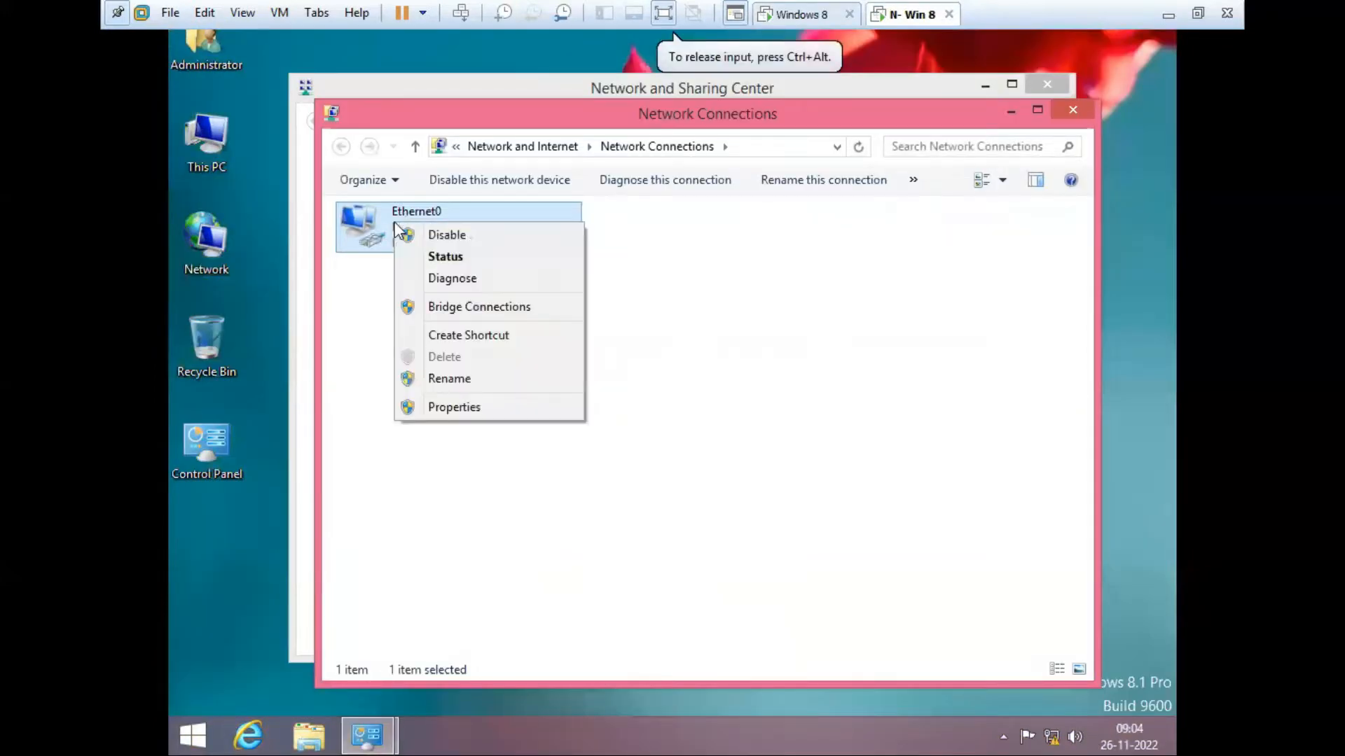
{"action": "left_click", "coordinate": [452, 256]}
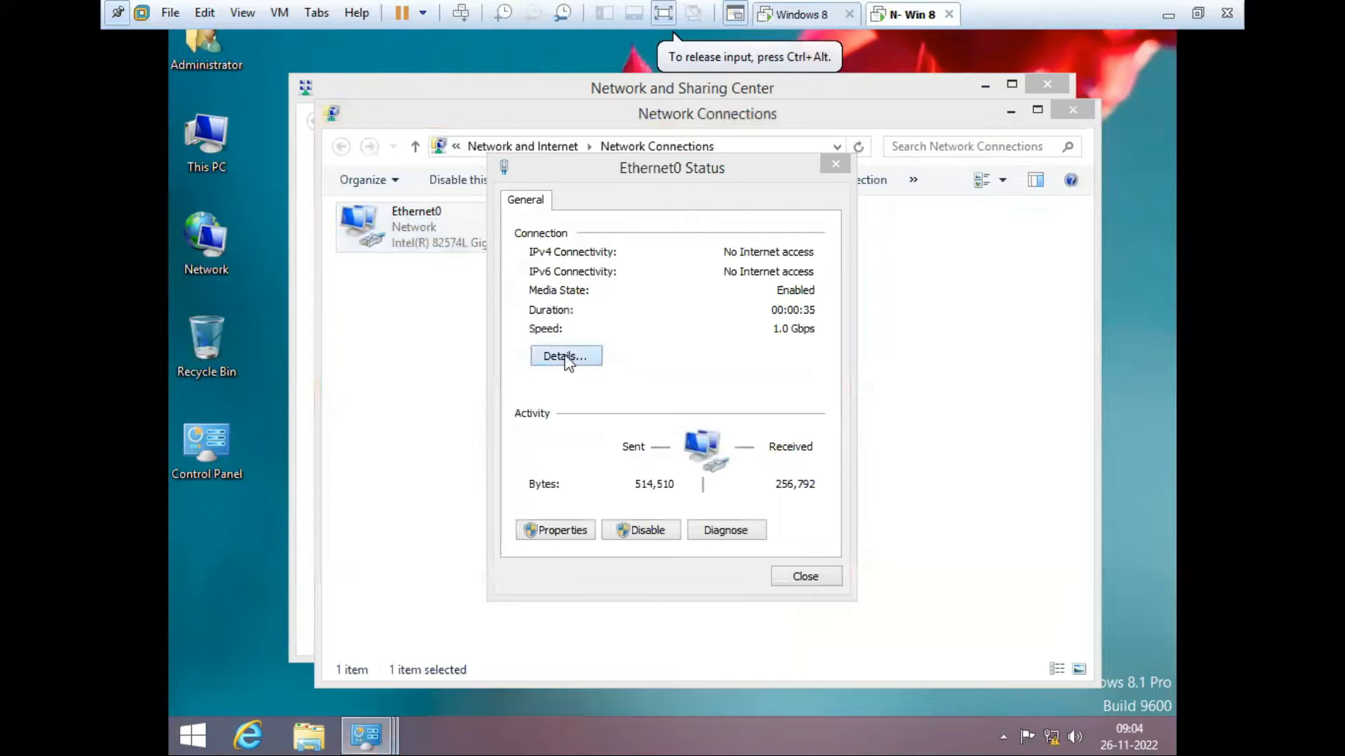
{"action": "left_click", "coordinate": [563, 354]}
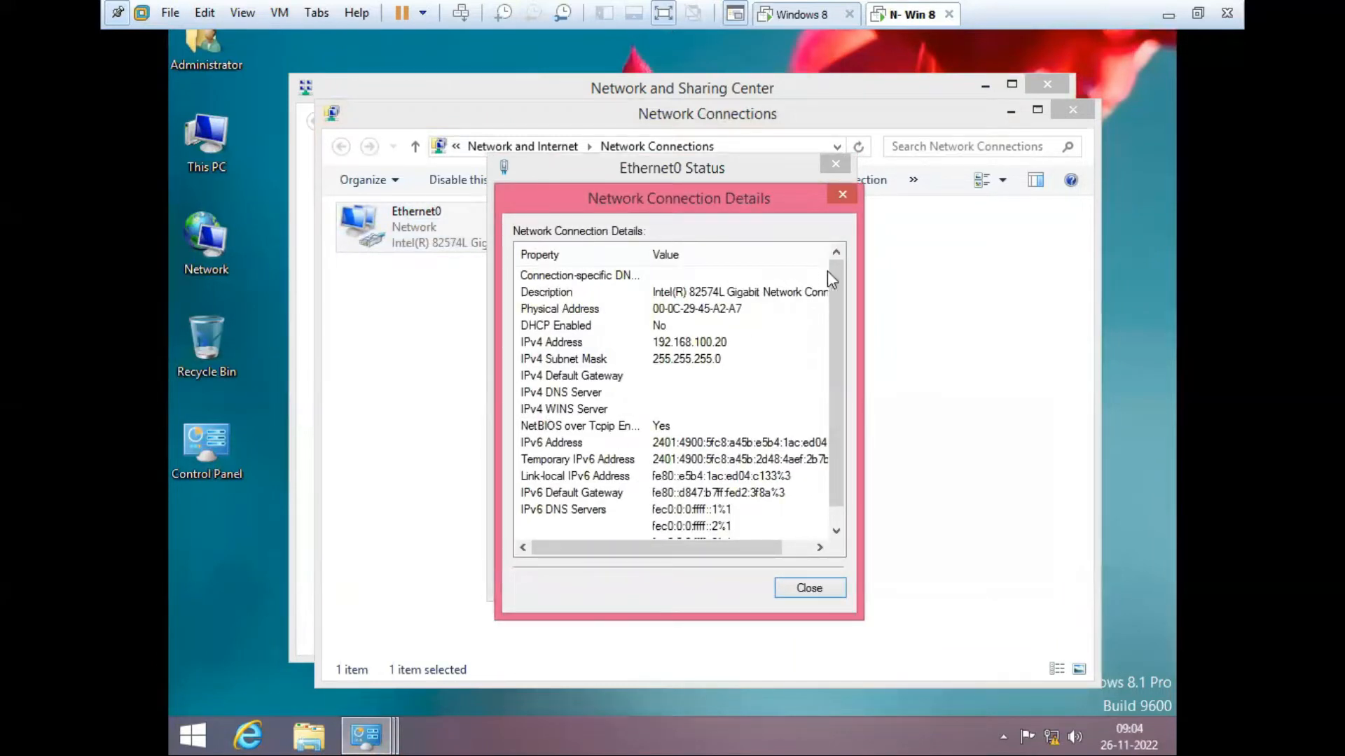
{"action": "left_click", "coordinate": [841, 194]}
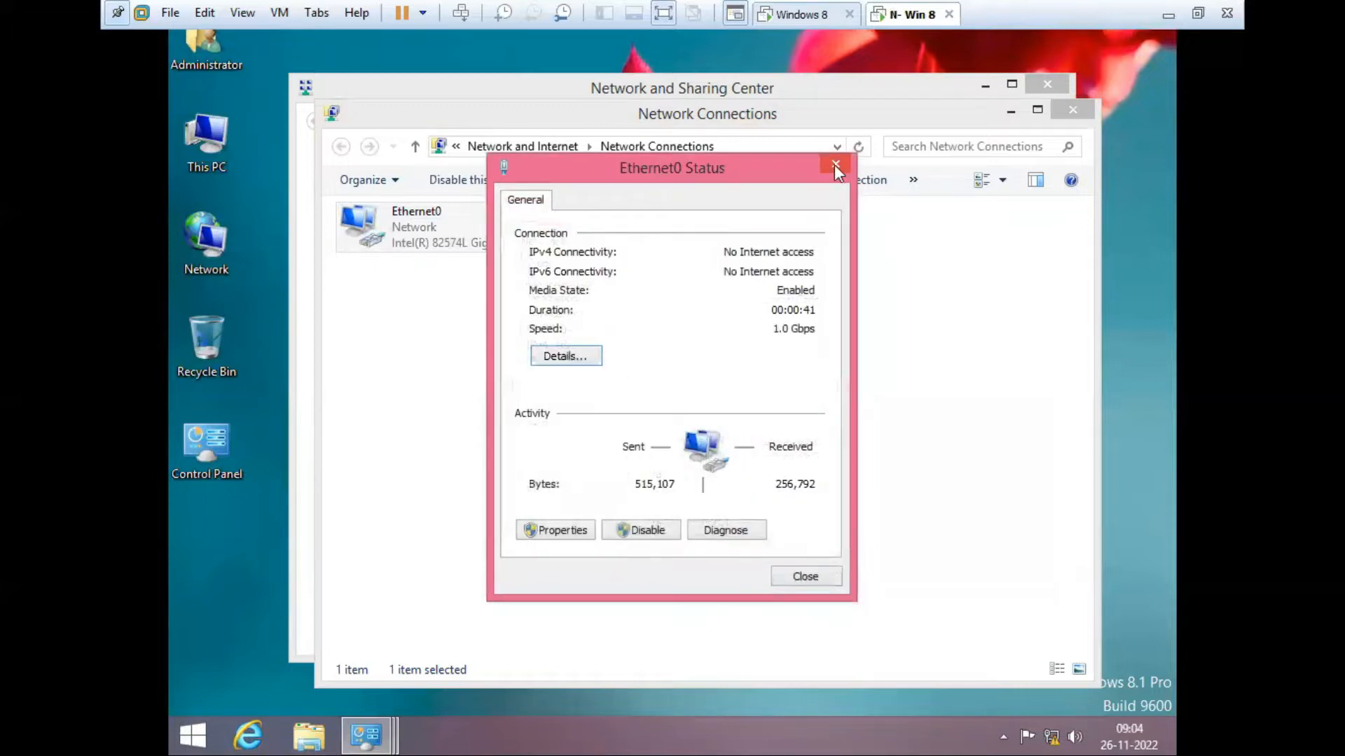
{"action": "left_click", "coordinate": [835, 165]}
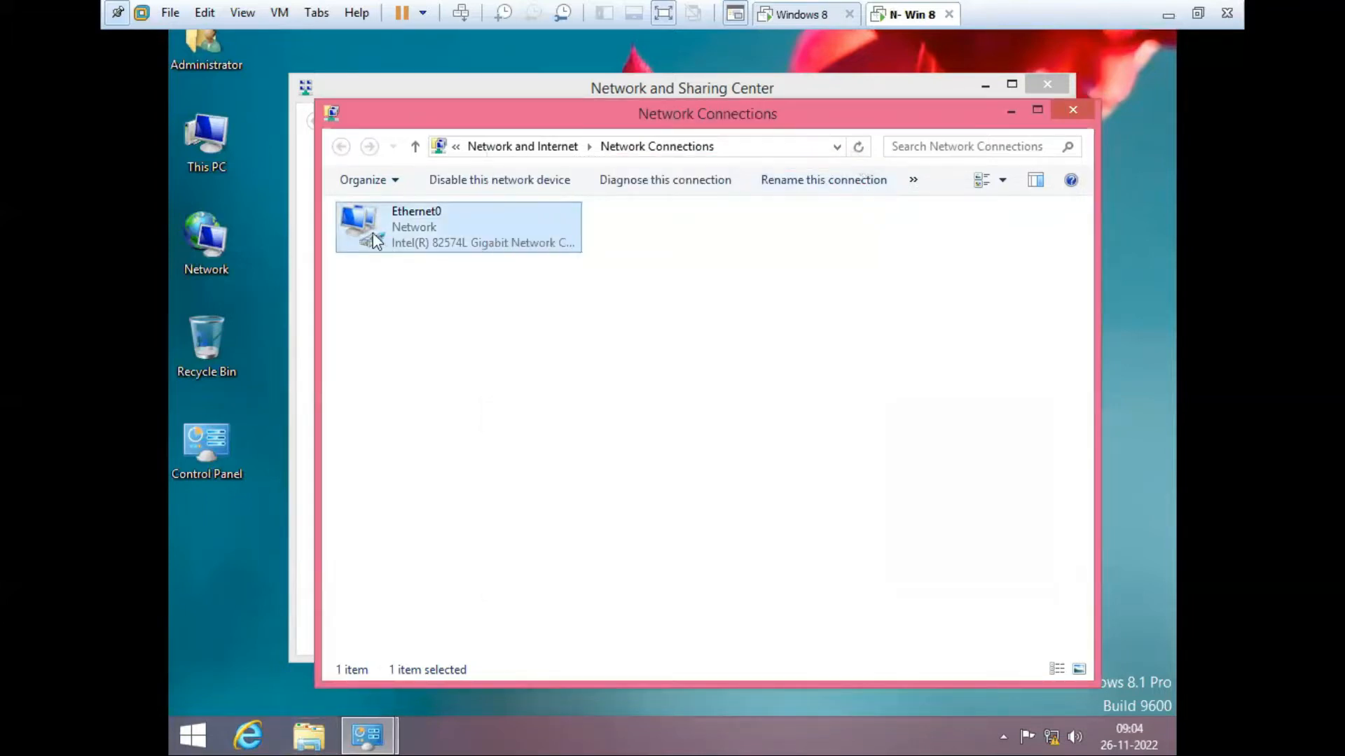
{"action": "left_click", "coordinate": [1060, 107]}
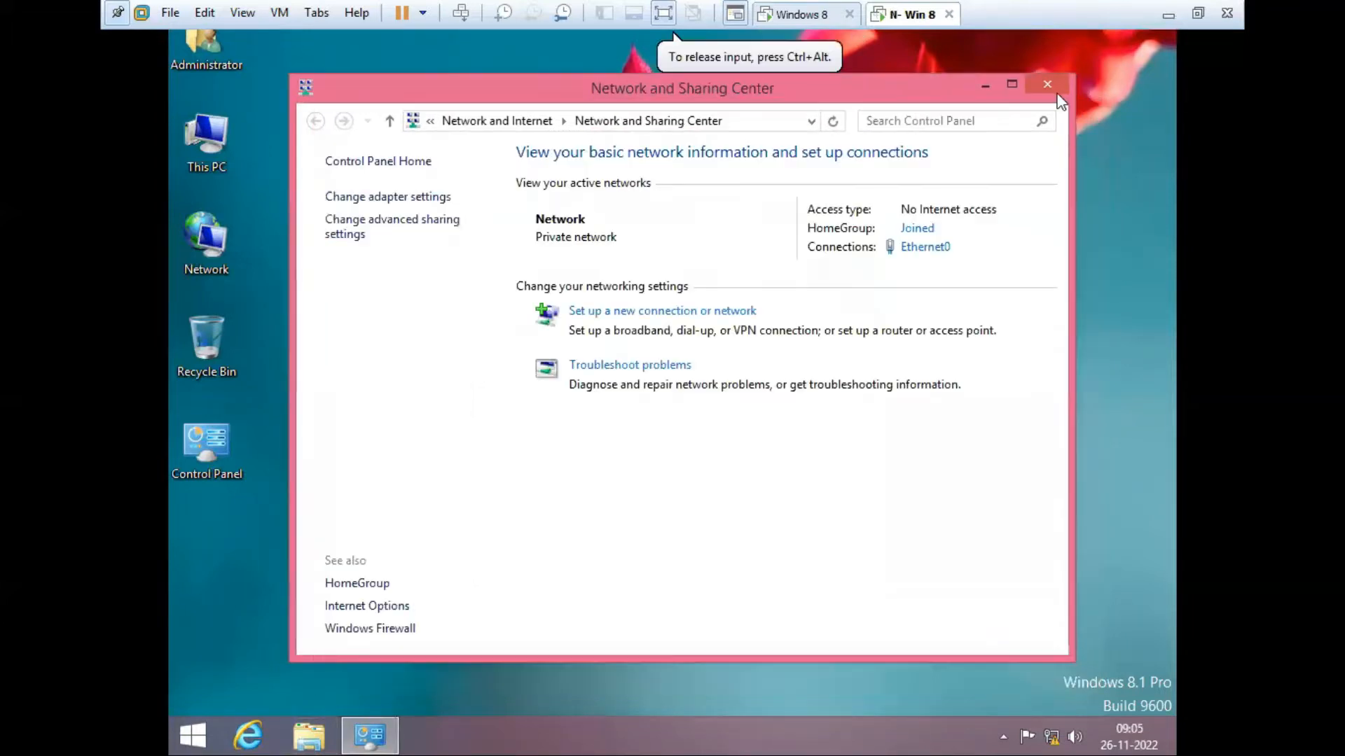
{"action": "left_click", "coordinate": [1056, 94]}
{"action": "left_click", "coordinate": [798, 14]}
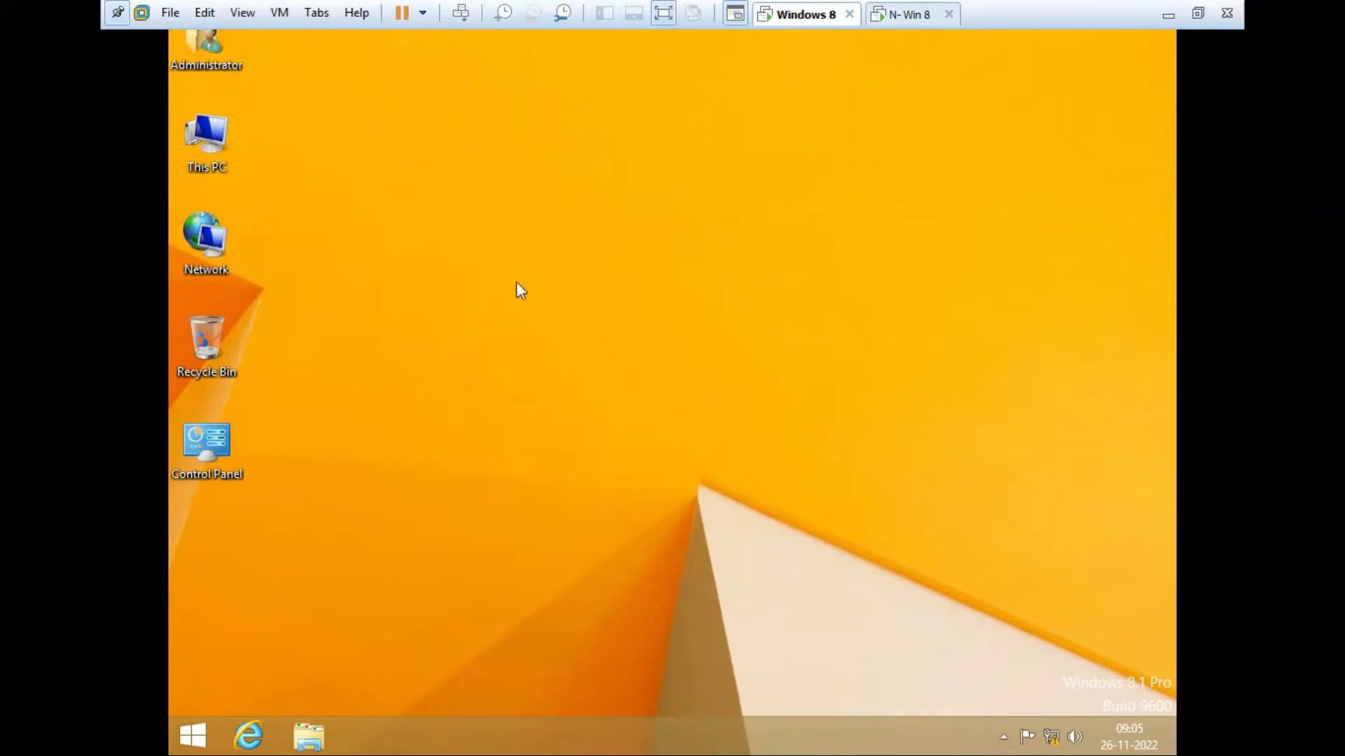
Step: Launch a Command Prompt via Run with 'cmd' and type 'ping'
{"action": "key", "text": "super+r"}
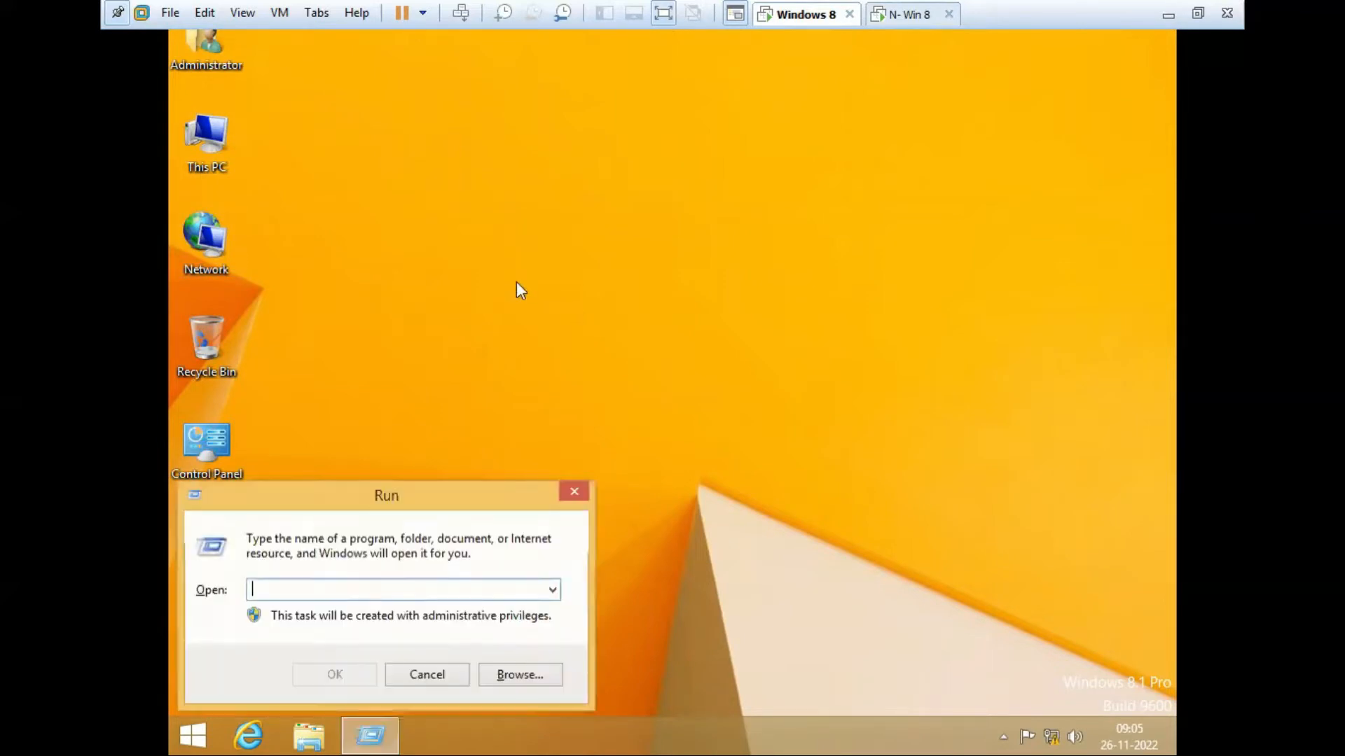
{"action": "type", "text": "cmd"}
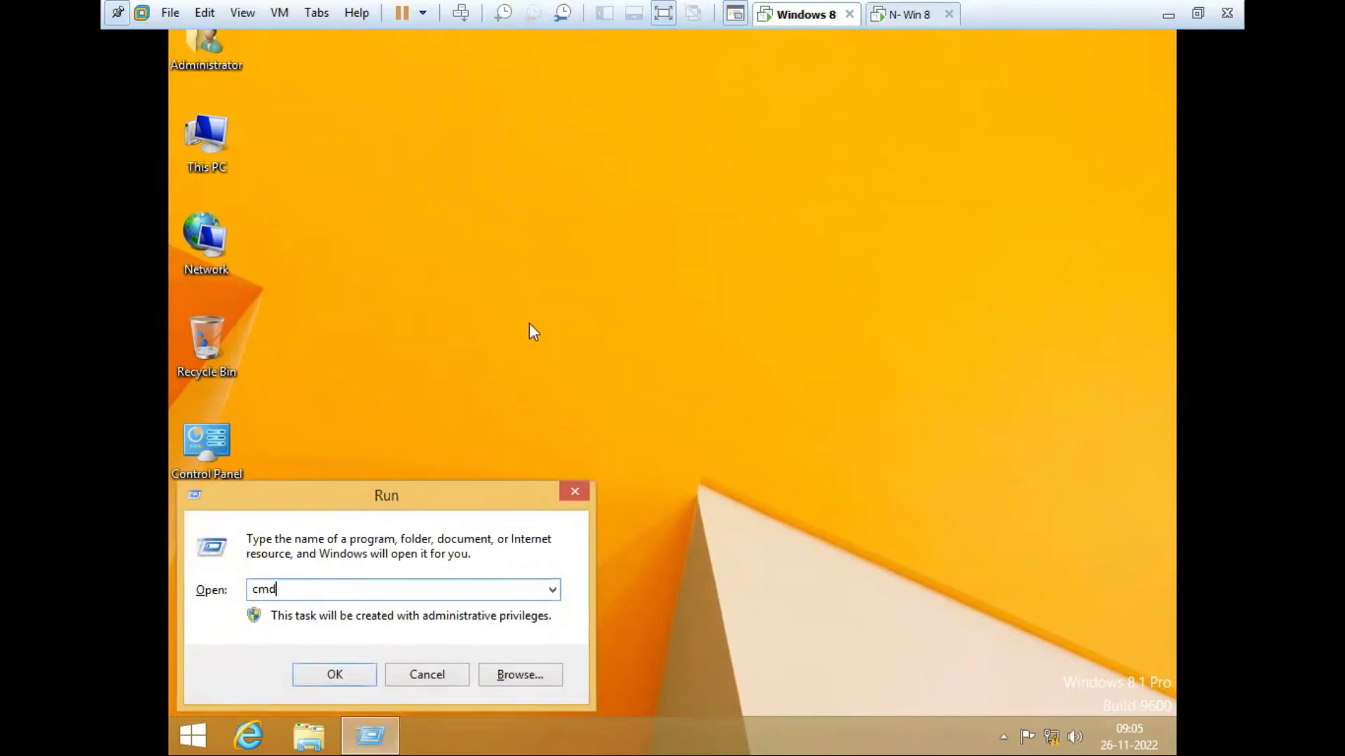
{"action": "key", "text": "Return"}
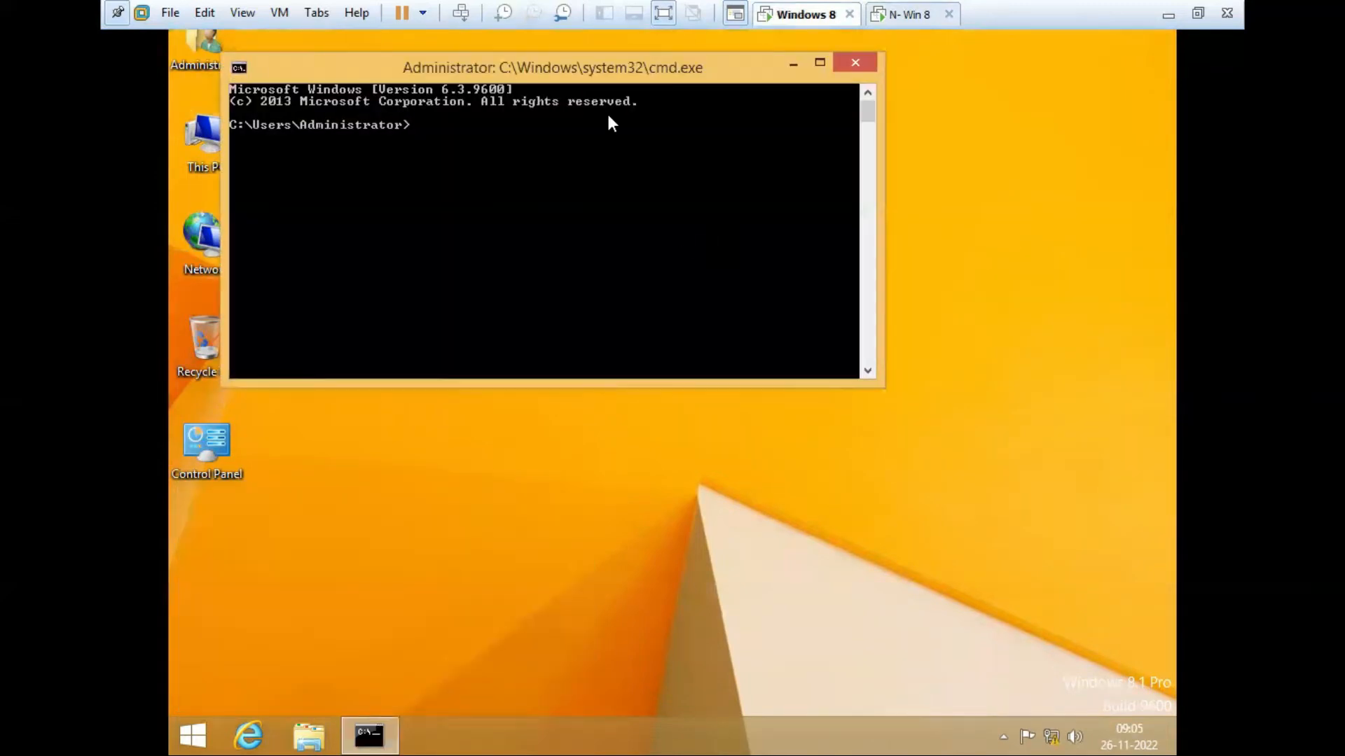
{"action": "left_click_drag", "start_coordinate": [535, 70], "coordinate": [570, 68]}
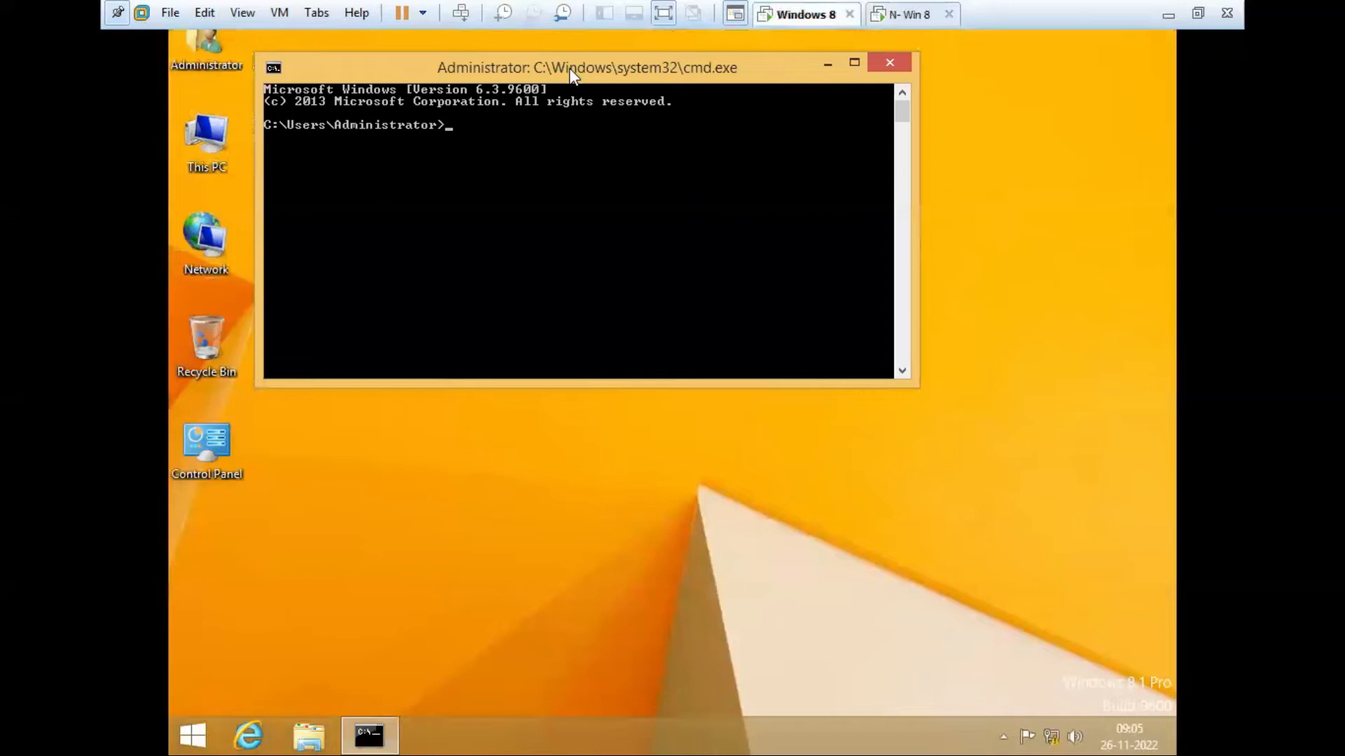
{"action": "type", "text": "ping"}
Step: Change the console font size to 10 x 18
{"action": "right_click", "coordinate": [570, 68]}
{"action": "left_click", "coordinate": [643, 262]}
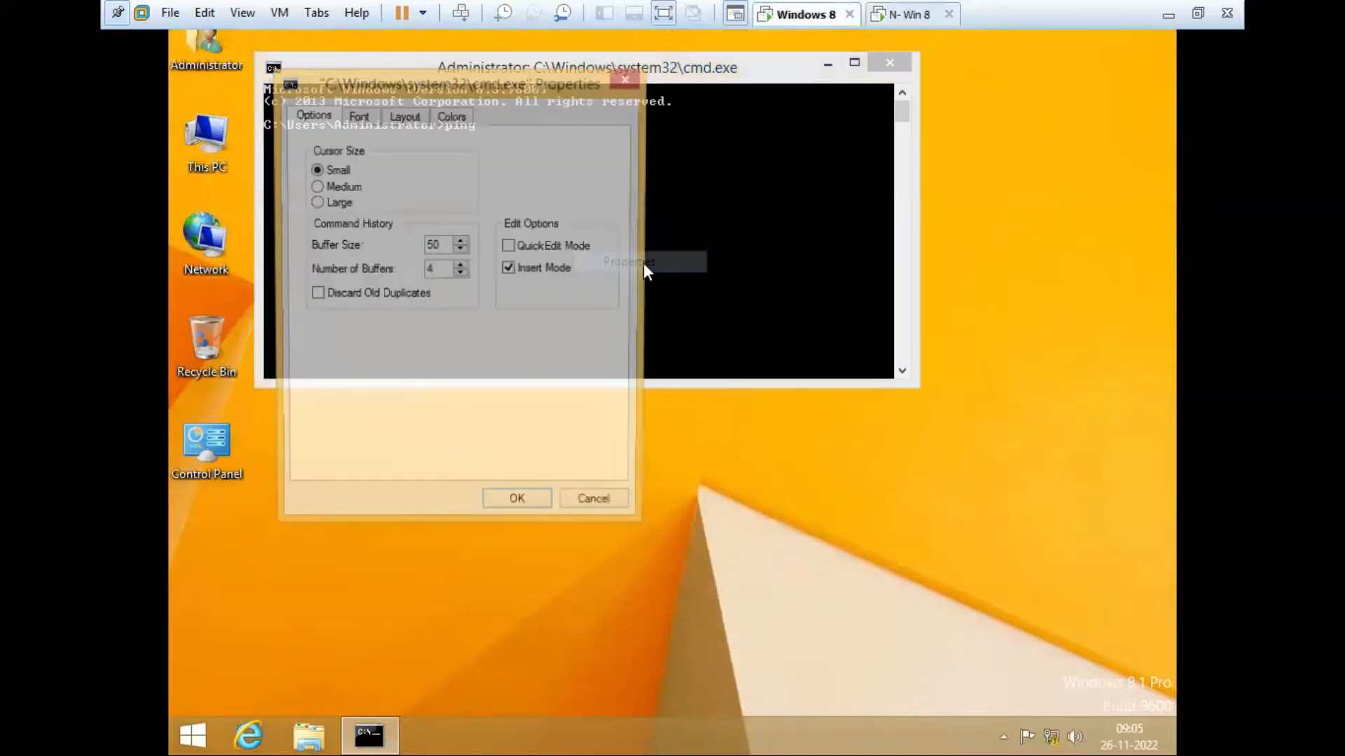
{"action": "left_click", "coordinate": [359, 116]}
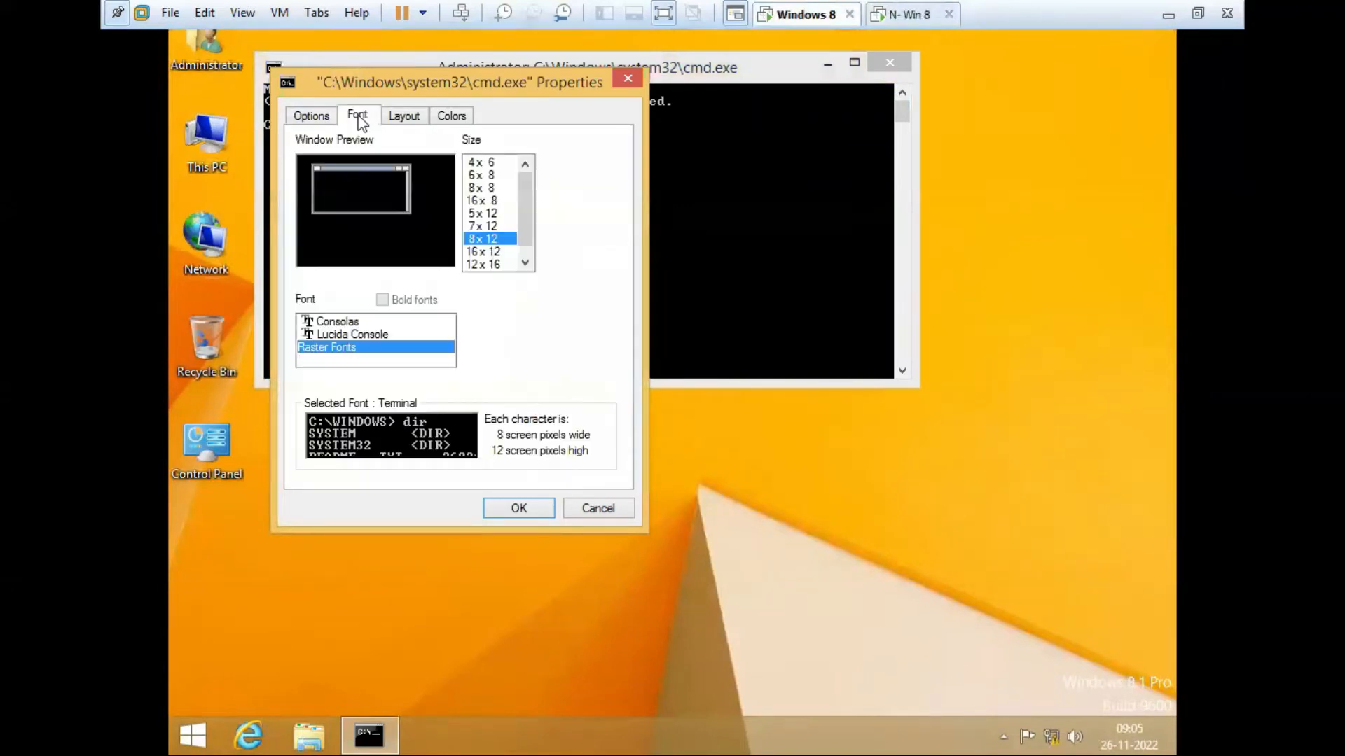
{"action": "left_click_drag", "start_coordinate": [529, 234], "coordinate": [521, 263]}
{"action": "left_click", "coordinate": [493, 266]}
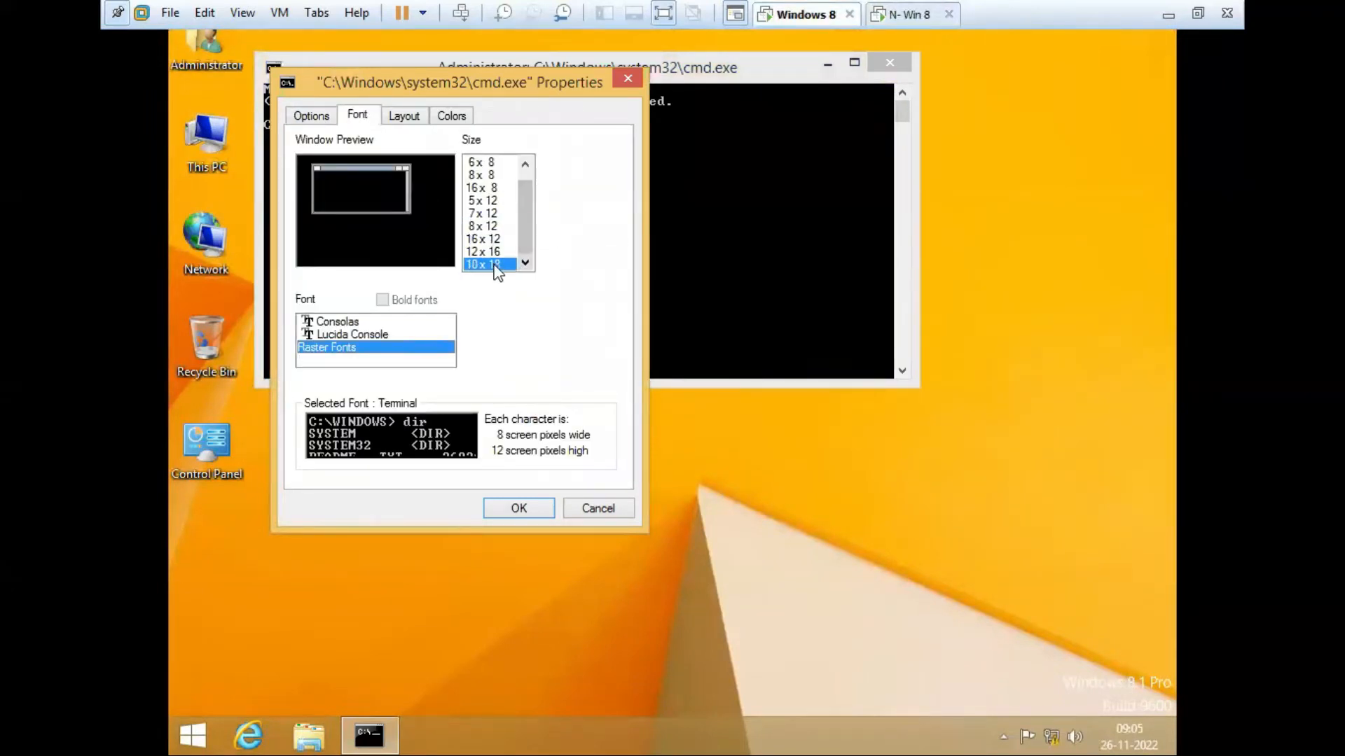
{"action": "left_click", "coordinate": [518, 509]}
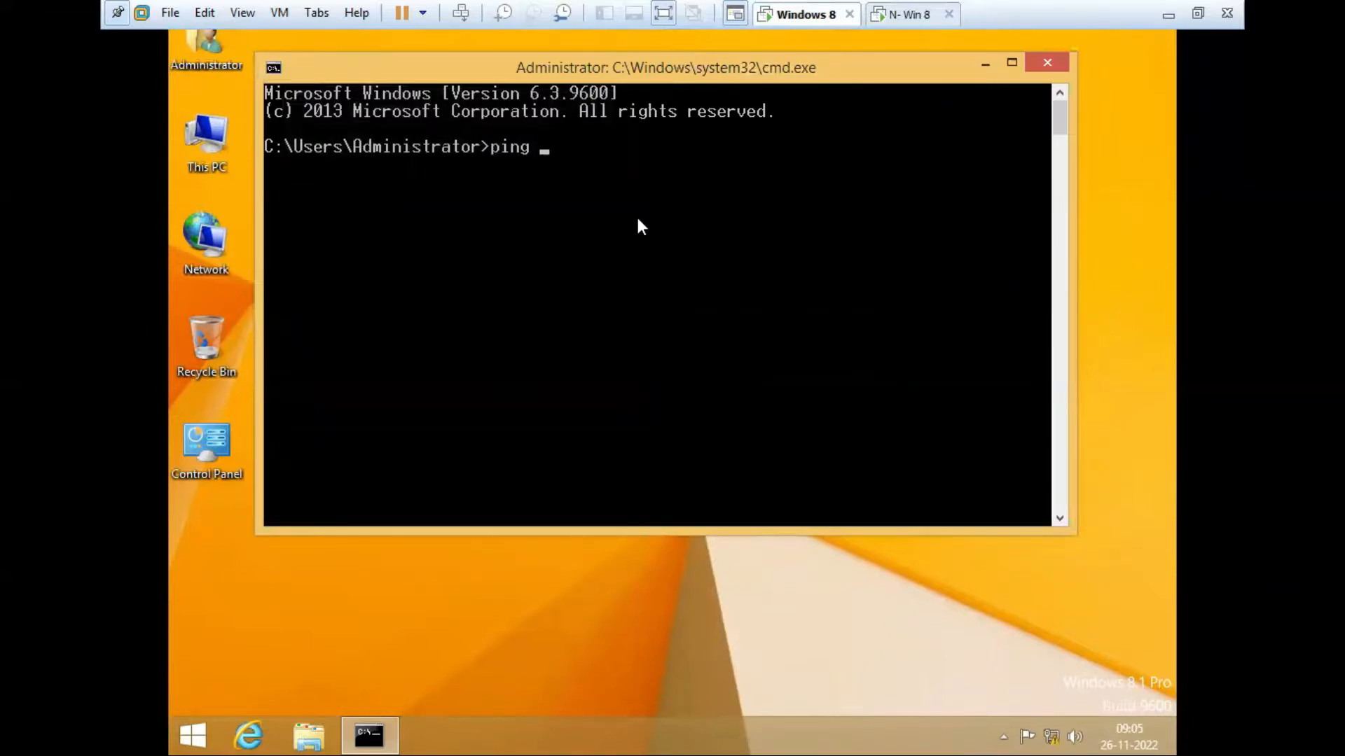
Step: Ping 192.168.100.20 for 4 replies with 0% loss, then switch to N- Win 8
{"action": "type", "text": "192.168.100.20"}
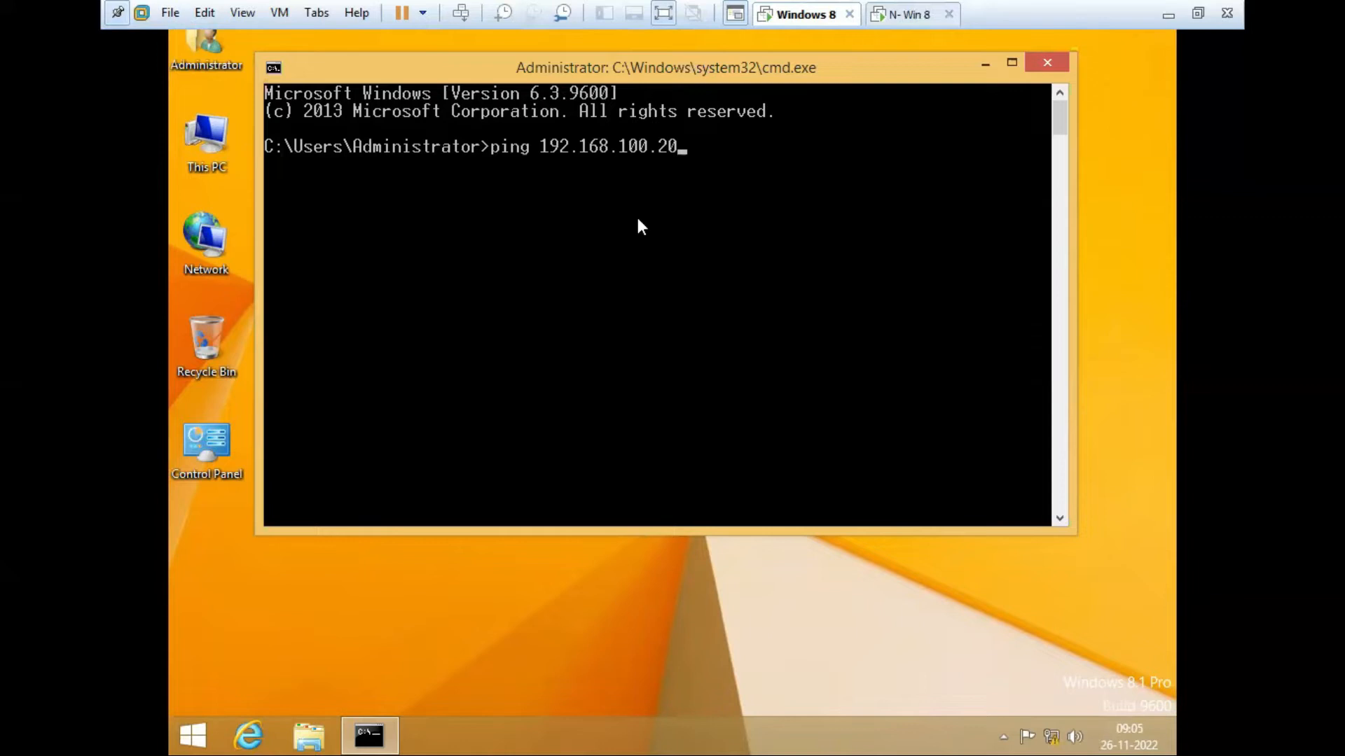
{"action": "key", "text": "Return"}
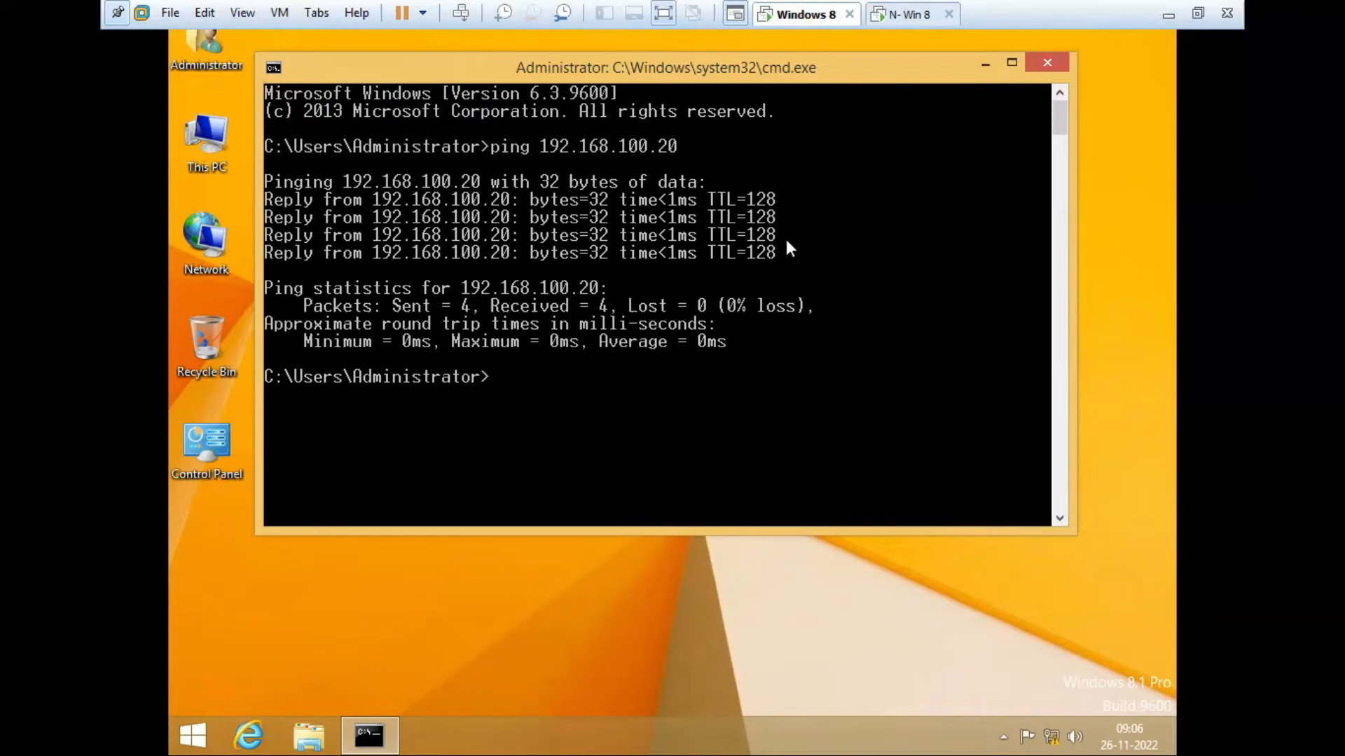
{"action": "left_click", "coordinate": [908, 14]}
Step: On N- Win 8, open a Command Prompt and ping 192.168.100.10
{"action": "key", "text": "n"}
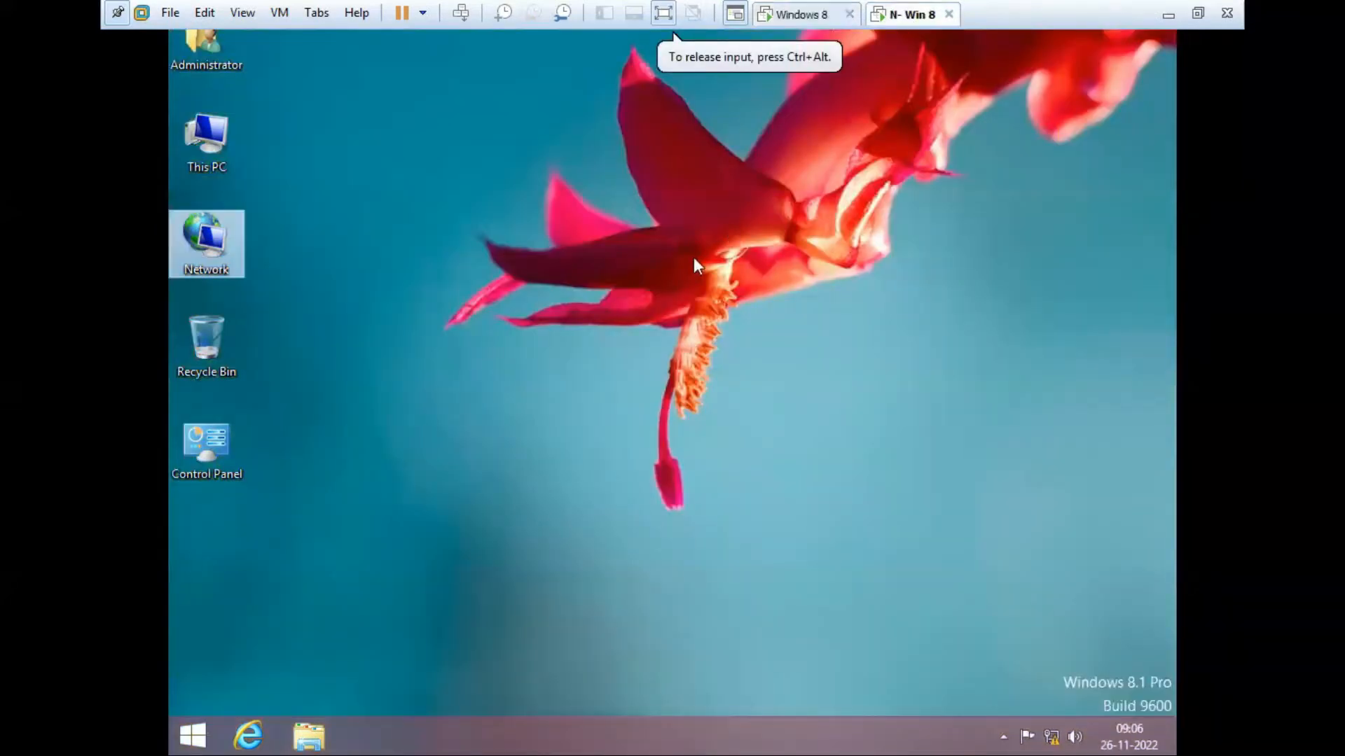
{"action": "key", "text": "super+r"}
{"action": "type", "text": "cmd"}
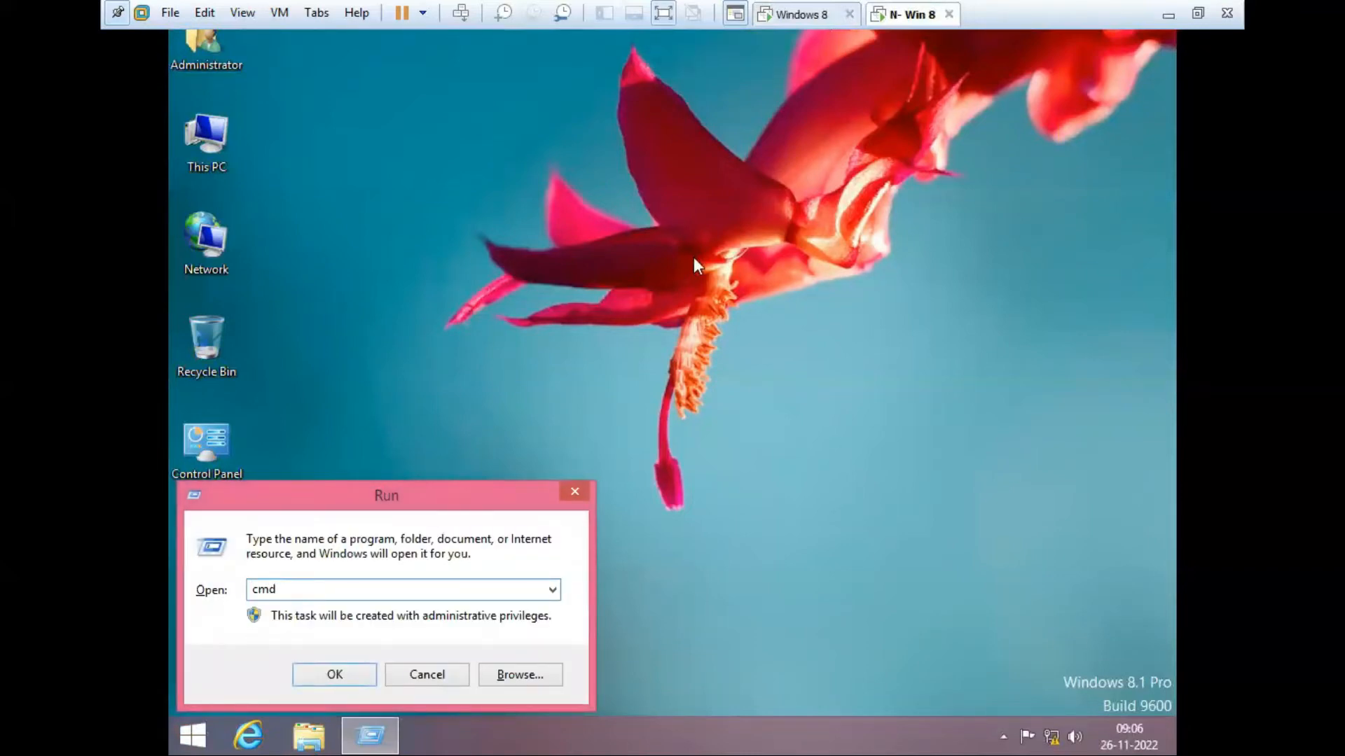
{"action": "key", "text": "Return"}
{"action": "type", "text": "ping "}
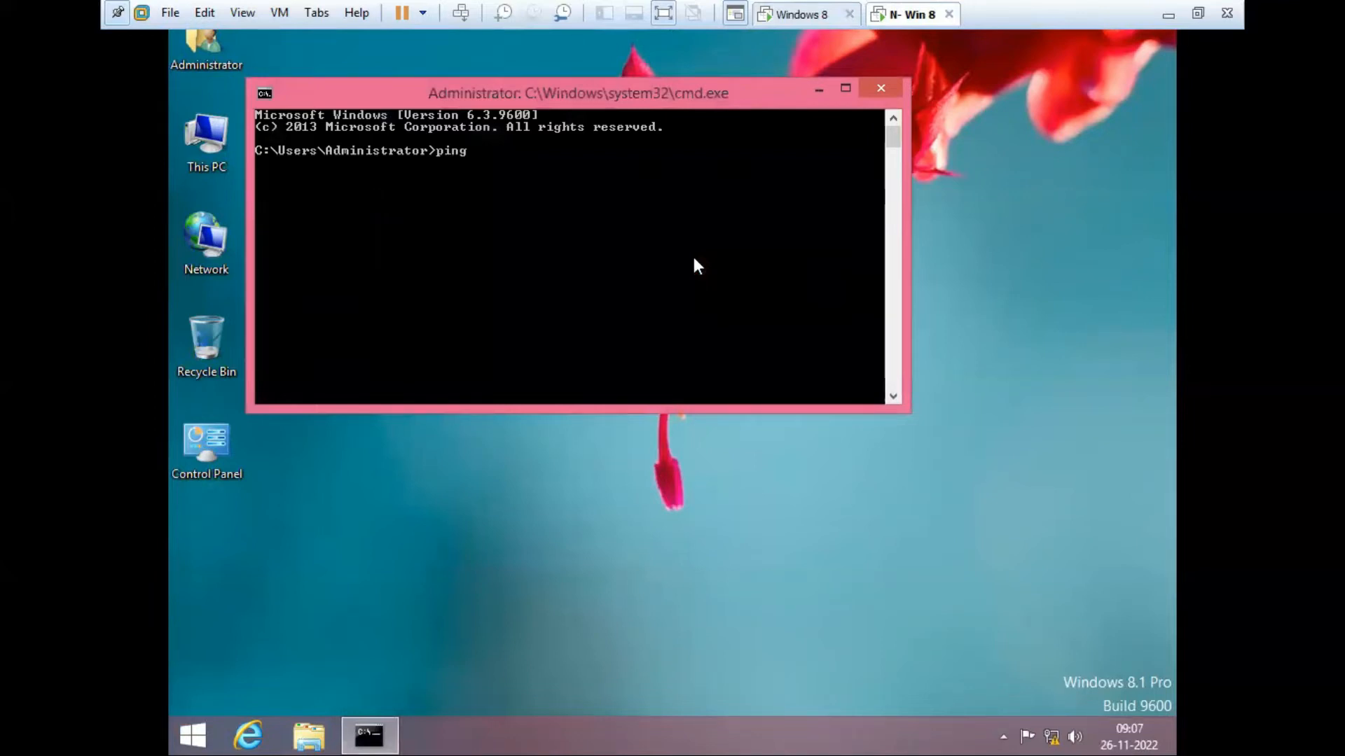
{"action": "type", "text": "192.168.100.10"}
{"action": "key", "text": "Return"}
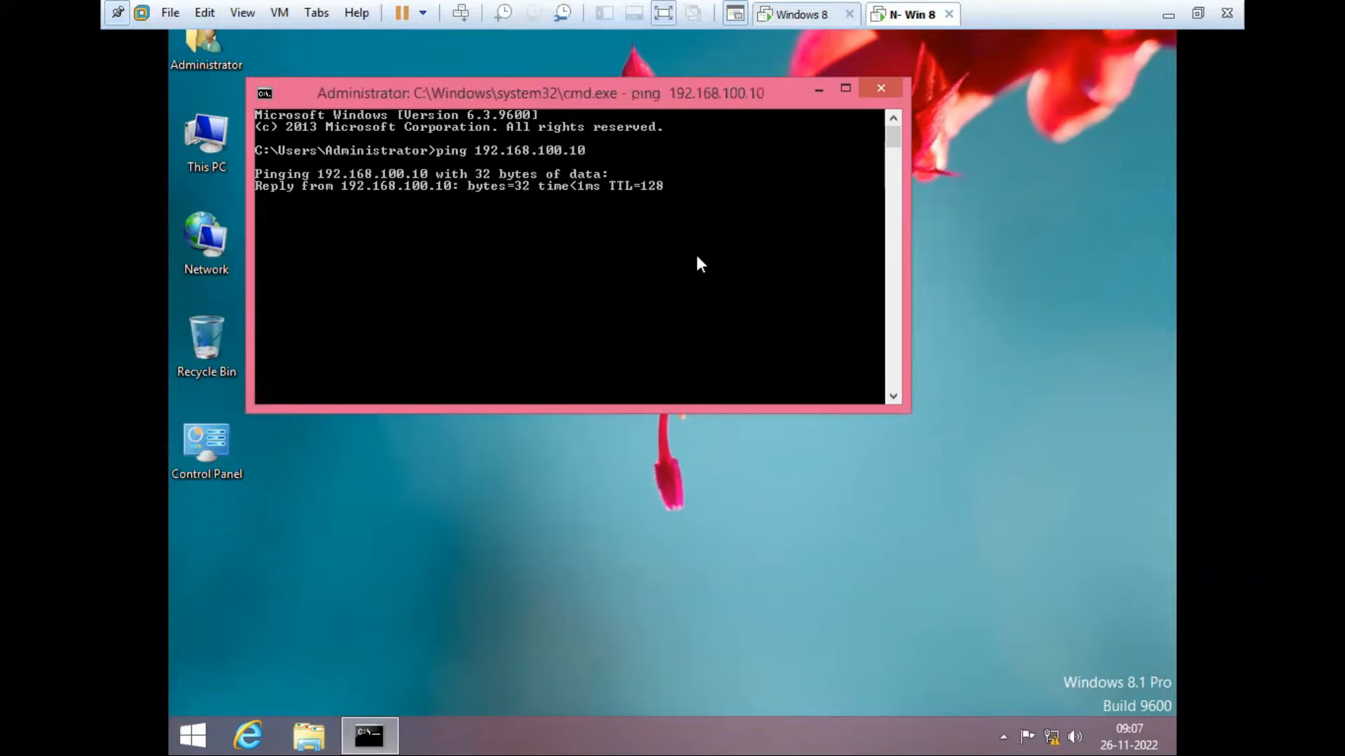
Step: Enlarge the Command Prompt font to 10 x 18
{"action": "right_click", "coordinate": [643, 88]}
{"action": "left_click", "coordinate": [718, 284]}
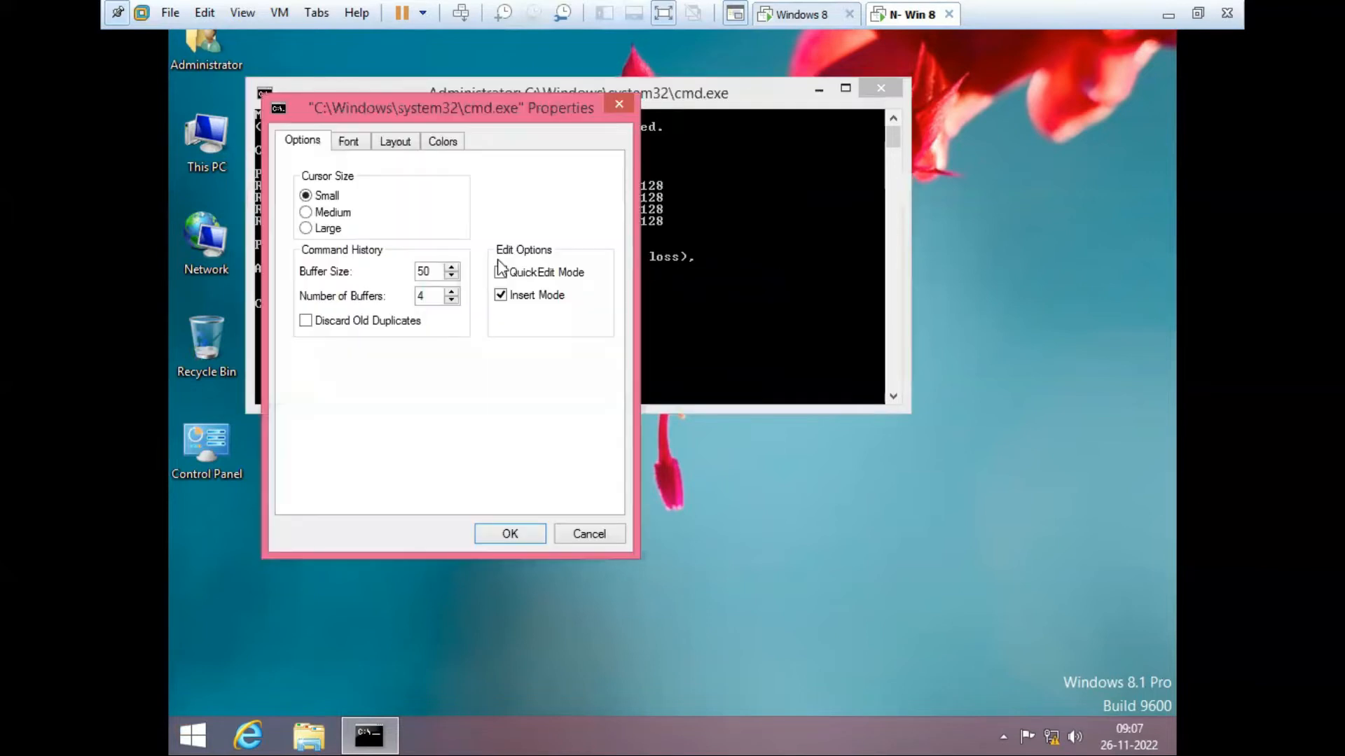
{"action": "left_click", "coordinate": [364, 149]}
{"action": "left_click", "coordinate": [516, 288]}
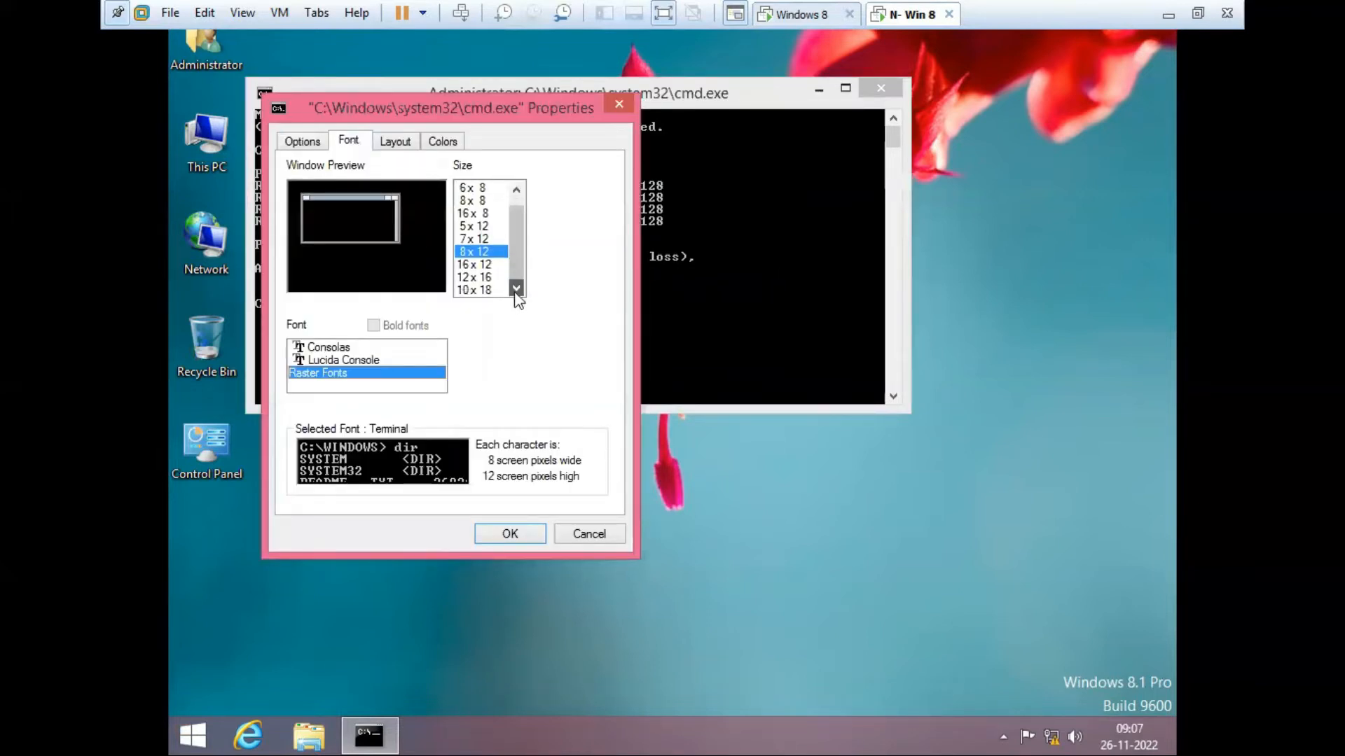
{"action": "left_click", "coordinate": [490, 289]}
{"action": "left_click", "coordinate": [530, 534]}
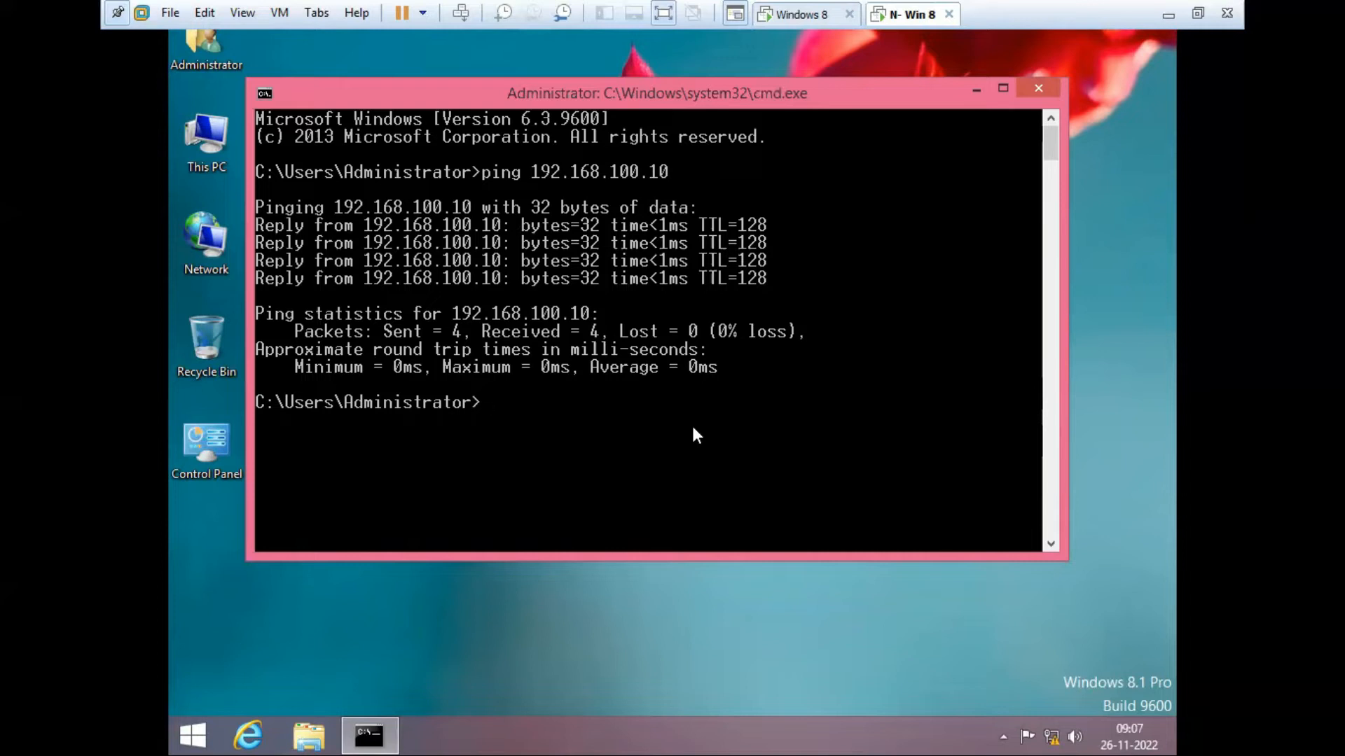
Step: Run a continuous ping to 192.168.100.20 on N- Win 8, then return to the Windows 8 VM
{"action": "type", "text": "ping 192.168.100.20 -t"}
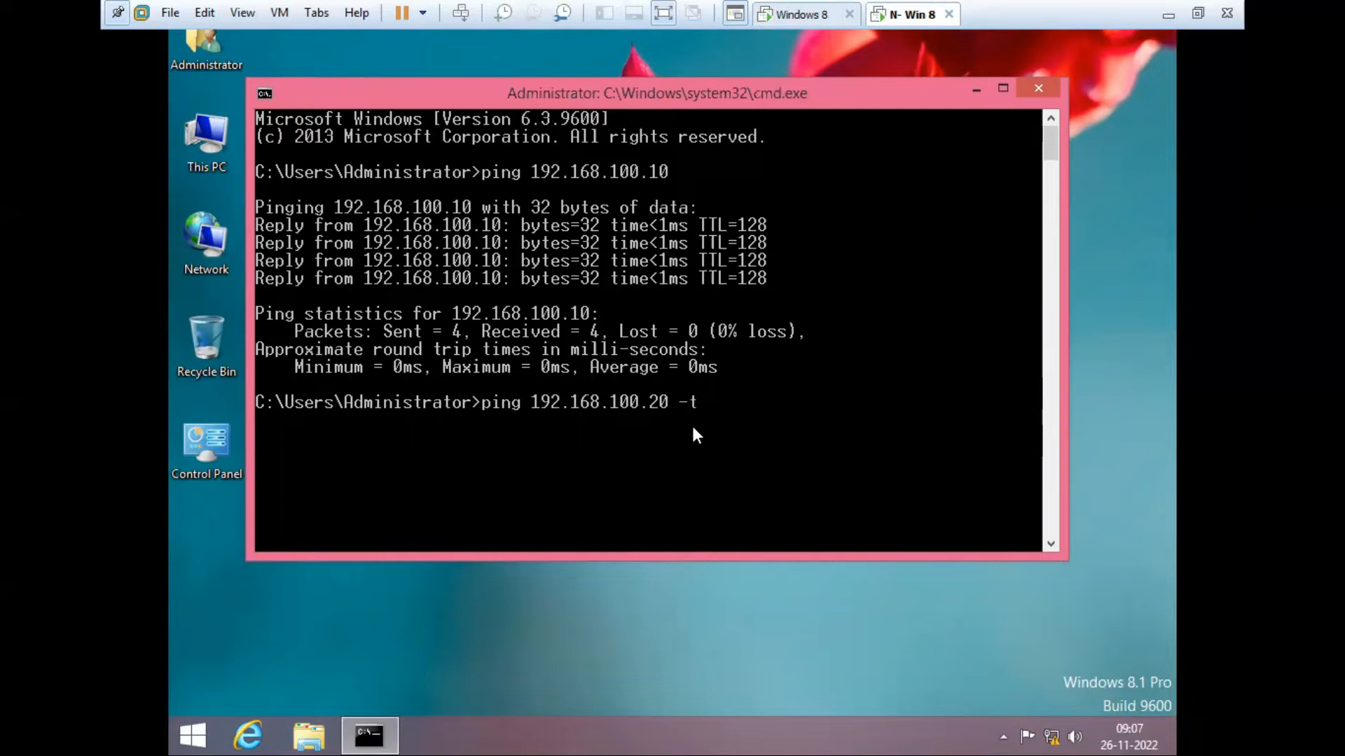
{"action": "key", "text": "Return"}
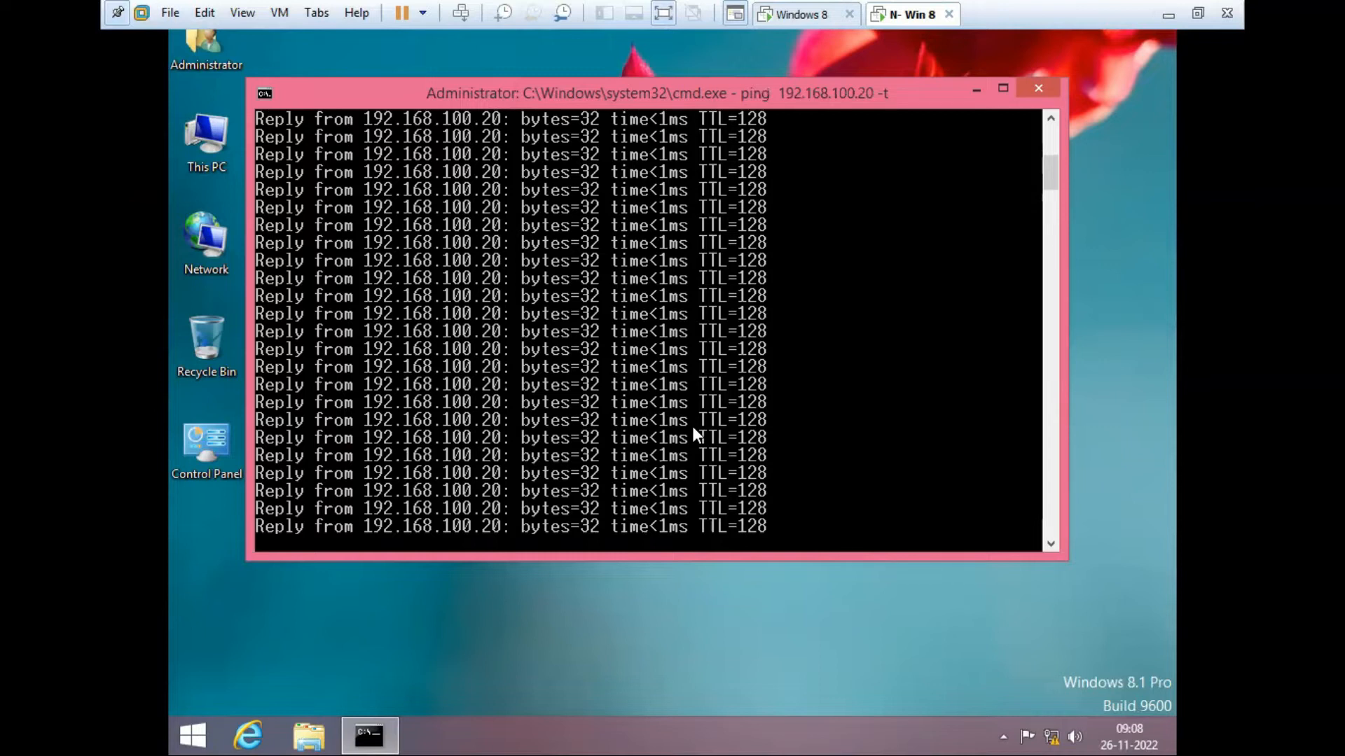
{"action": "left_click", "coordinate": [804, 17]}
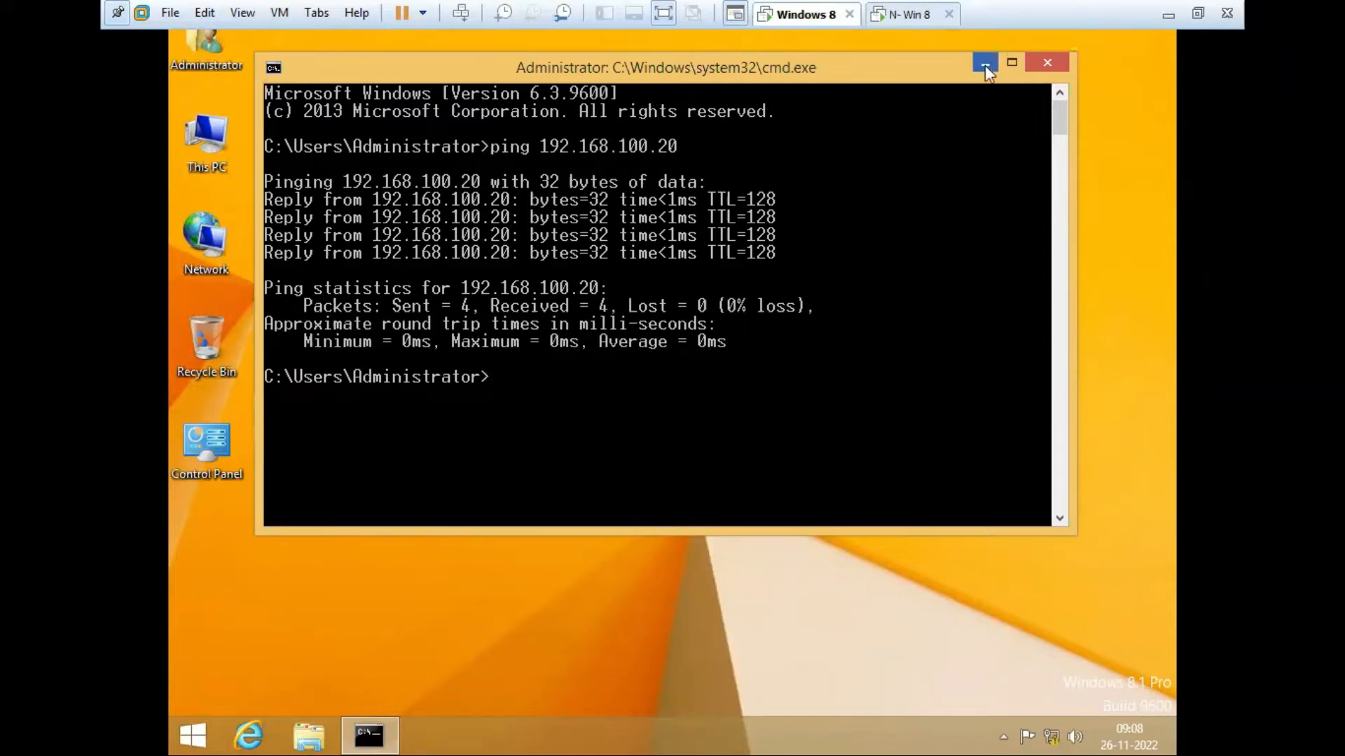
{"action": "left_click", "coordinate": [911, 15]}
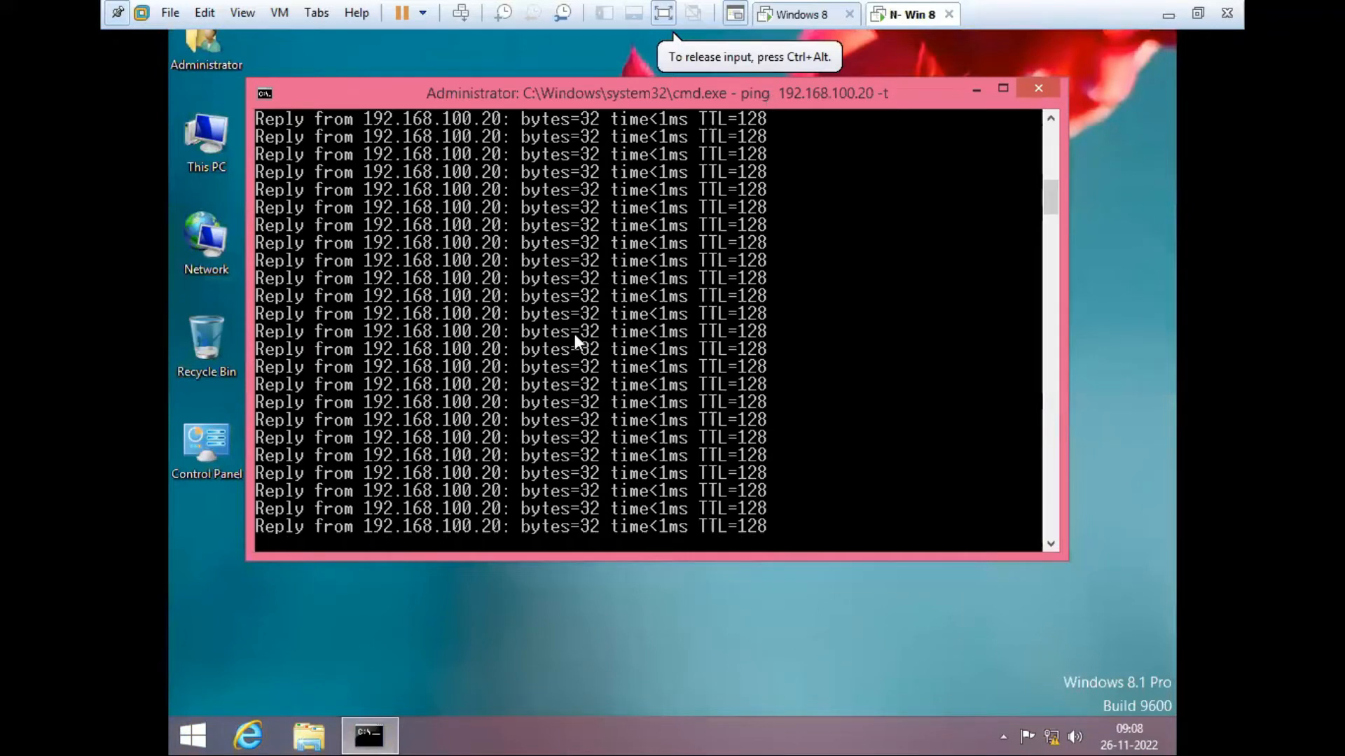
{"action": "left_click", "coordinate": [781, 15]}
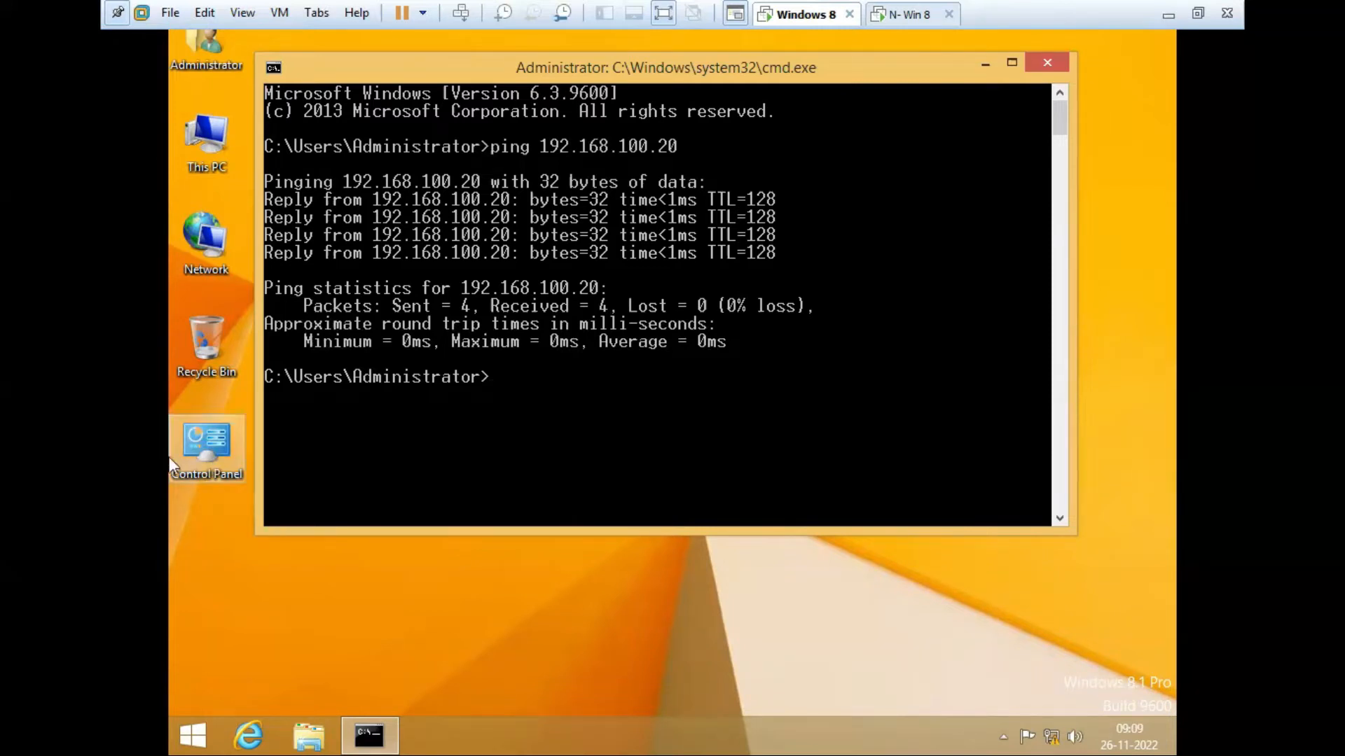
Step: Open a maximized Control Panel in Large icons view and reach Windows Firewall's on/off page
{"action": "double_click", "coordinate": [213, 449]}
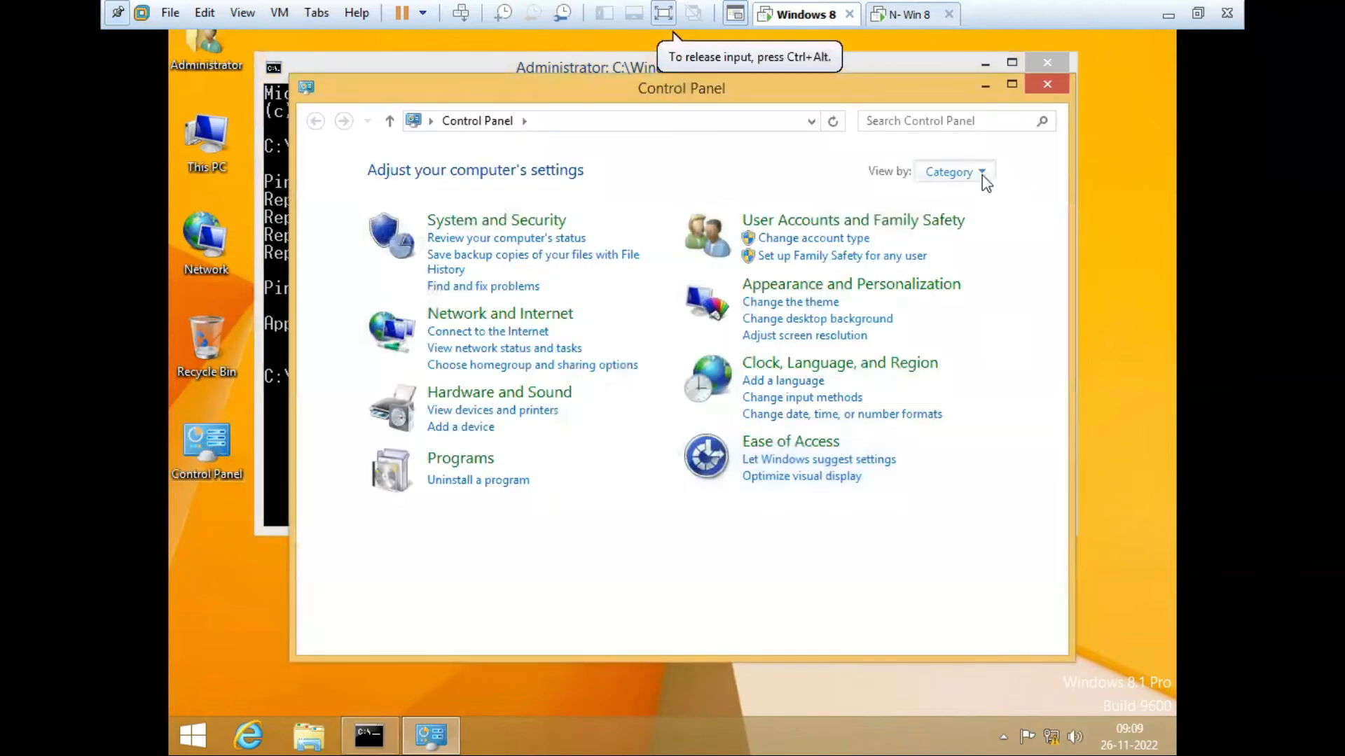
{"action": "left_click", "coordinate": [981, 175]}
{"action": "left_click", "coordinate": [981, 227]}
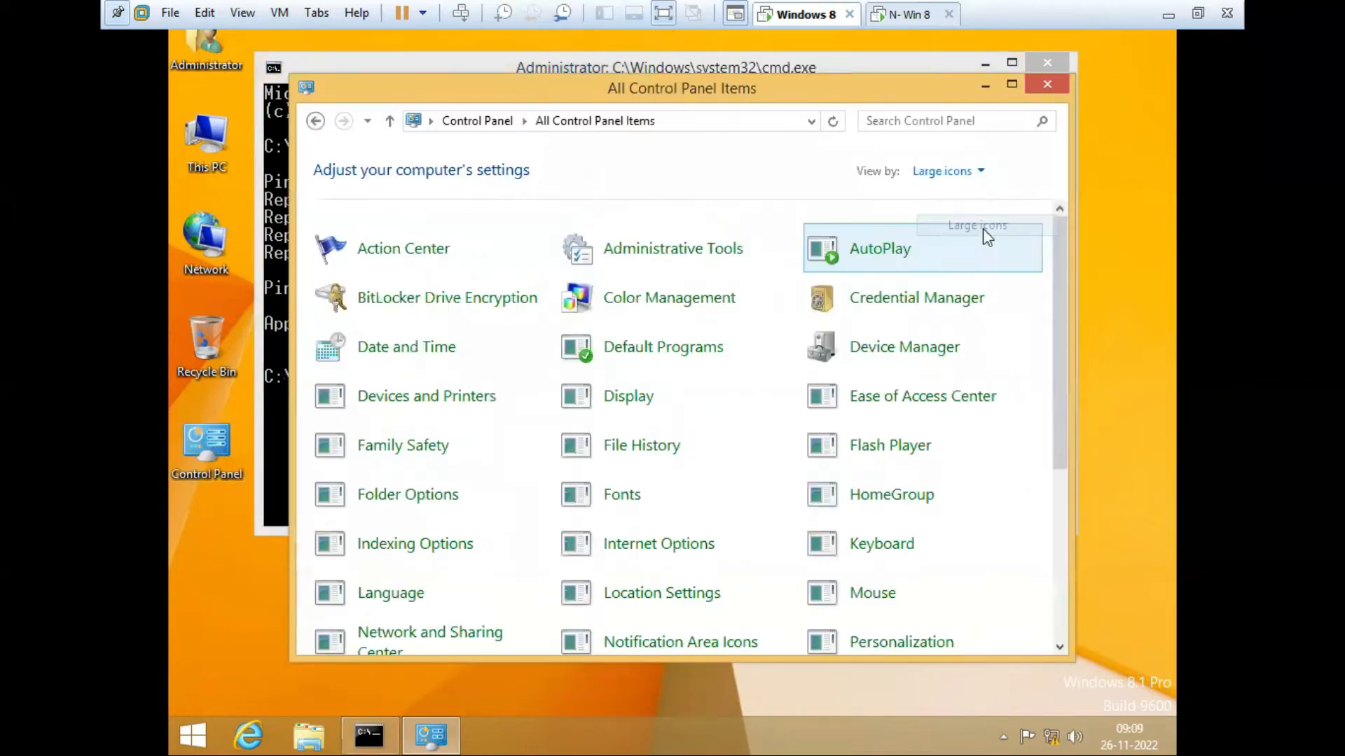
{"action": "left_click", "coordinate": [1011, 84]}
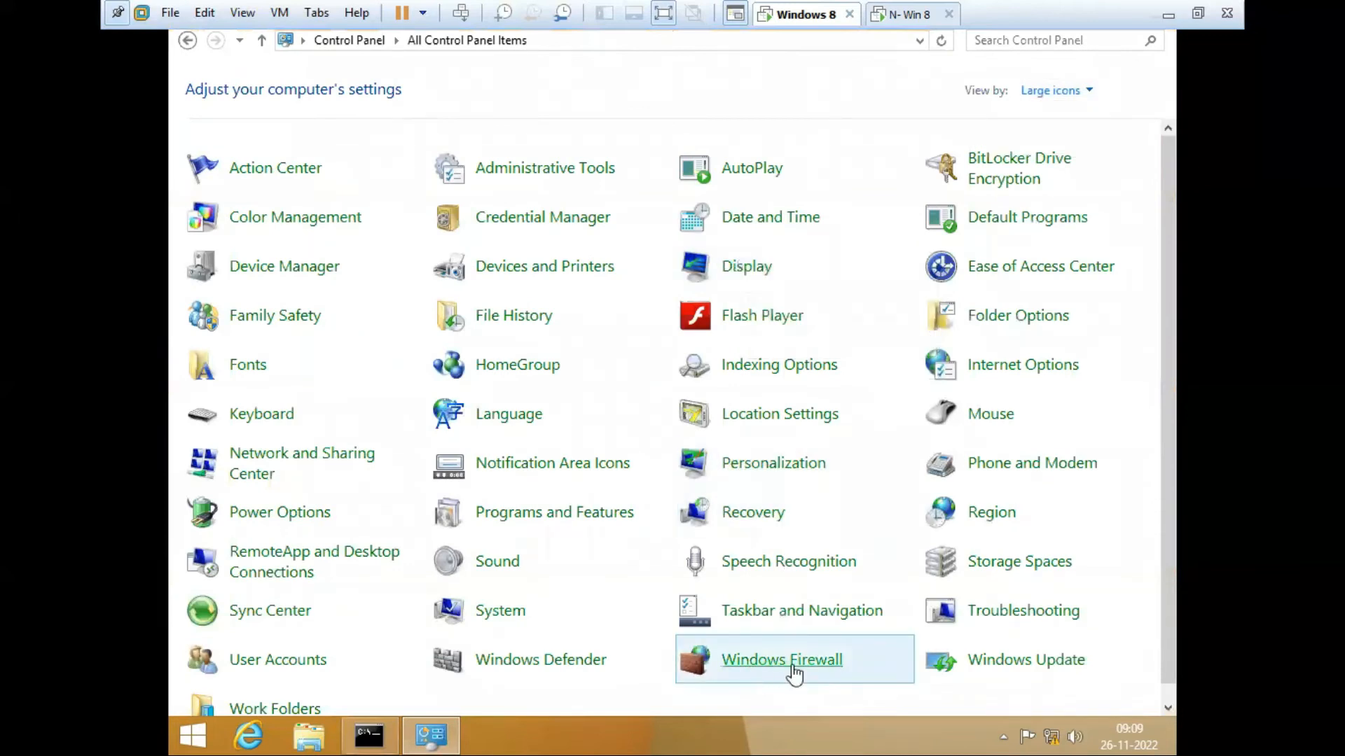
{"action": "left_click", "coordinate": [754, 669]}
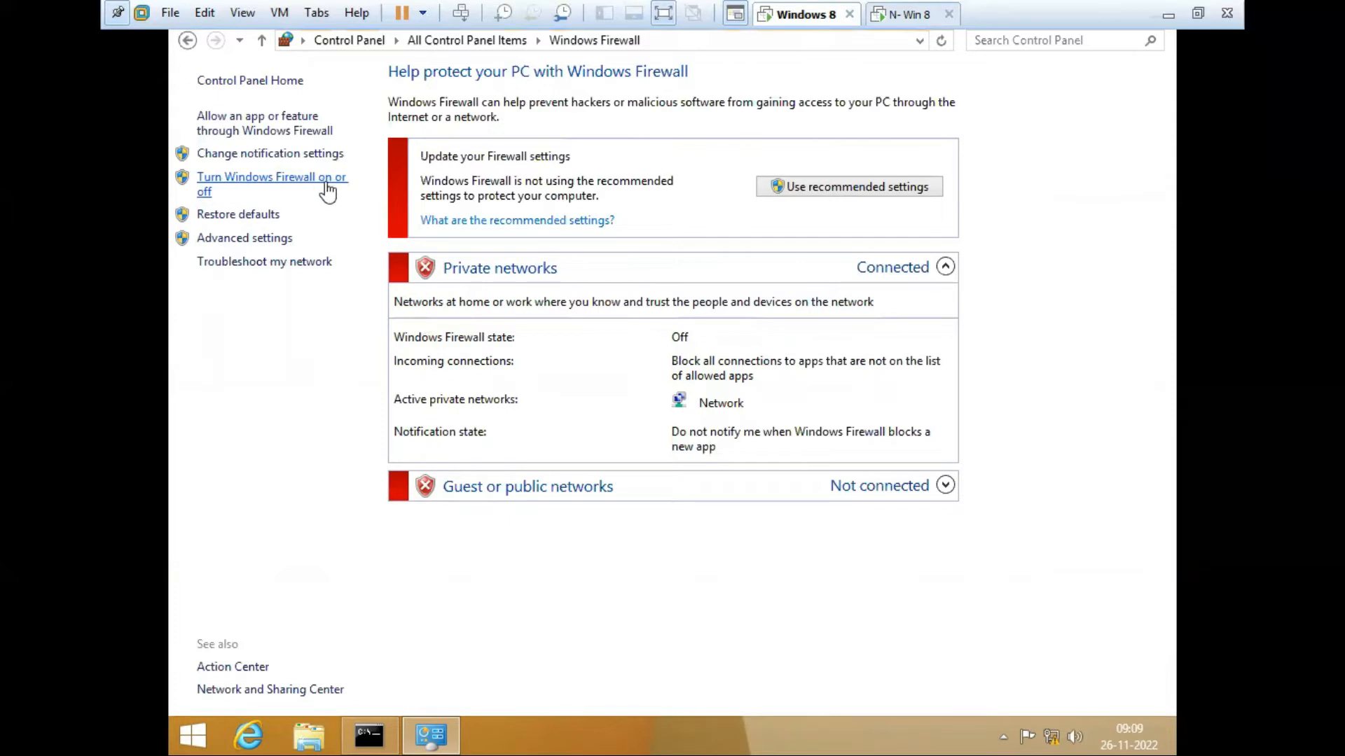
{"action": "left_click", "coordinate": [278, 184]}
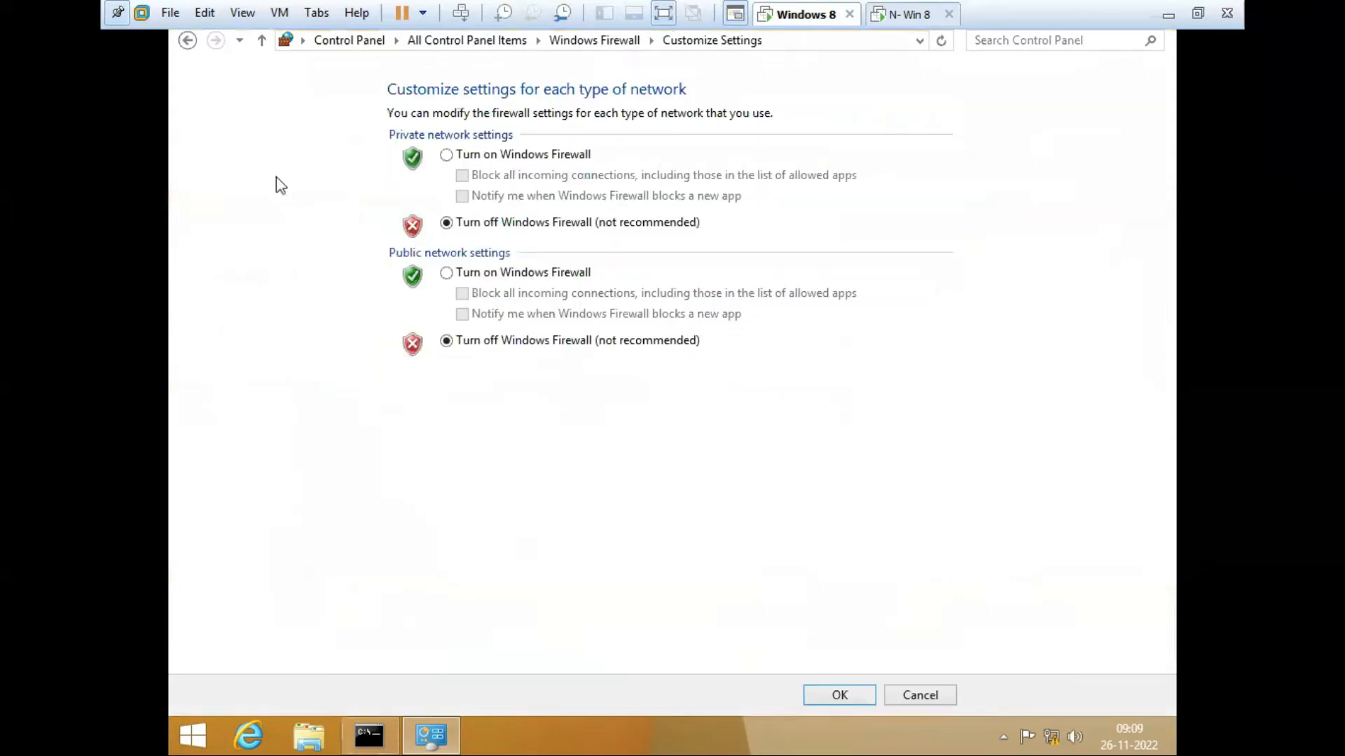
Step: Turn the firewall on for private and public networks, blocking incoming connections, then go to N- Win 8
{"action": "left_click", "coordinate": [446, 155]}
{"action": "left_click", "coordinate": [461, 175]}
{"action": "left_click", "coordinate": [461, 197]}
{"action": "left_click", "coordinate": [448, 273]}
{"action": "left_click", "coordinate": [463, 293]}
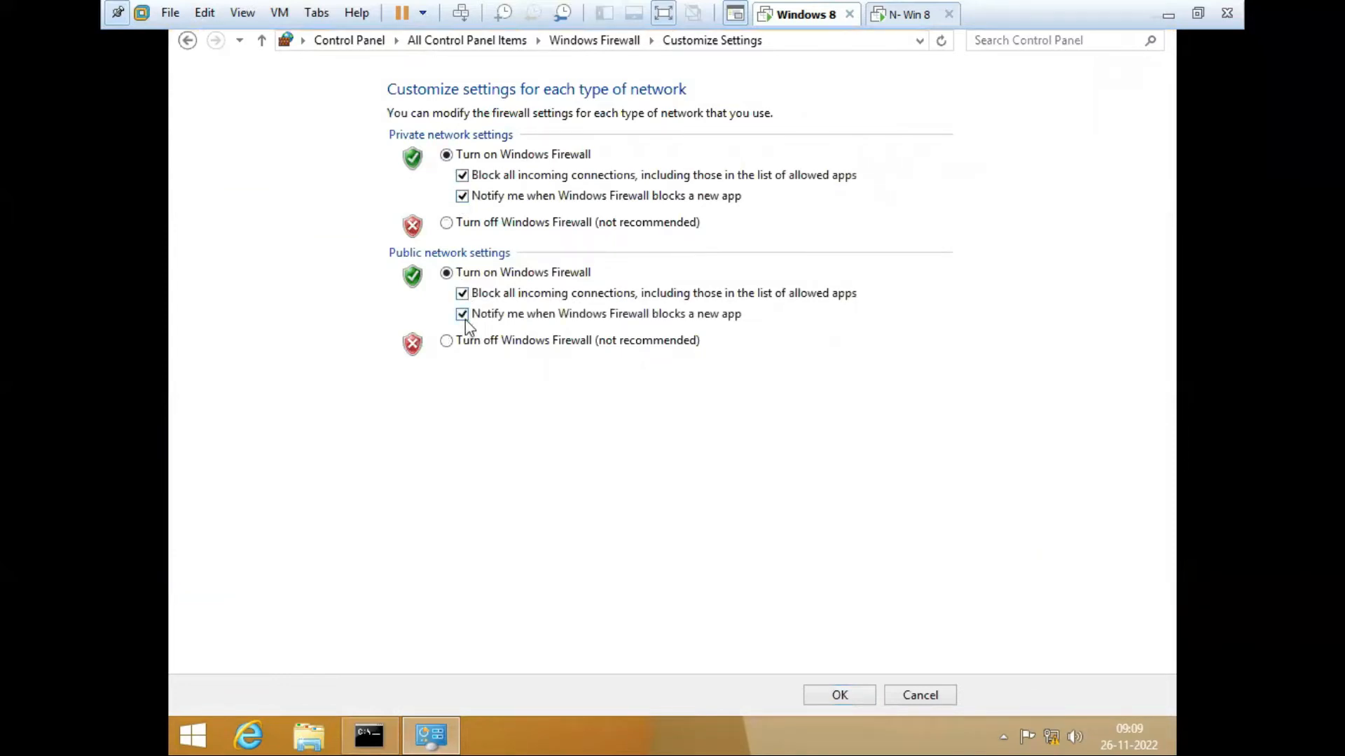
{"action": "left_click", "coordinate": [838, 695]}
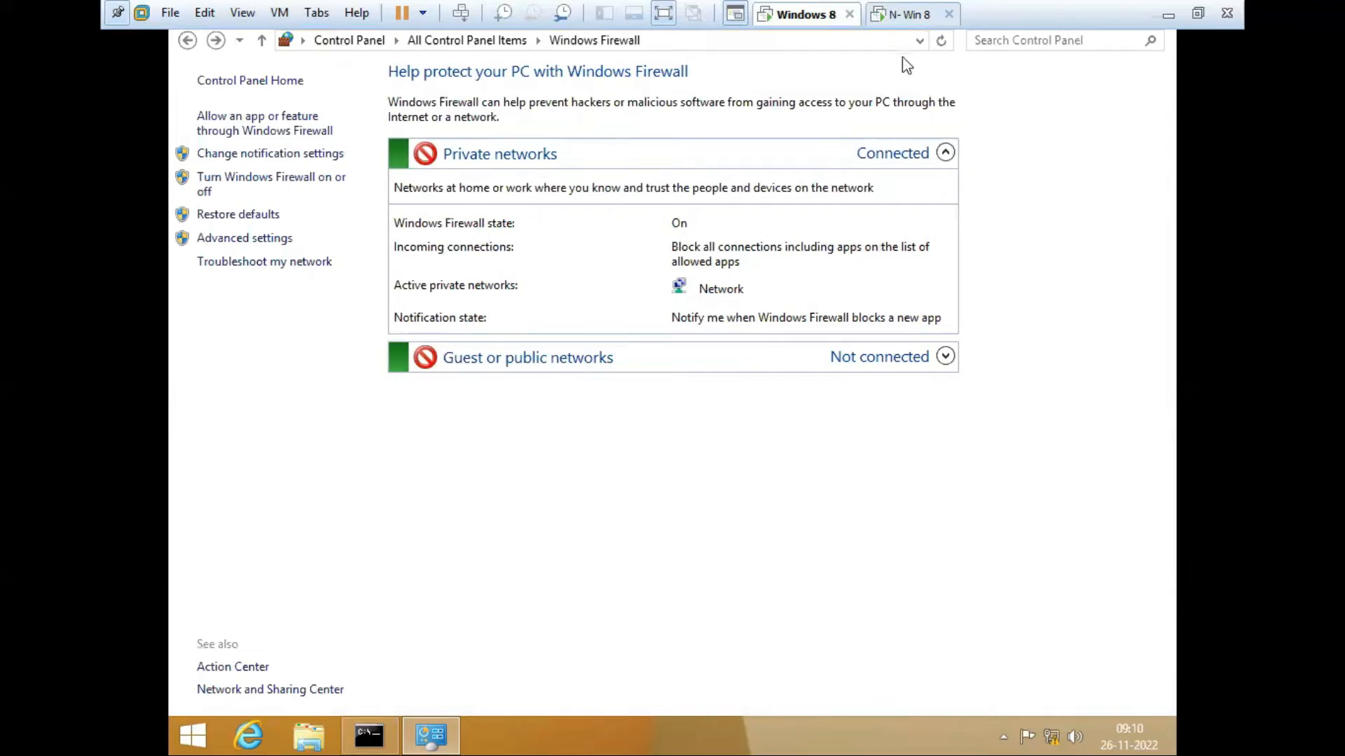
{"action": "left_click", "coordinate": [910, 15]}
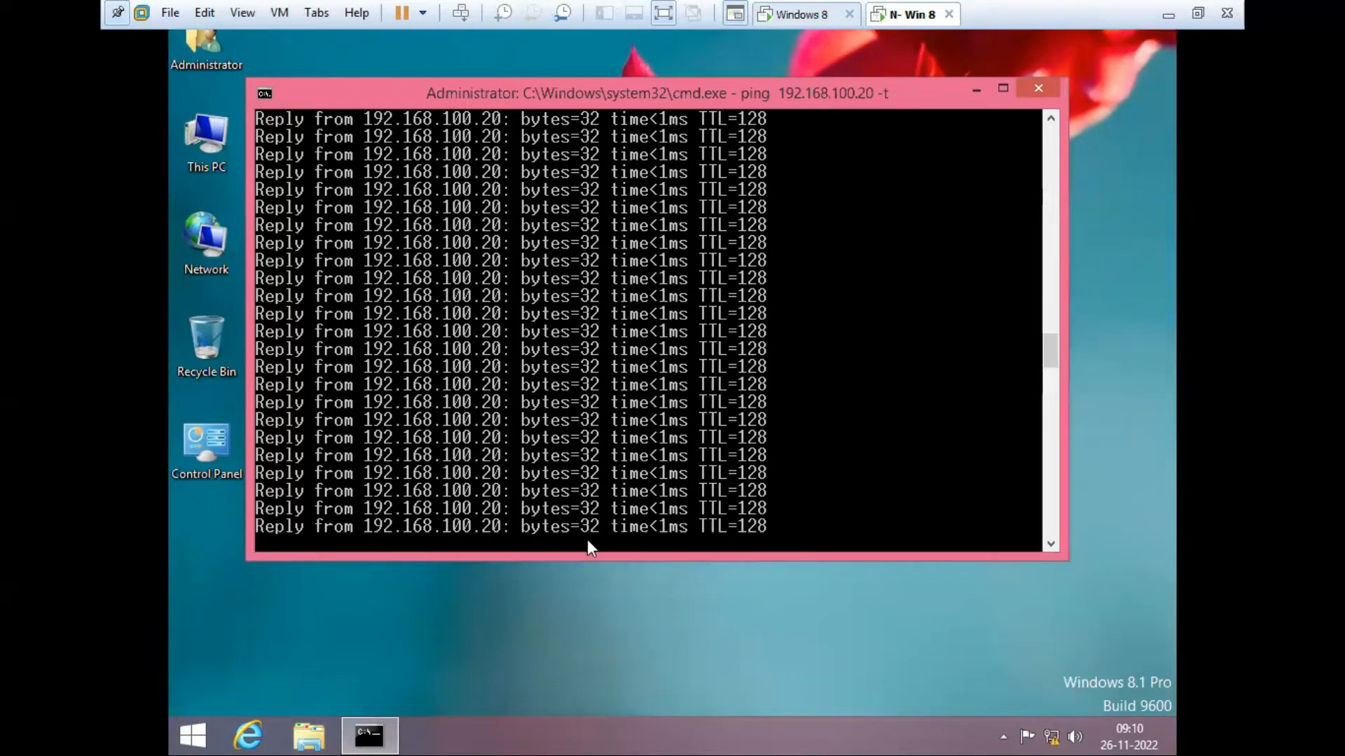
Step: Scroll back through the ping output, stop the continuous ping with Ctrl+C, and clear the prompt
{"action": "left_click", "coordinate": [1045, 541]}
{"action": "left_click_drag", "start_coordinate": [1048, 349], "coordinate": [1049, 380]}
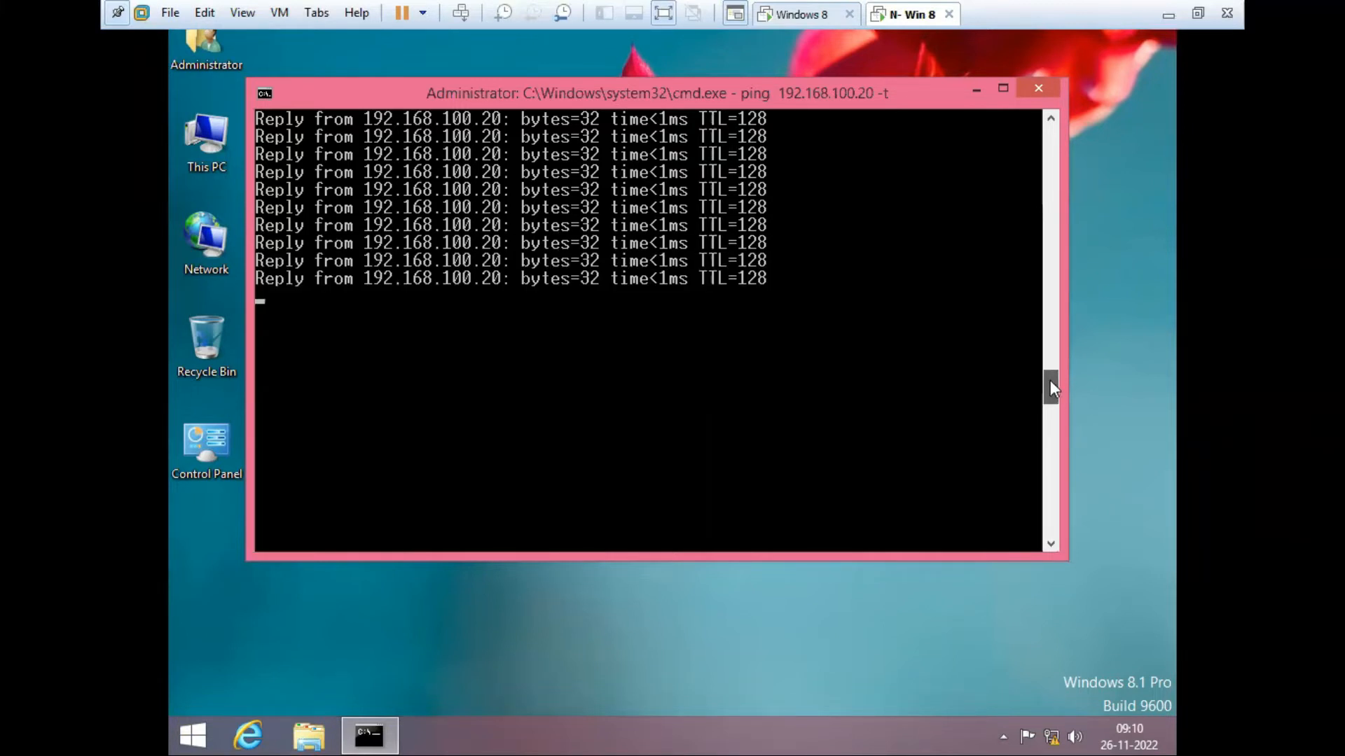
{"action": "left_click_drag", "start_coordinate": [1049, 381], "coordinate": [1044, 122]}
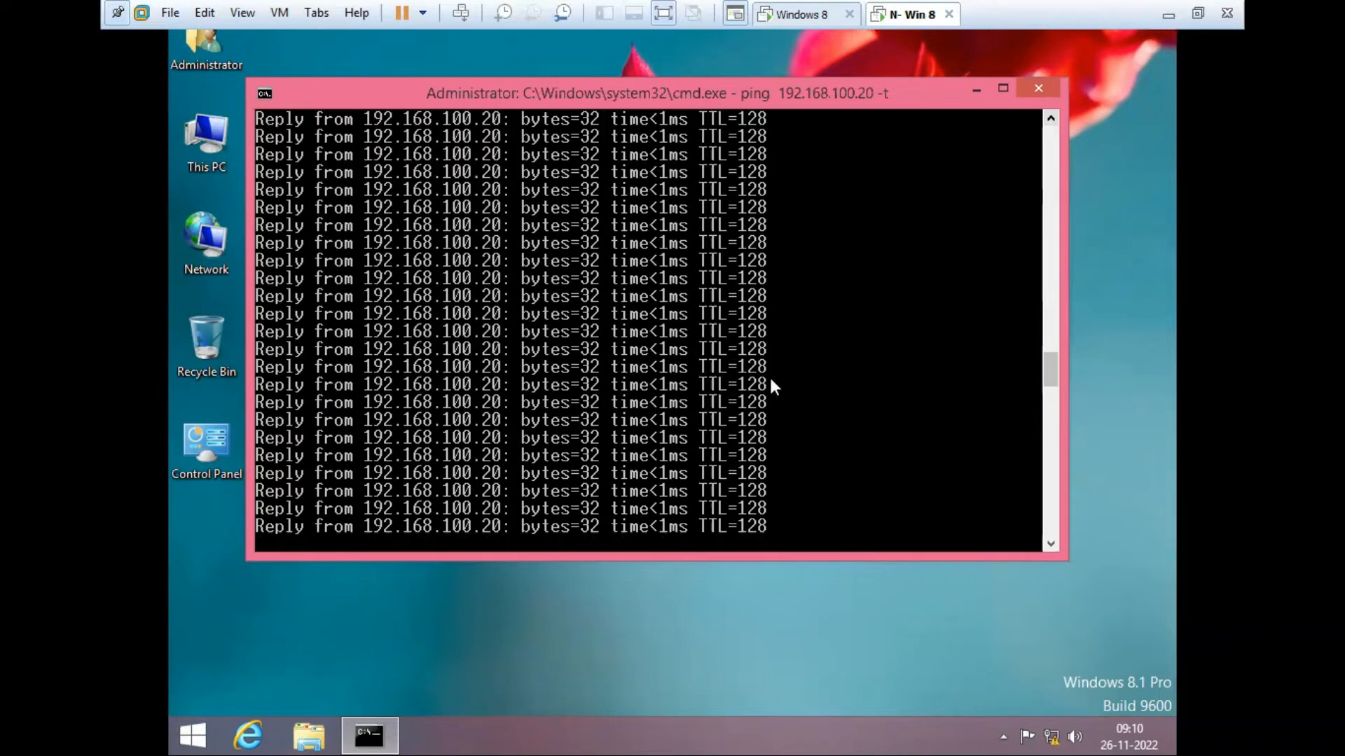
{"action": "left_click_drag", "start_coordinate": [1051, 358], "coordinate": [1053, 335]}
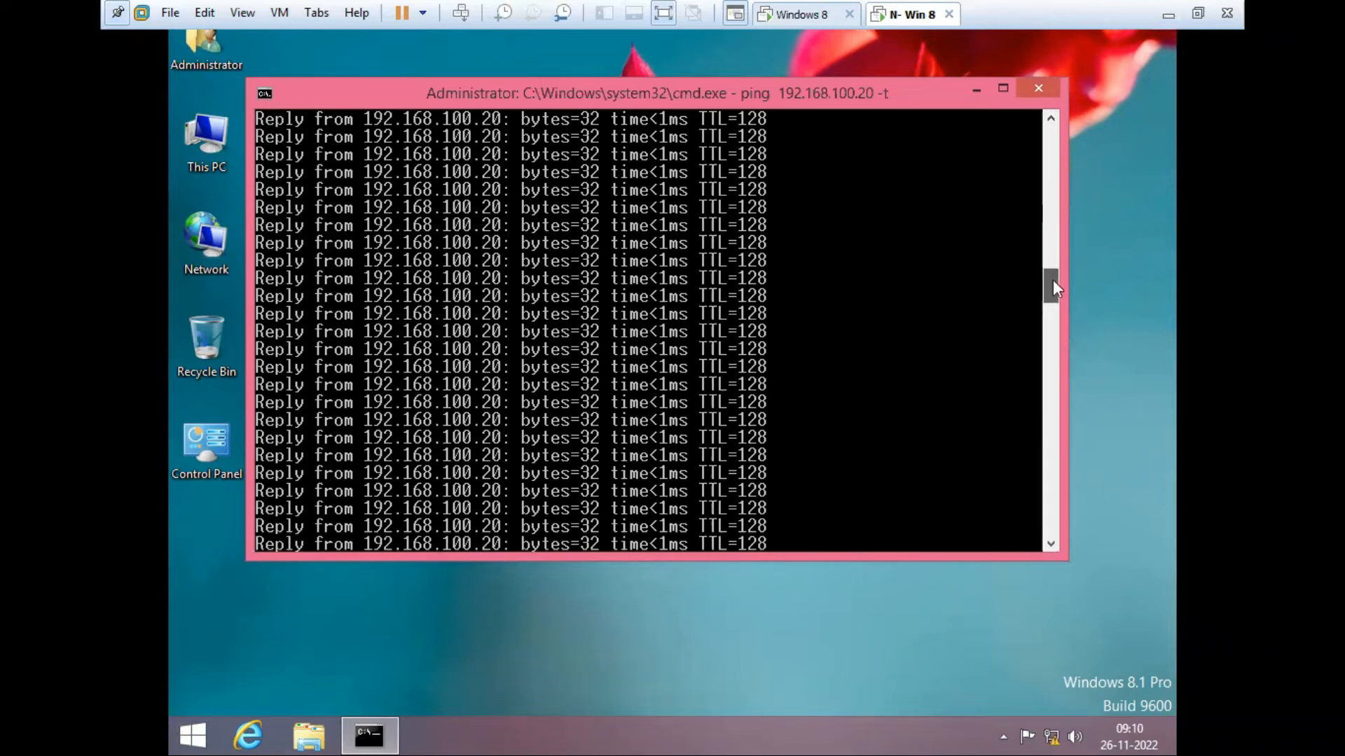
{"action": "left_click_drag", "start_coordinate": [1049, 189], "coordinate": [1047, 162]}
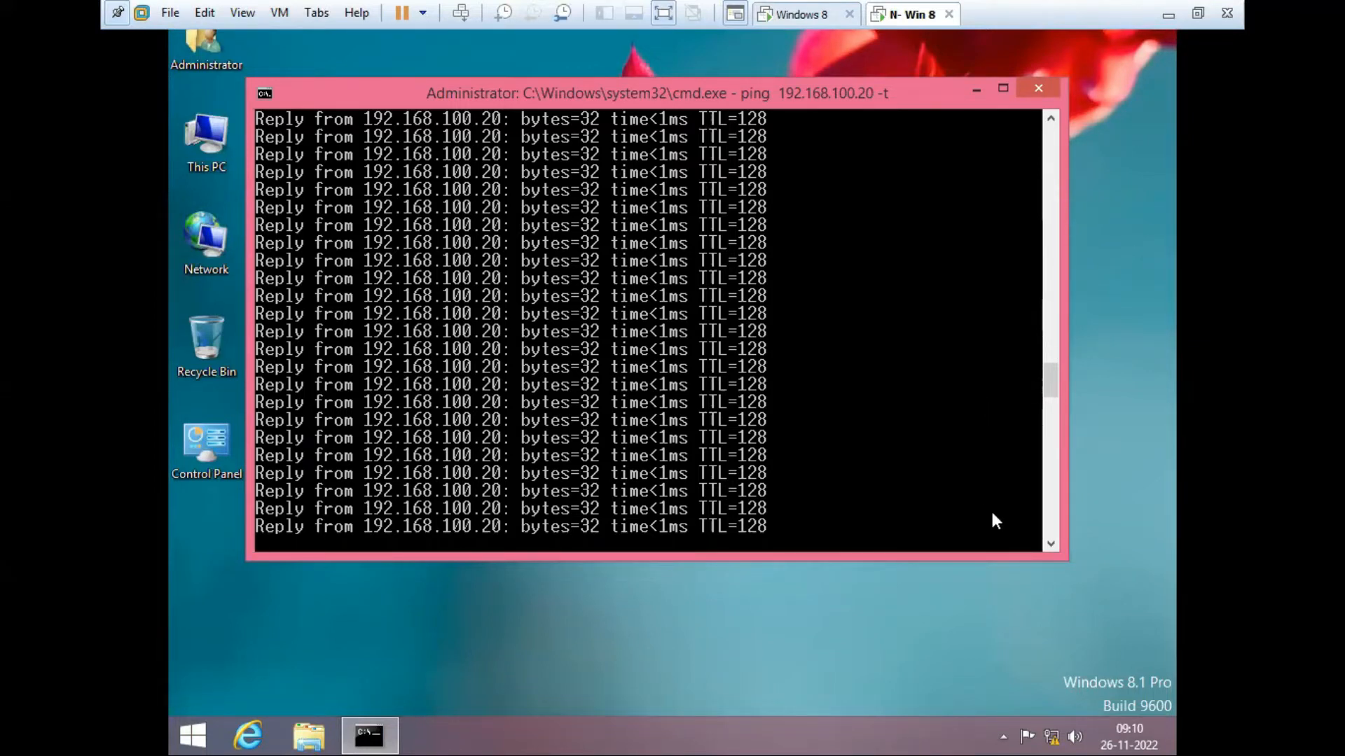
{"action": "key", "text": "ctrl+c"}
{"action": "key", "text": "ctrl+z"}
{"action": "key", "text": "ctrl+z"}
{"action": "key", "text": "ctrl+z"}
{"action": "key", "text": "ctrl+z"}
{"action": "key", "text": "BackSpace"}
{"action": "key", "text": "BackSpace"}
{"action": "key", "text": "BackSpace"}
{"action": "key", "text": "BackSpace"}
{"action": "key", "text": "Return"}
{"action": "key", "text": "Return"}
{"action": "key", "text": "Return"}
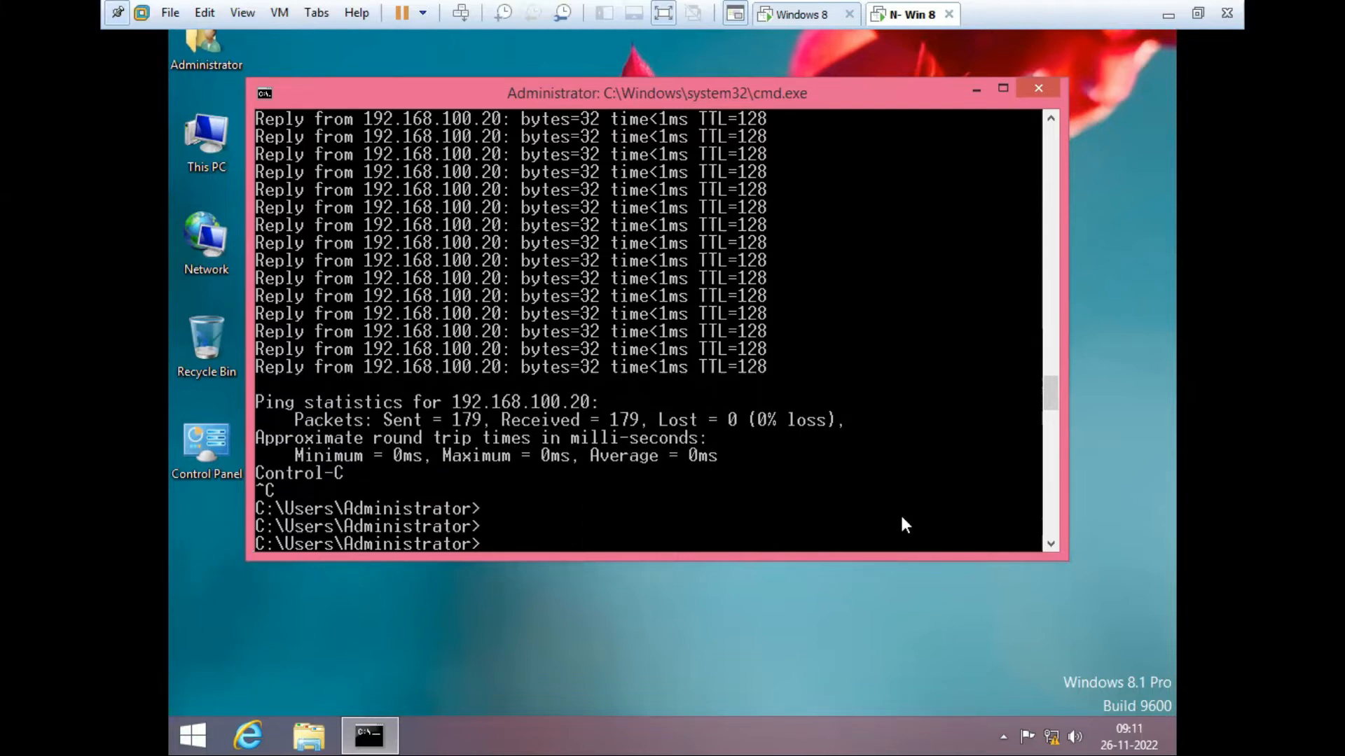
Step: Enter 'ping 192.168.100.10 -t' on N- Win 8, then turn the Windows 8 firewall off for both networks
{"action": "type", "text": "ping "}
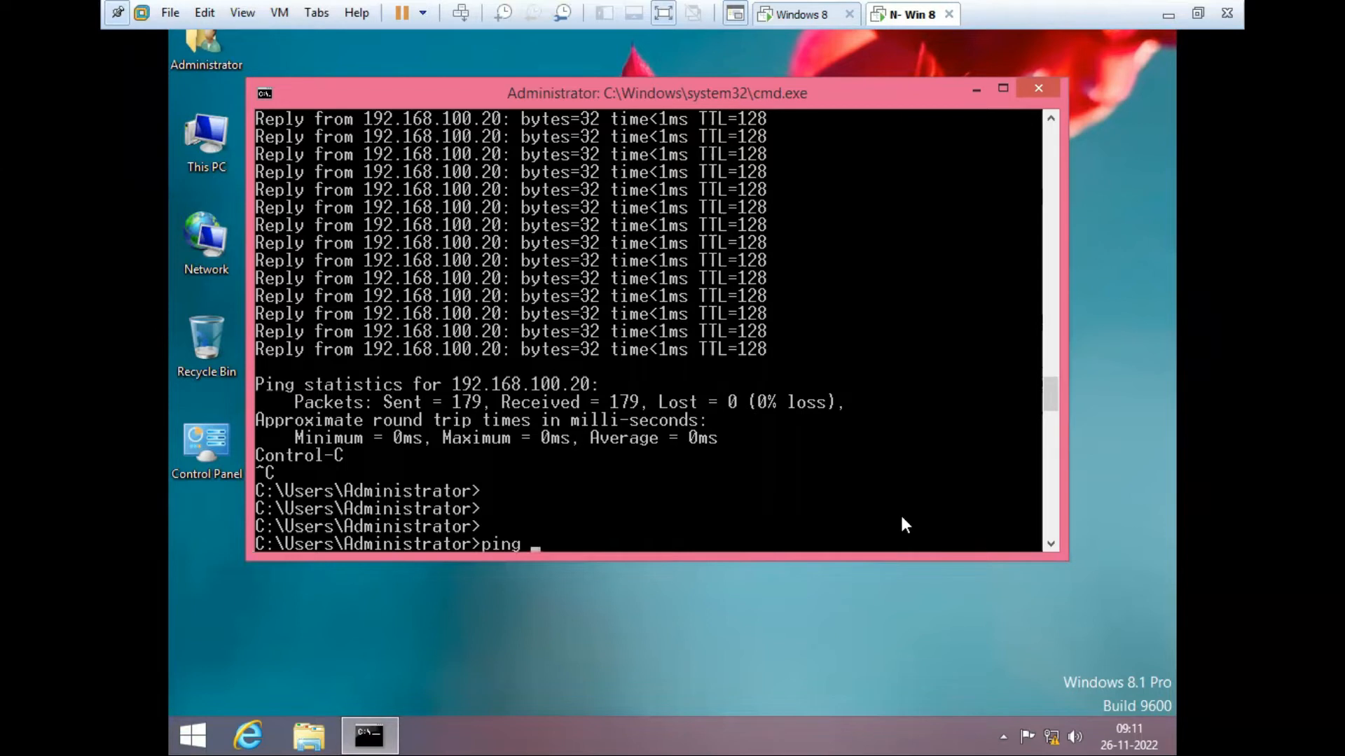
{"action": "type", "text": "192.16"}
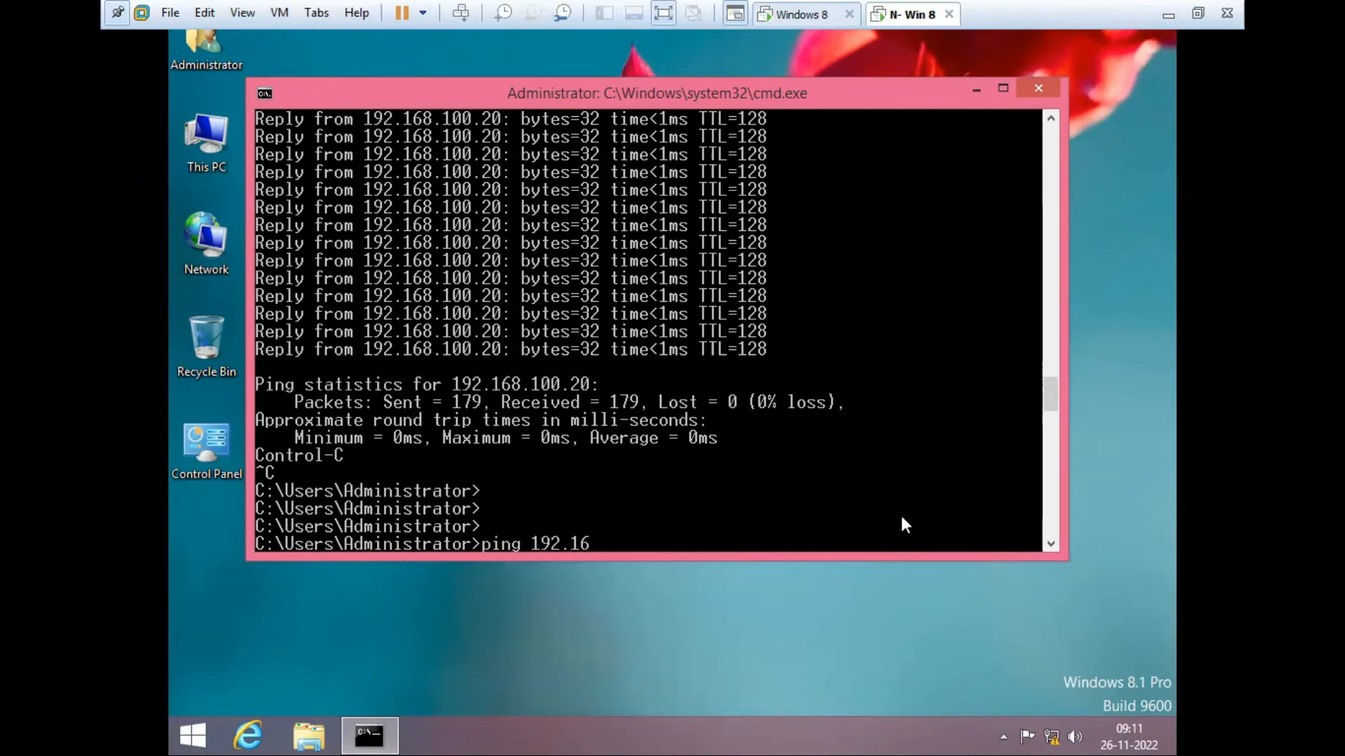
{"action": "type", "text": "8.100.10 -t"}
{"action": "left_click", "coordinate": [798, 14]}
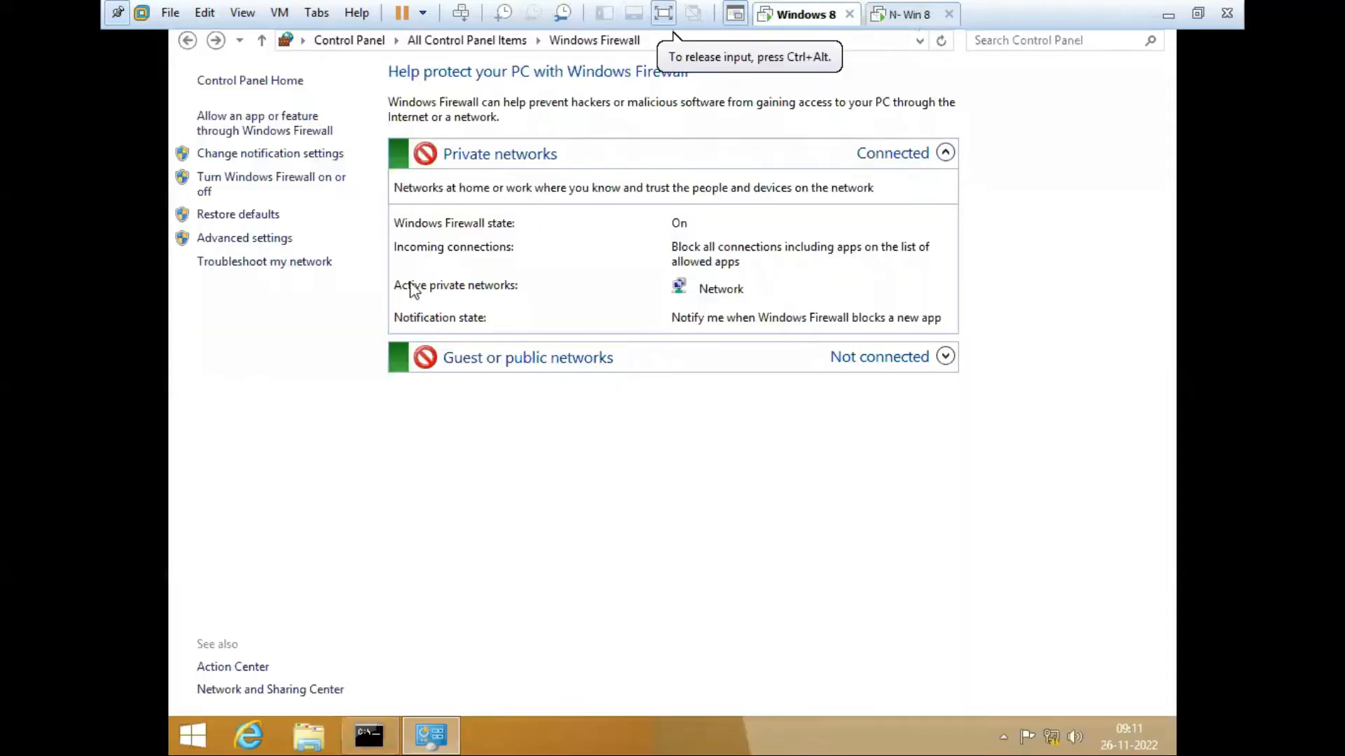
{"action": "left_click", "coordinate": [237, 181]}
{"action": "left_click", "coordinate": [483, 201]}
{"action": "left_click", "coordinate": [475, 175]}
{"action": "left_click", "coordinate": [472, 225]}
{"action": "left_click", "coordinate": [483, 295]}
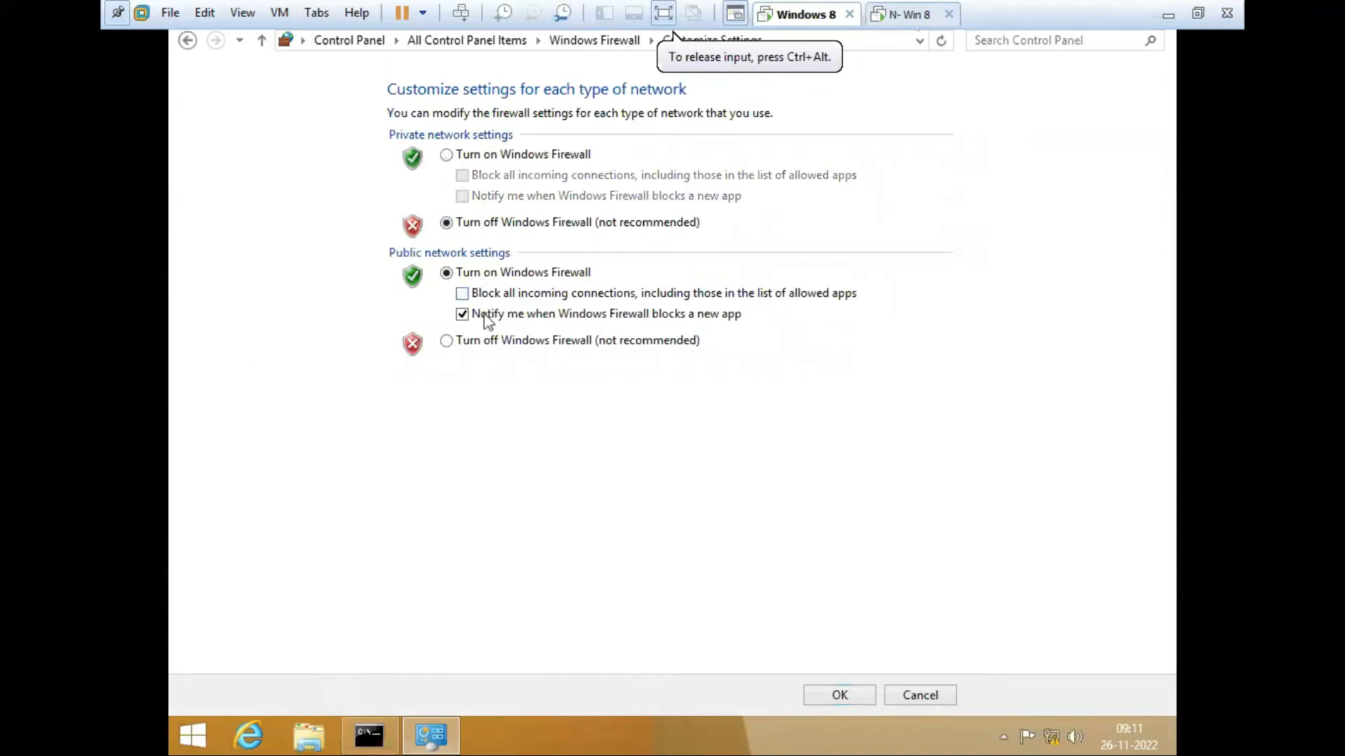
{"action": "left_click", "coordinate": [487, 315]}
{"action": "left_click", "coordinate": [480, 341]}
{"action": "left_click", "coordinate": [824, 694]}
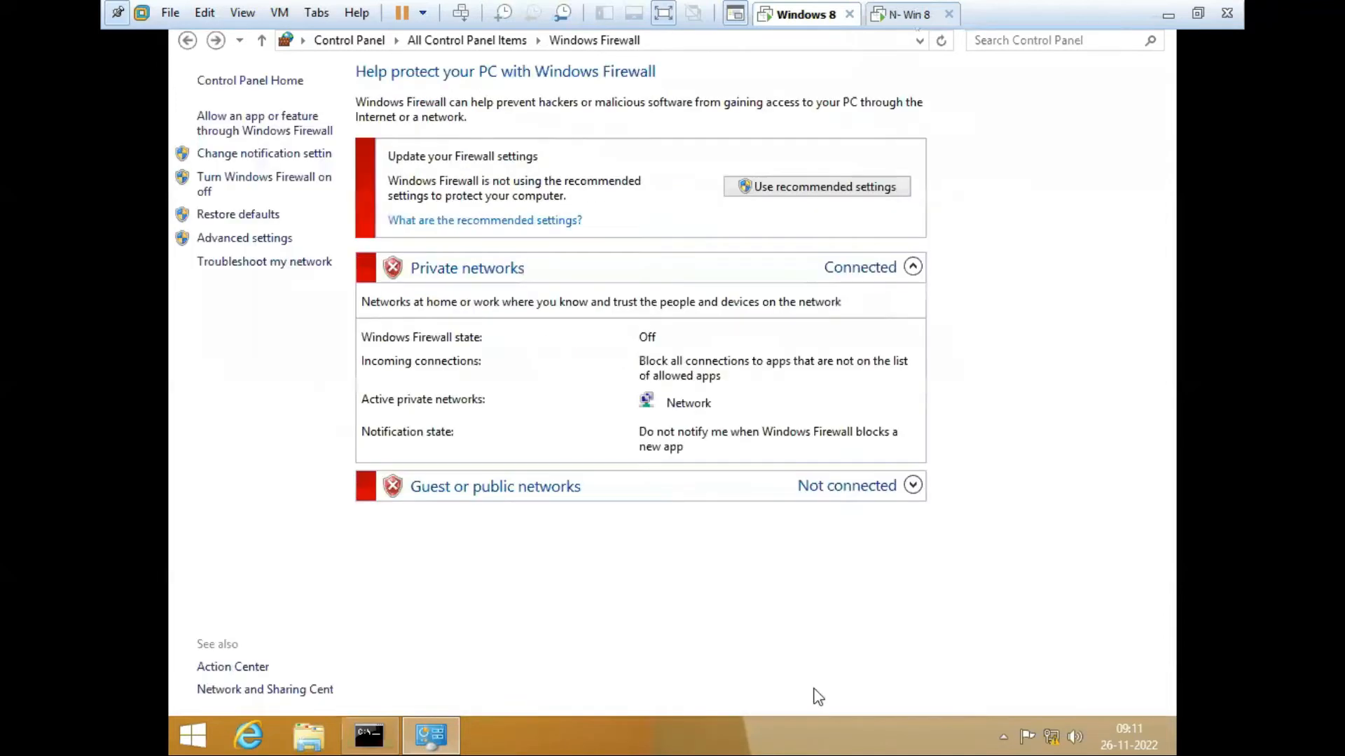
Step: Start the continuous ping to 192.168.100.10 from N- Win 8
{"action": "left_click", "coordinate": [910, 15]}
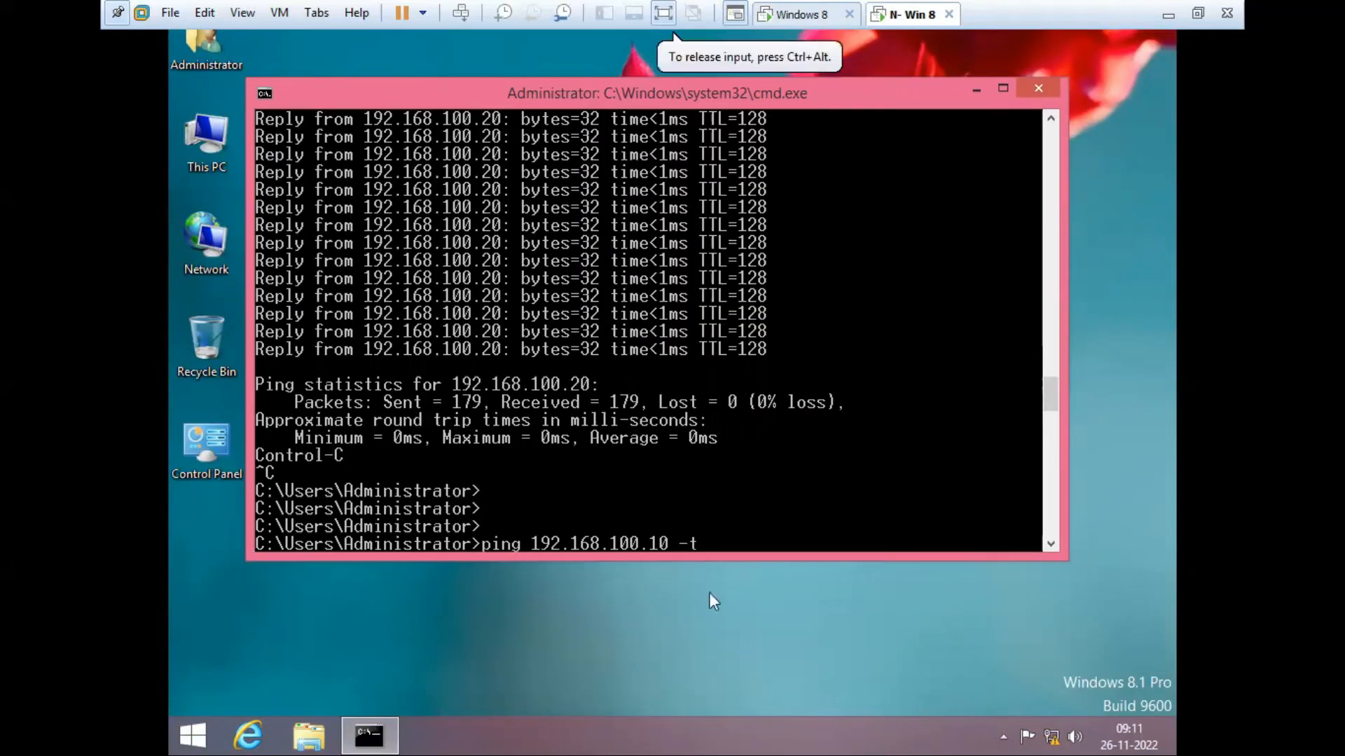
{"action": "key", "text": "Return"}
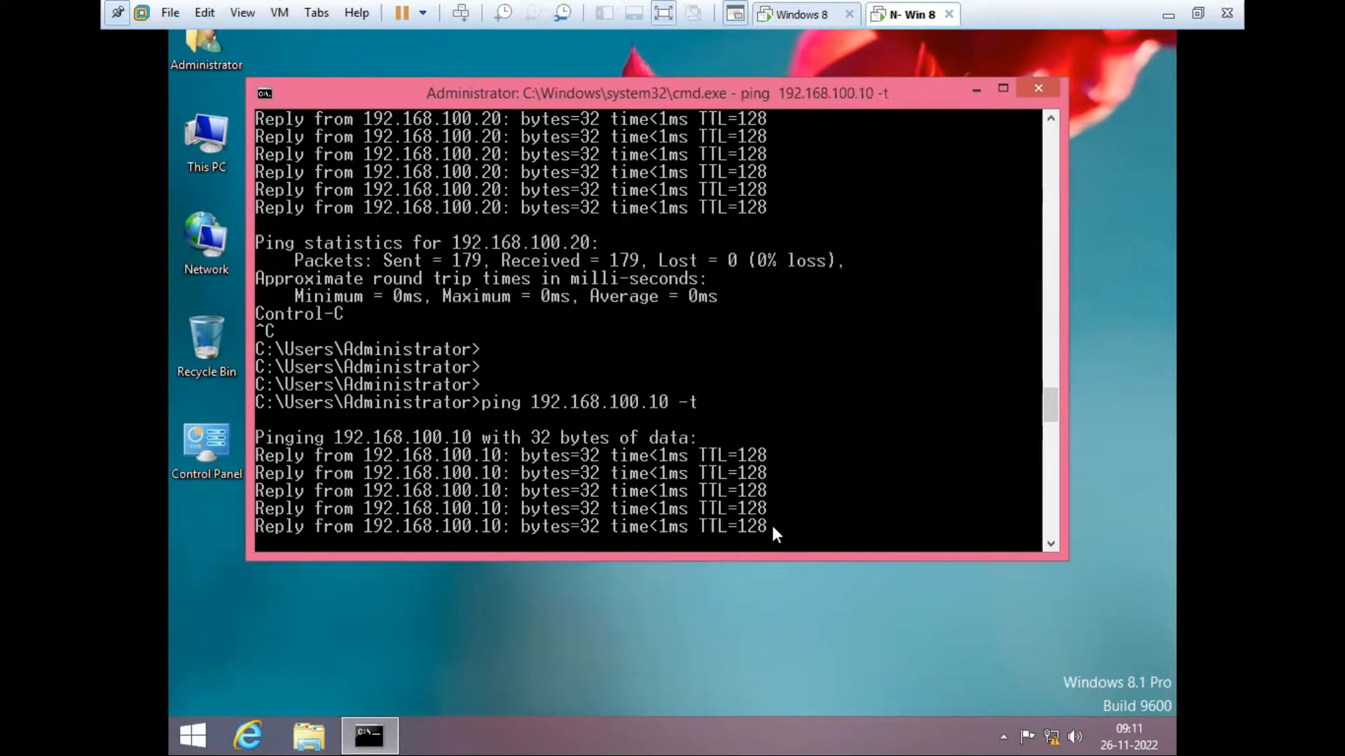
{"action": "left_click", "coordinate": [818, 15]}
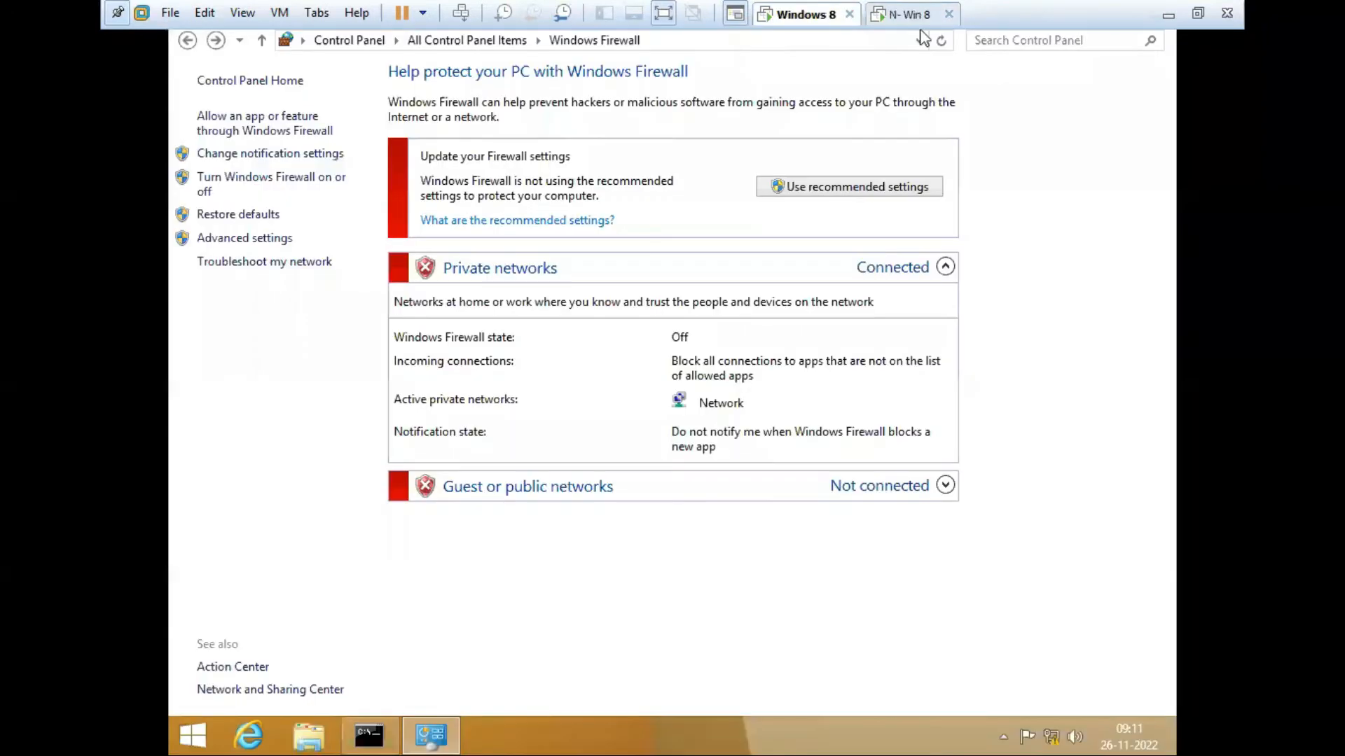
Step: Turn the Windows 8 firewall on for private and public networks with blocking and notifications
{"action": "left_click", "coordinate": [313, 183]}
{"action": "left_click", "coordinate": [459, 156]}
{"action": "left_click", "coordinate": [462, 175]}
{"action": "left_click", "coordinate": [463, 197]}
{"action": "left_click", "coordinate": [458, 275]}
{"action": "left_click", "coordinate": [462, 294]}
{"action": "left_click", "coordinate": [462, 314]}
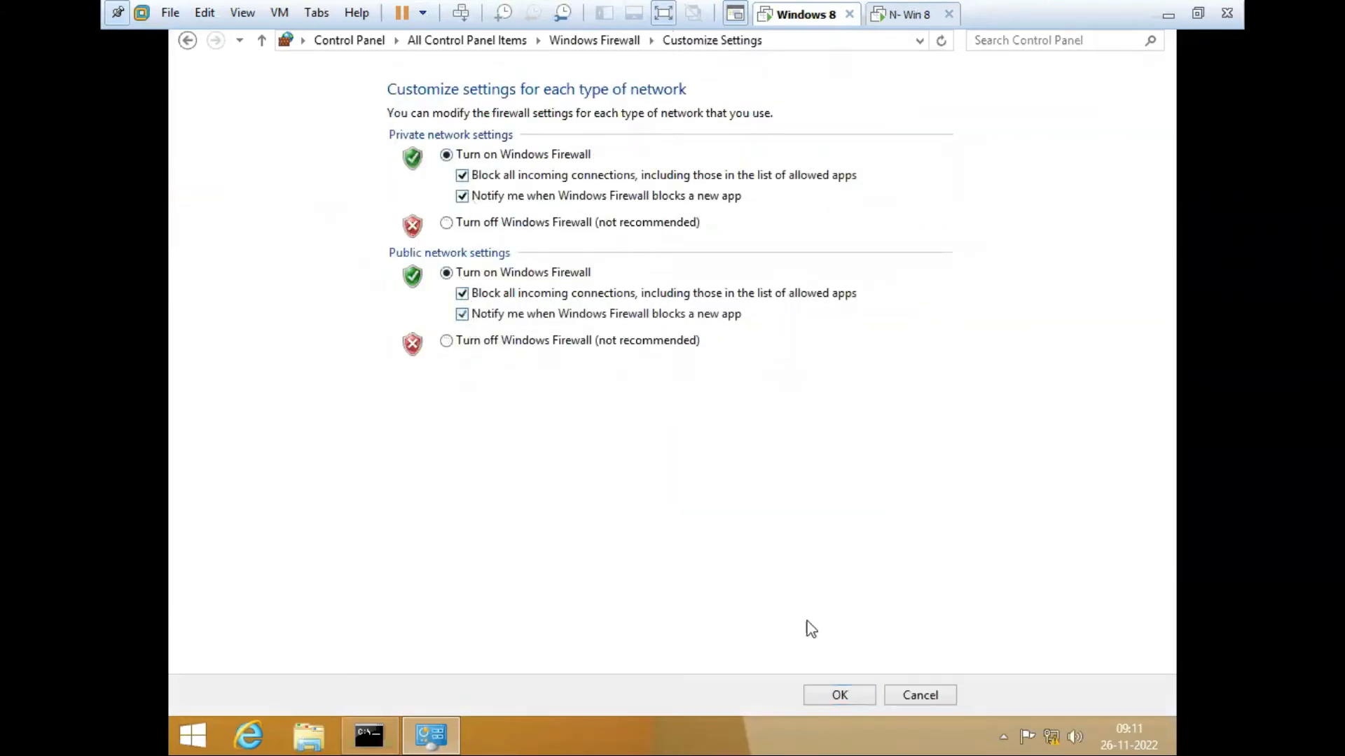
{"action": "left_click", "coordinate": [839, 696]}
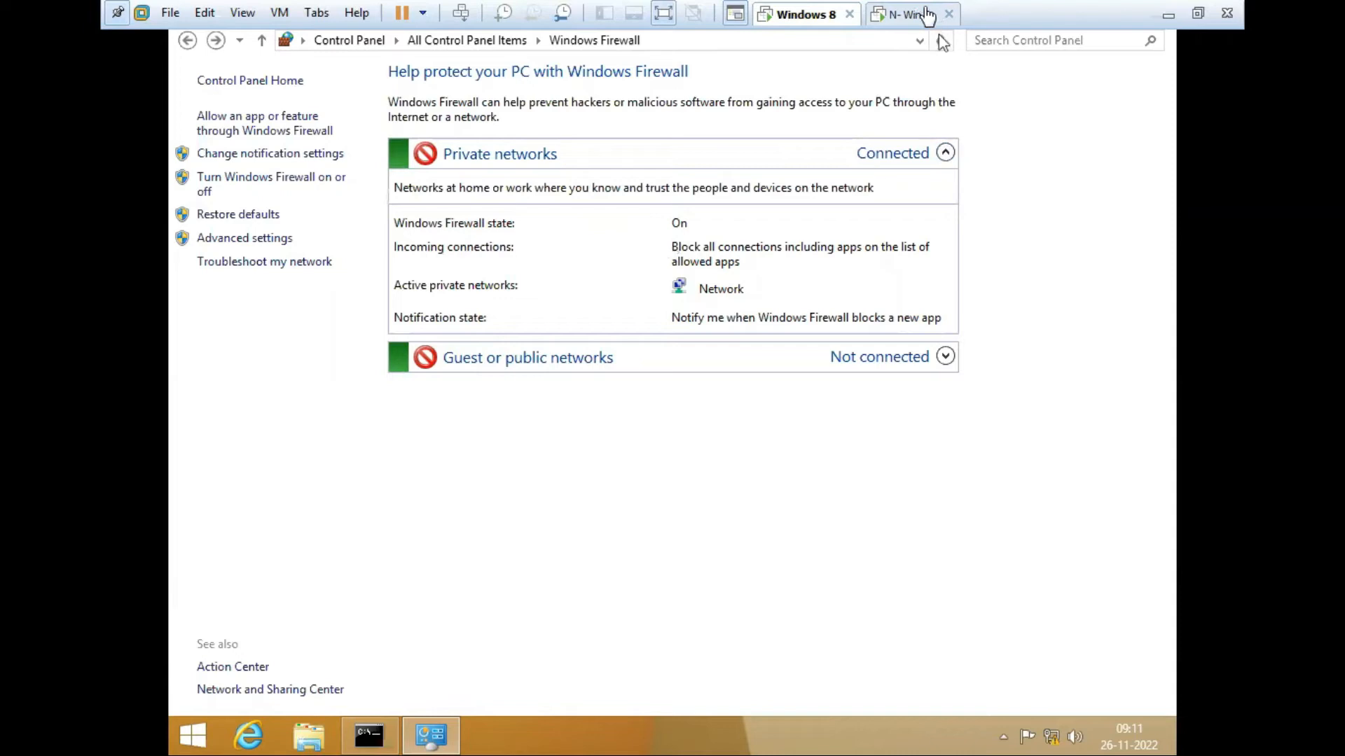
Step: Switch to N- Win 8 to watch its ping to 192.168.100.10 time out
{"action": "left_click", "coordinate": [920, 14]}
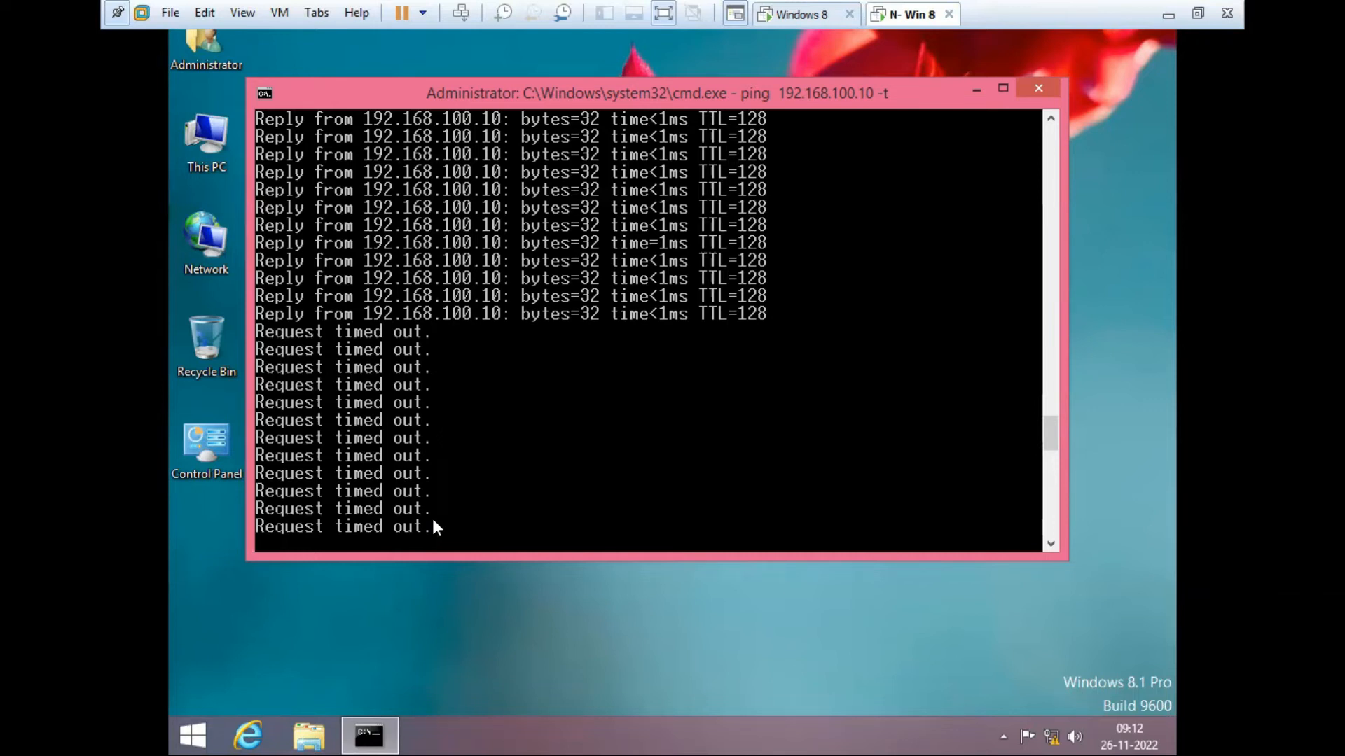
Step: Turn the Windows 8 firewall off for private and public networks, then return to N- Win 8
{"action": "left_click", "coordinate": [798, 14]}
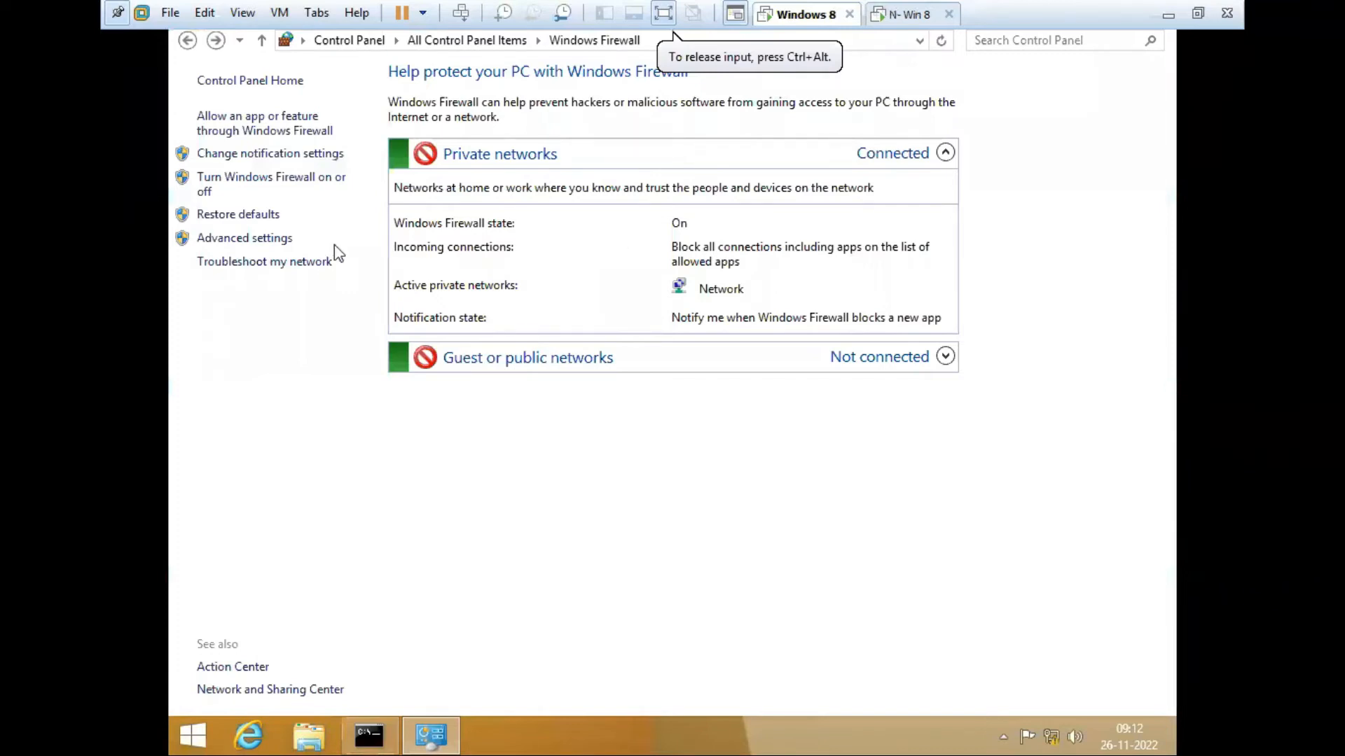
{"action": "left_click", "coordinate": [270, 188]}
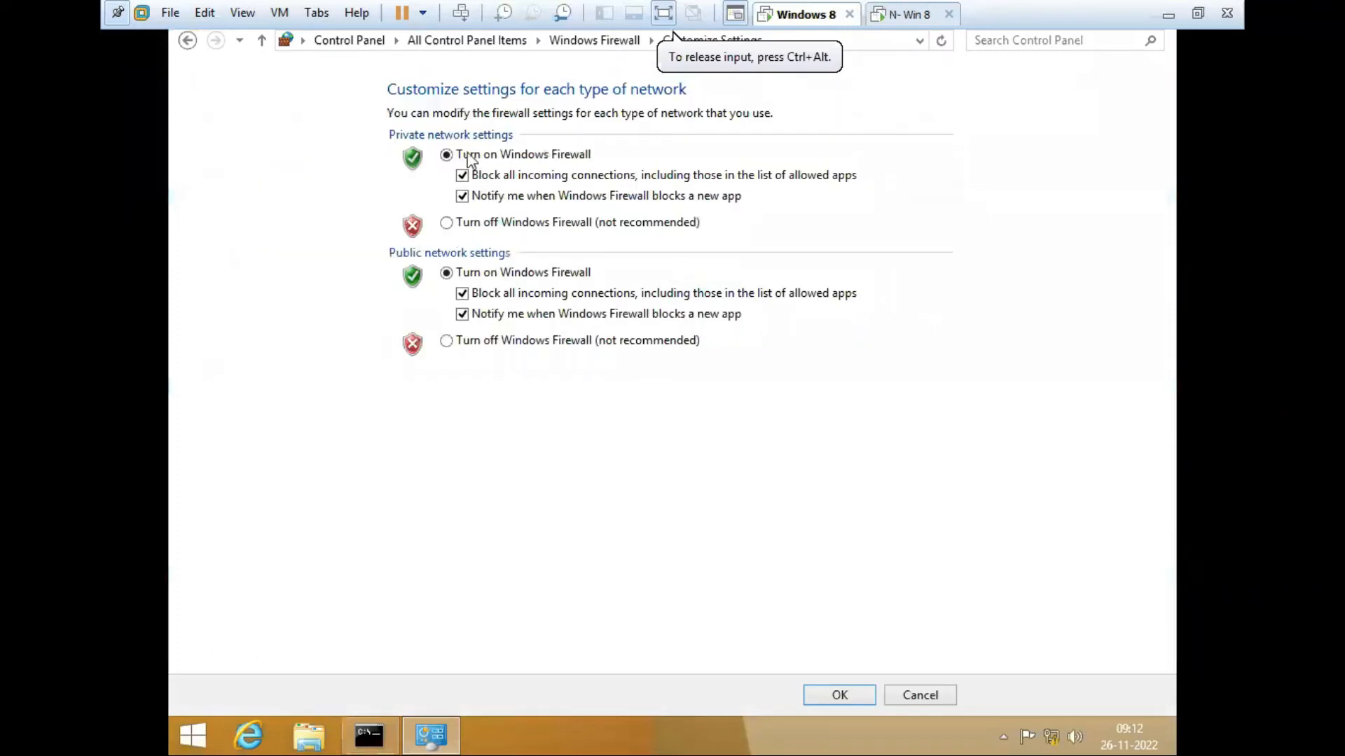
{"action": "left_click", "coordinate": [463, 176]}
{"action": "left_click", "coordinate": [468, 224]}
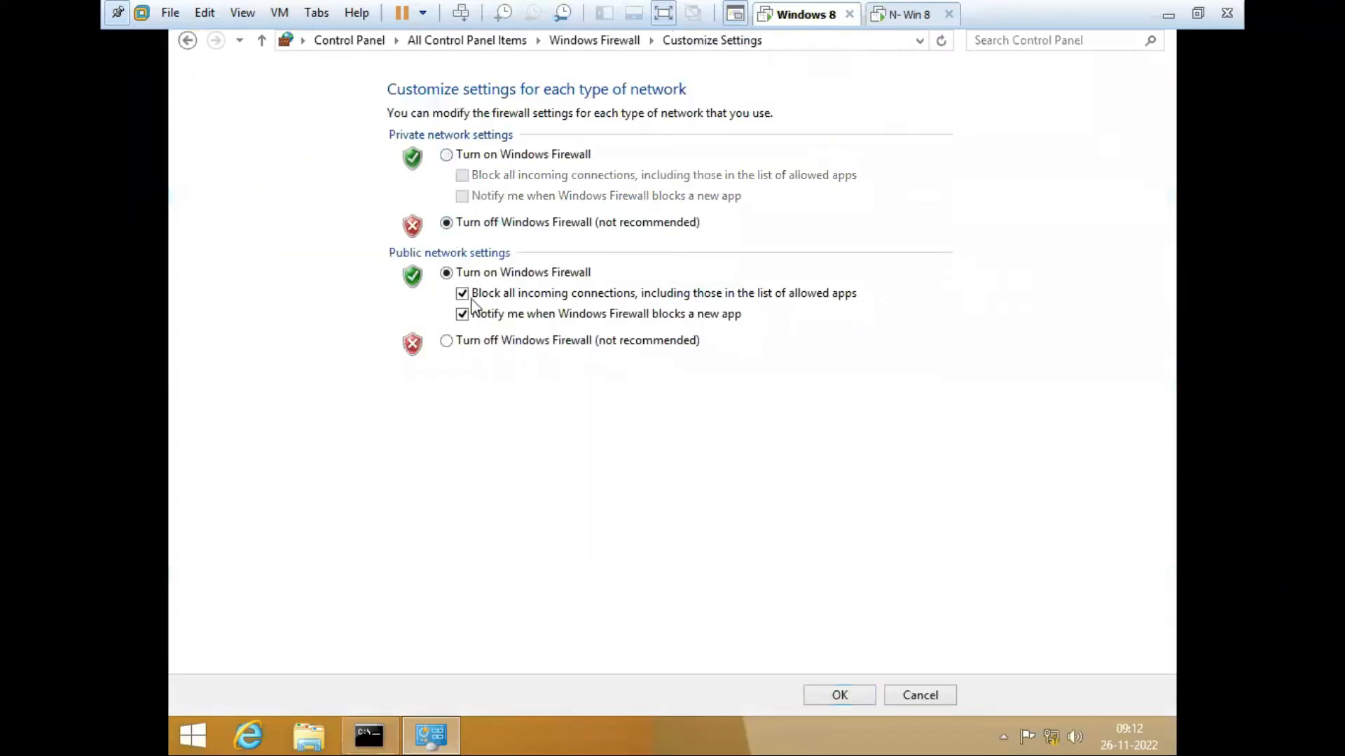
{"action": "left_click", "coordinate": [463, 295]}
{"action": "left_click", "coordinate": [462, 314]}
{"action": "left_click", "coordinate": [446, 342]}
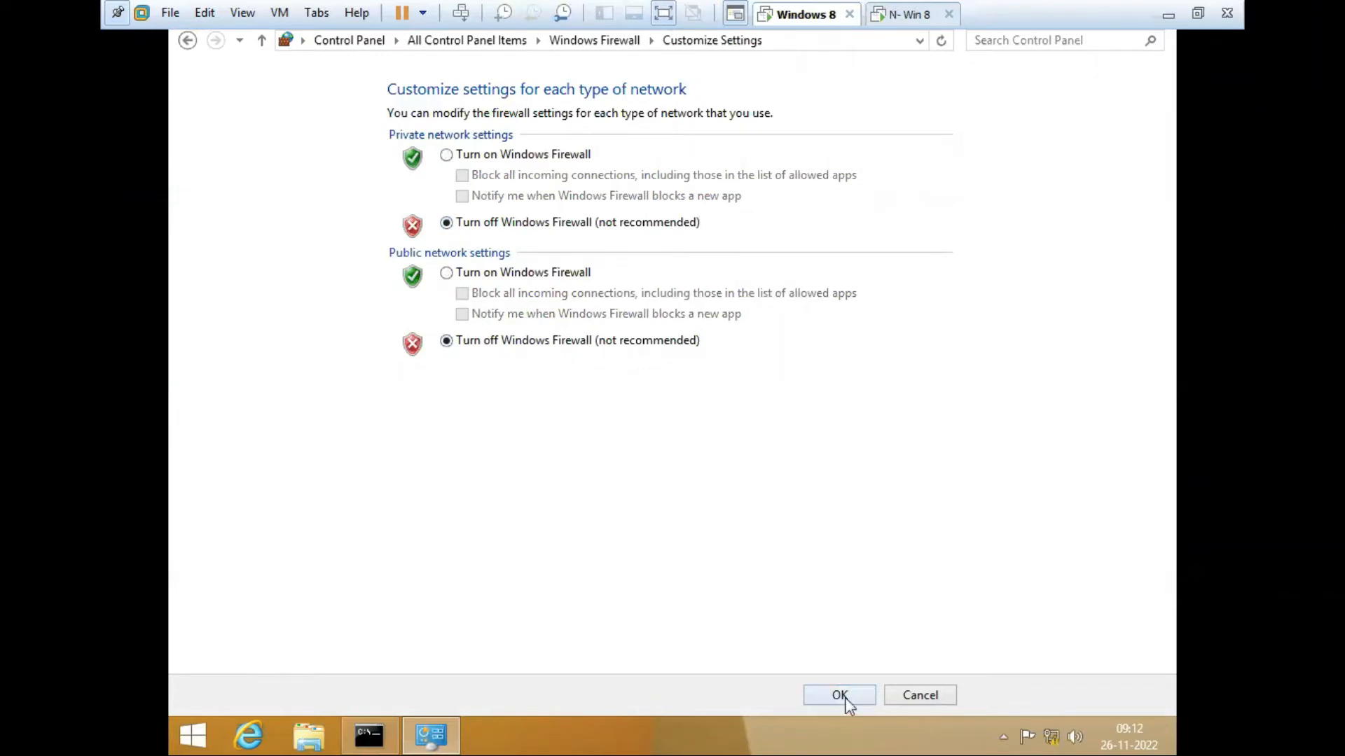
{"action": "left_click", "coordinate": [839, 695]}
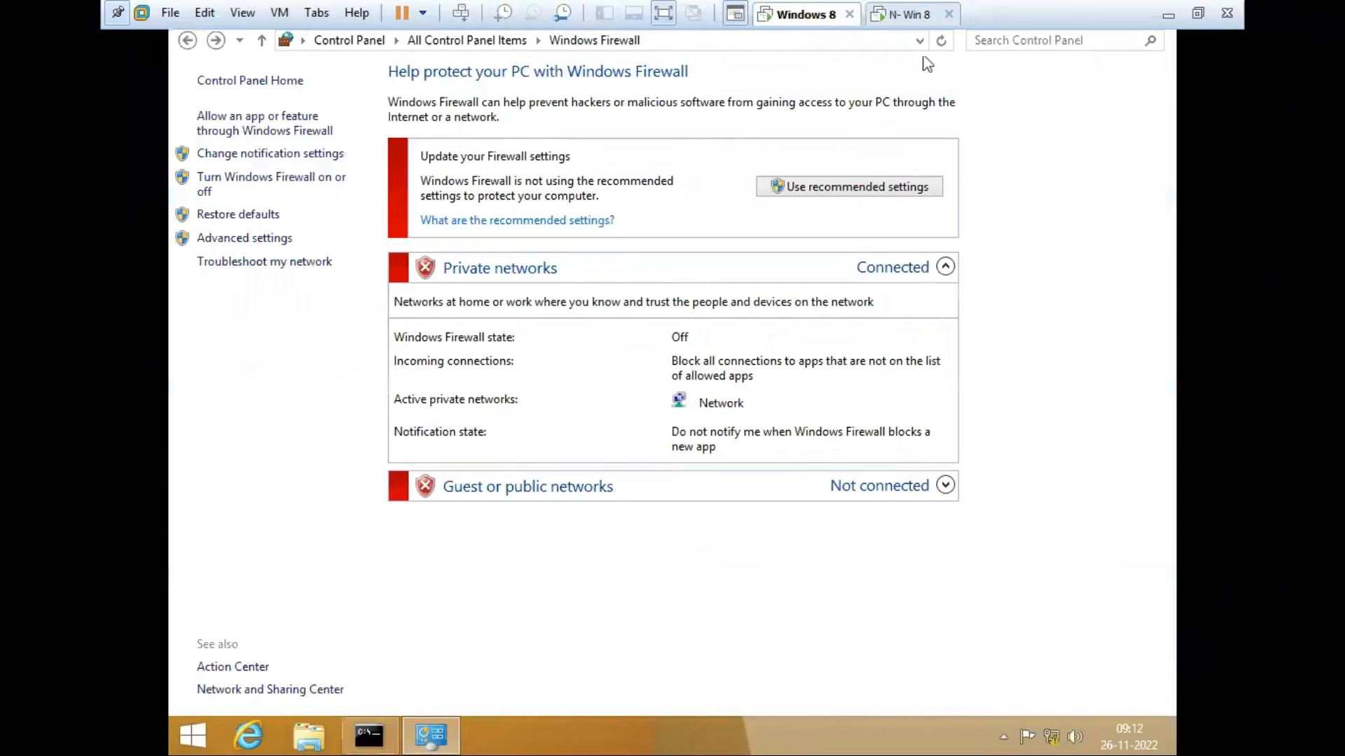
{"action": "left_click", "coordinate": [908, 14]}
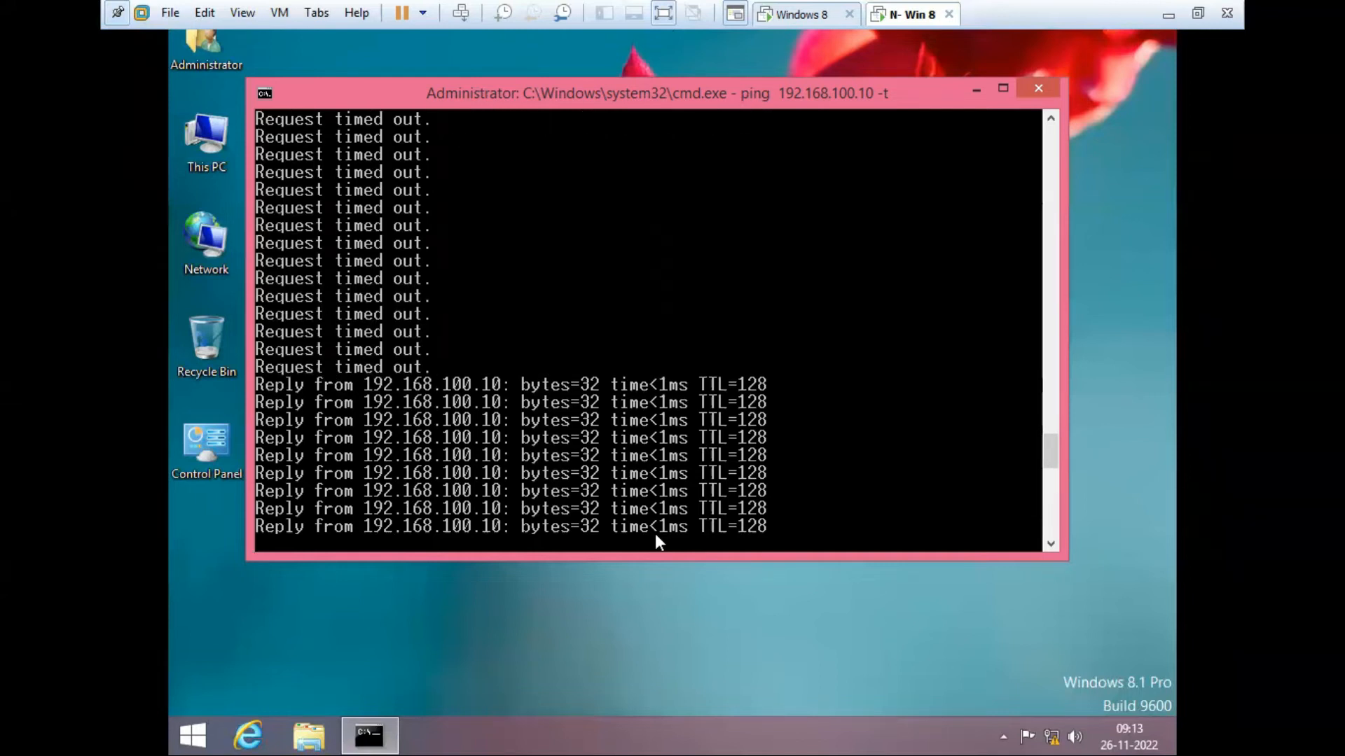
Step: Stop the running ping and re-run it against 192.168.100.11 by editing the recalled command
{"action": "key", "text": "ctrl+c"}
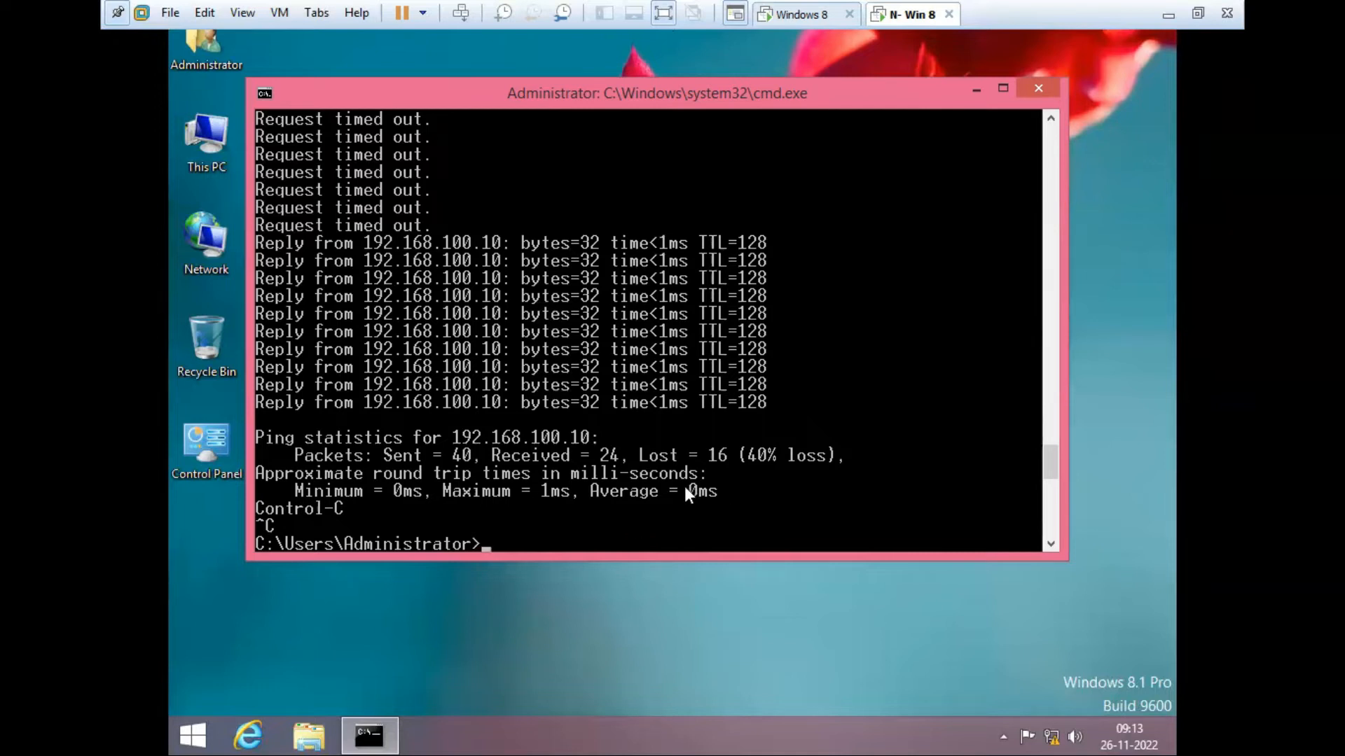
{"action": "key", "text": "Up"}
{"action": "key", "text": "BackSpace"}
{"action": "key", "text": "BackSpace"}
{"action": "key", "text": "BackSpace"}
{"action": "key", "text": "BackSpace"}
{"action": "type", "text": "192.168.100.11"}
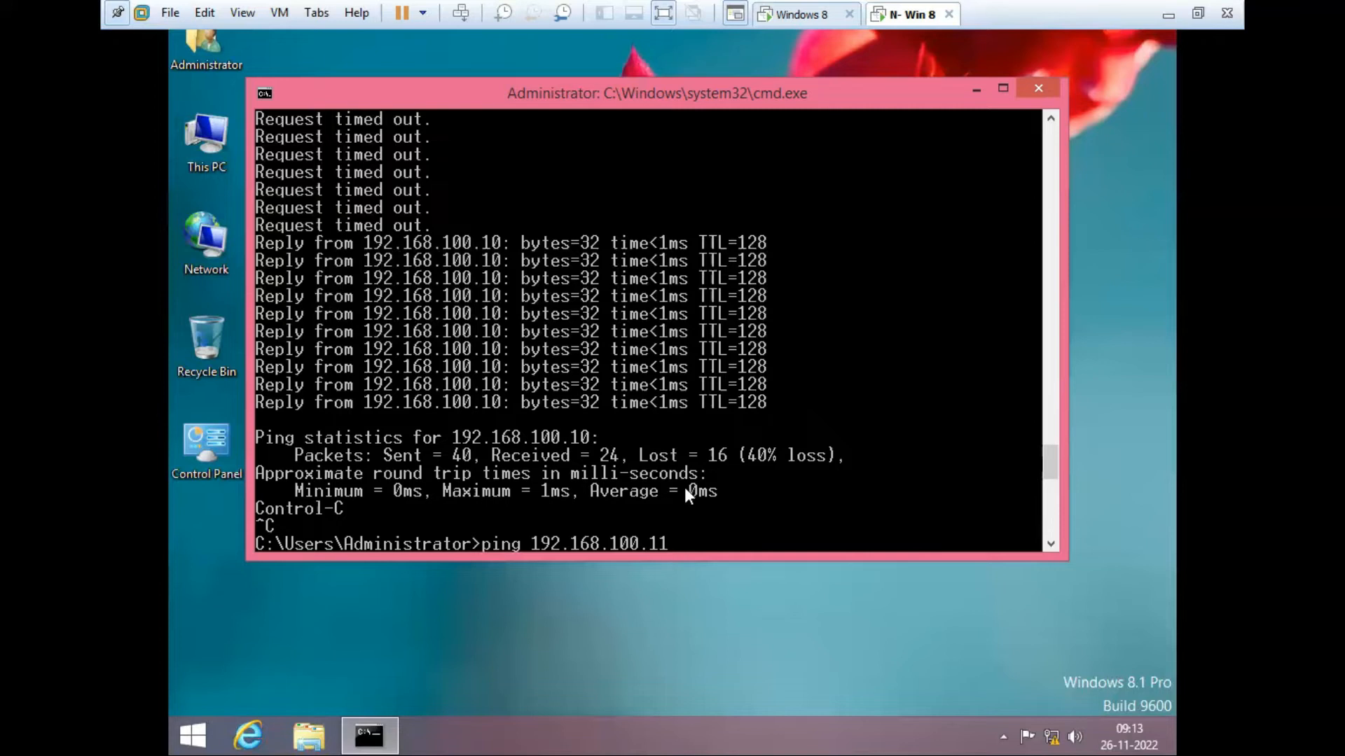
{"action": "key", "text": "Return"}
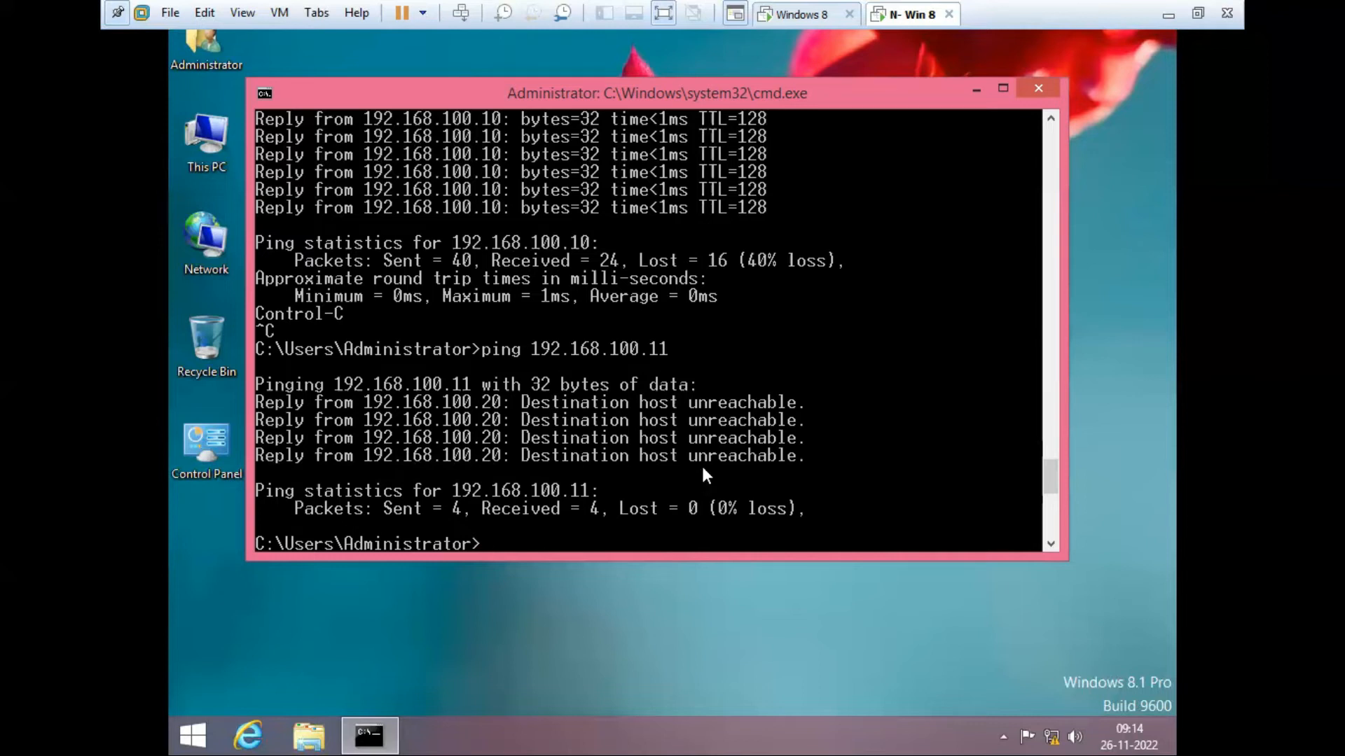
Step: On the Windows 8 machine, close the leftover command prompt and Control Panel windows
{"action": "left_click", "coordinate": [1038, 88]}
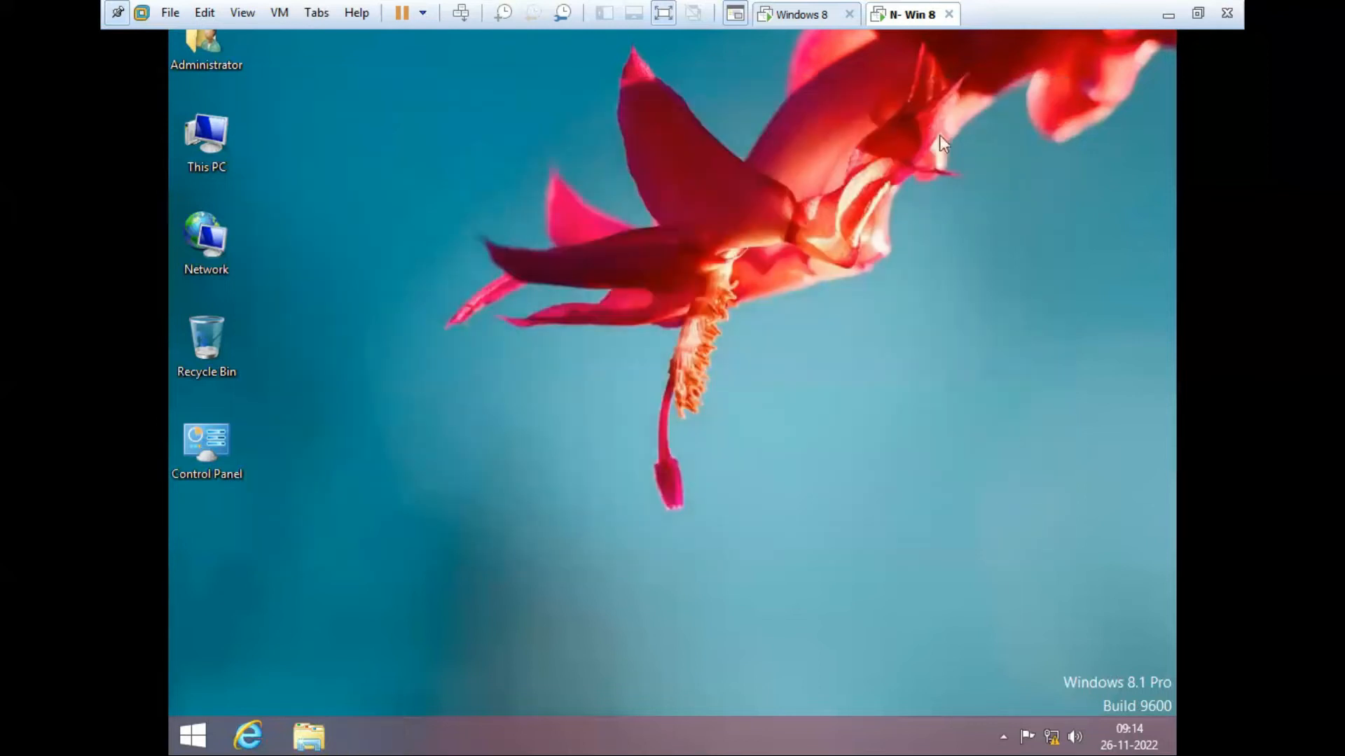
{"action": "left_click", "coordinate": [805, 16]}
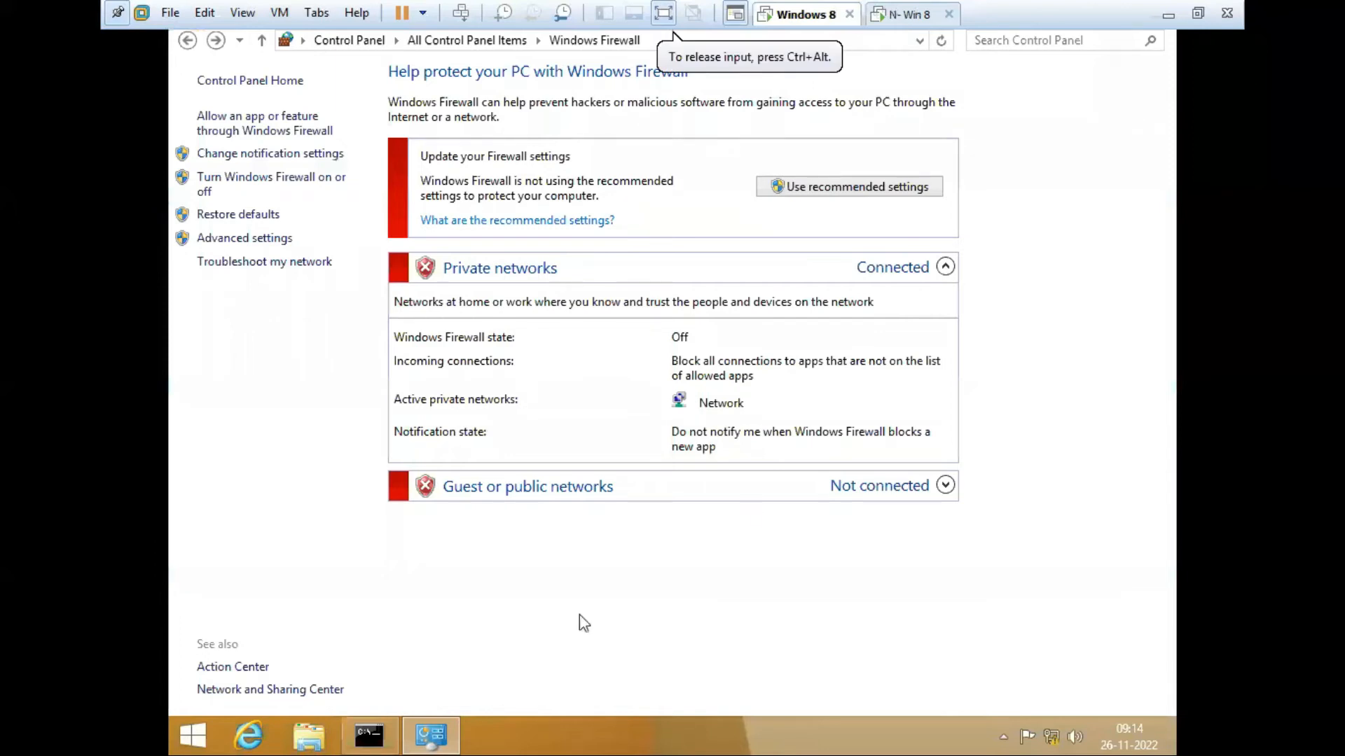
{"action": "right_click", "coordinate": [435, 735]}
{"action": "left_click", "coordinate": [415, 685]}
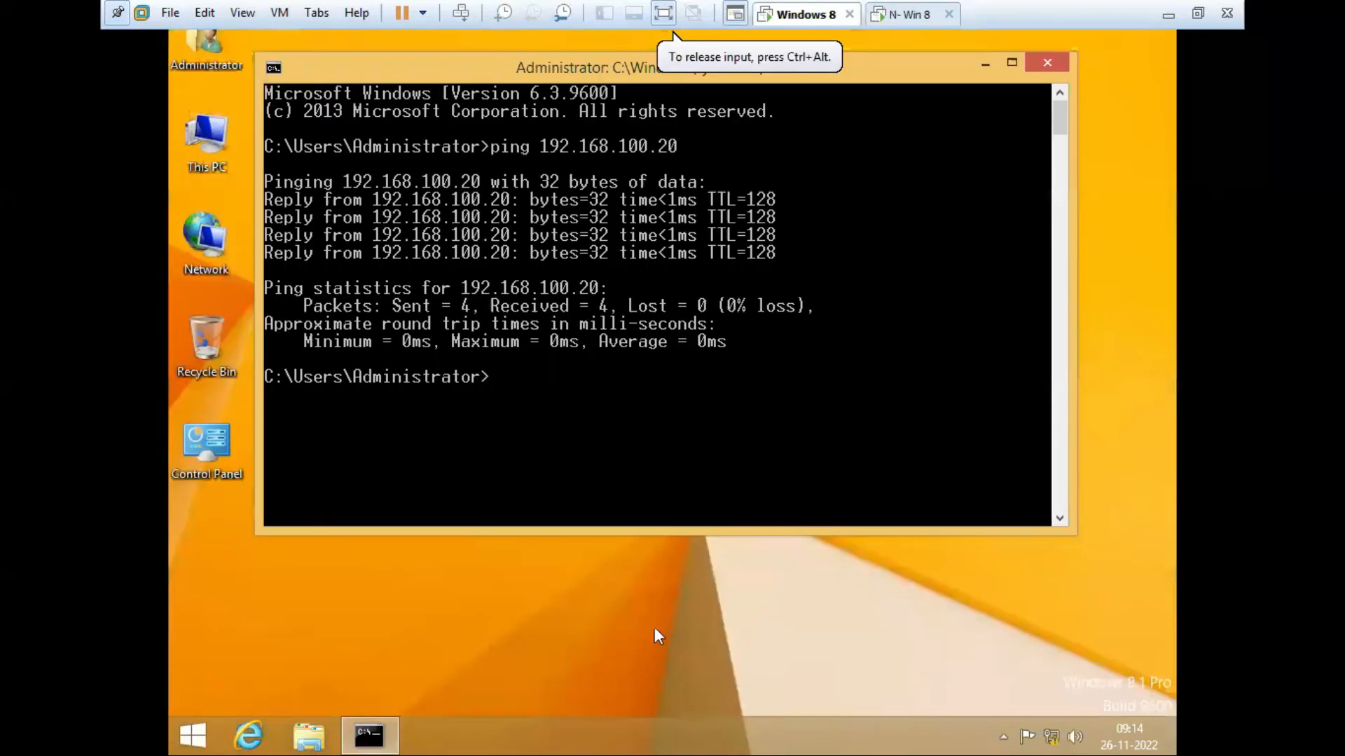
{"action": "left_click", "coordinate": [1047, 63]}
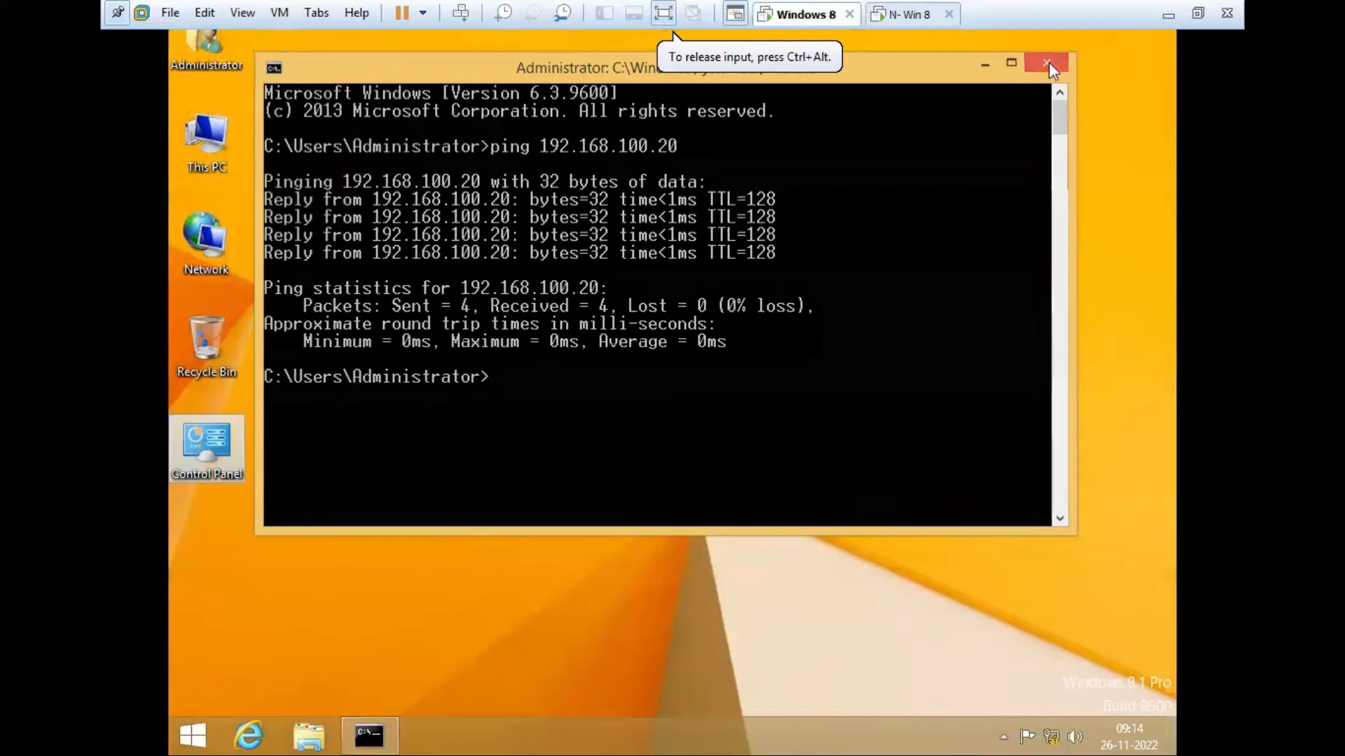
{"action": "right_click", "coordinate": [788, 214]}
{"action": "left_click", "coordinate": [839, 270]}
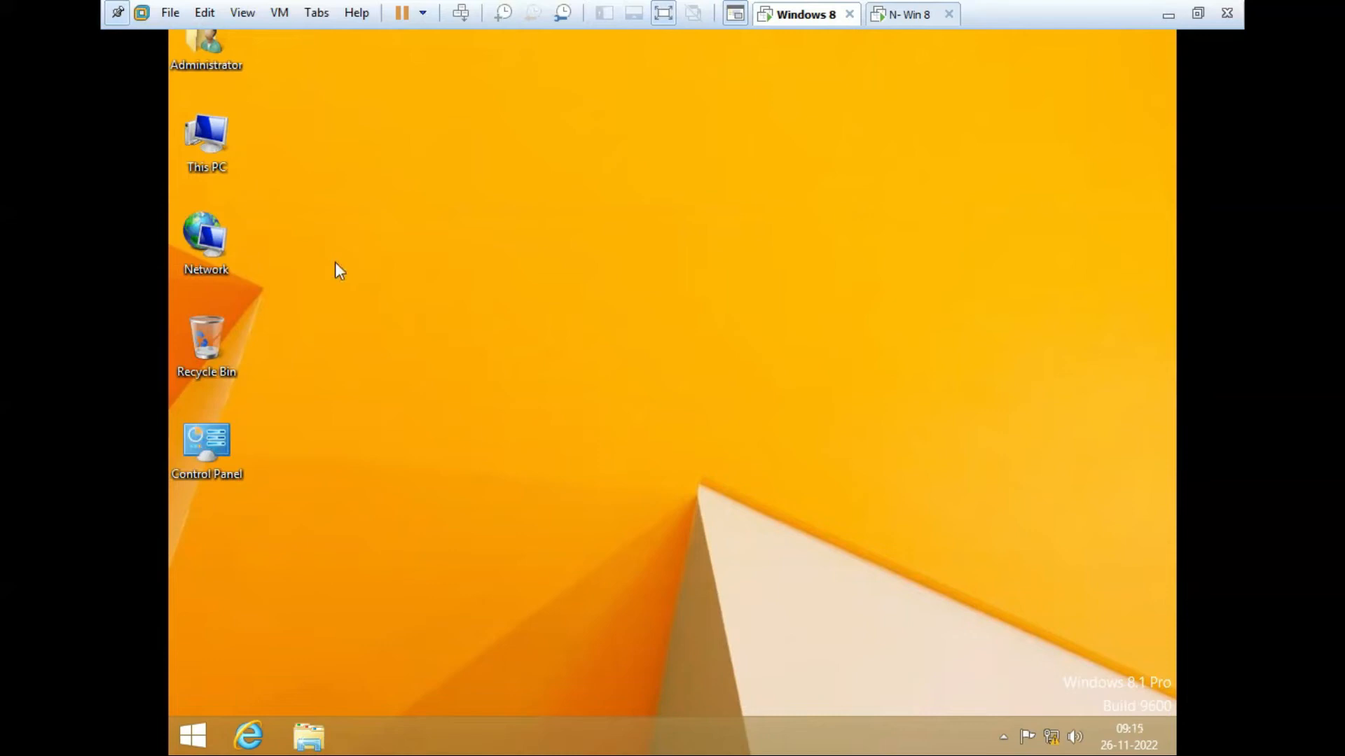
Step: Create a new folder named hello on Local Disk (C:)
{"action": "double_click", "coordinate": [207, 151]}
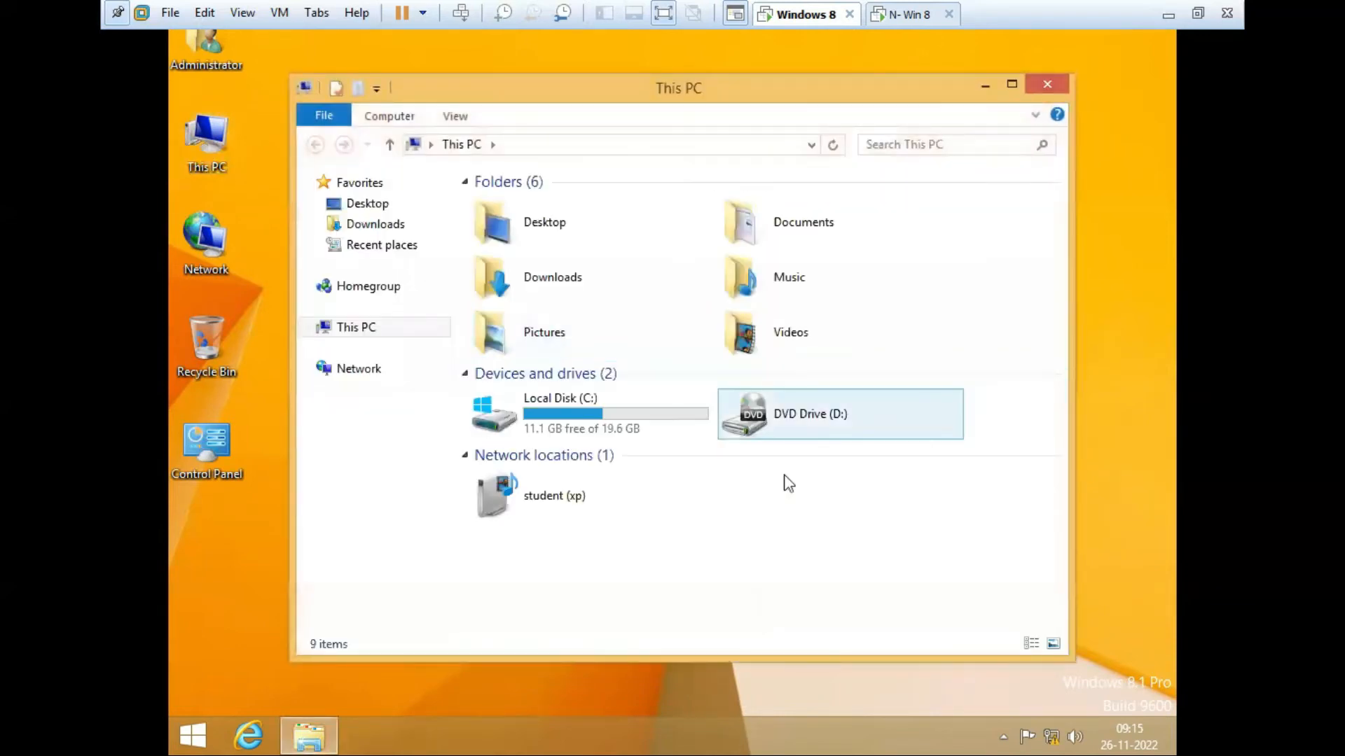
{"action": "left_click", "coordinate": [607, 429]}
{"action": "double_click", "coordinate": [607, 429]}
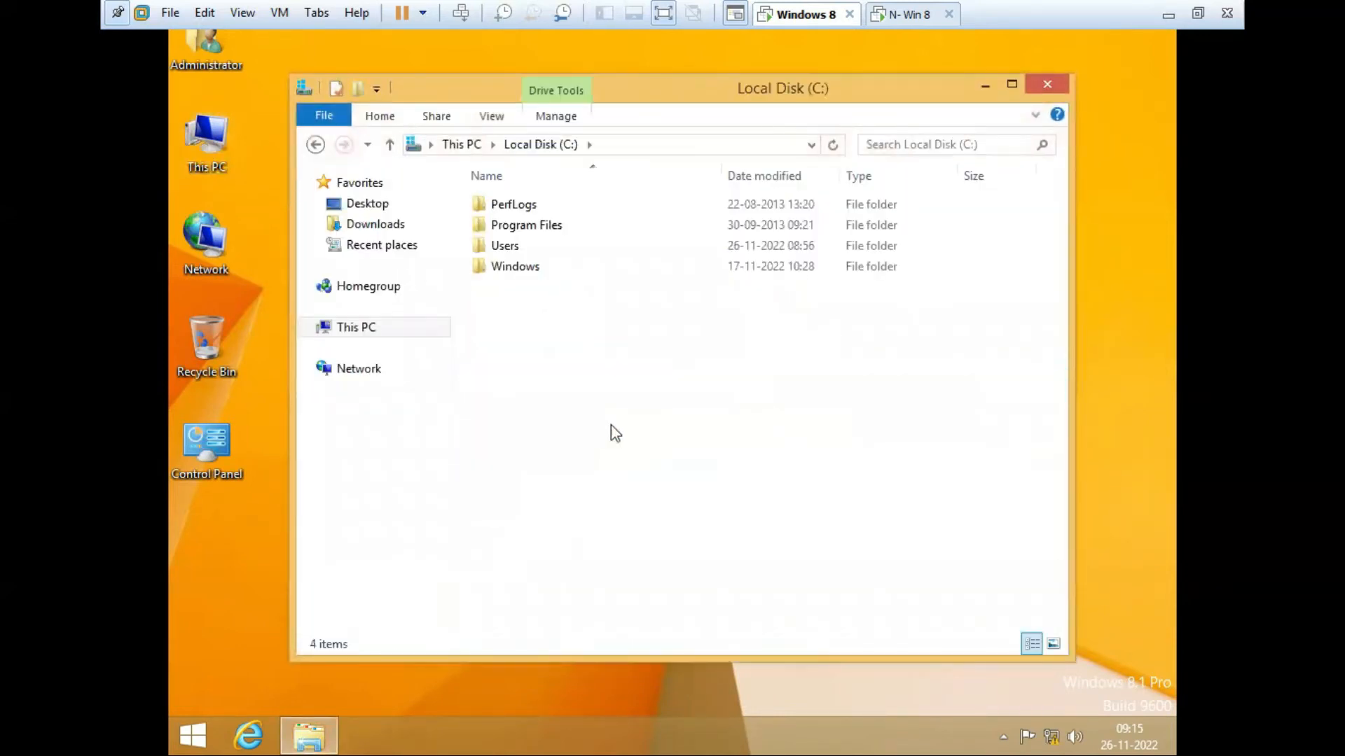
{"action": "right_click", "coordinate": [577, 399]}
{"action": "mouse_move", "coordinate": [673, 582]}
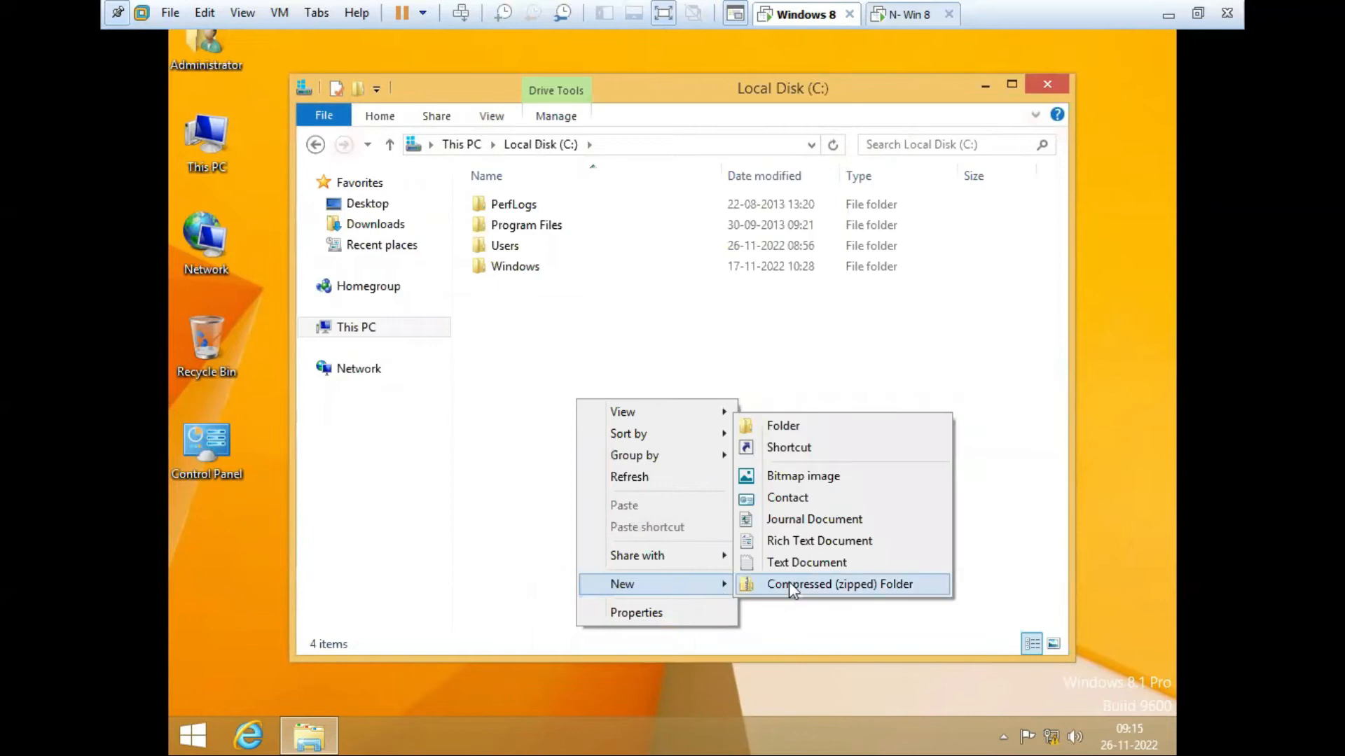
{"action": "left_click", "coordinate": [789, 432]}
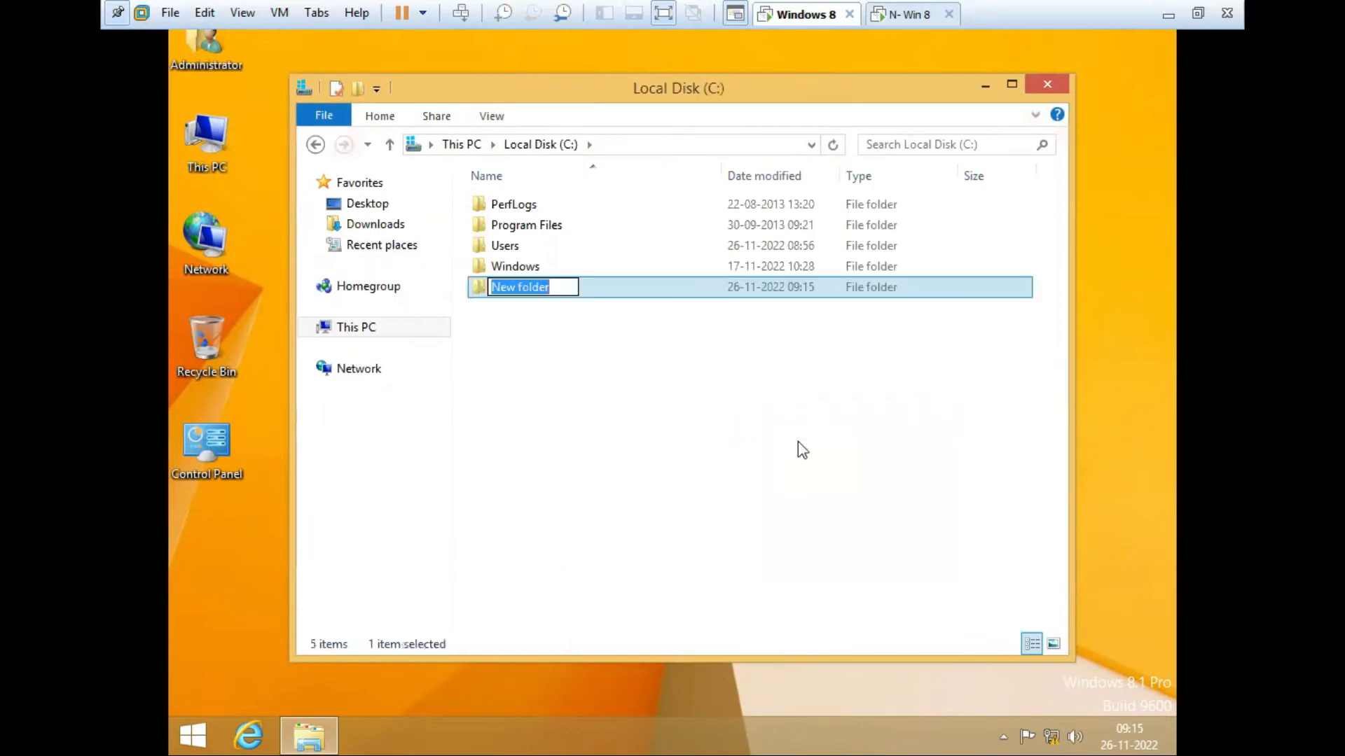
{"action": "type", "text": "hello"}
{"action": "key", "text": "Return"}
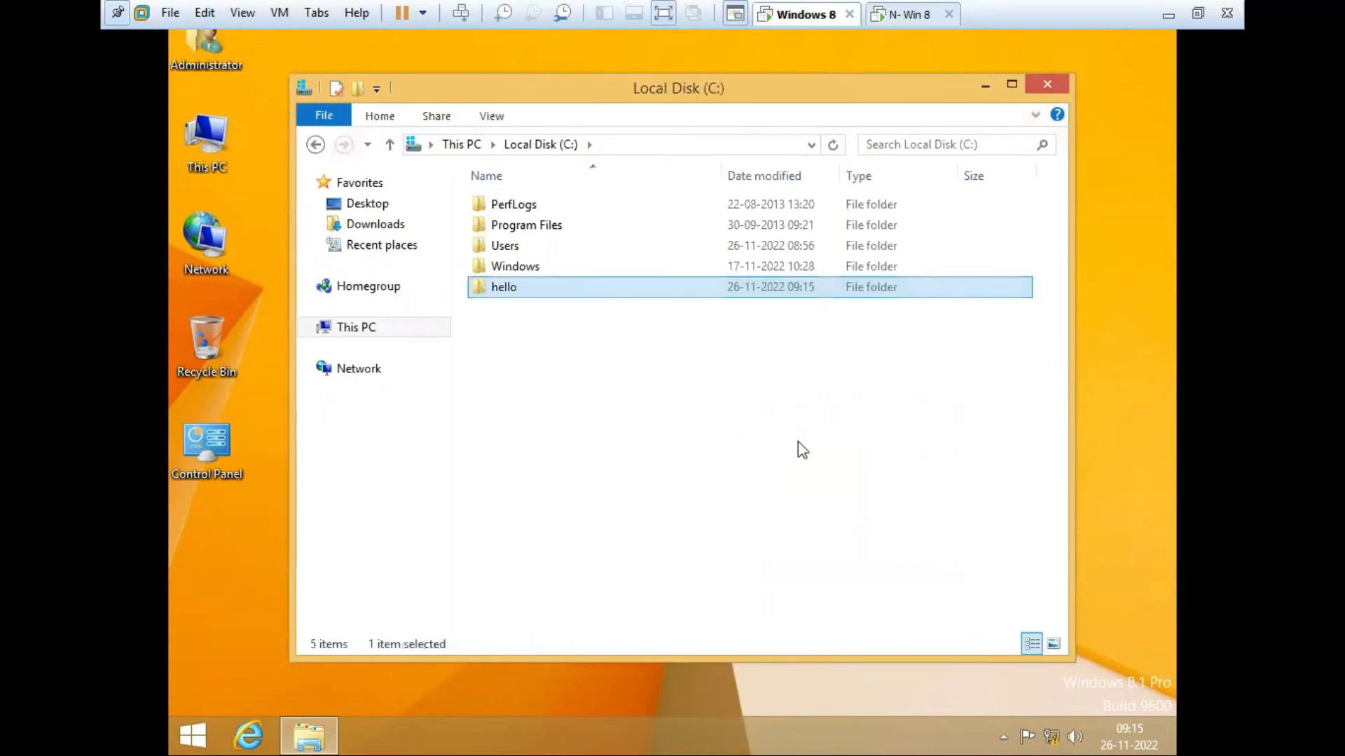
{"action": "left_click", "coordinate": [797, 441]}
Step: Inside the hello folder, create a new text document named h1
{"action": "double_click", "coordinate": [521, 290]}
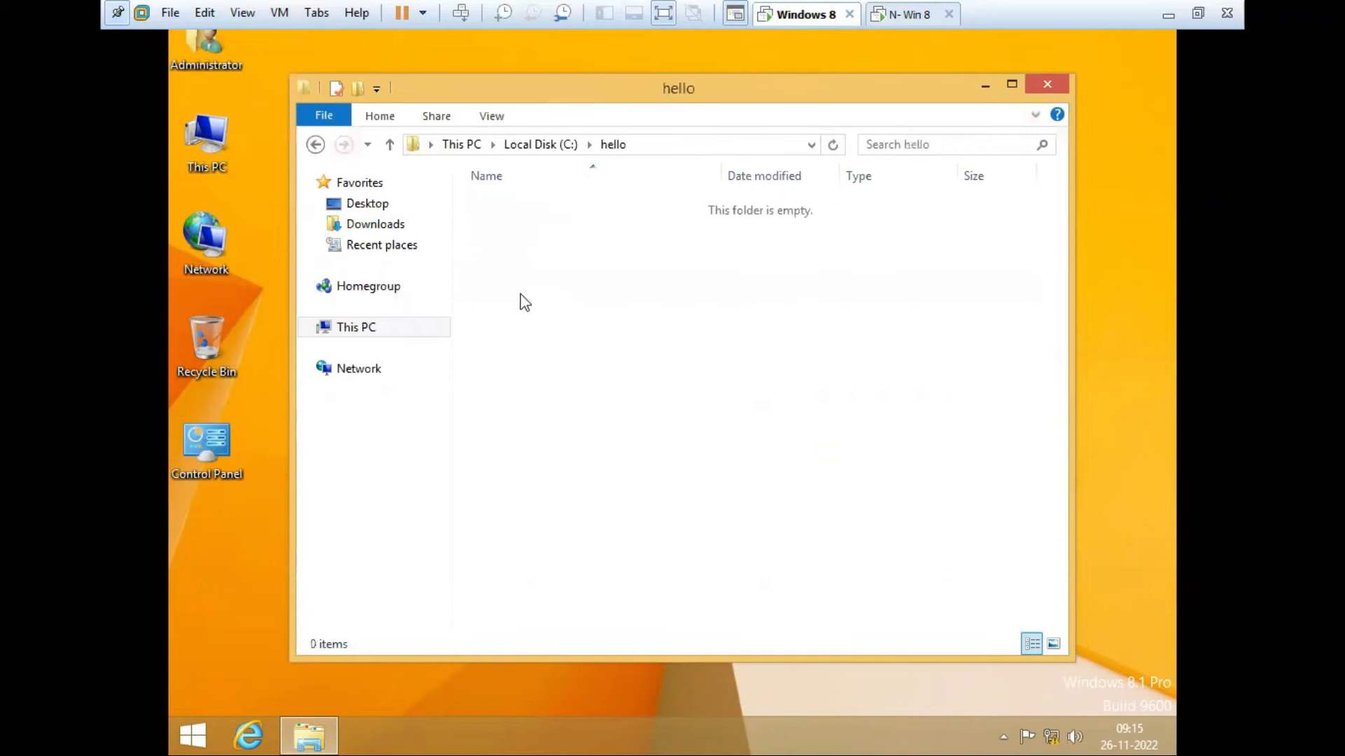
{"action": "right_click", "coordinate": [641, 372]}
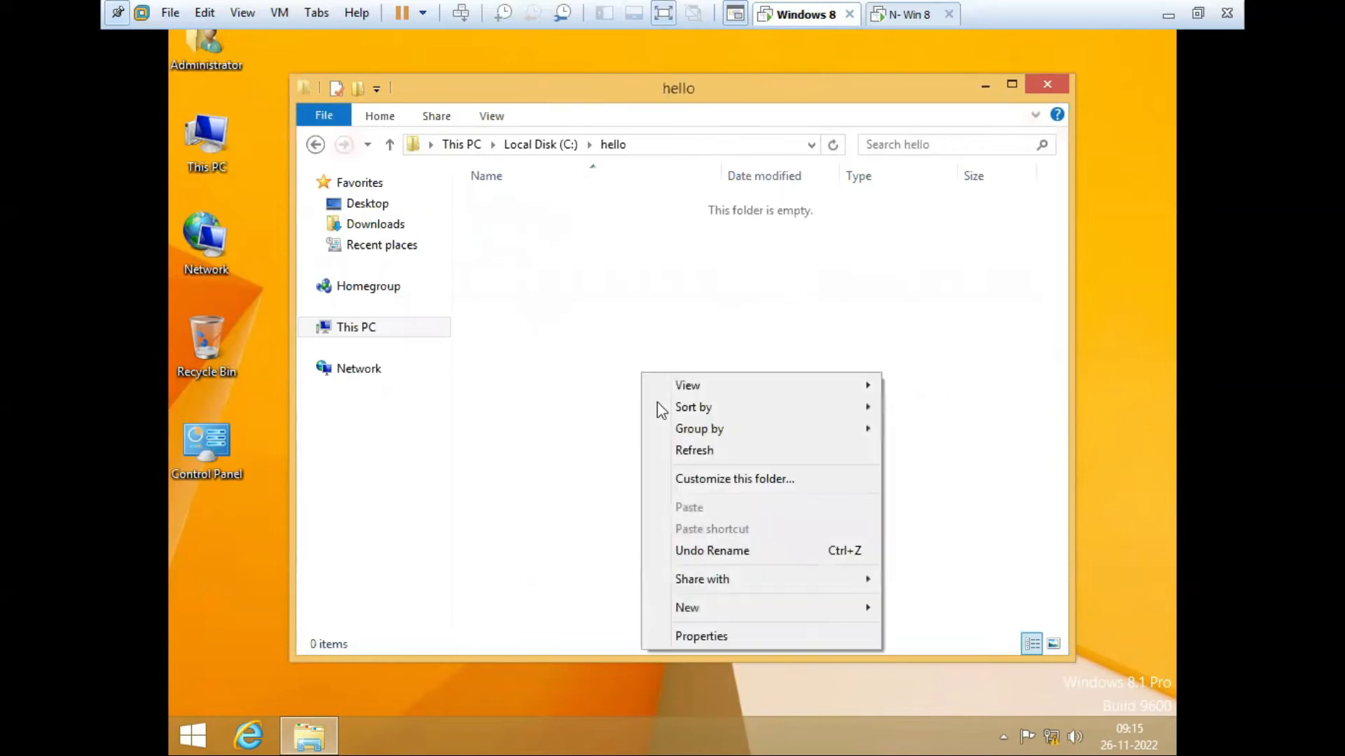
{"action": "mouse_move", "coordinate": [769, 607]}
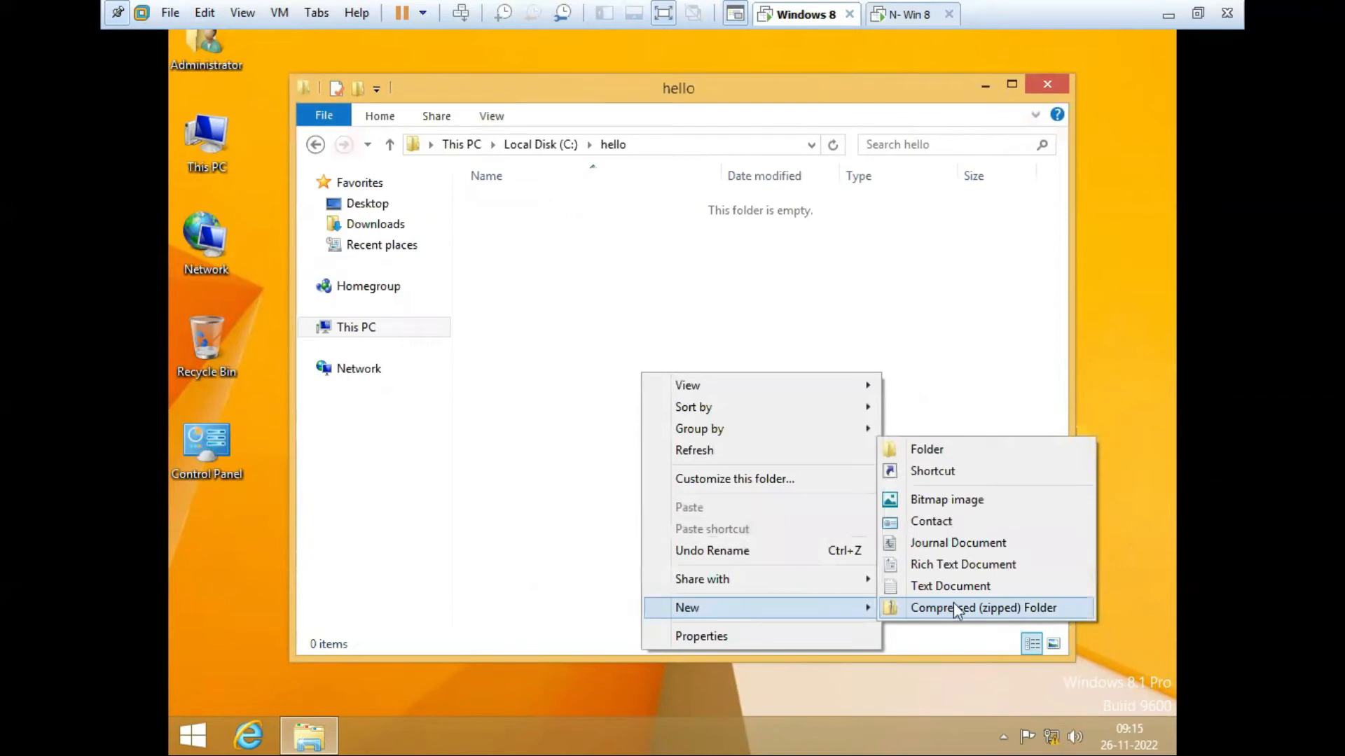
{"action": "left_click", "coordinate": [950, 586]}
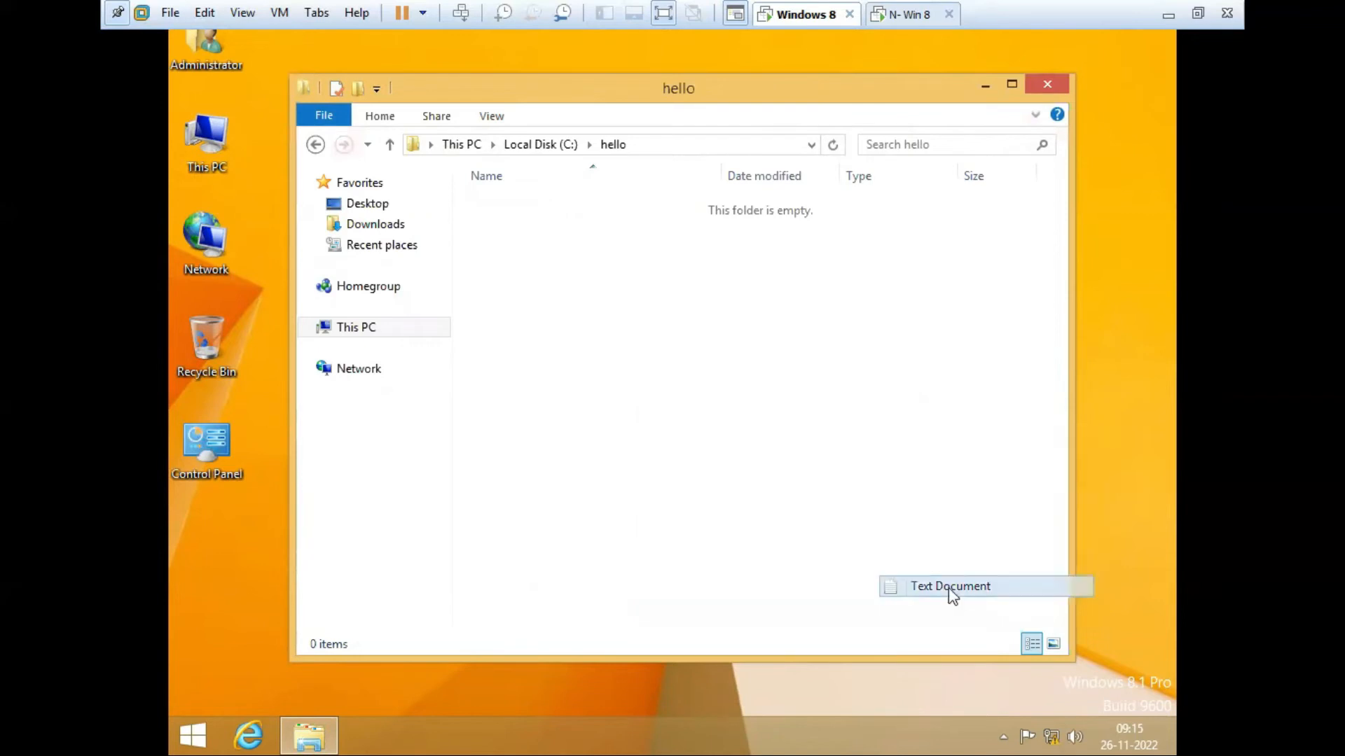
{"action": "type", "text": "h1"}
{"action": "left_click", "coordinate": [866, 548]}
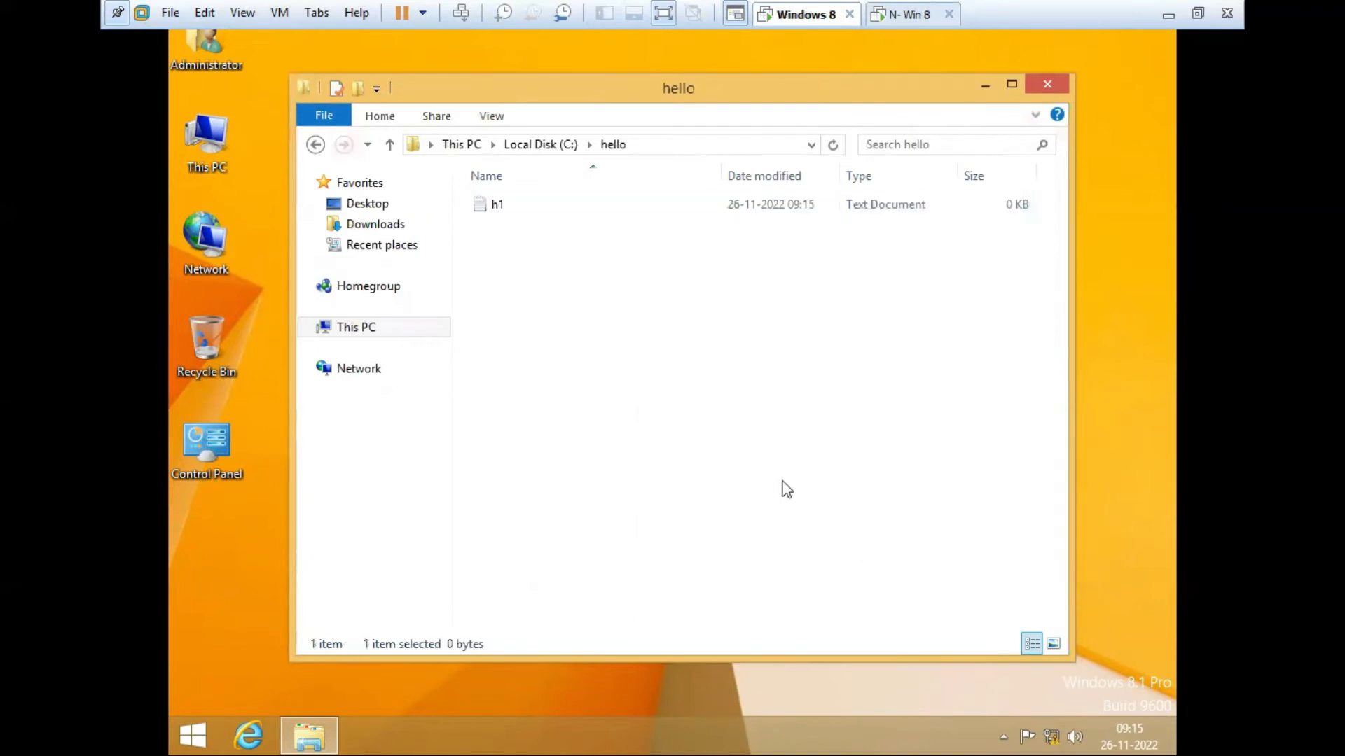
Step: Open h1 in Notepad and set its font to Consolas size 36
{"action": "double_click", "coordinate": [507, 210]}
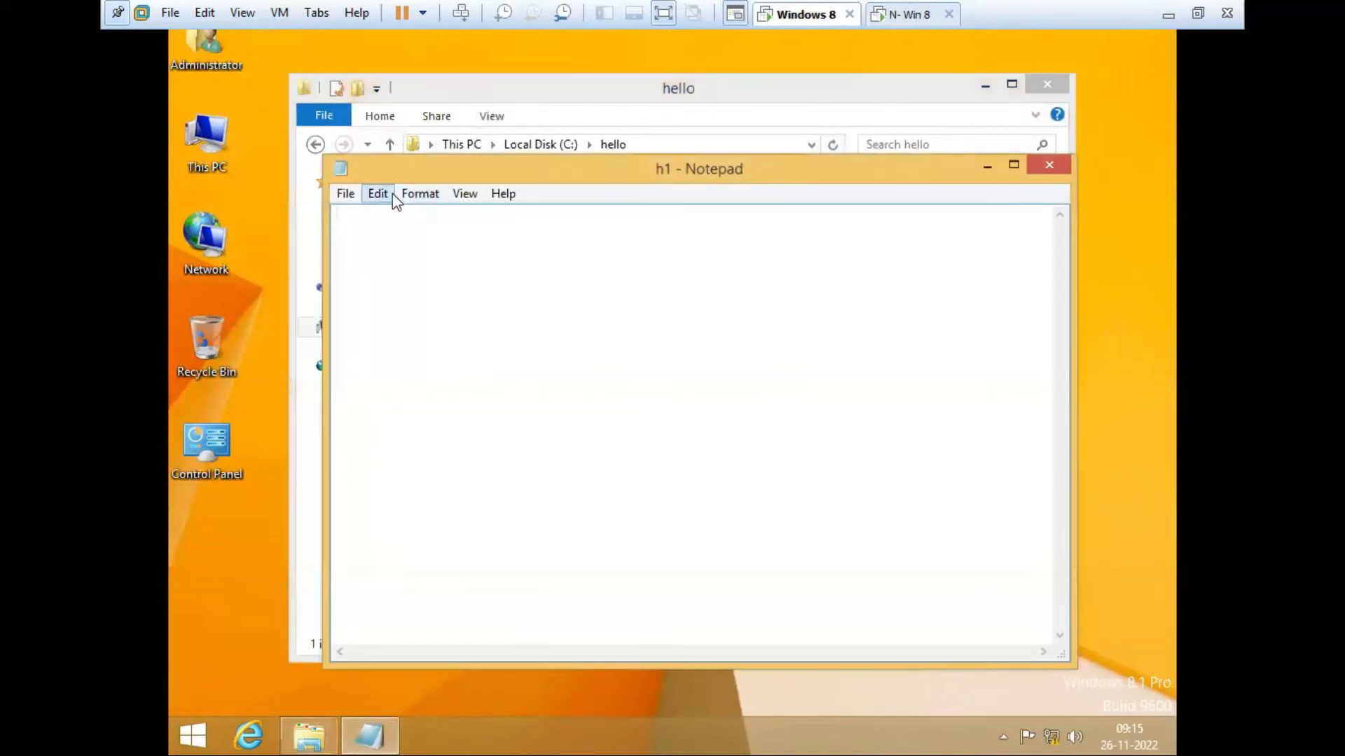
{"action": "left_click", "coordinate": [378, 193]}
{"action": "mouse_move", "coordinate": [420, 193]}
{"action": "left_click", "coordinate": [448, 241]}
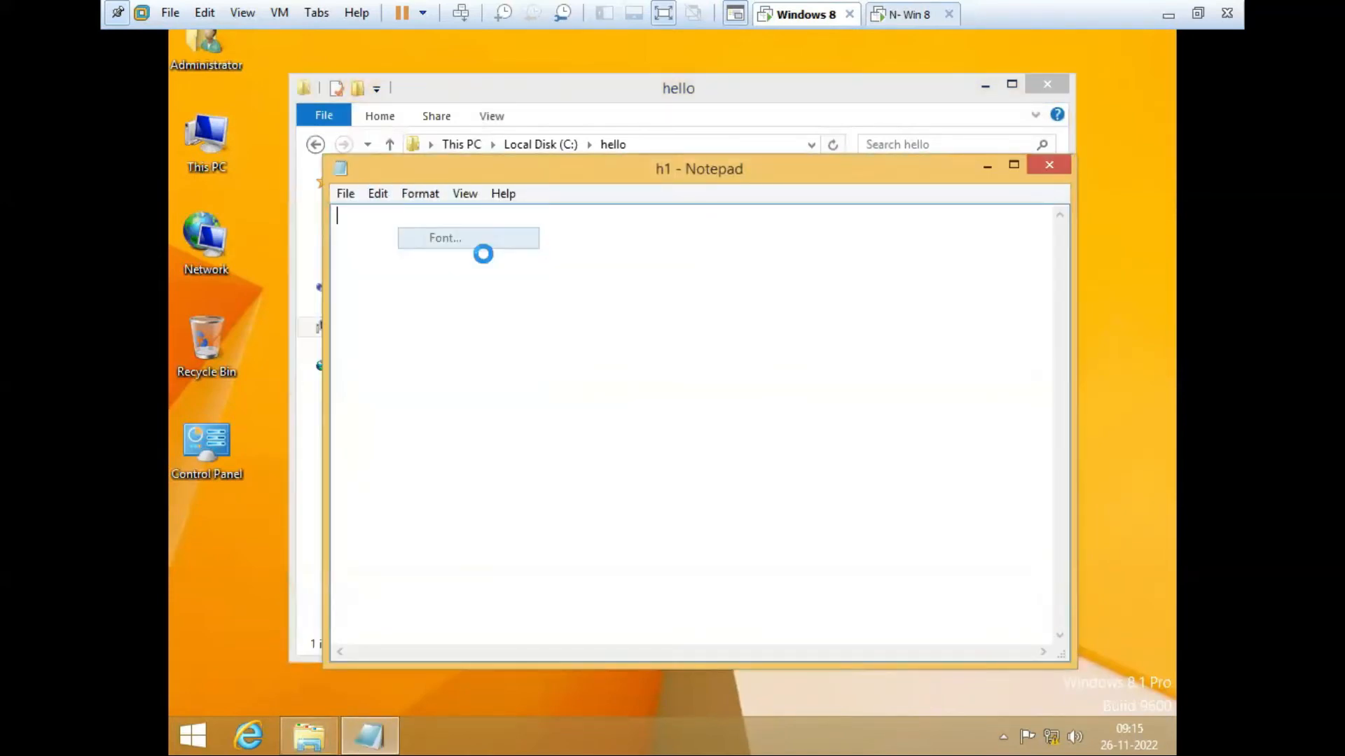
{"action": "left_click", "coordinate": [753, 420]}
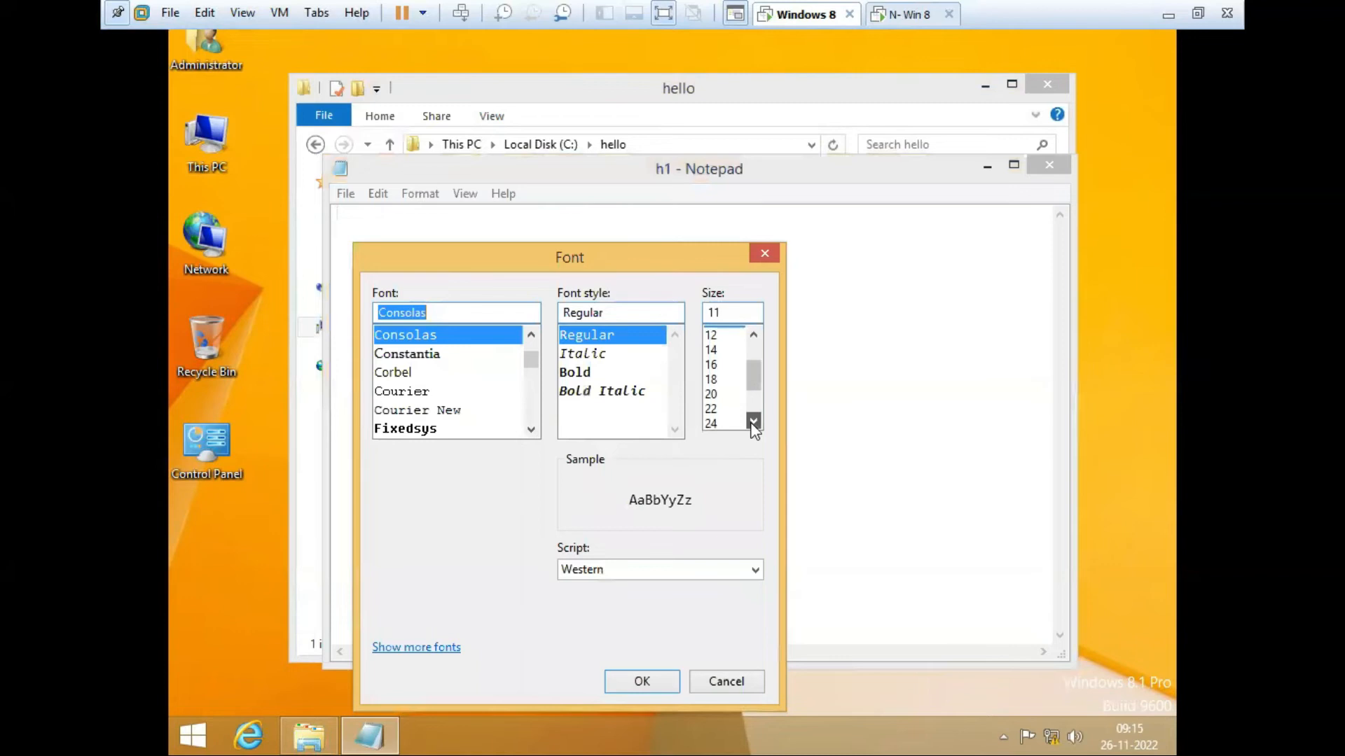
{"action": "scroll", "coordinate": [711, 419], "scroll_direction": "down", "scroll_amount": 1}
{"action": "left_click", "coordinate": [711, 407]}
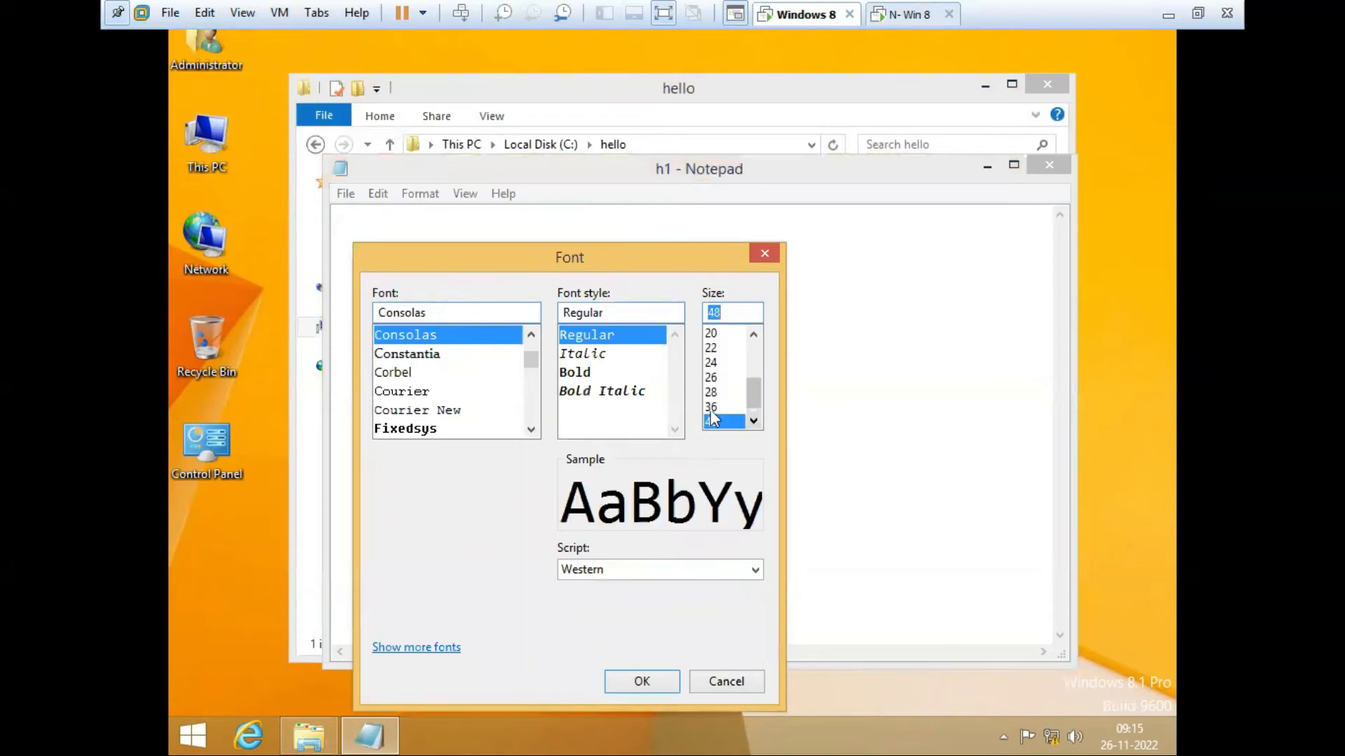
{"action": "left_click", "coordinate": [652, 682]}
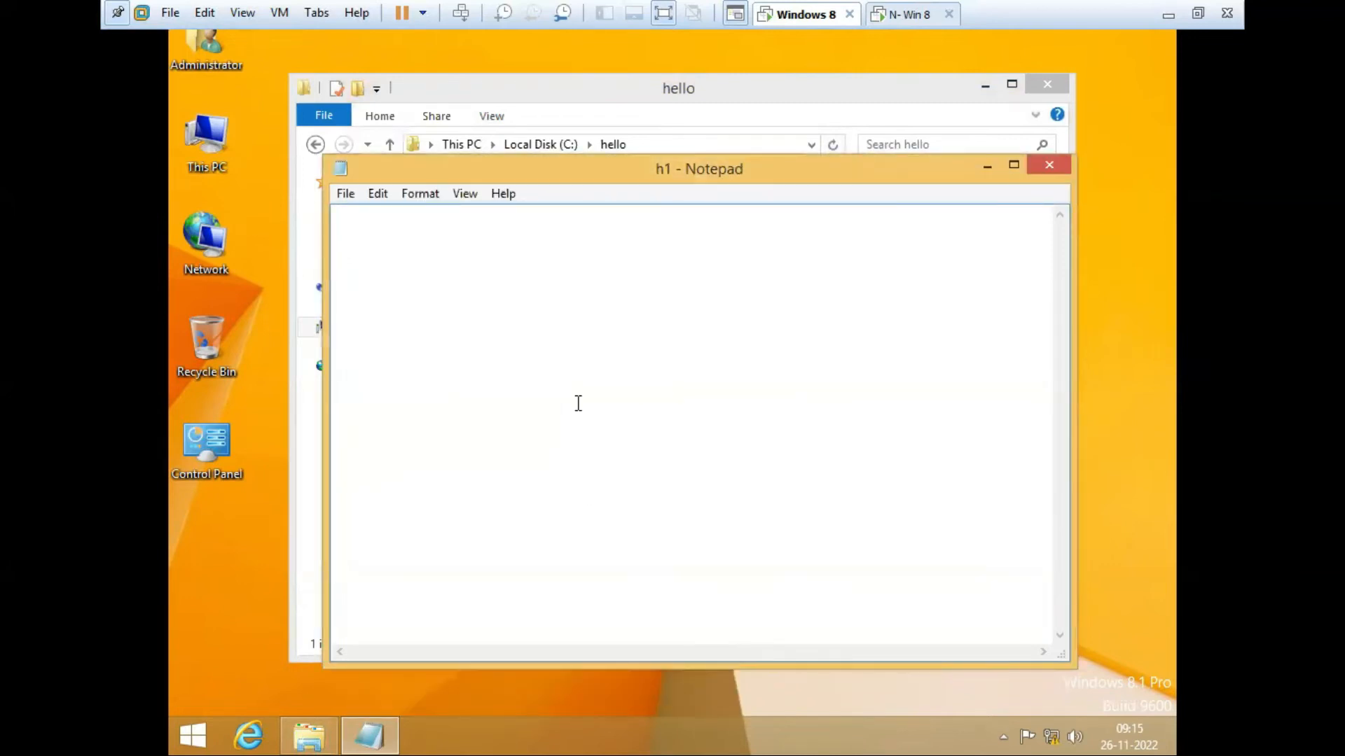
Step: Type 'hello win-8', save and close h1, recheck it, then return to drive C:
{"action": "type", "text": "hello"}
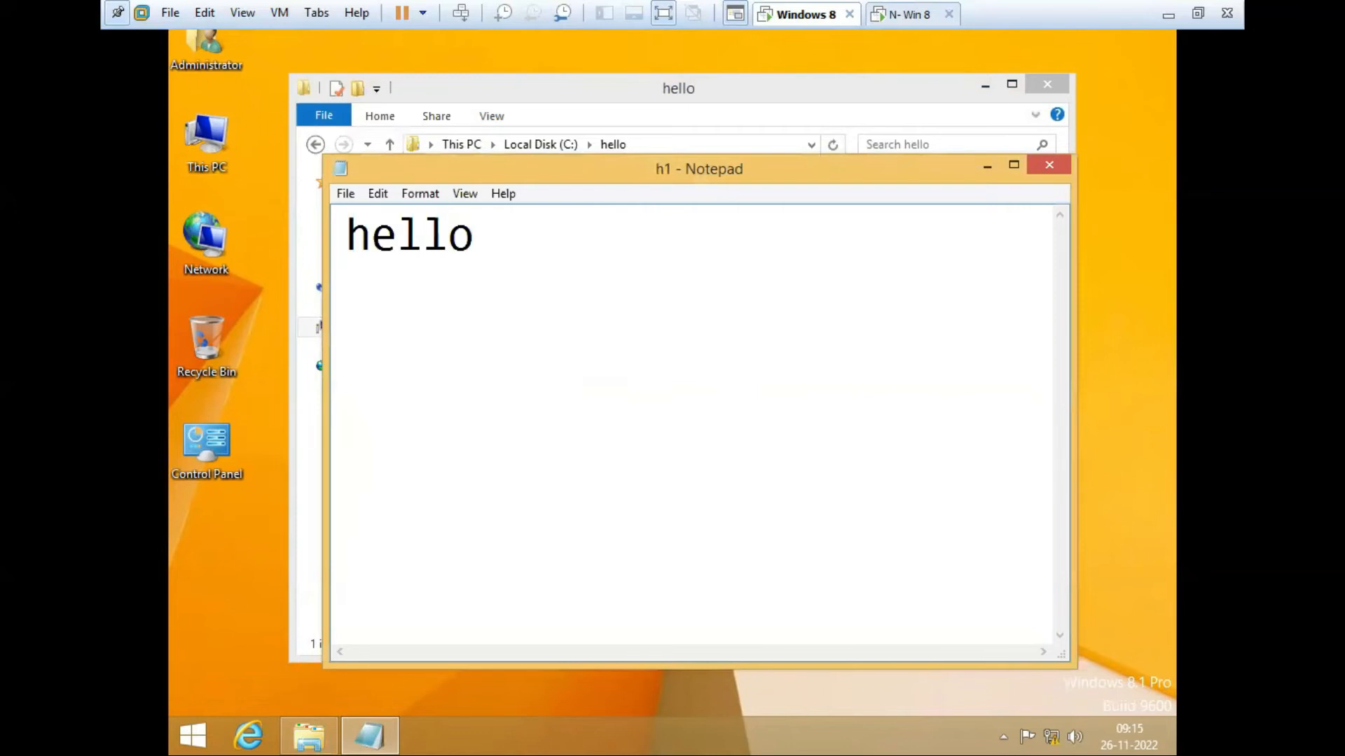
{"action": "type", "text": " win-8"}
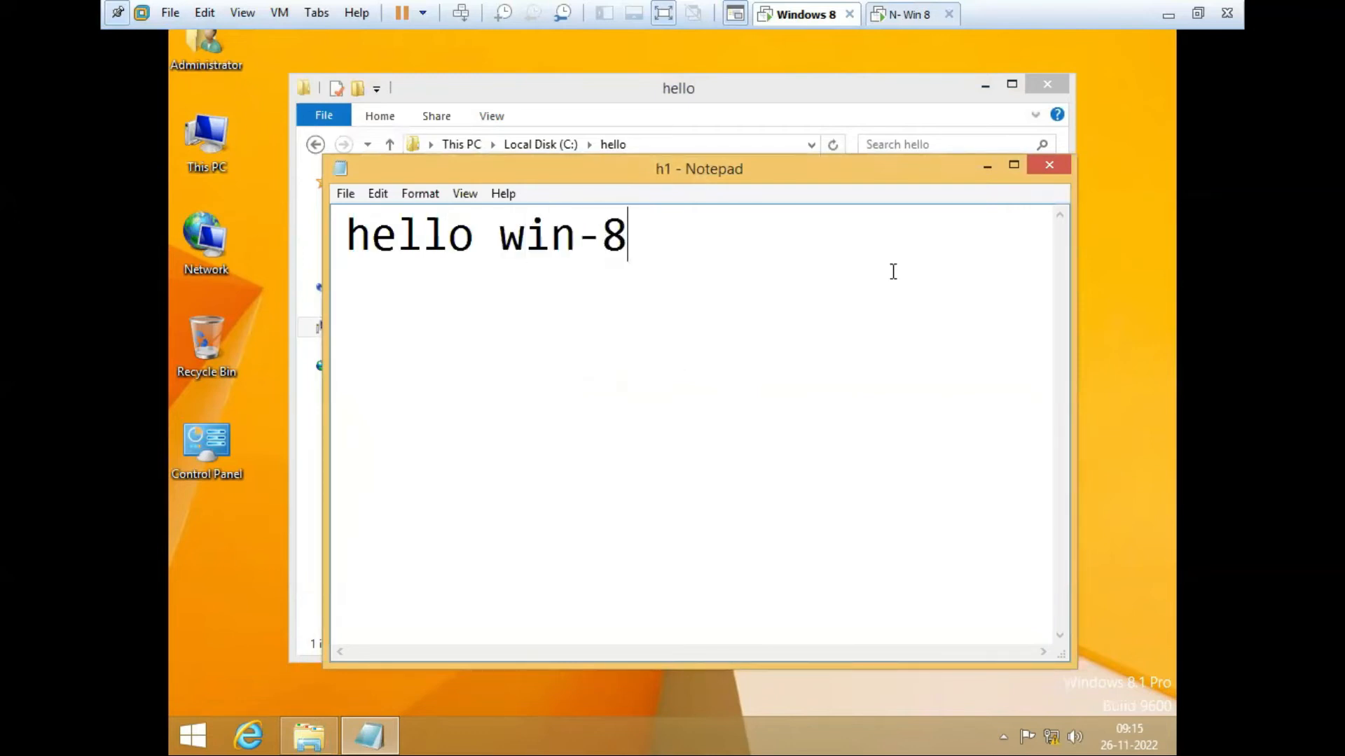
{"action": "left_click", "coordinate": [1060, 172]}
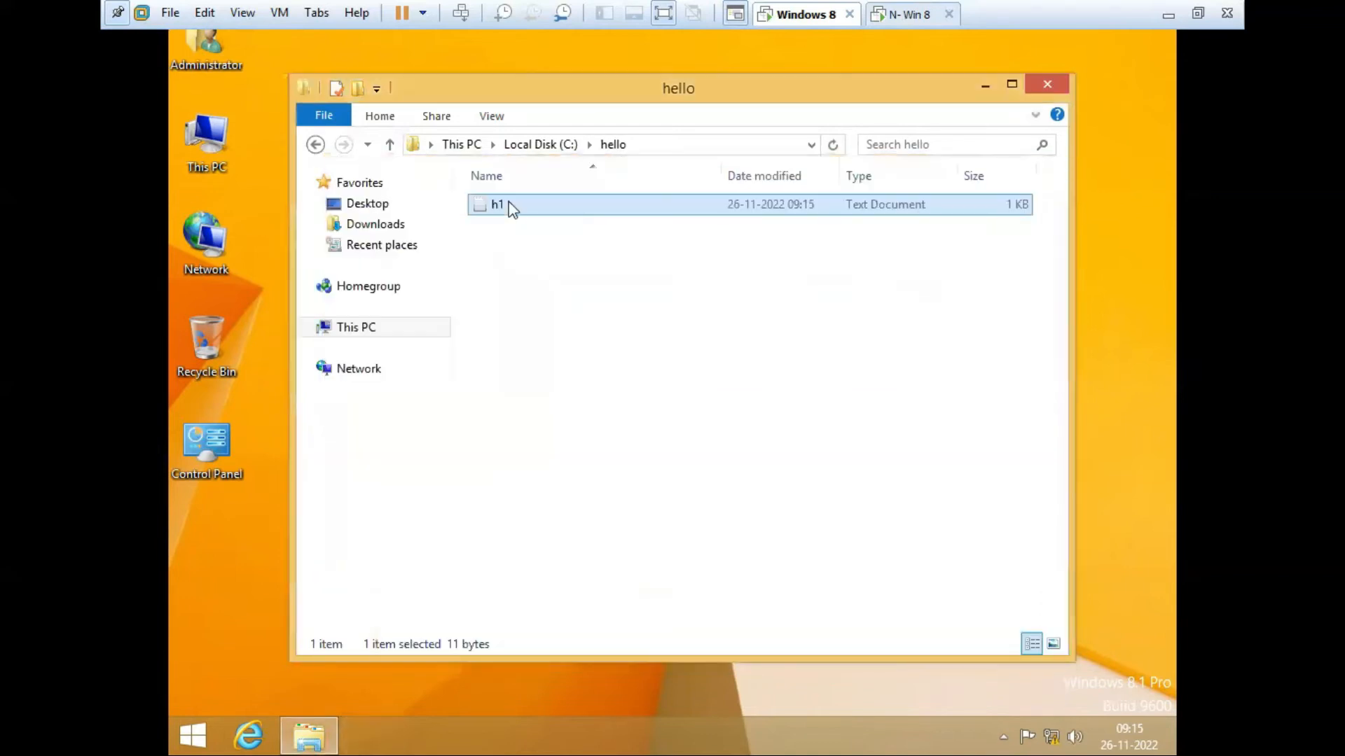
{"action": "double_click", "coordinate": [510, 210]}
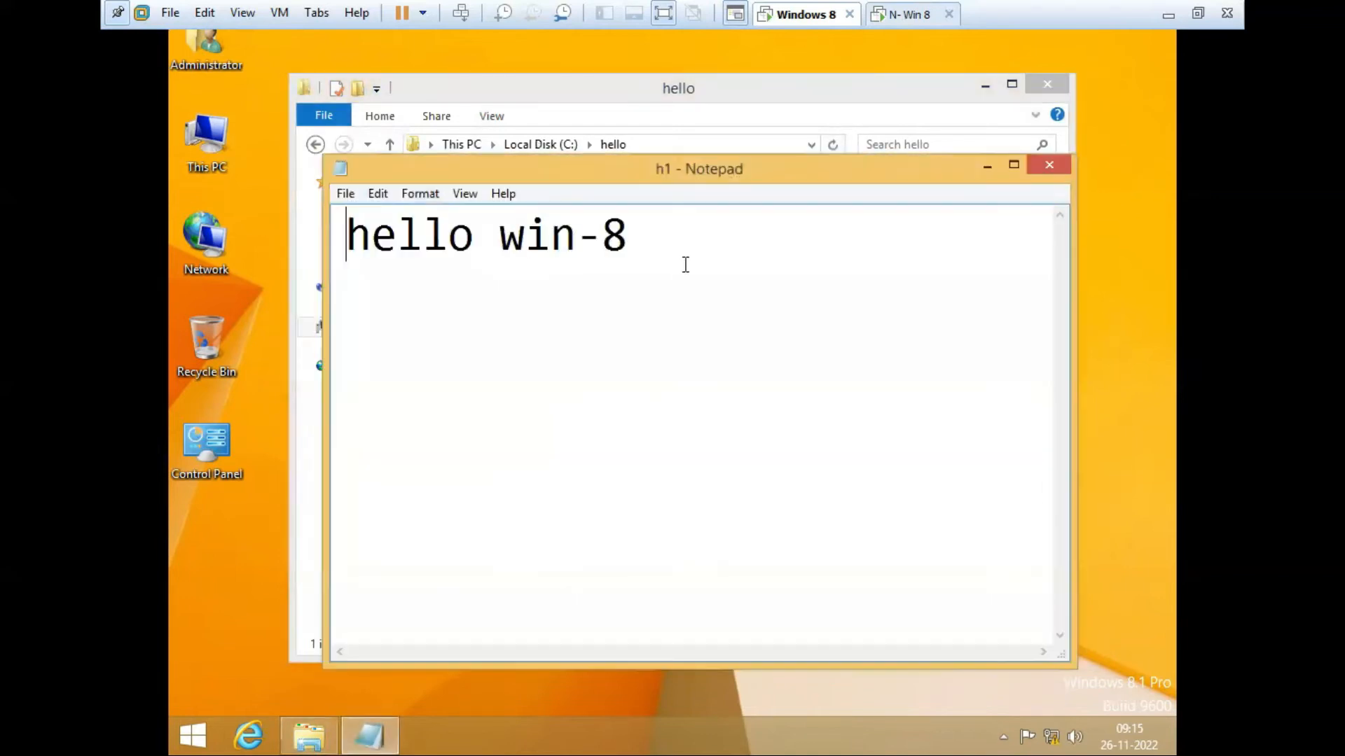
{"action": "left_click", "coordinate": [1047, 166]}
{"action": "left_click", "coordinate": [315, 145]}
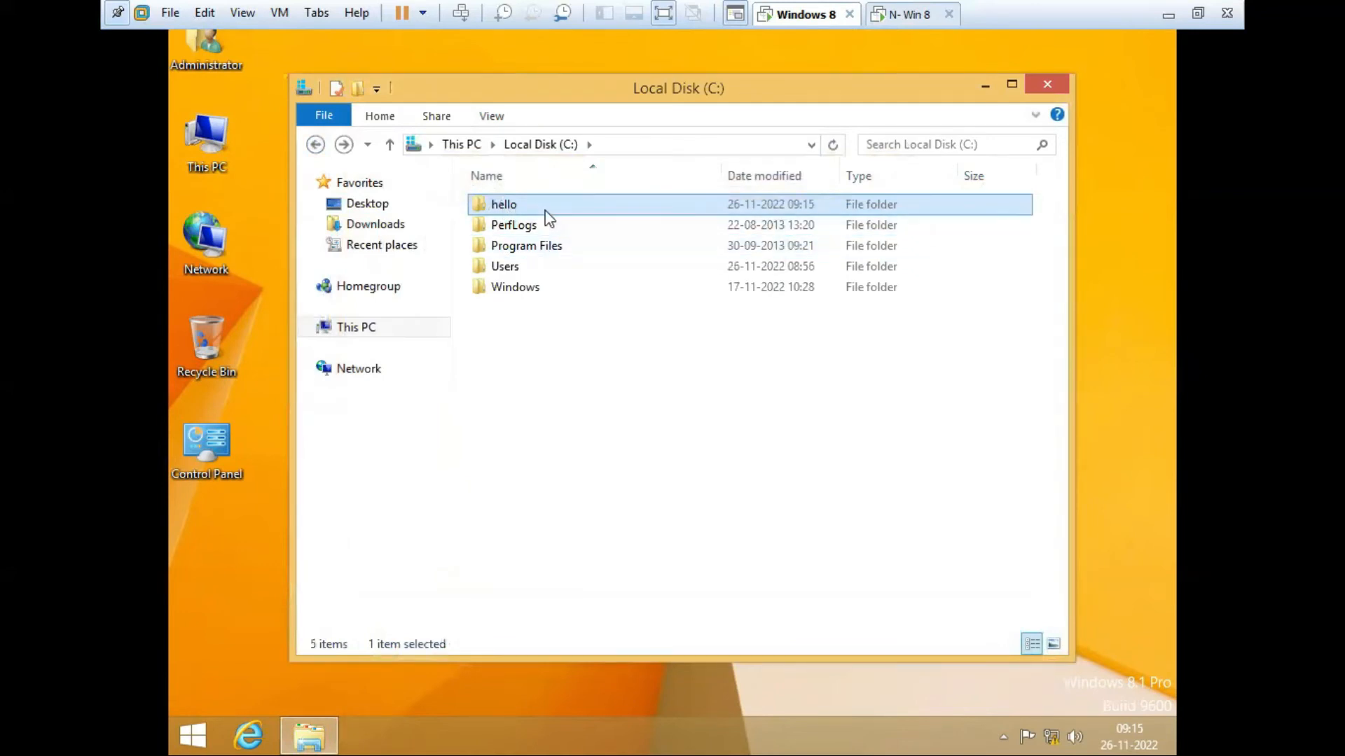
{"action": "mouse_move", "coordinate": [548, 213]}
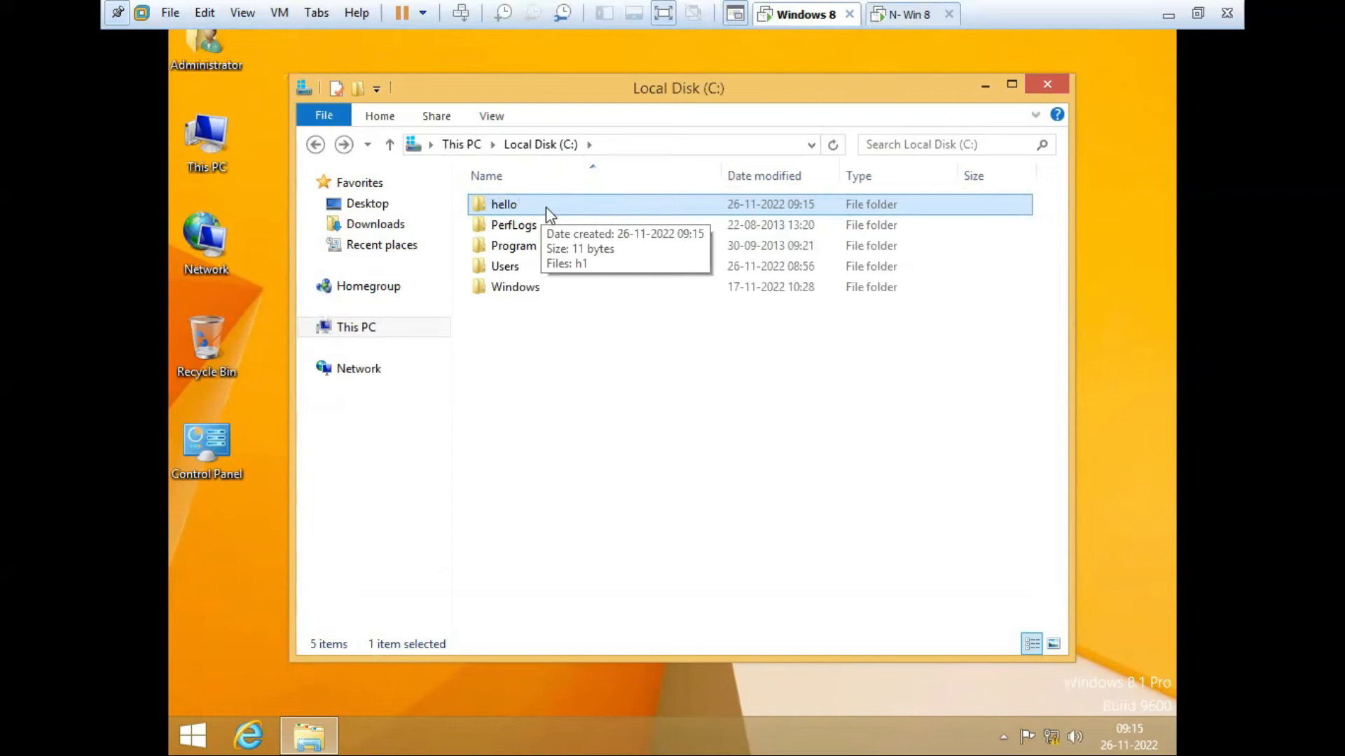
Step: In the hello folder's Properties Sharing tab, share it with Everyone at Read/Write
{"action": "right_click", "coordinate": [521, 208]}
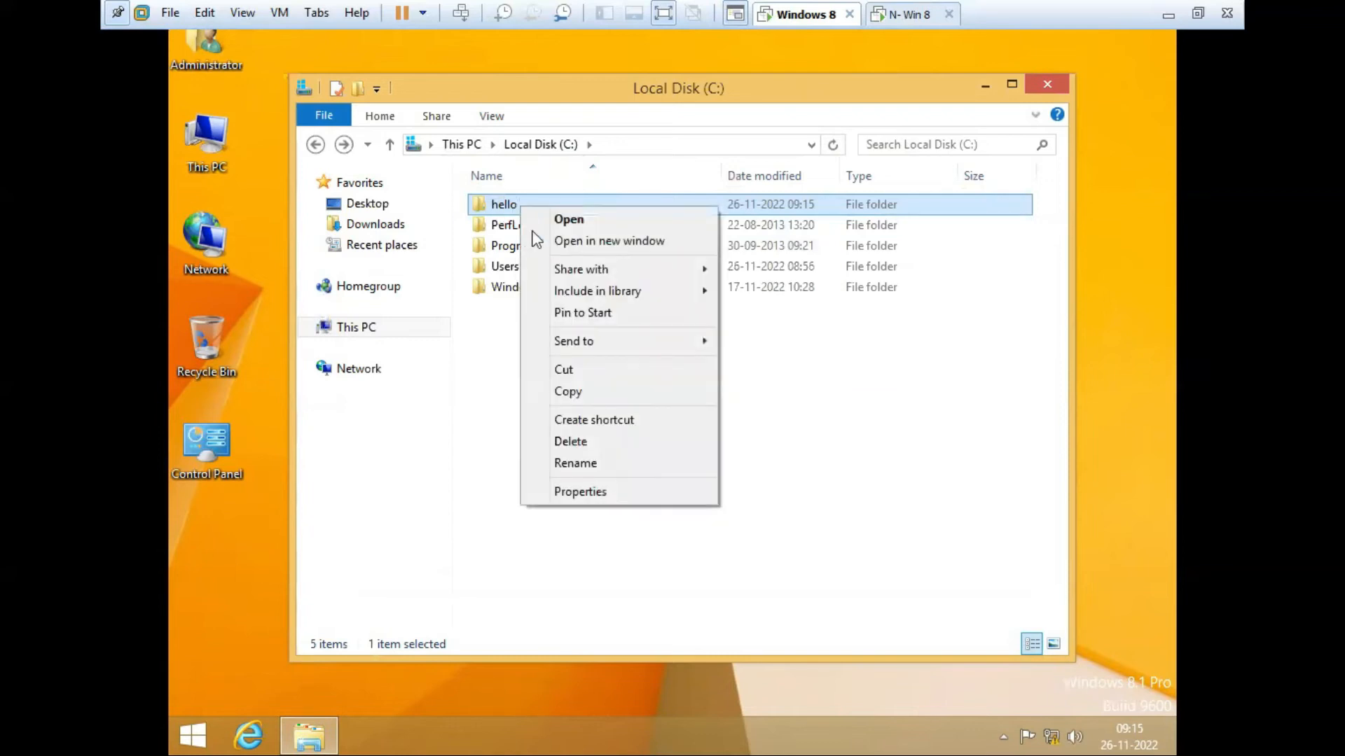
{"action": "left_click", "coordinate": [626, 496]}
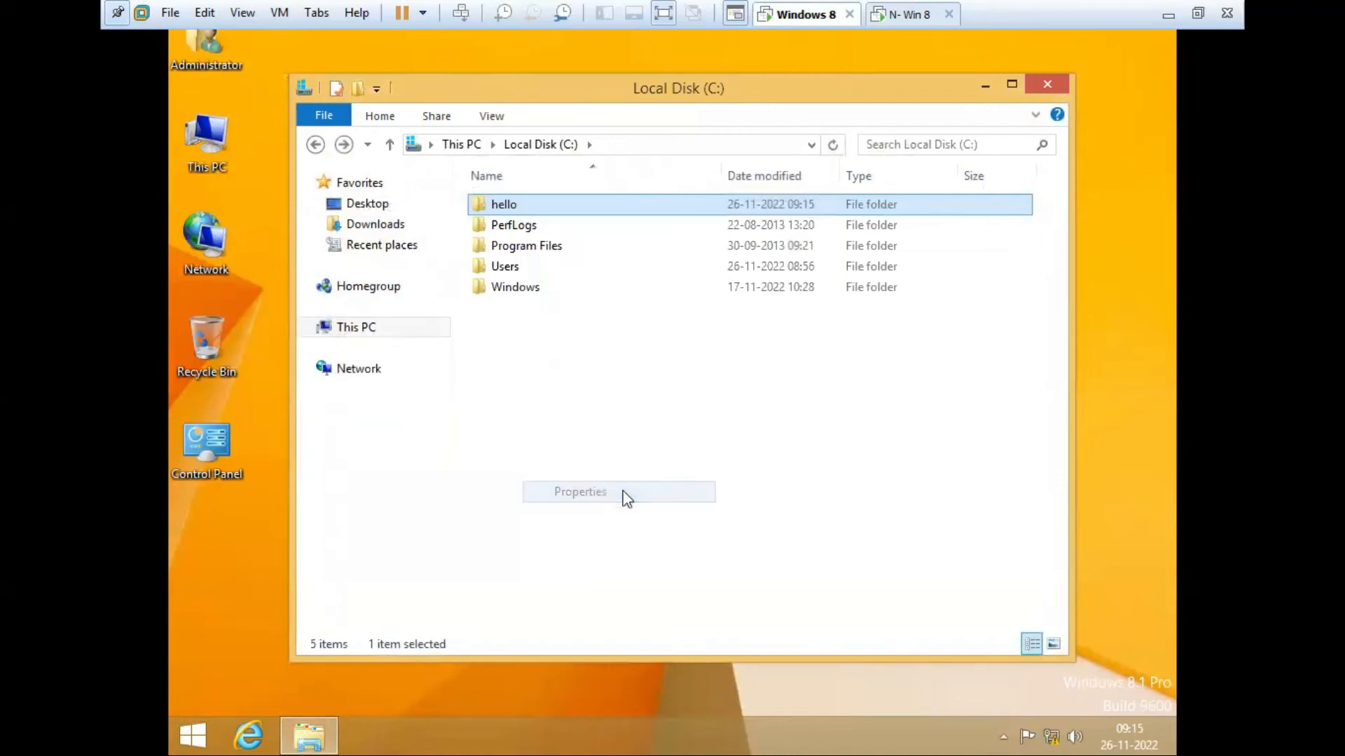
{"action": "left_click_drag", "start_coordinate": [715, 231], "coordinate": [774, 217]}
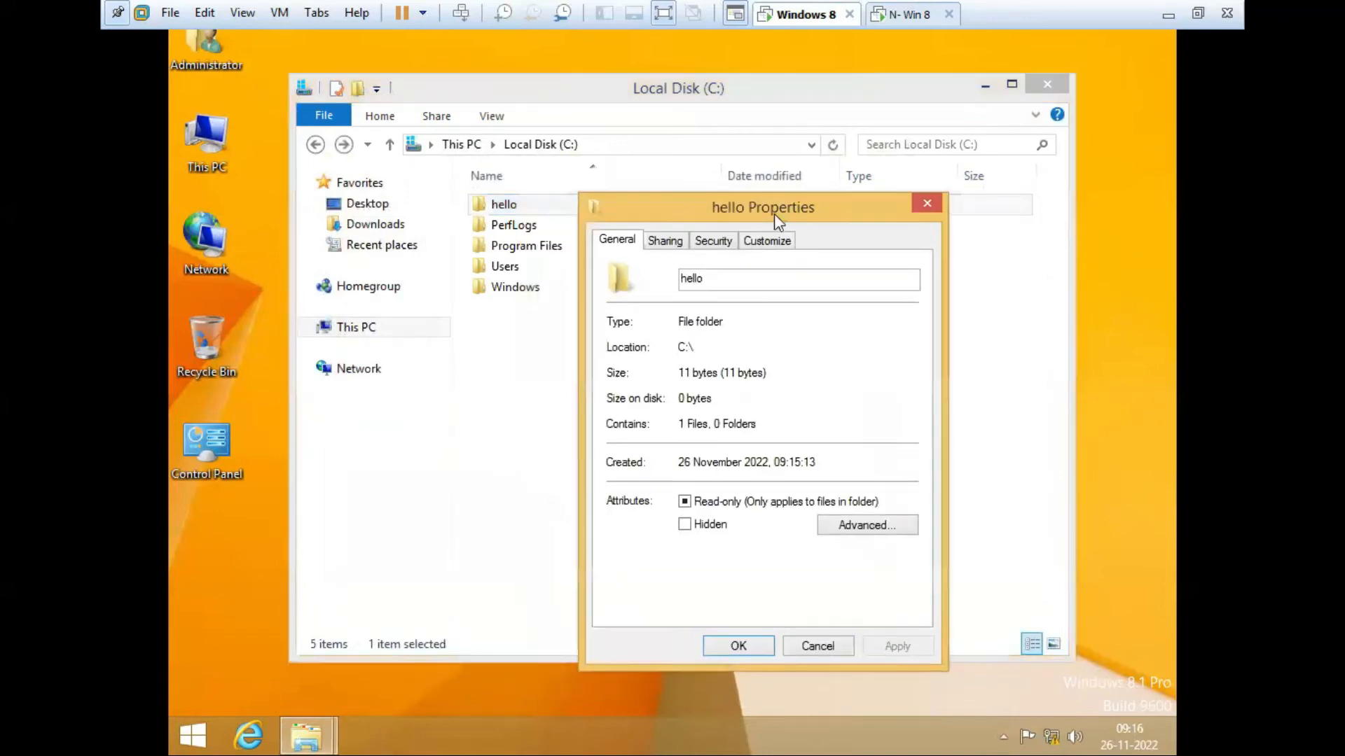
{"action": "left_click", "coordinate": [666, 243]}
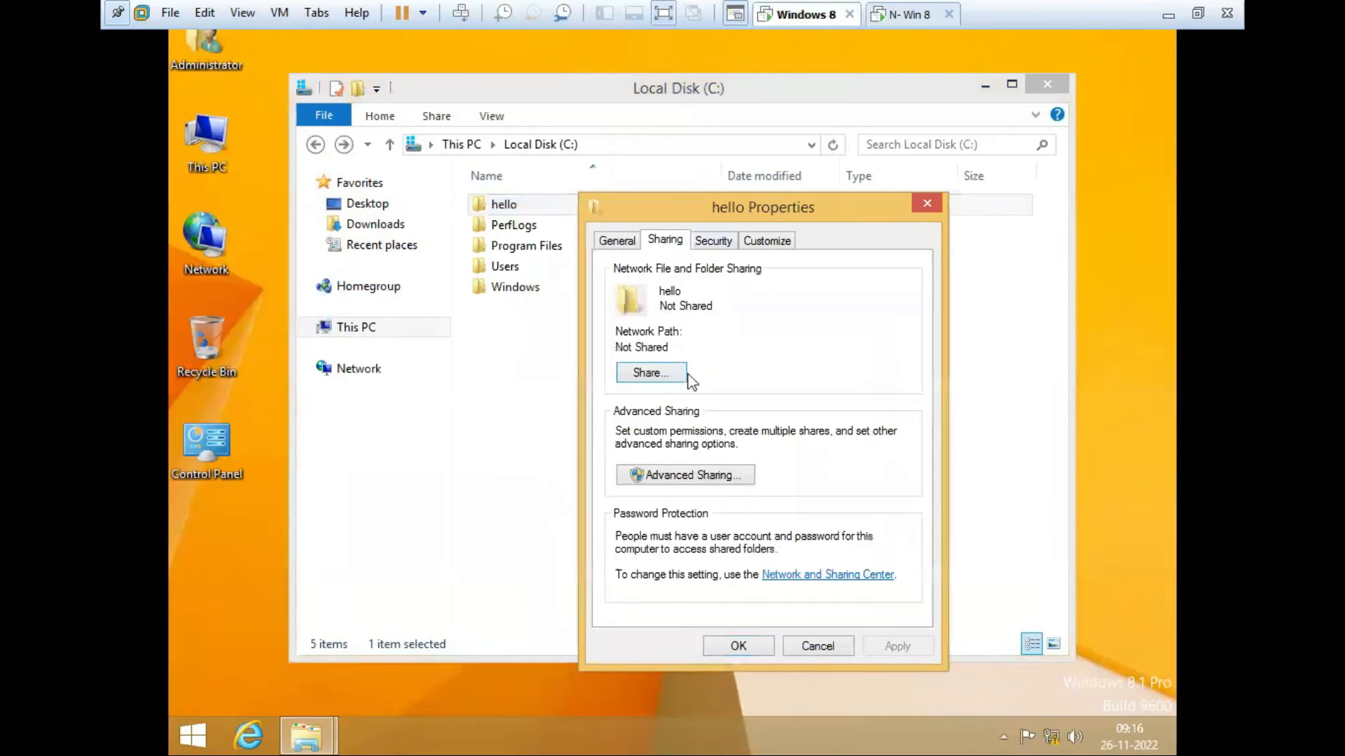
{"action": "left_click", "coordinate": [659, 374]}
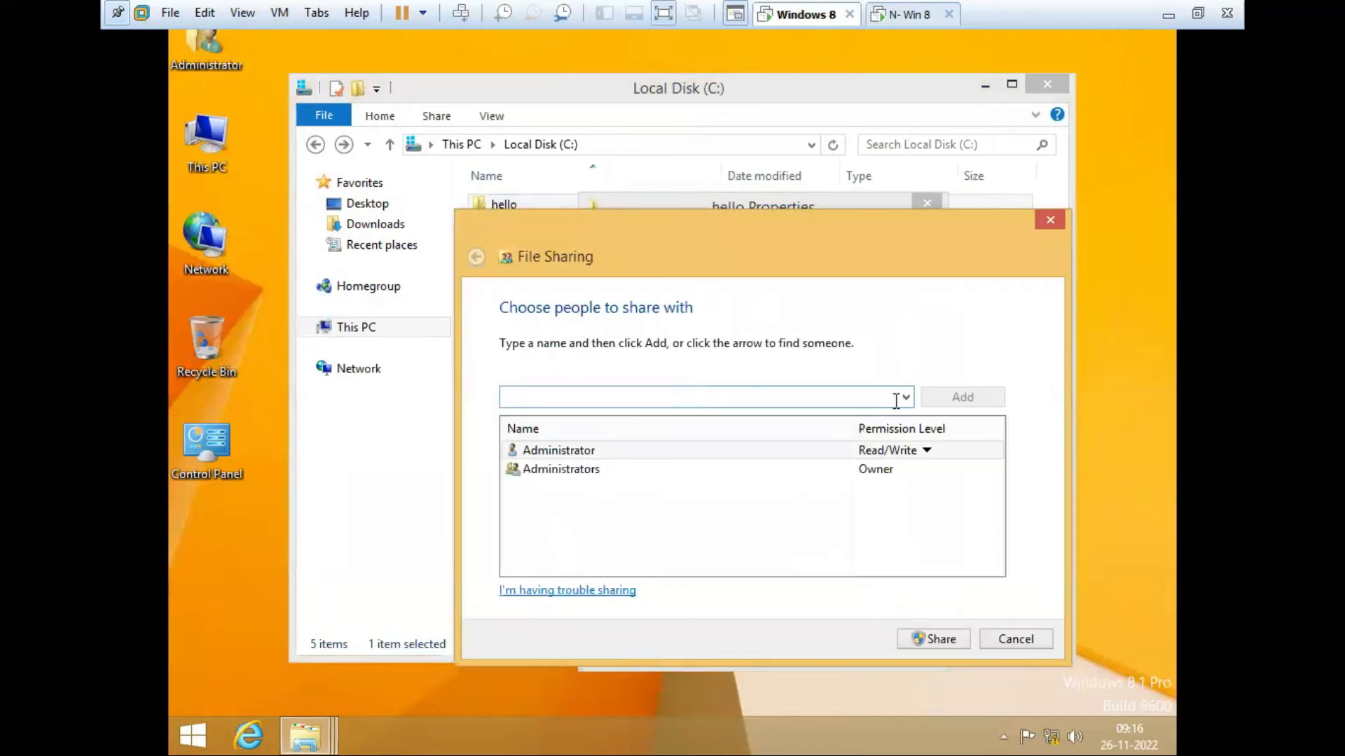
{"action": "left_click", "coordinate": [906, 398]}
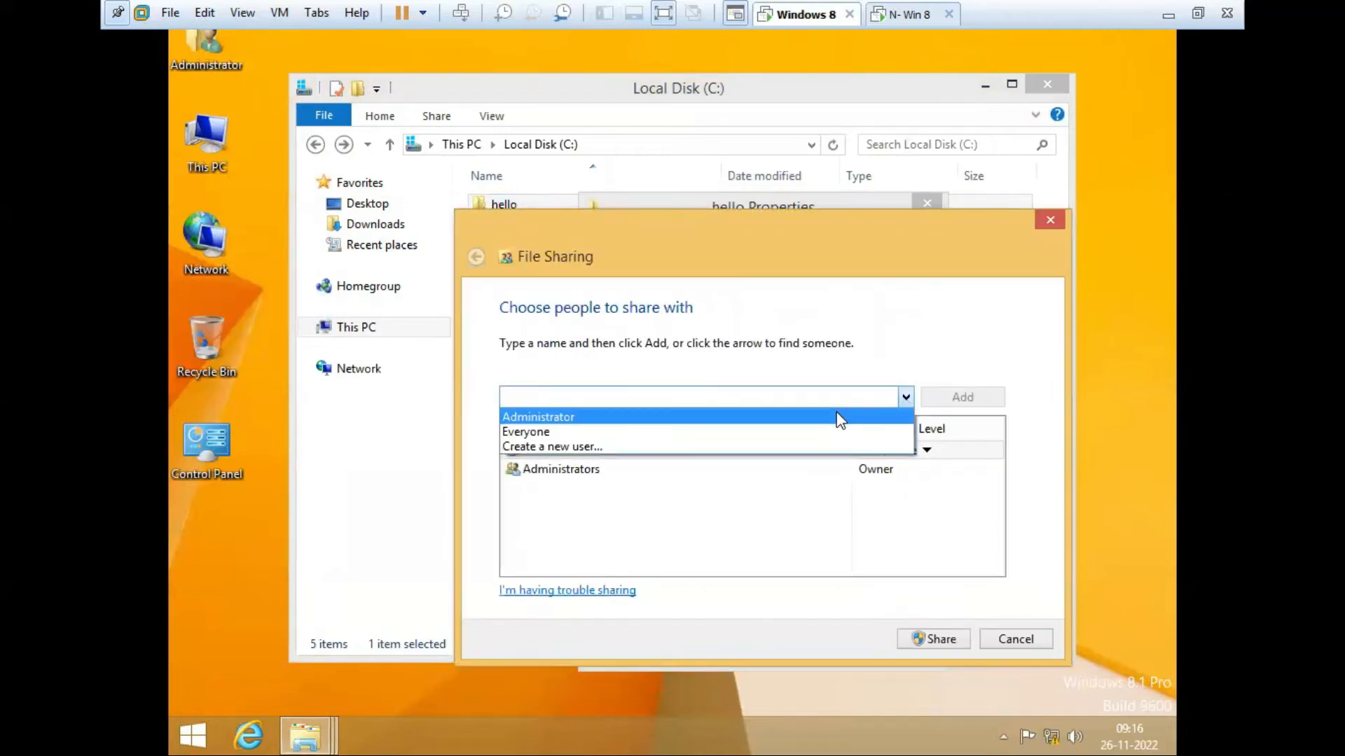
{"action": "left_click", "coordinate": [792, 435]}
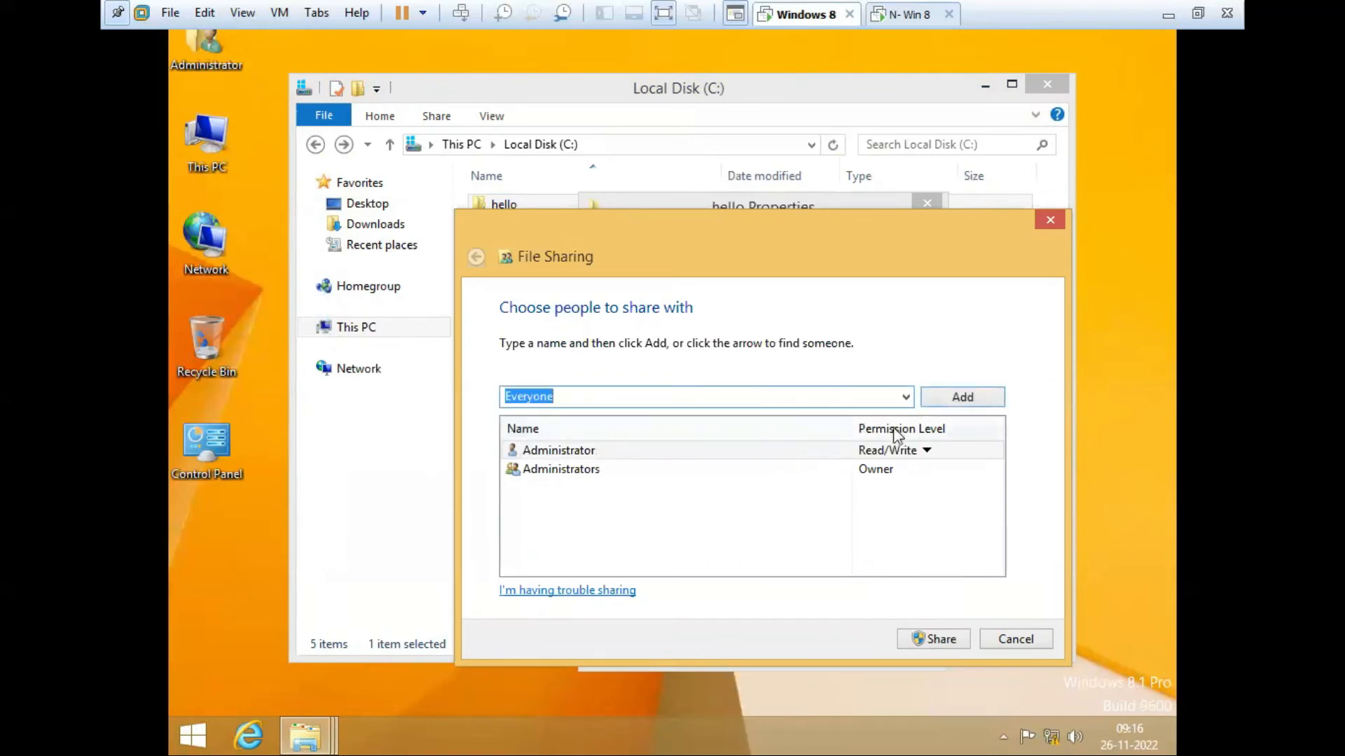
{"action": "left_click", "coordinate": [981, 400]}
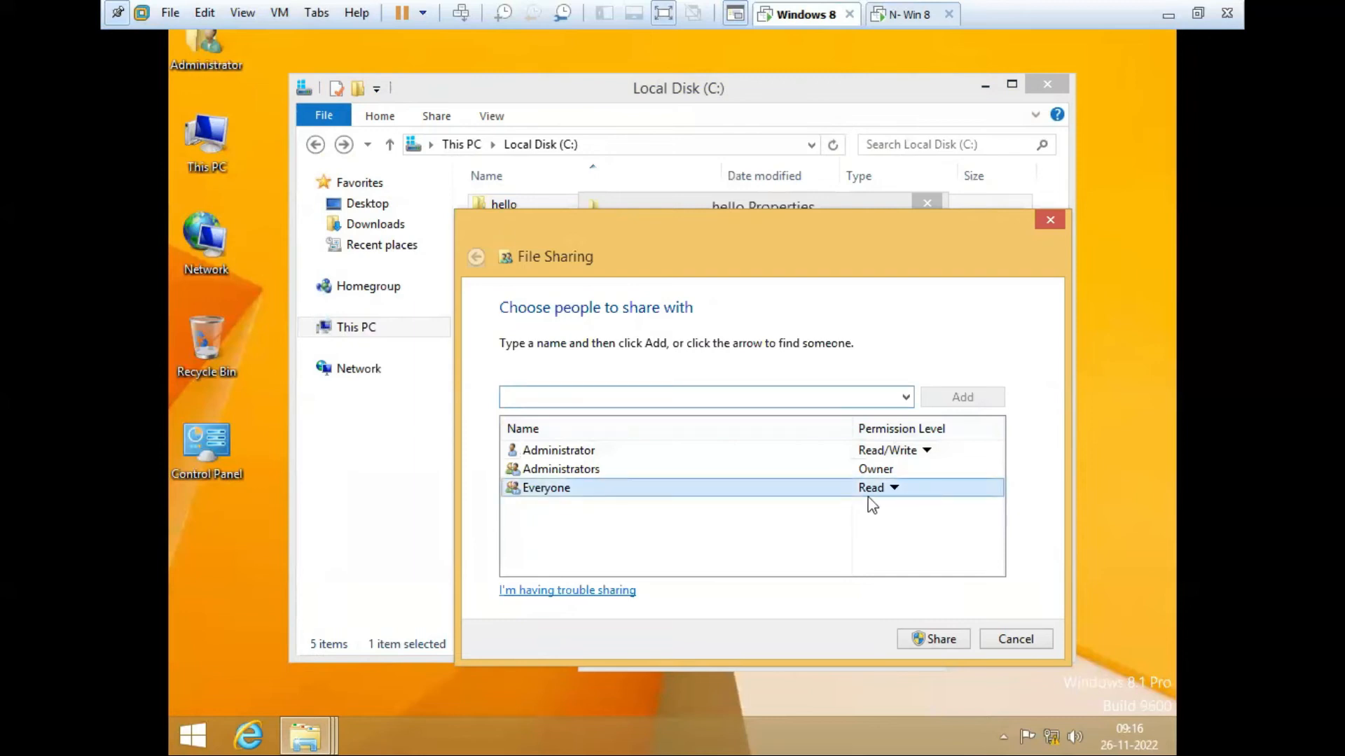
{"action": "left_click", "coordinate": [894, 489]}
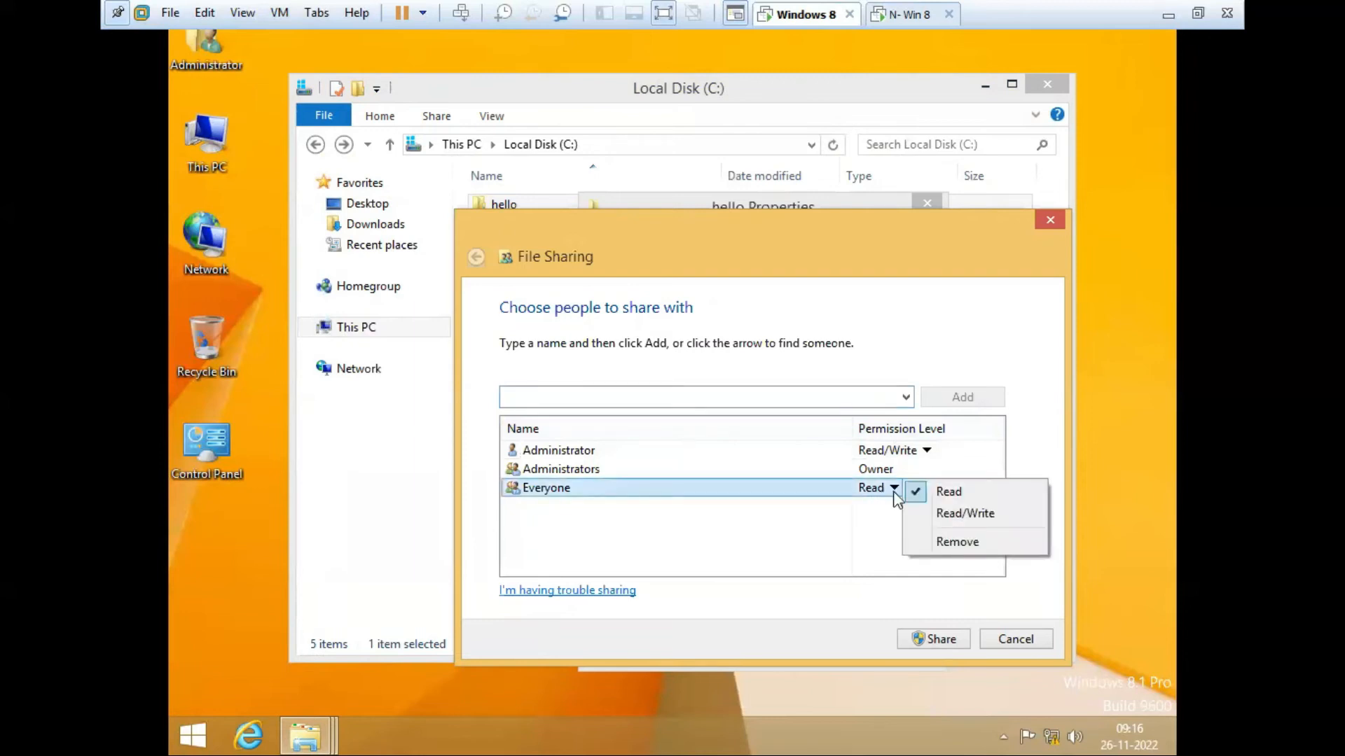
{"action": "left_click", "coordinate": [965, 516]}
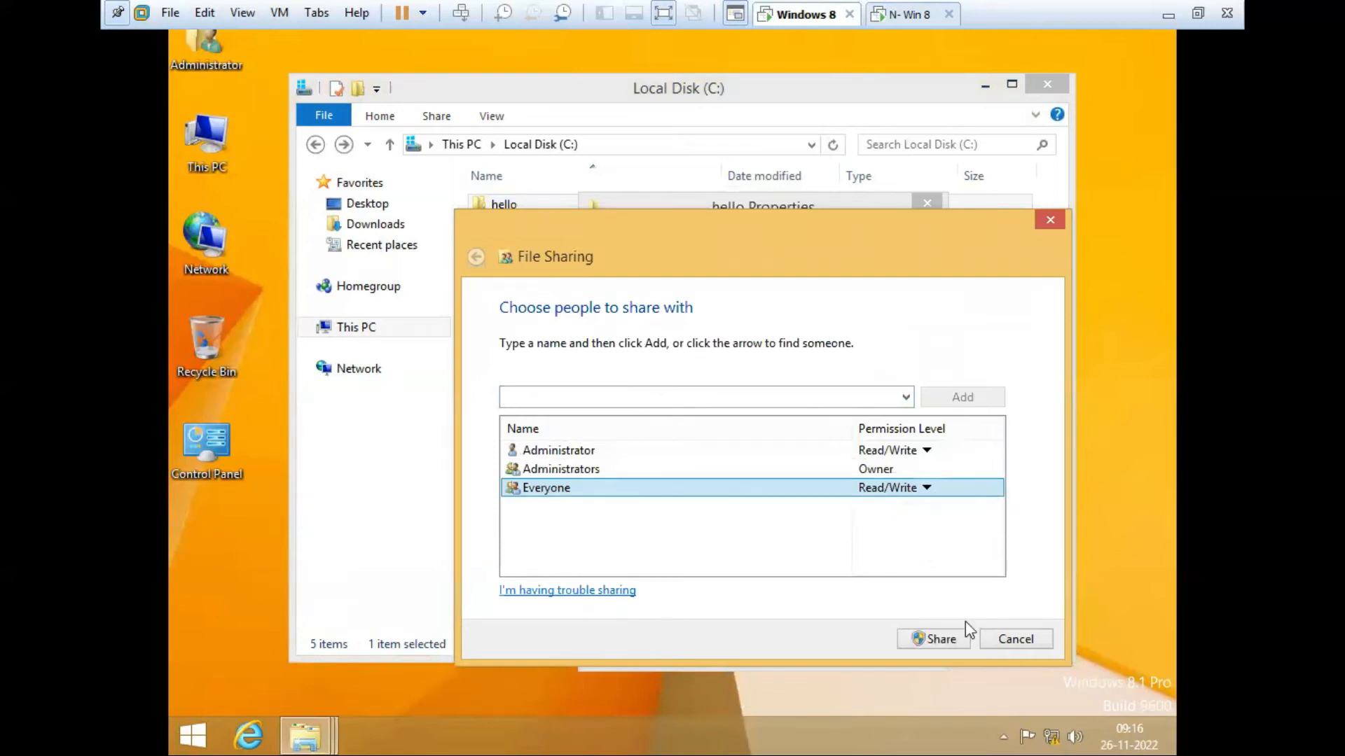
{"action": "left_click", "coordinate": [956, 641]}
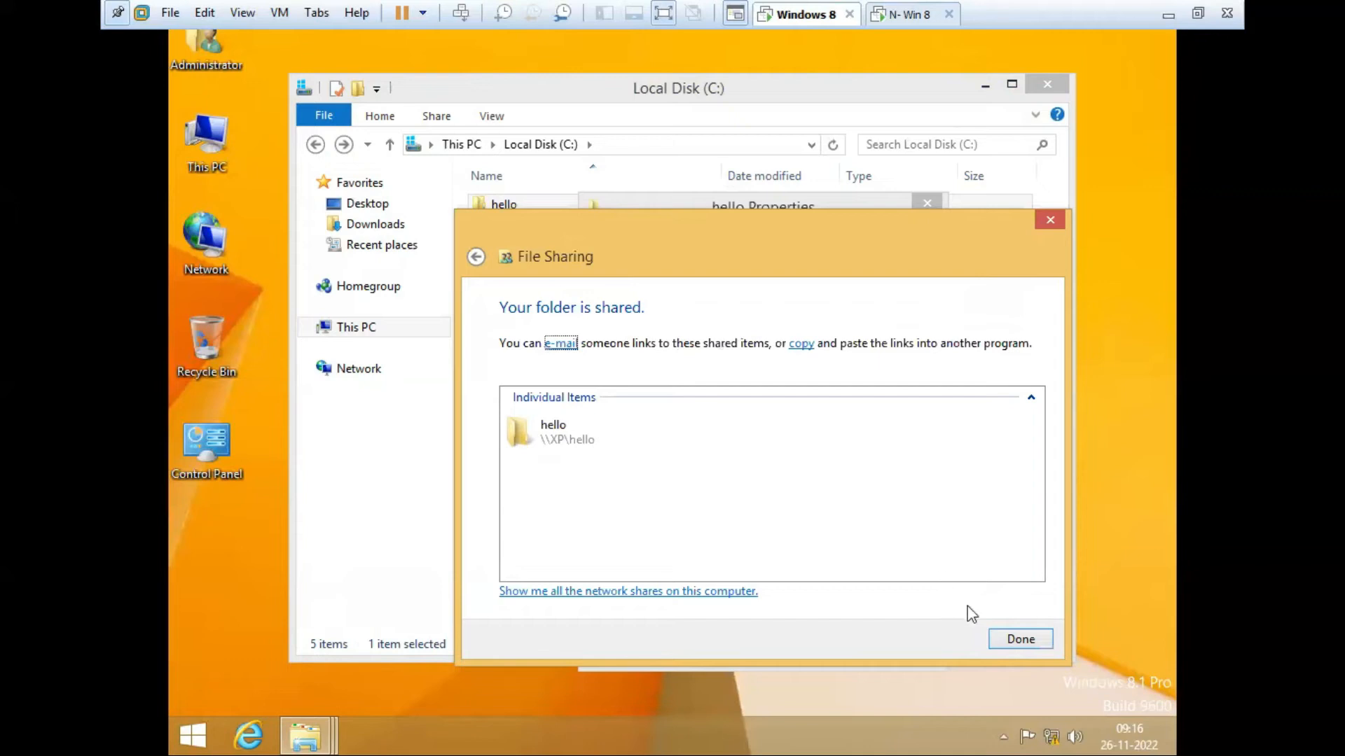
{"action": "left_click", "coordinate": [1017, 641]}
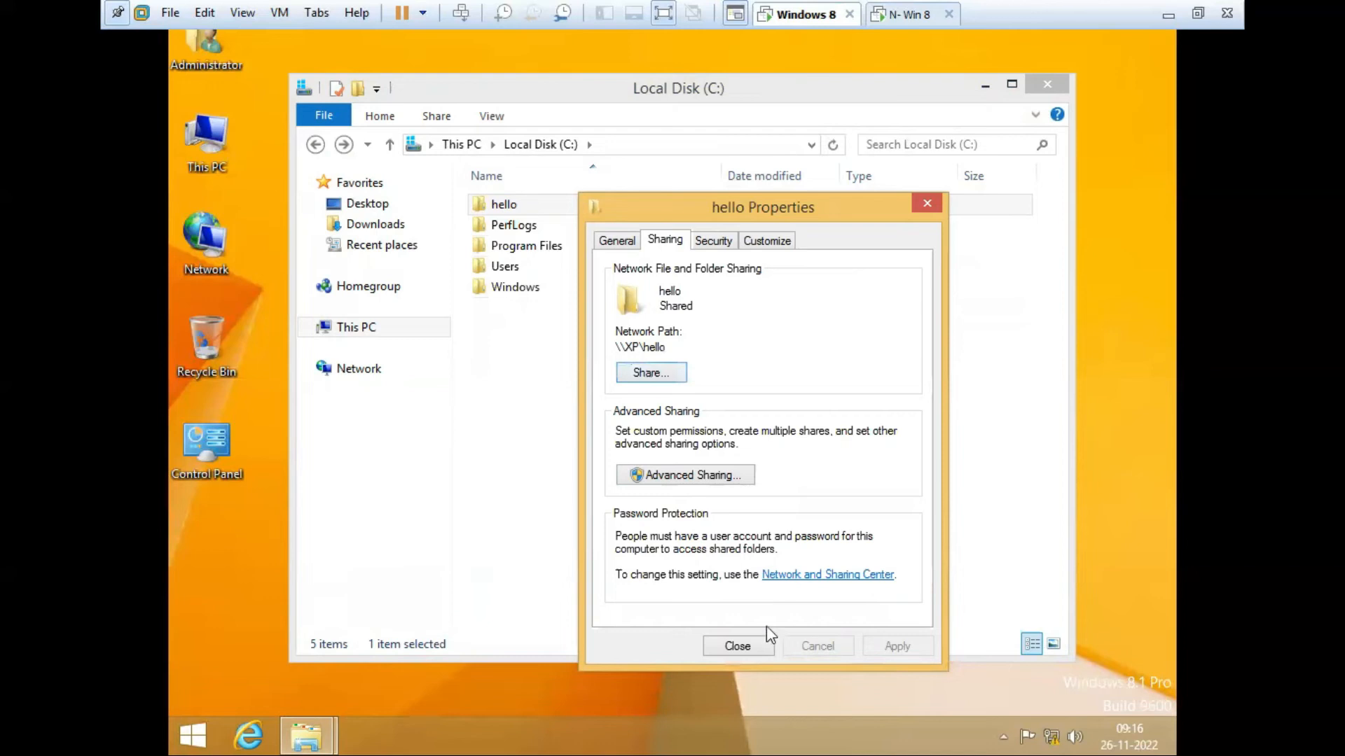
Step: Close the hello Properties dialog and refresh the drive C: listing
{"action": "left_click", "coordinate": [751, 643]}
{"action": "right_click", "coordinate": [745, 390]}
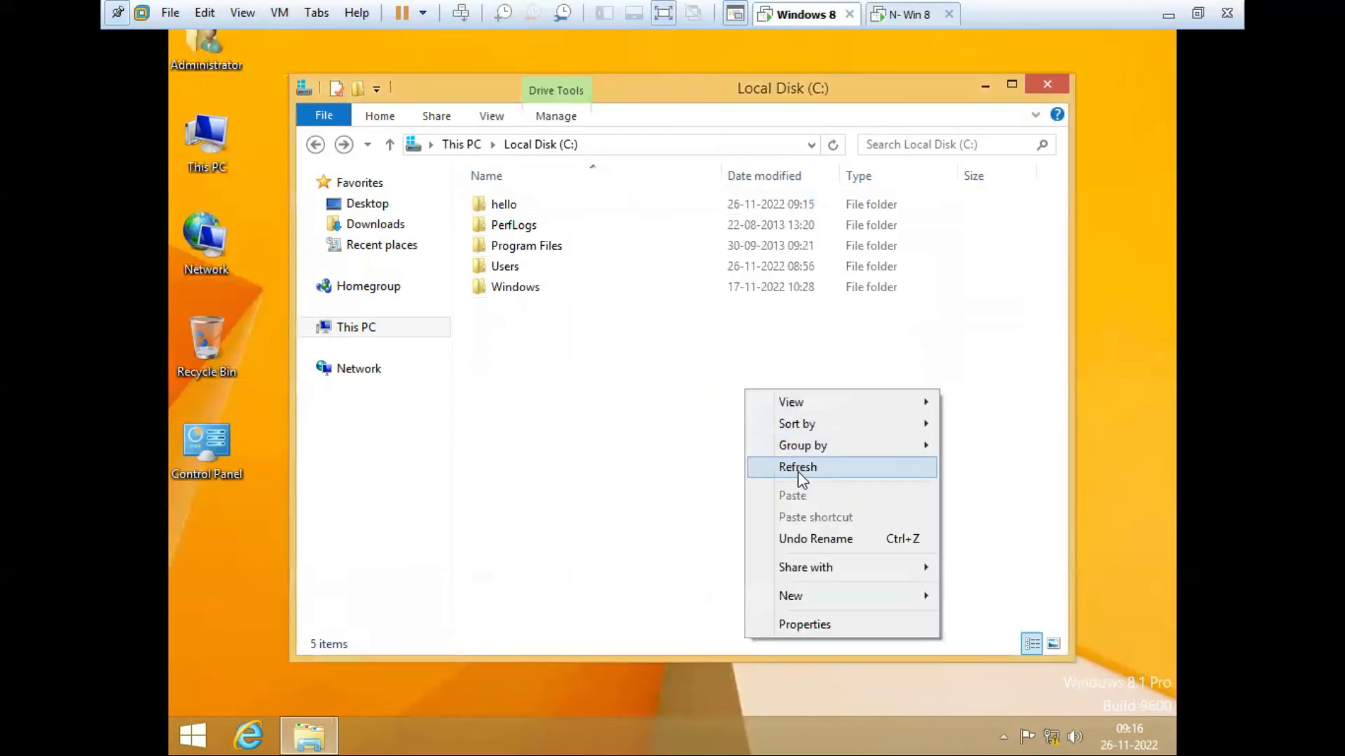
{"action": "left_click", "coordinate": [797, 472]}
{"action": "right_click", "coordinate": [703, 416]}
{"action": "left_click", "coordinate": [775, 494]}
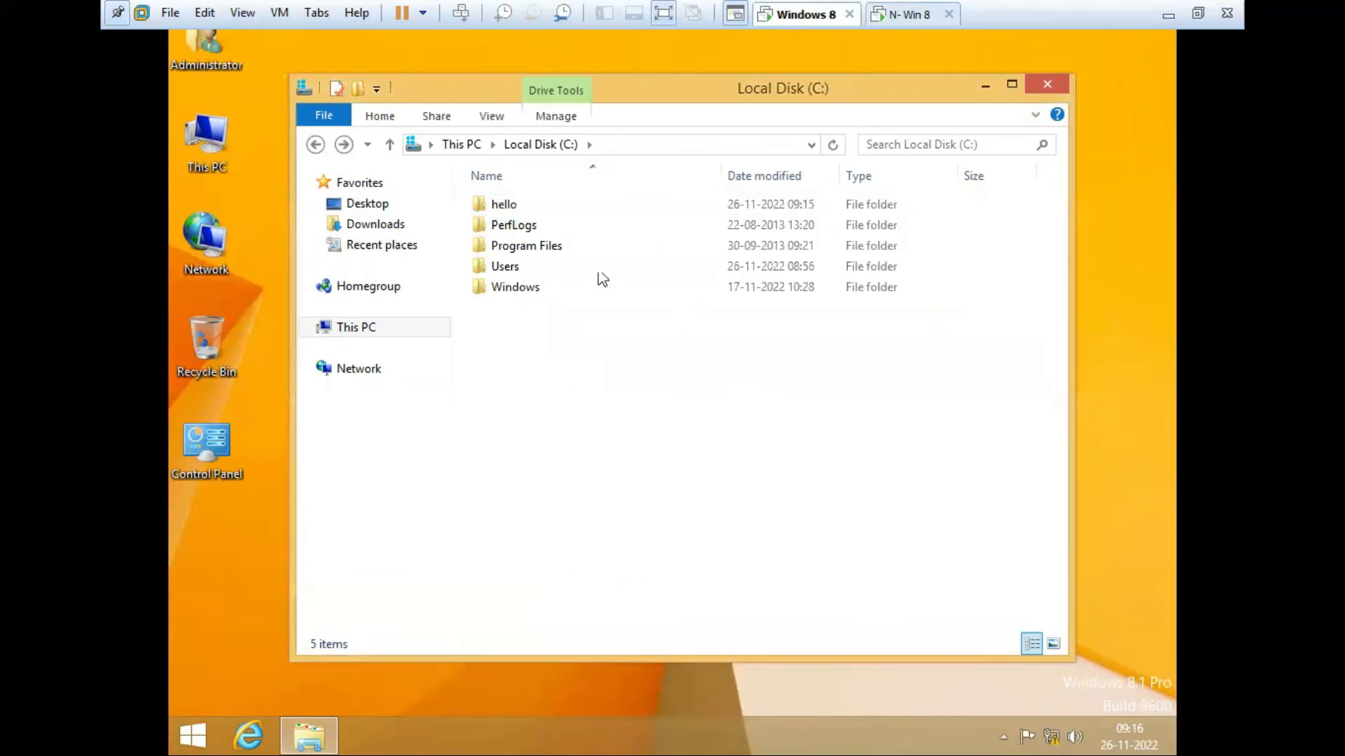
Step: On the N- Win 8 machine, open \\192.168.100.10 from the Run box
{"action": "left_click", "coordinate": [911, 21]}
{"action": "left_click", "coordinate": [874, 280]}
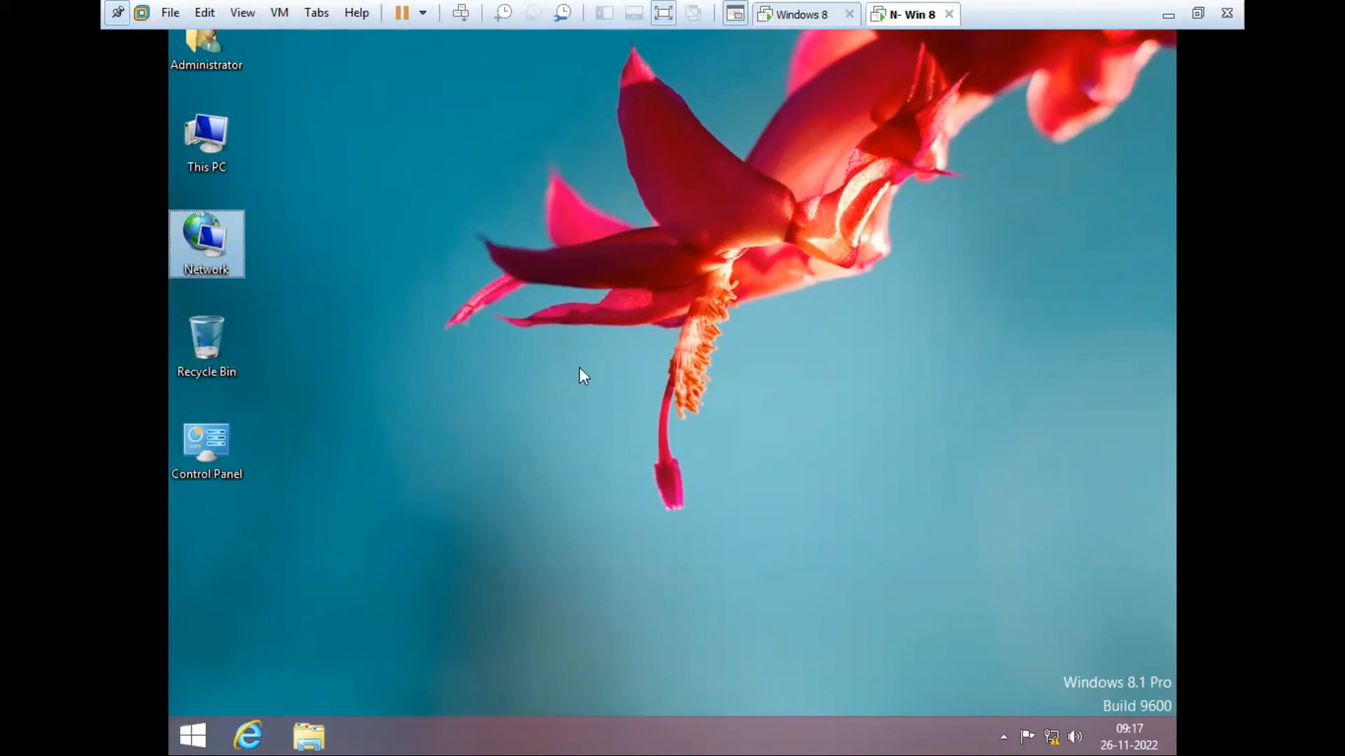
{"action": "key", "text": "super+r"}
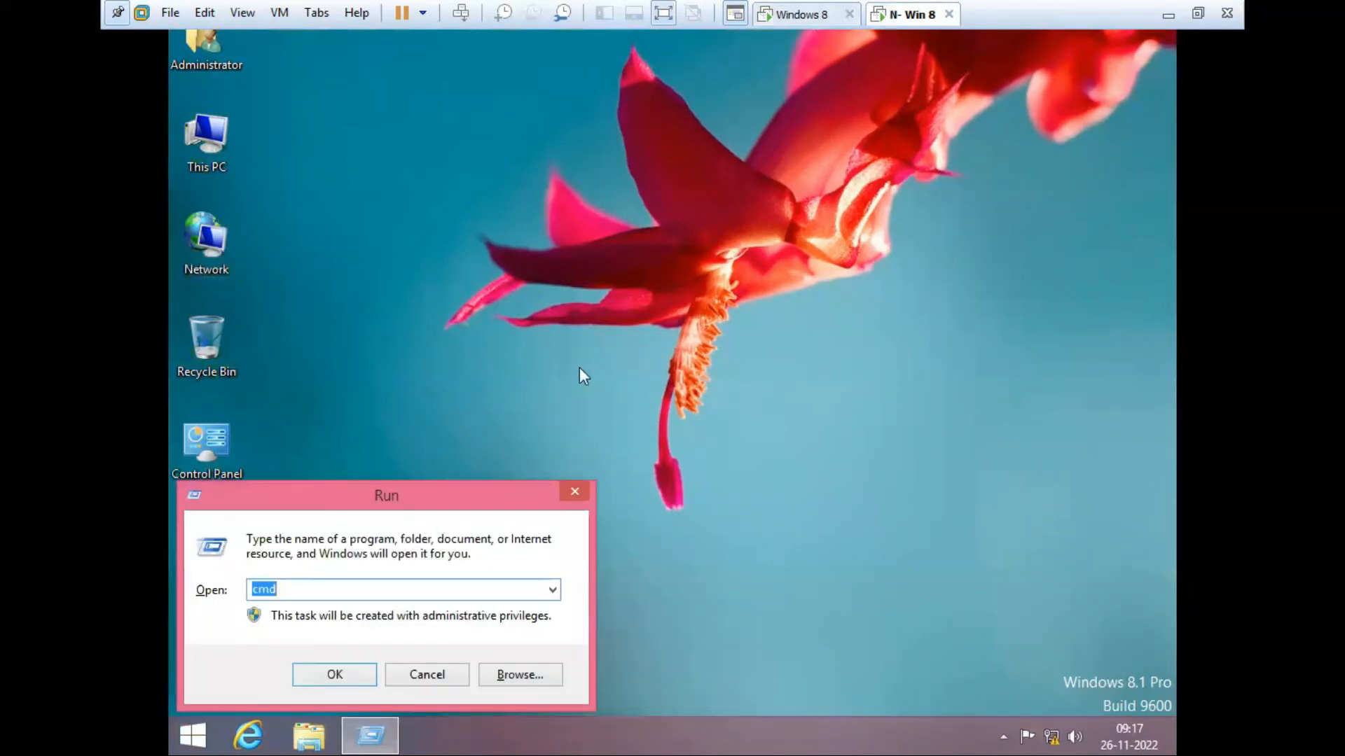
{"action": "type", "text": "\\\\"}
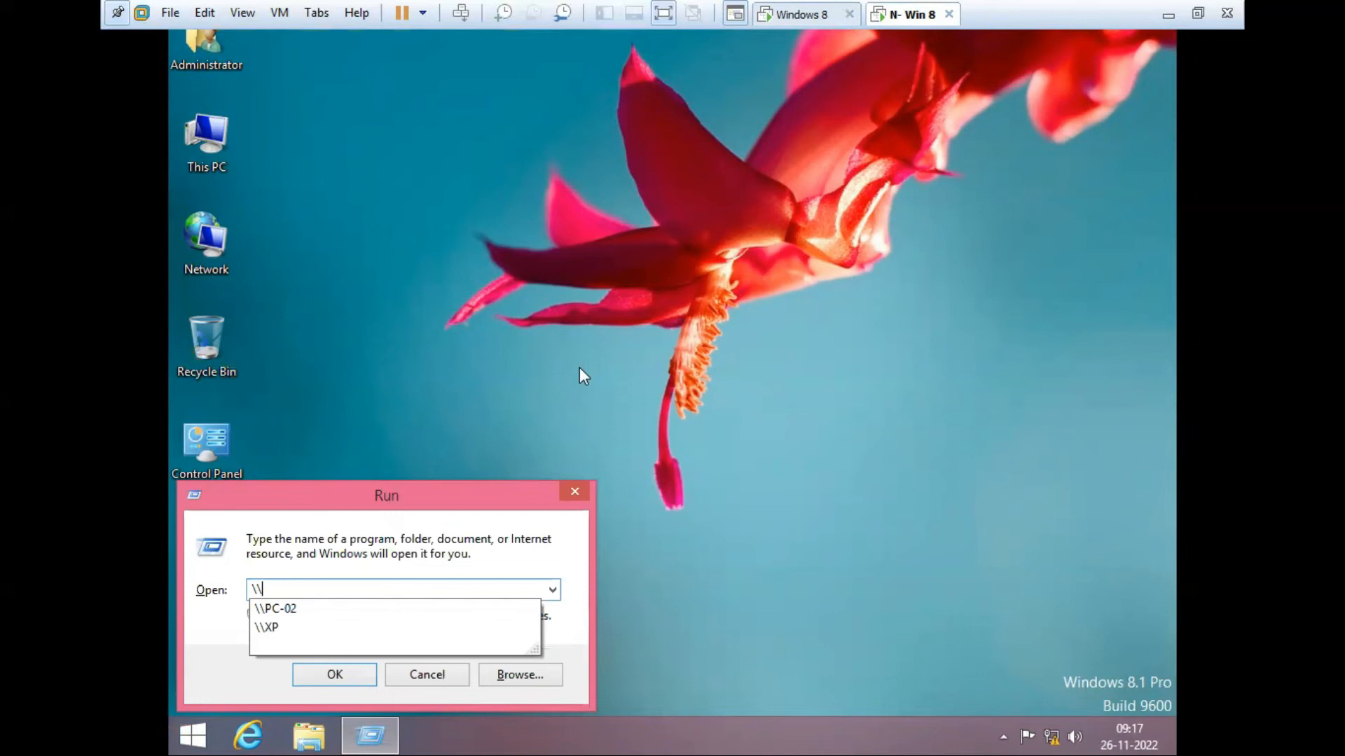
{"action": "type", "text": "192.168.100.10"}
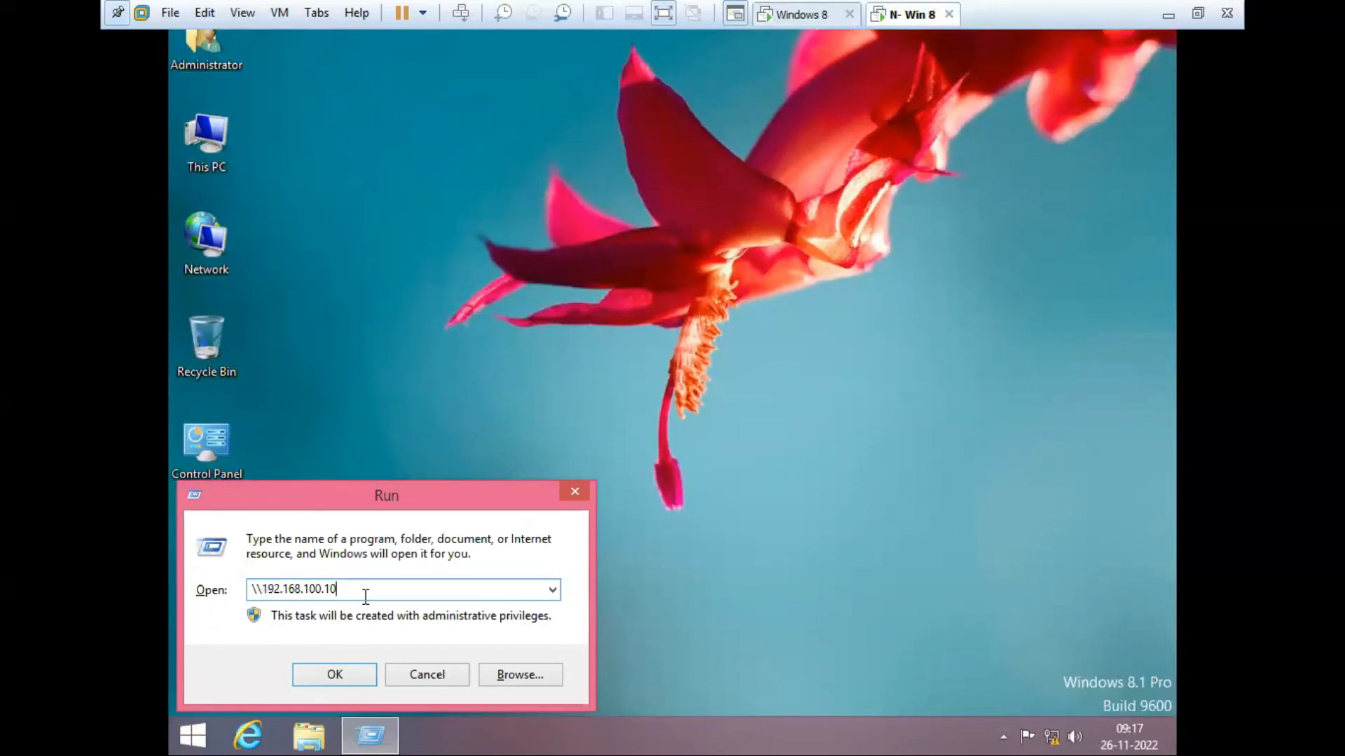
{"action": "key", "text": "Return"}
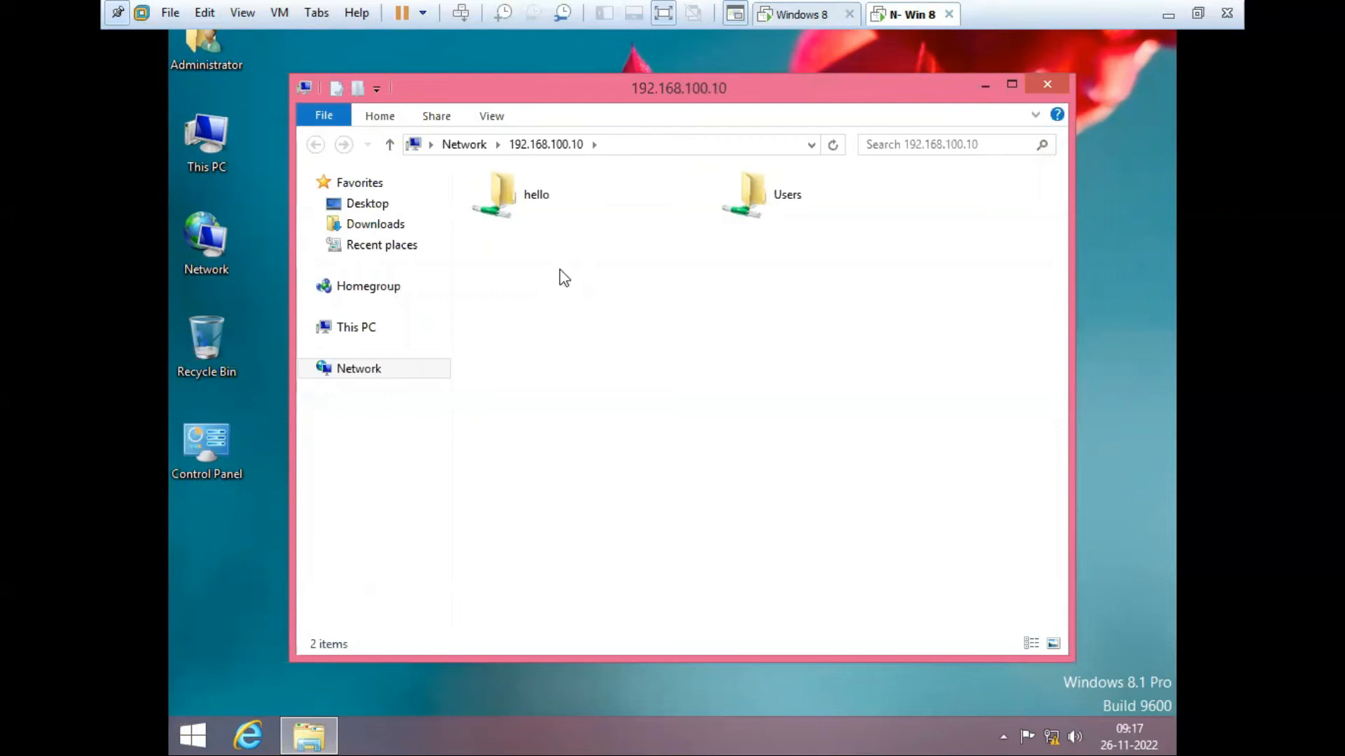
Step: Open the hello share on 192.168.100.10 to reveal h1
{"action": "left_click", "coordinate": [552, 207]}
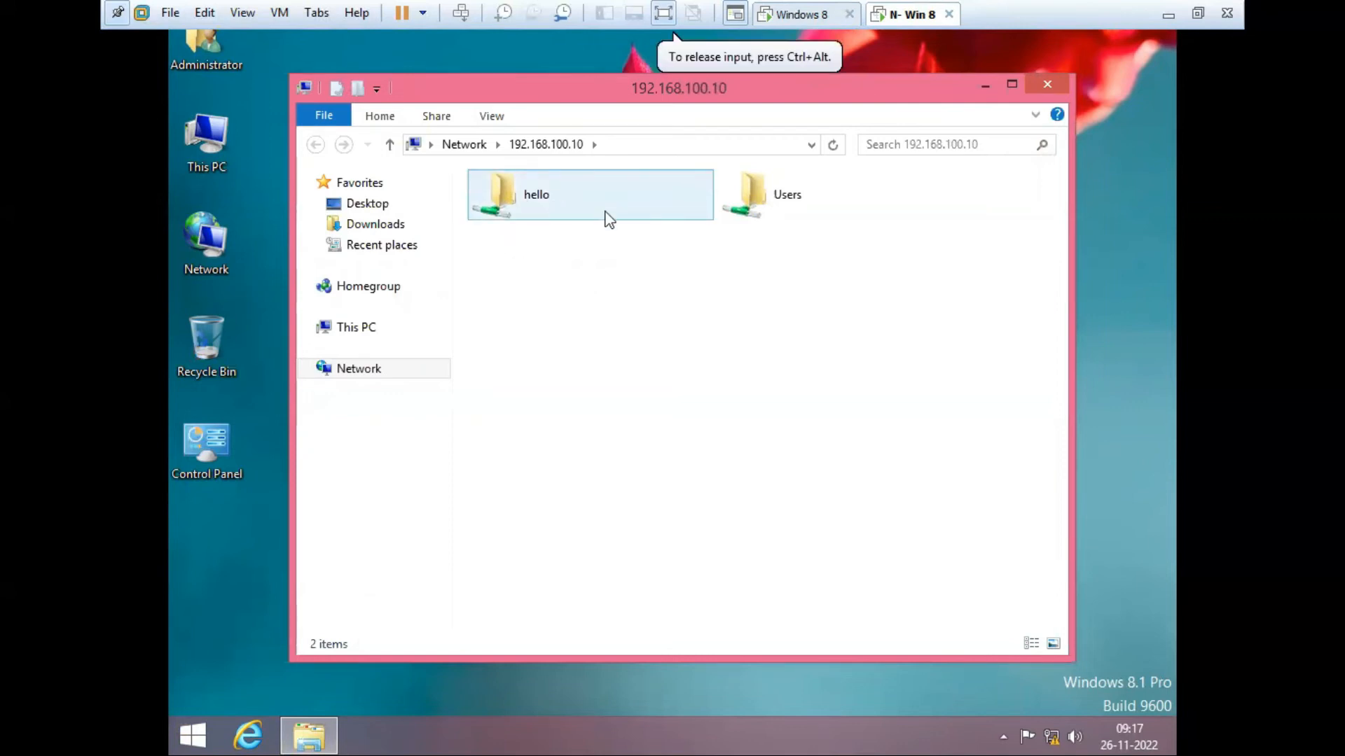
{"action": "double_click", "coordinate": [550, 202]}
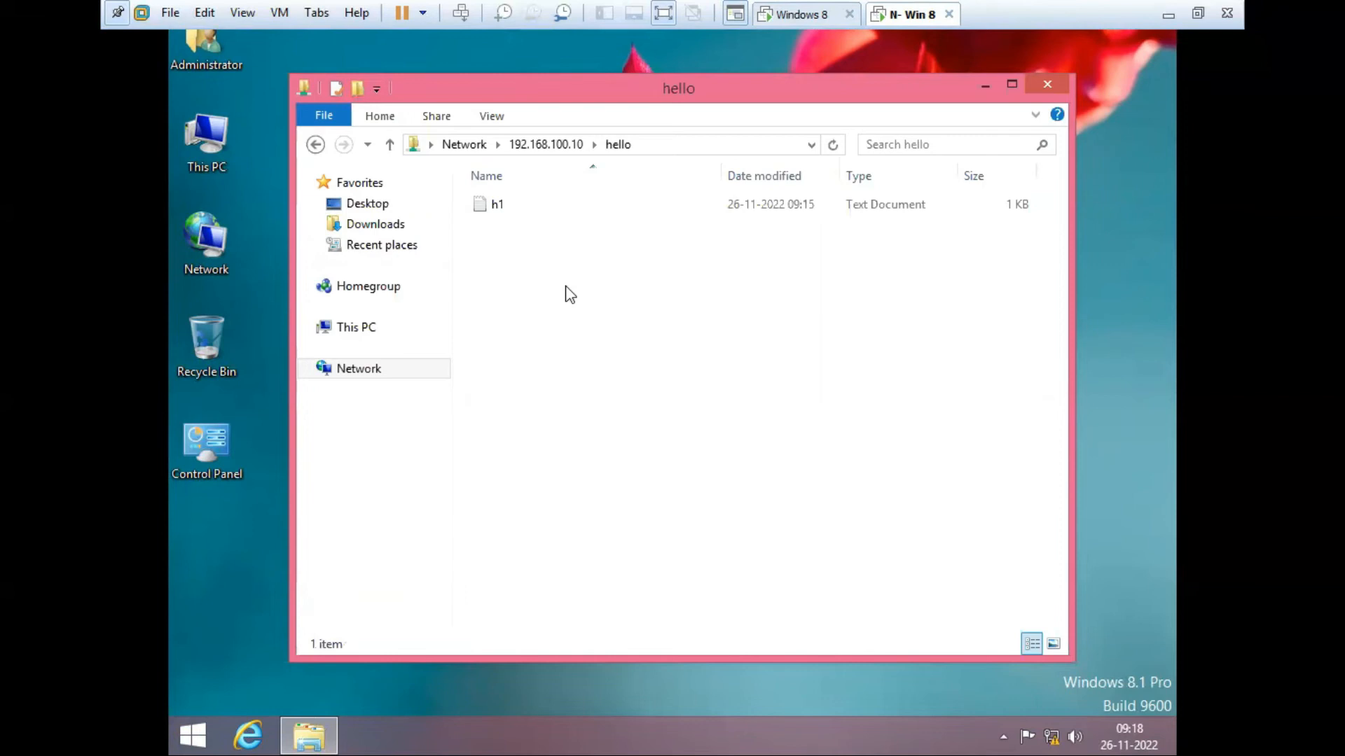
Step: Open the shared h1 in Notepad and set its font size to 36
{"action": "double_click", "coordinate": [498, 205]}
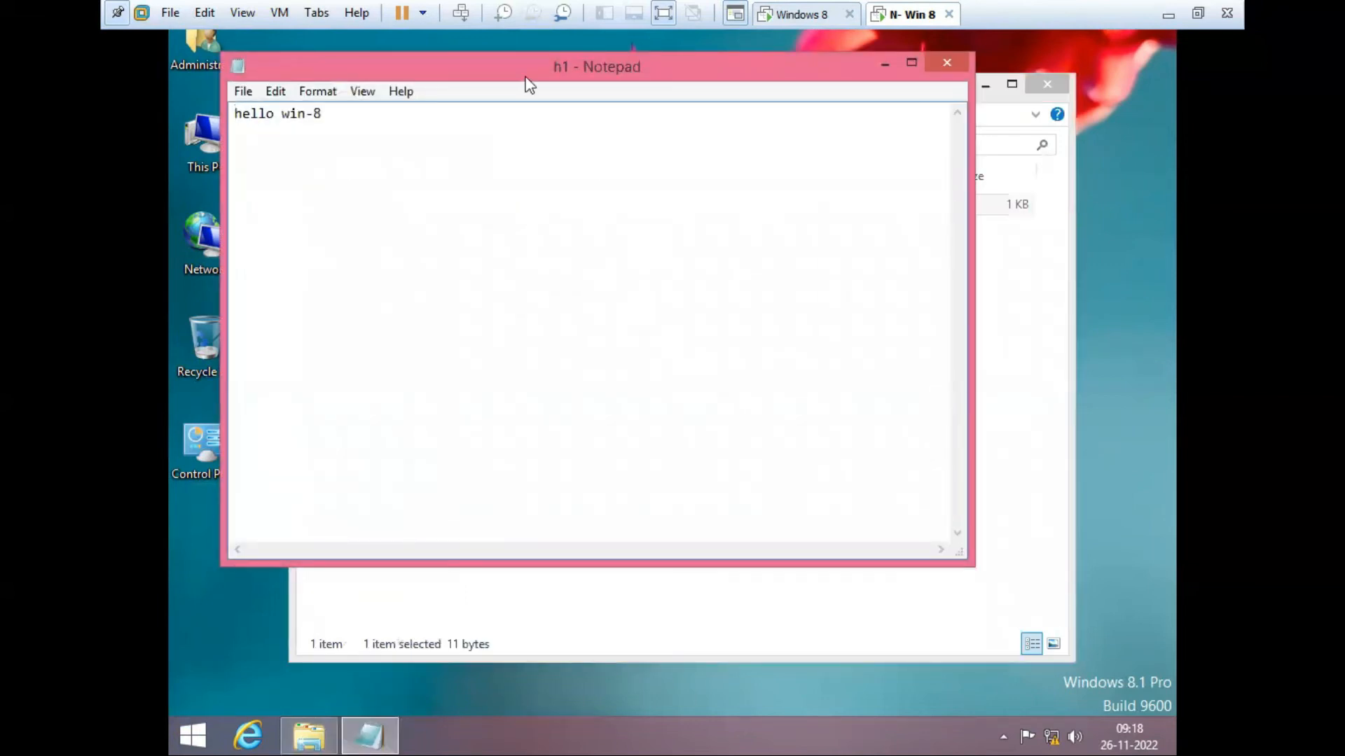
{"action": "left_click_drag", "start_coordinate": [528, 84], "coordinate": [707, 154]}
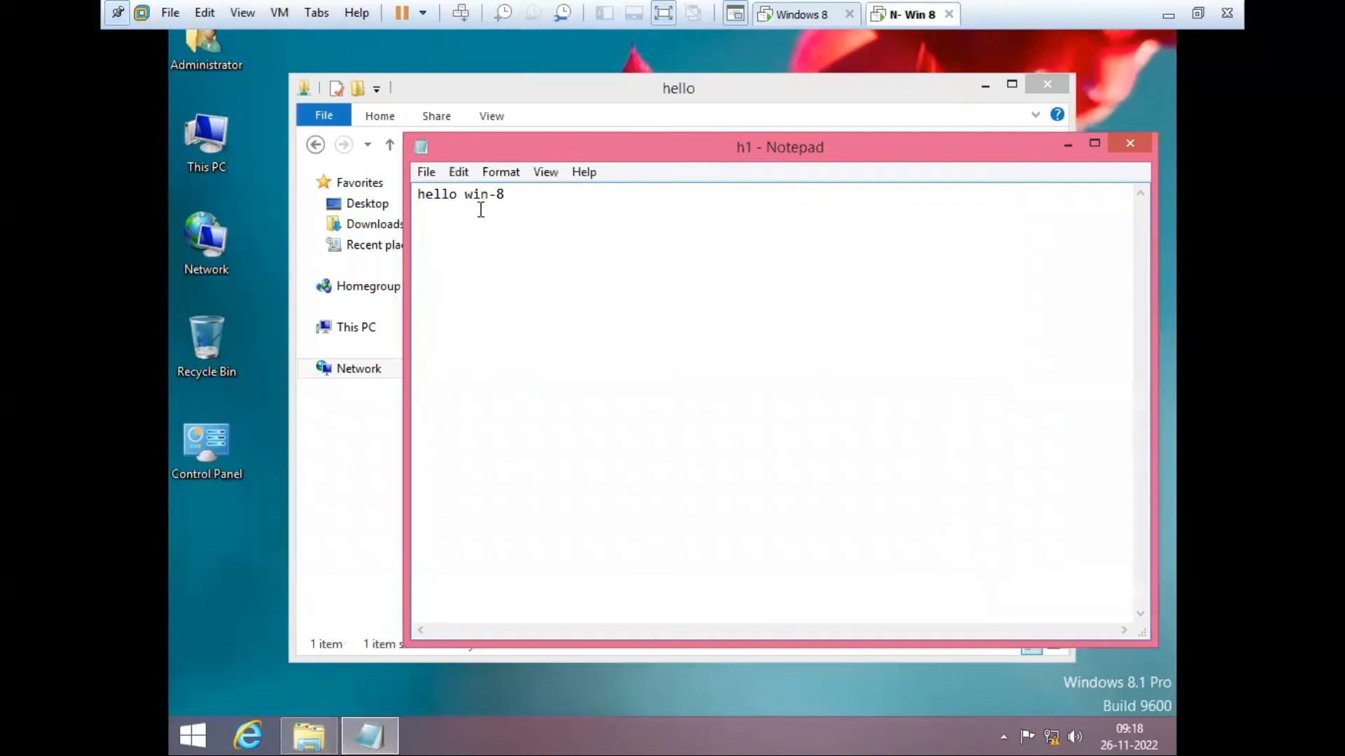
{"action": "left_click", "coordinate": [499, 172]}
{"action": "left_click", "coordinate": [518, 217]}
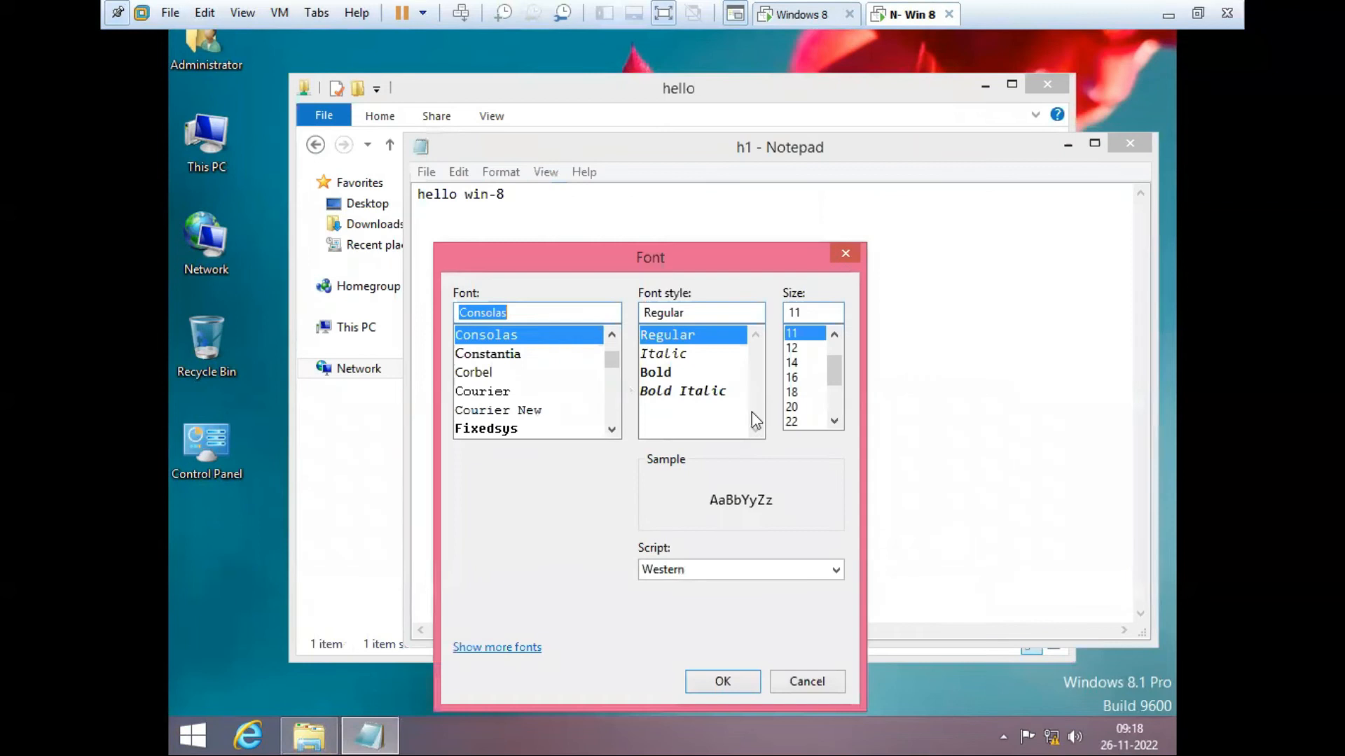
{"action": "left_click", "coordinate": [834, 421]}
{"action": "left_click", "coordinate": [834, 421]}
{"action": "left_click", "coordinate": [835, 421]}
{"action": "left_click", "coordinate": [835, 421]}
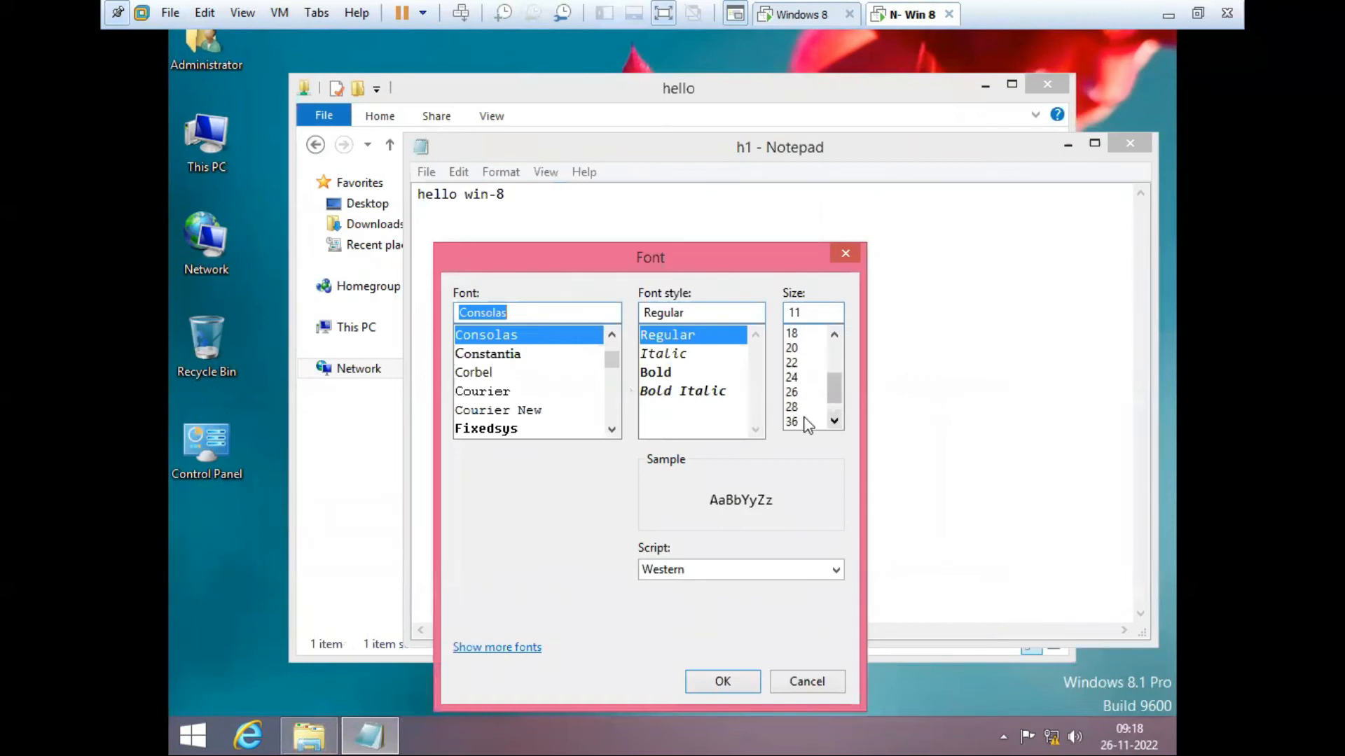
{"action": "left_click", "coordinate": [798, 421]}
{"action": "left_click", "coordinate": [725, 683]}
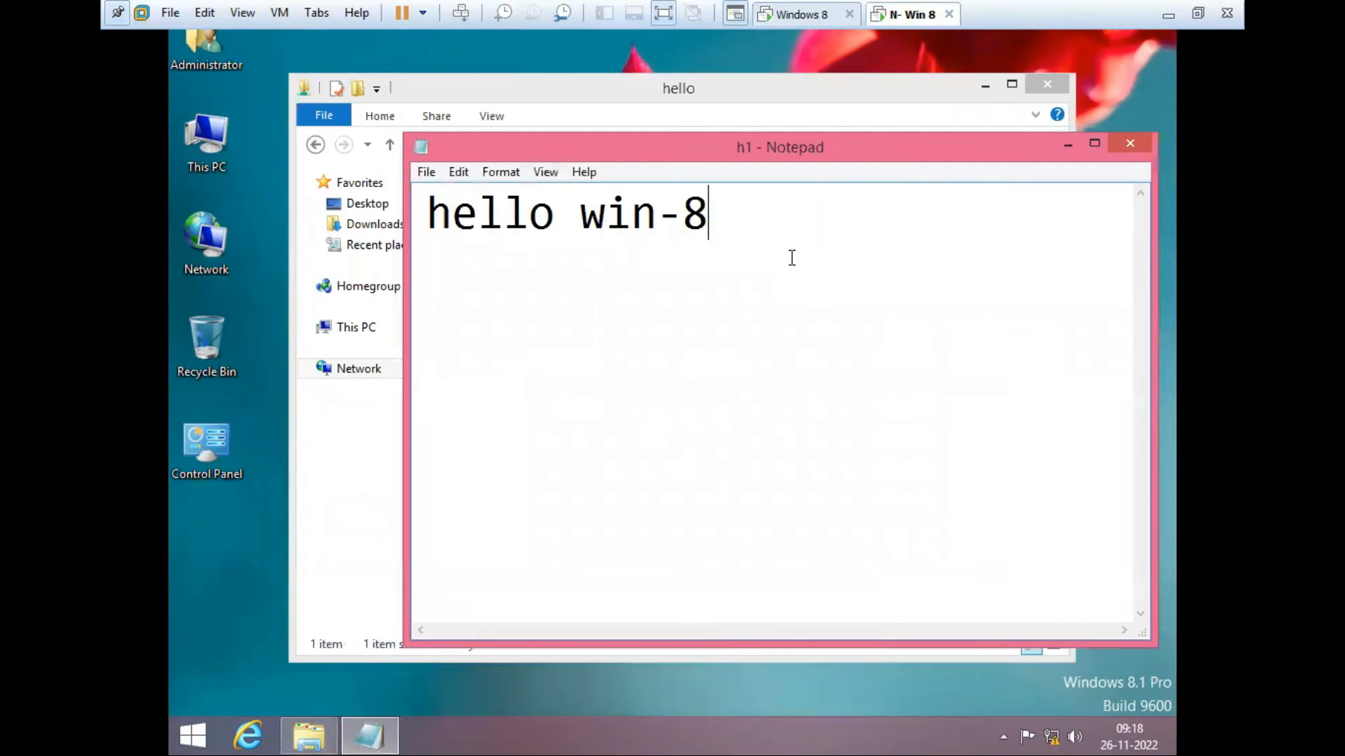
Step: Add a second line with a city and postal code, then save h1
{"action": "key", "text": "Return"}
{"action": "type", "text": "delhi"}
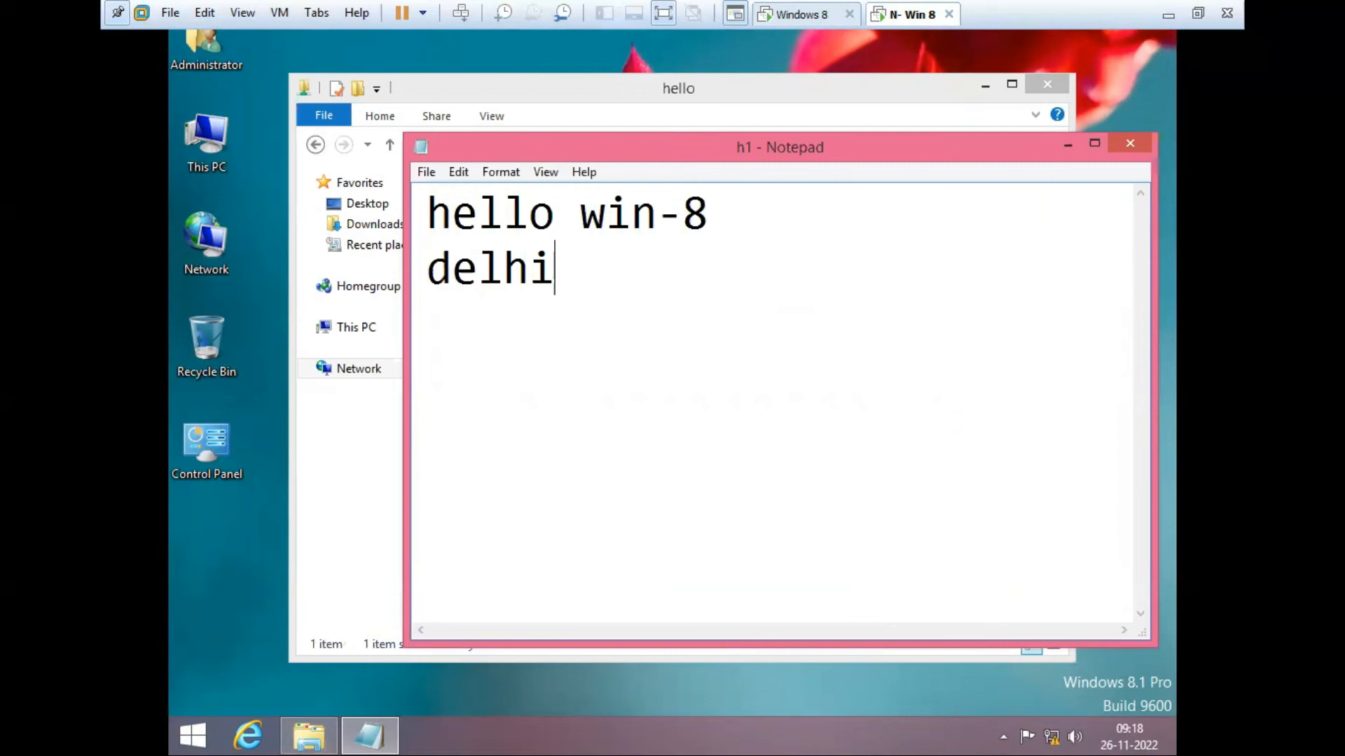
{"action": "type", "text": " 1100"}
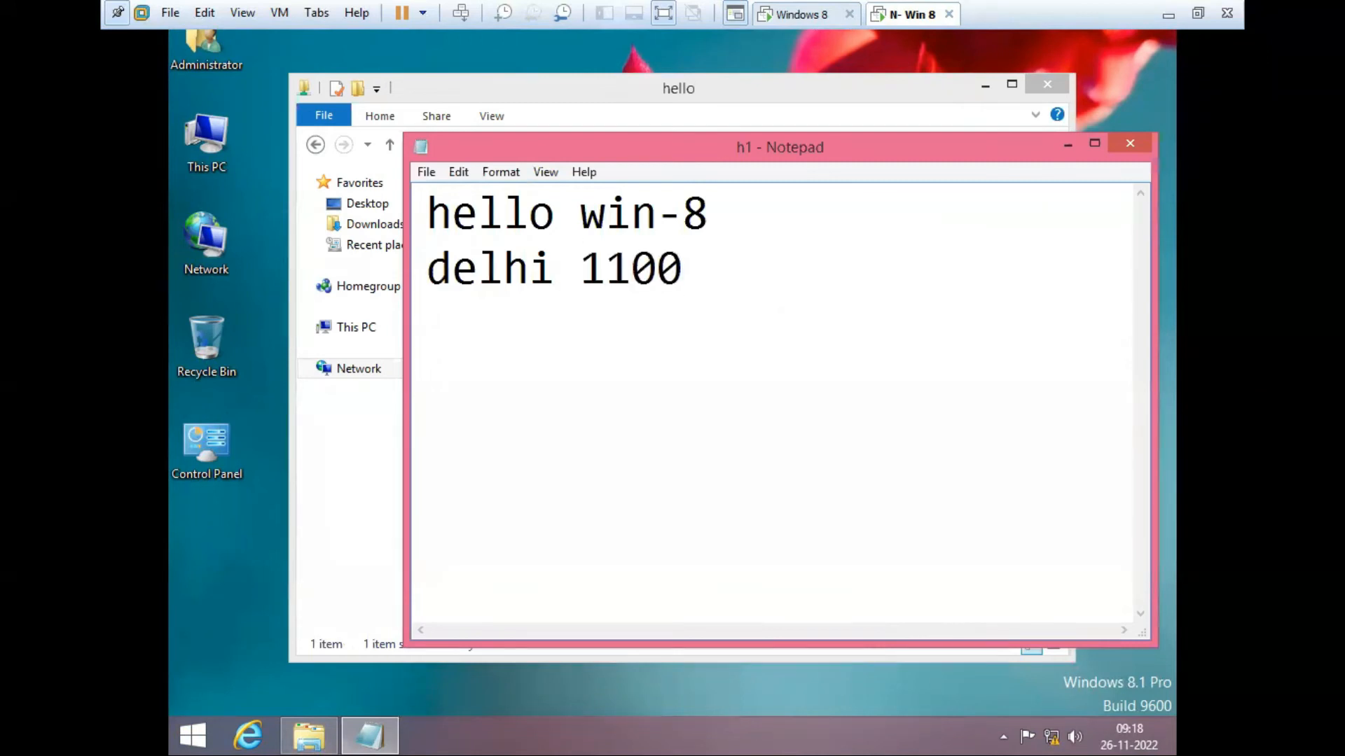
{"action": "type", "text": "01"}
{"action": "left_click", "coordinate": [426, 172]}
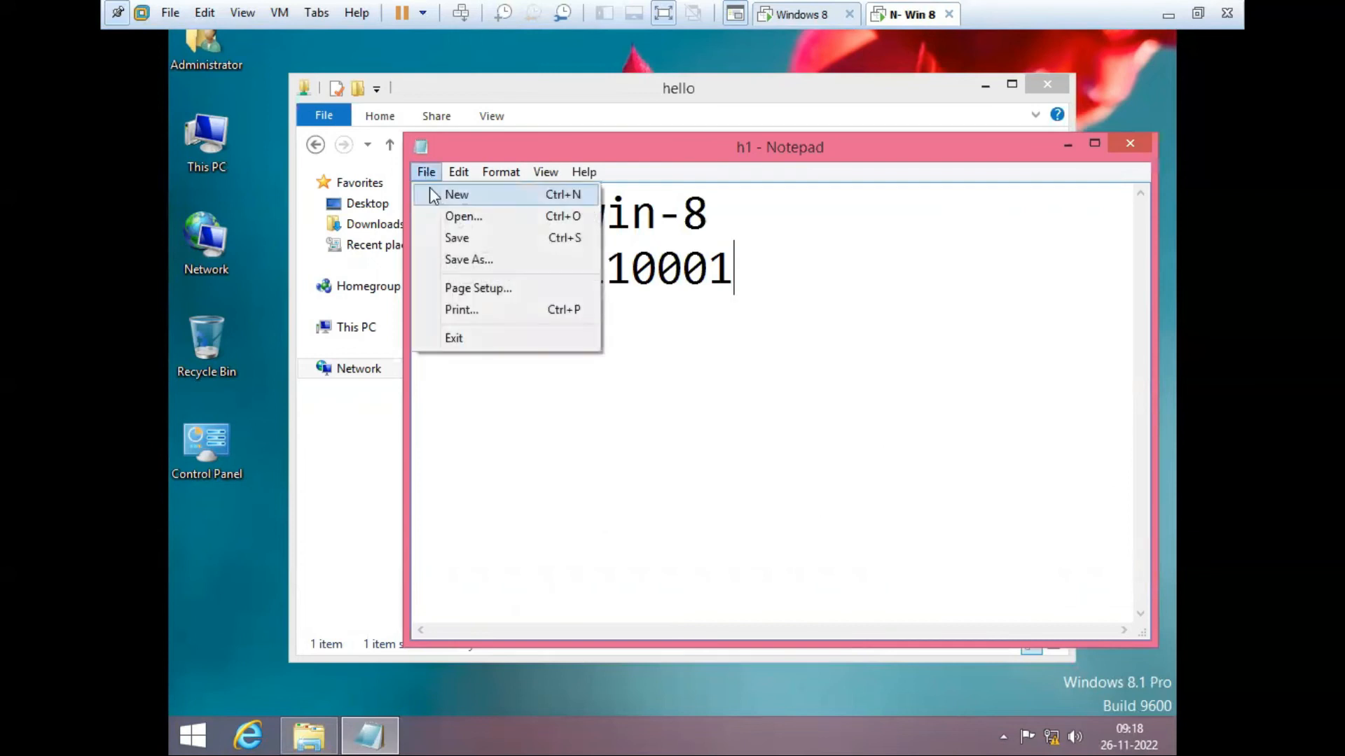
{"action": "left_click", "coordinate": [455, 238]}
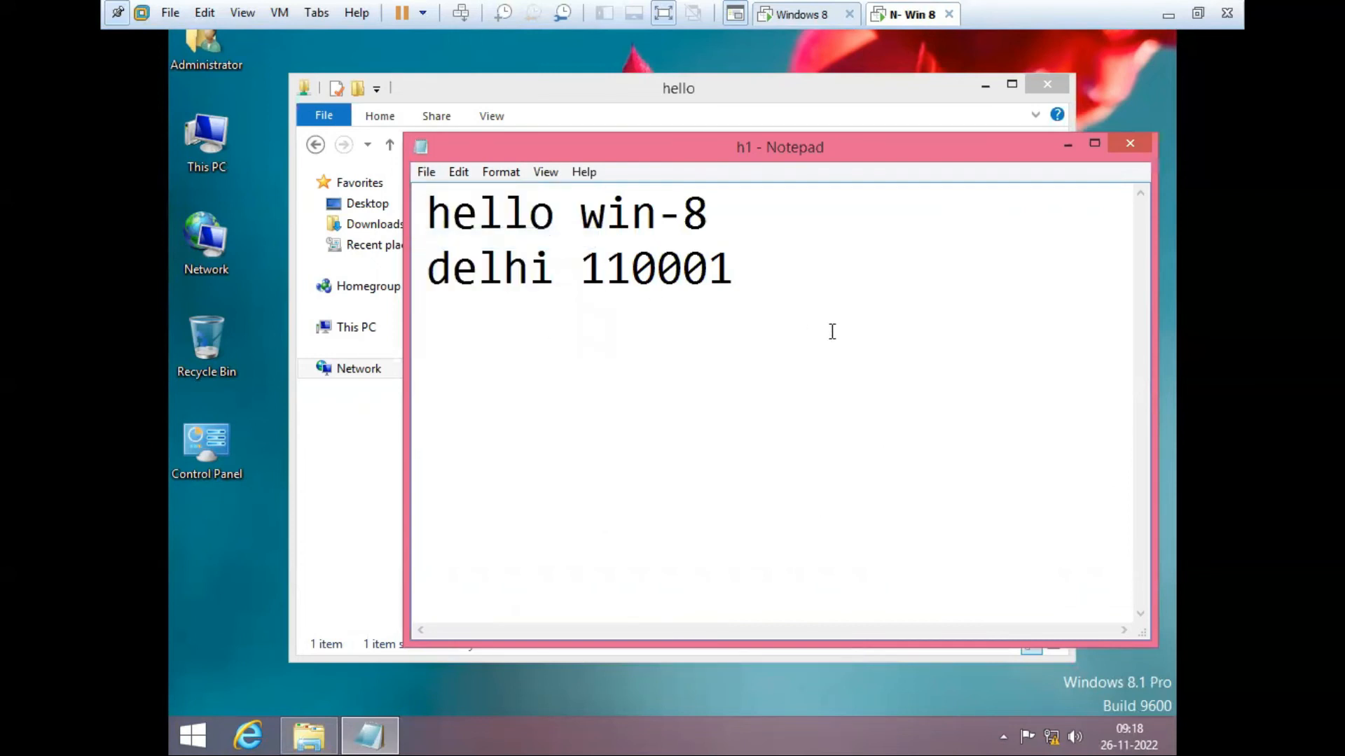
Step: On the Windows 8 machine, open C:\hello\h1 to check it shows both lines
{"action": "left_click", "coordinate": [799, 17]}
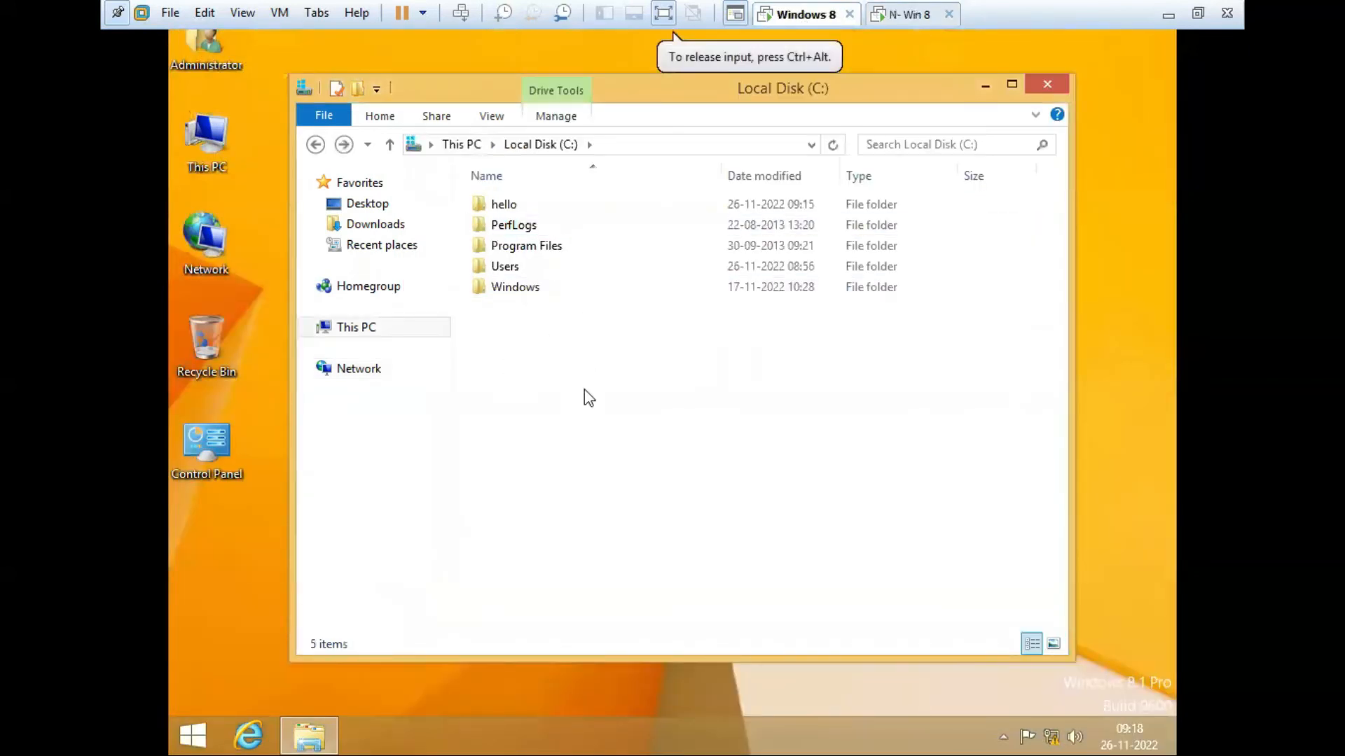
{"action": "double_click", "coordinate": [511, 206]}
{"action": "double_click", "coordinate": [506, 205]}
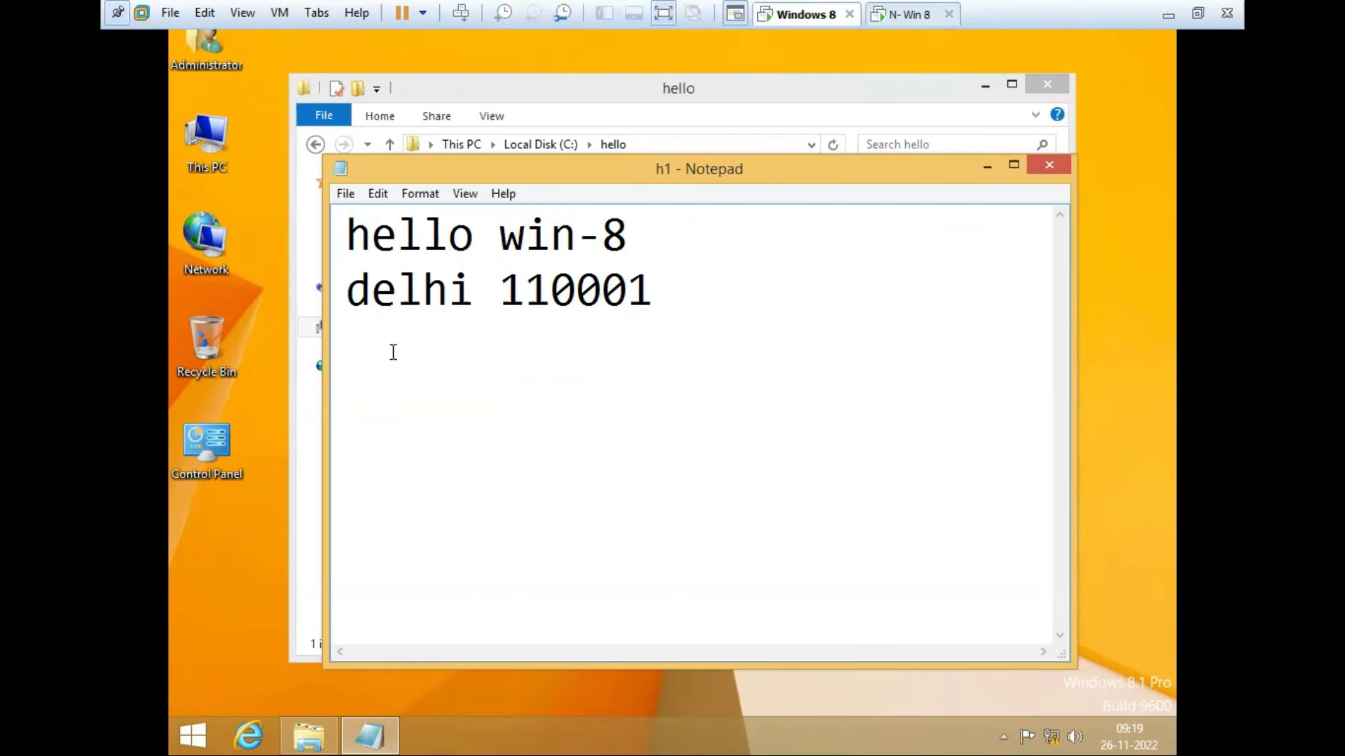
Step: View and close the System window, then close the h1 Notepad window
{"action": "right_click", "coordinate": [178, 122]}
{"action": "left_click", "coordinate": [271, 327]}
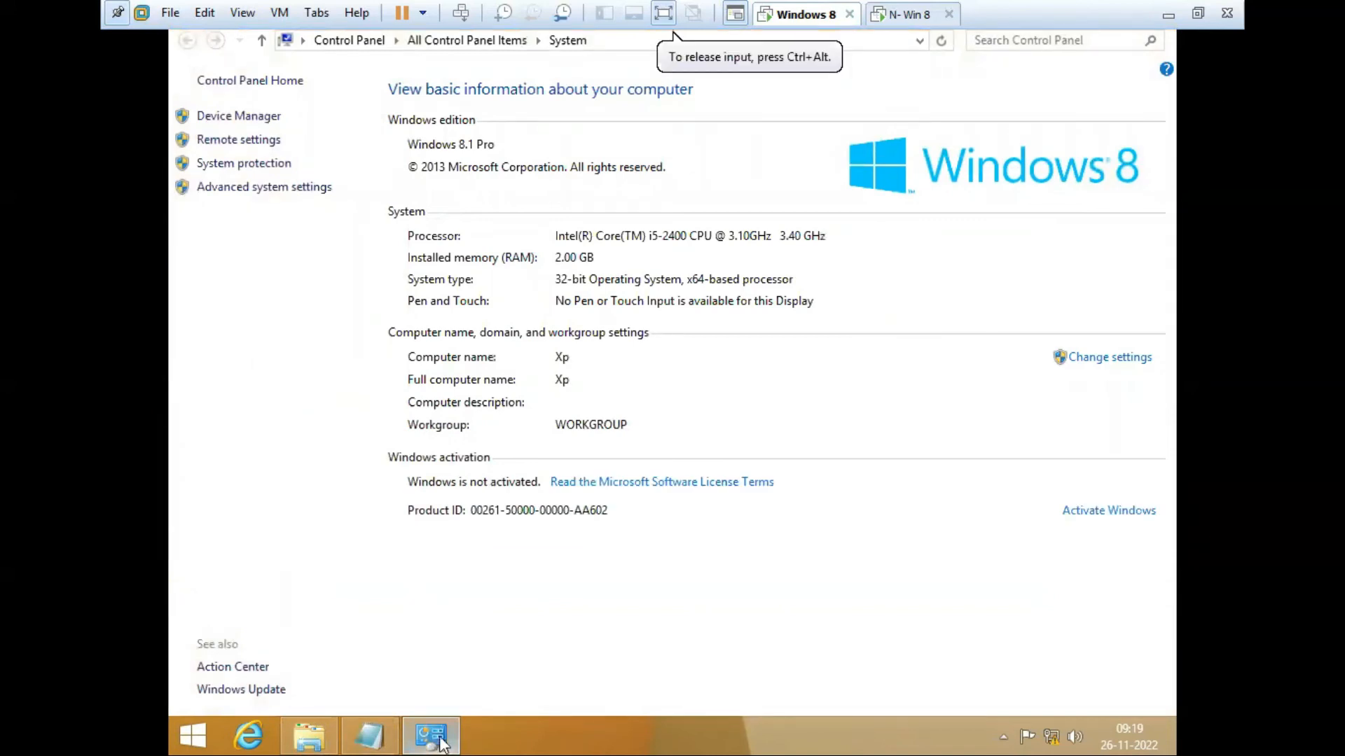
{"action": "mouse_move", "coordinate": [432, 734]}
{"action": "left_click", "coordinate": [522, 541]}
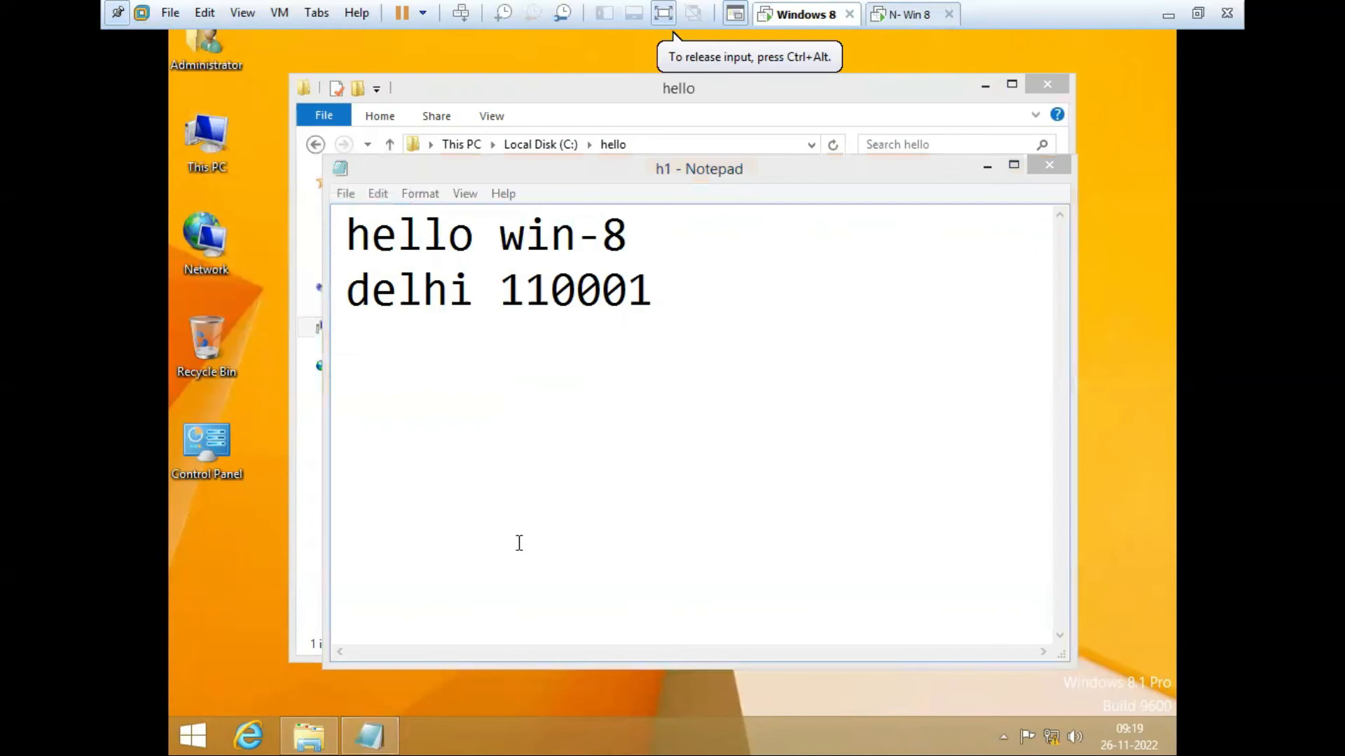
{"action": "left_click", "coordinate": [1049, 165]}
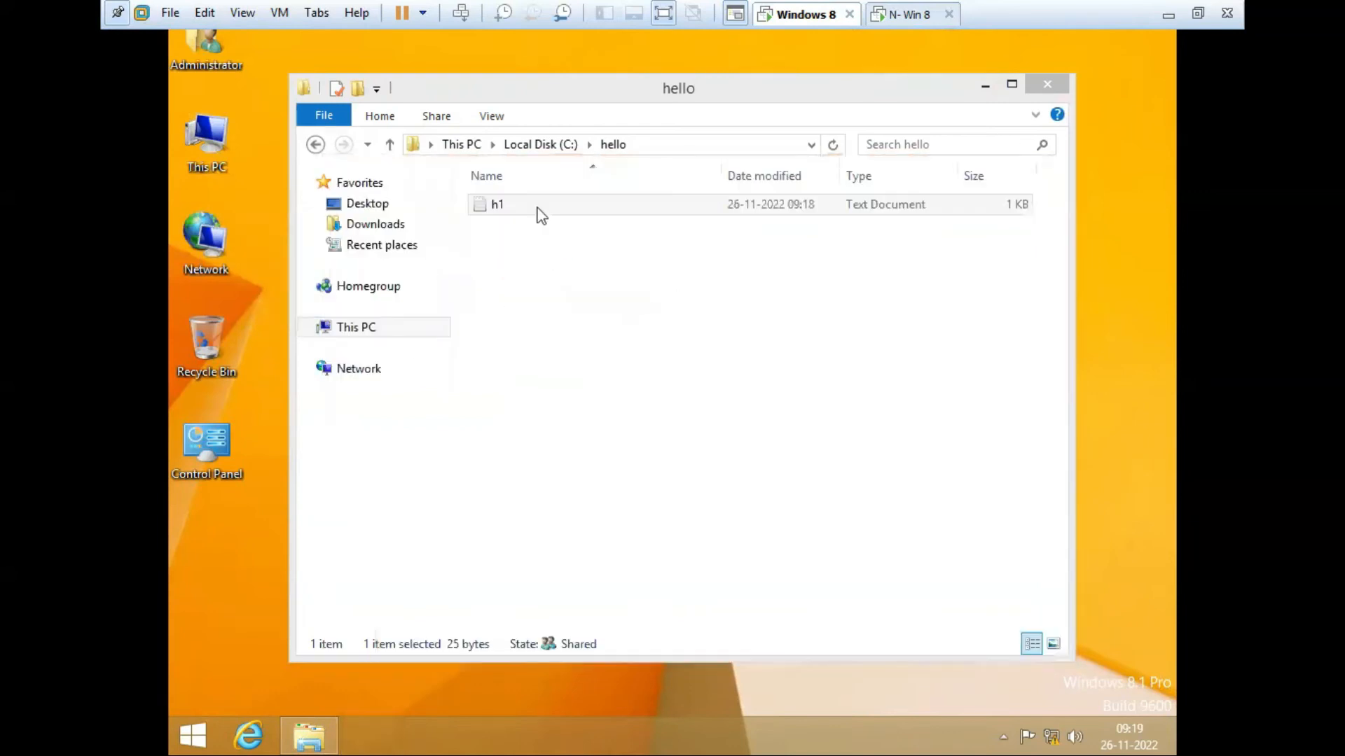
Step: Back on drive C:, check the hello folder's sharing status in its Properties
{"action": "left_click", "coordinate": [318, 145]}
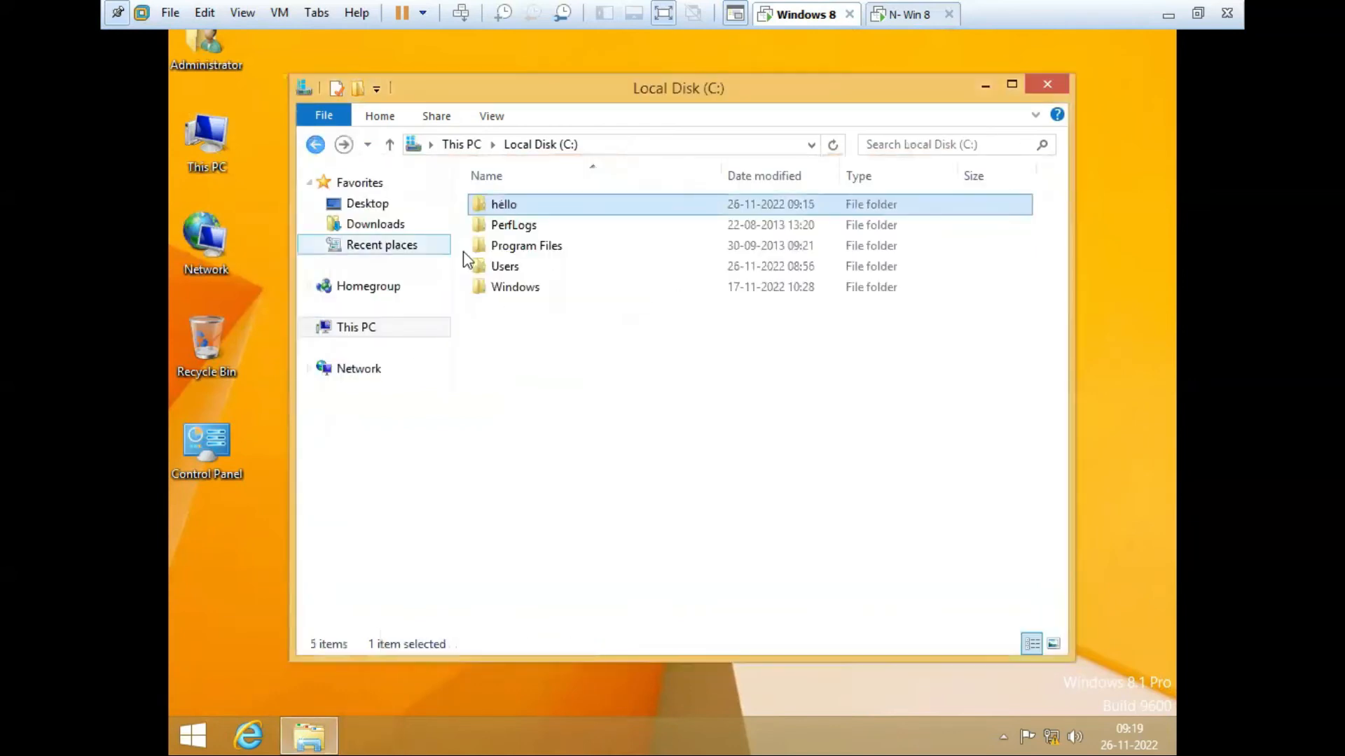
{"action": "right_click", "coordinate": [502, 207]}
{"action": "left_click", "coordinate": [581, 493]}
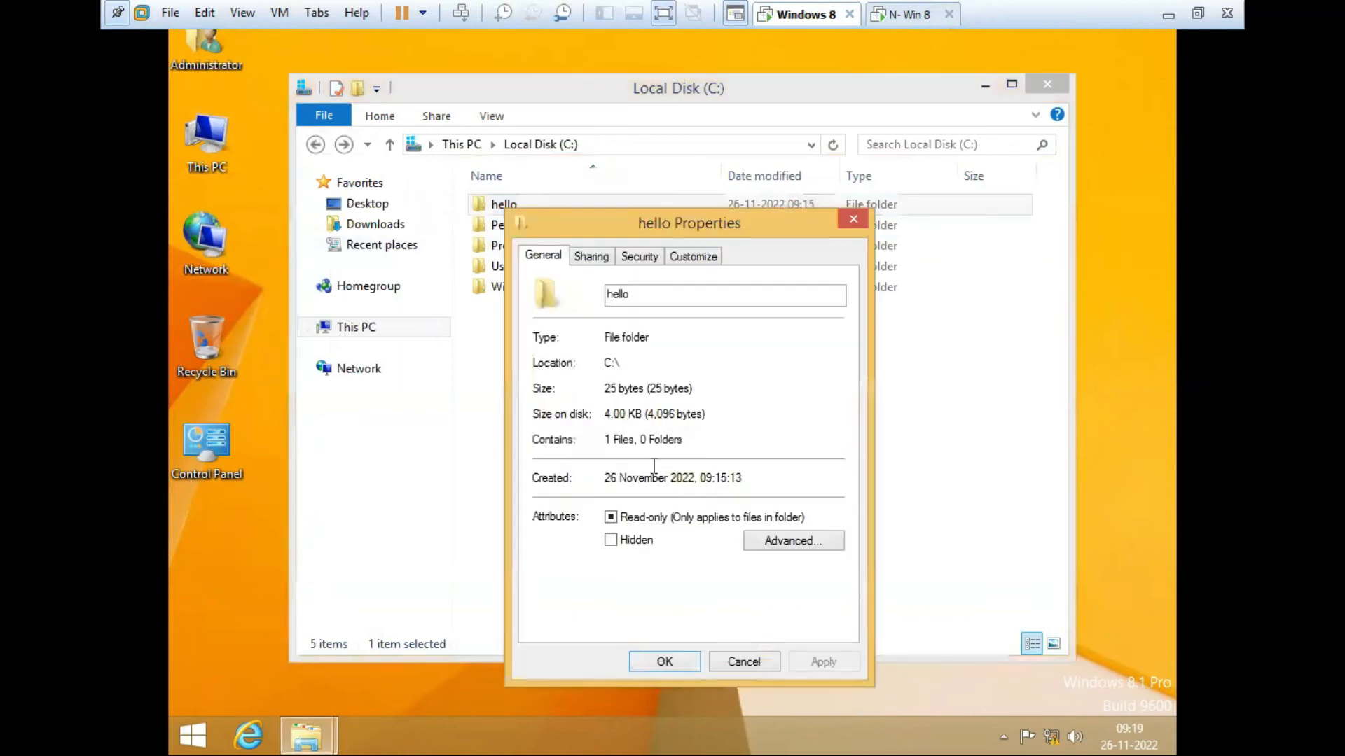
{"action": "left_click", "coordinate": [591, 257]}
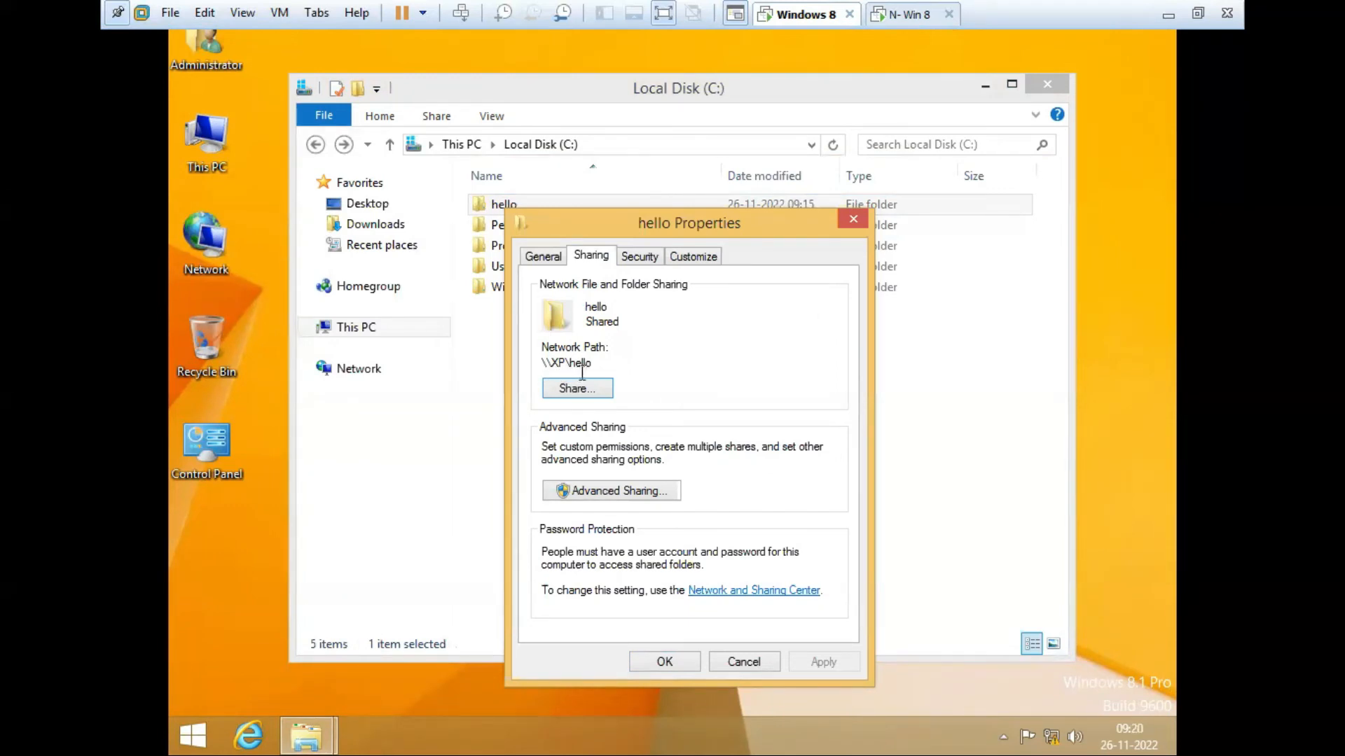
{"action": "left_click", "coordinate": [853, 220]}
Step: On N- Win 8, close the h1 Notepad and hello folder windows and refresh the desktop
{"action": "left_click", "coordinate": [903, 14]}
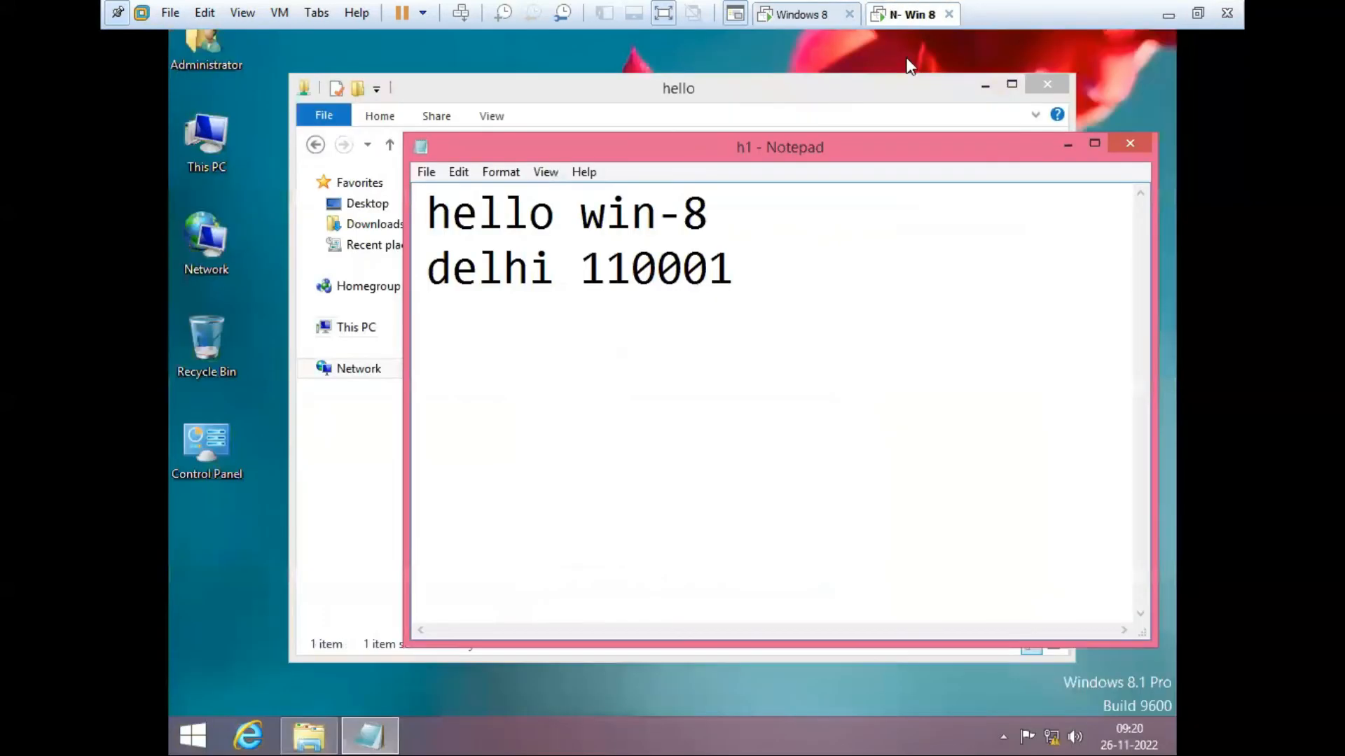
{"action": "left_click", "coordinate": [1140, 145]}
{"action": "left_click", "coordinate": [1043, 87]}
{"action": "right_click", "coordinate": [614, 274]}
{"action": "left_click", "coordinate": [659, 314]}
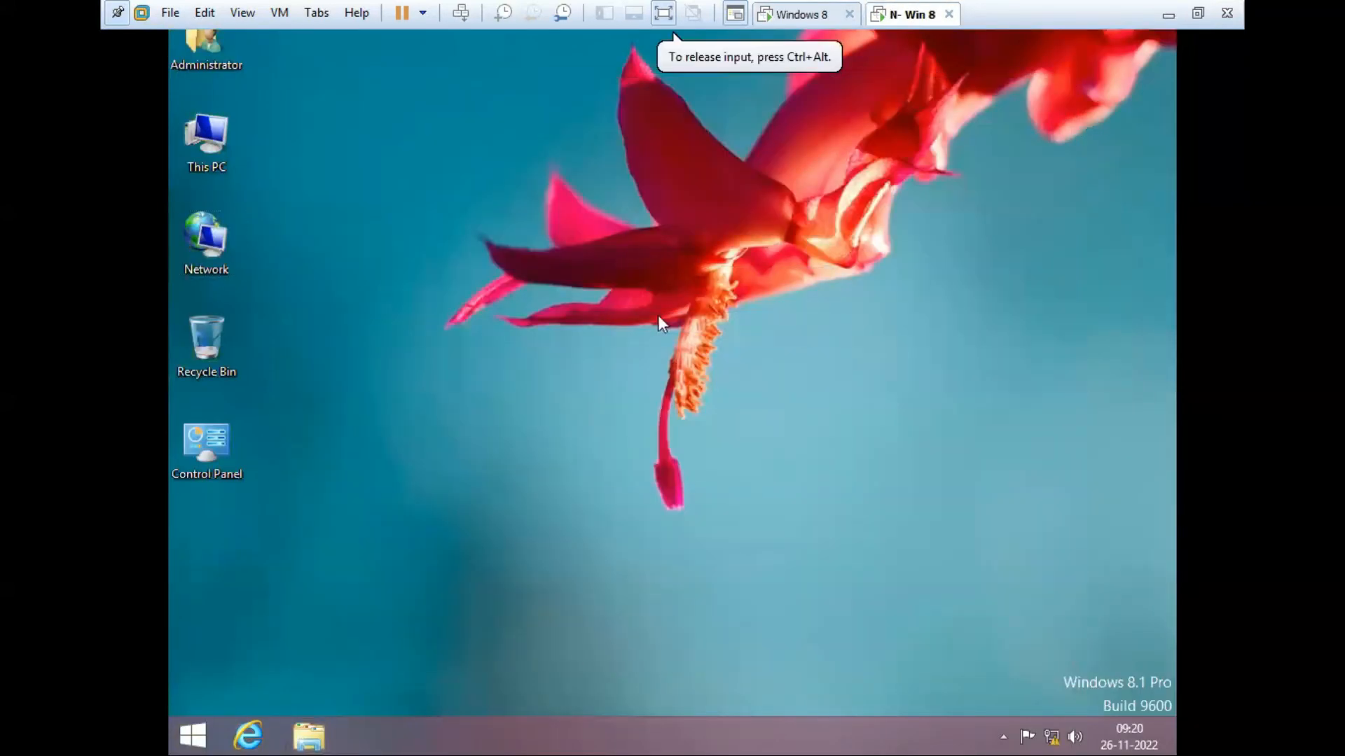
Step: Open \\xp\hello via Run, view h1, then close the shared folder window
{"action": "key", "text": "super+r"}
{"action": "type", "text": "\\\\"}
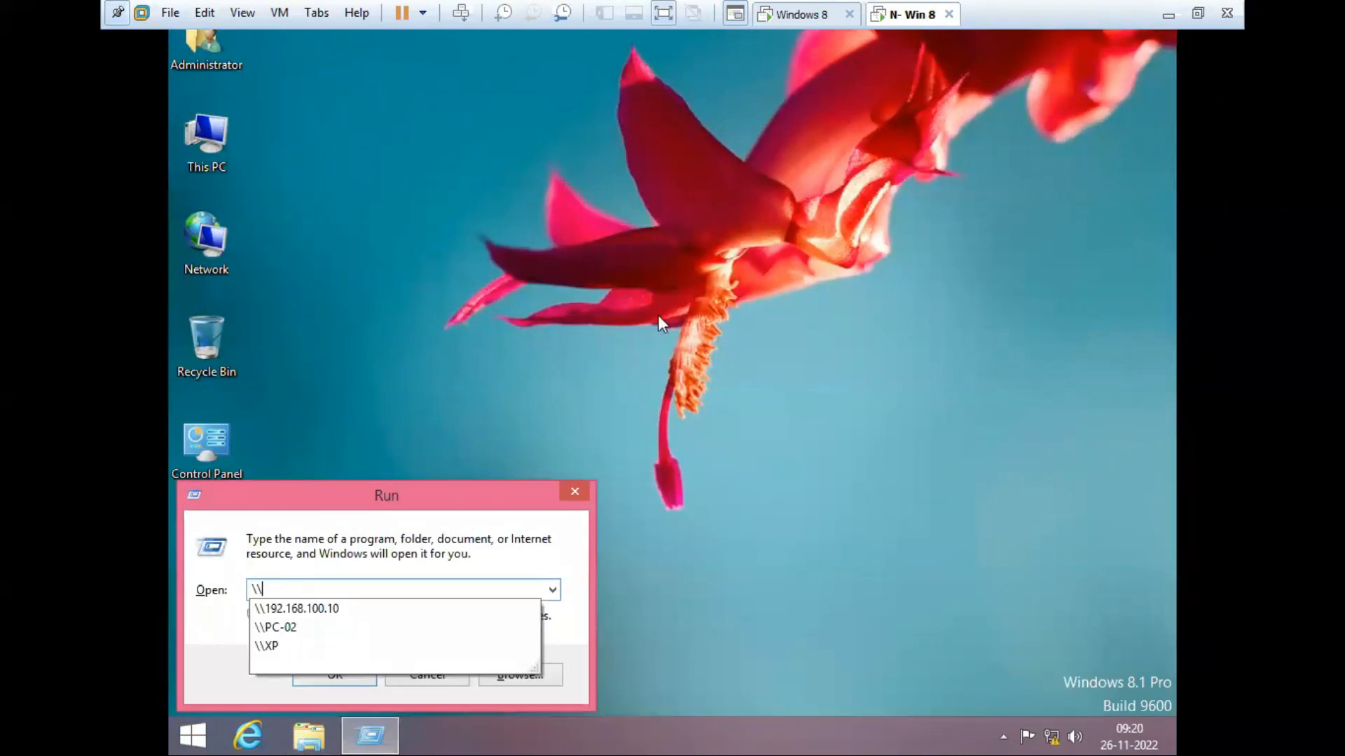
{"action": "type", "text": "xp"}
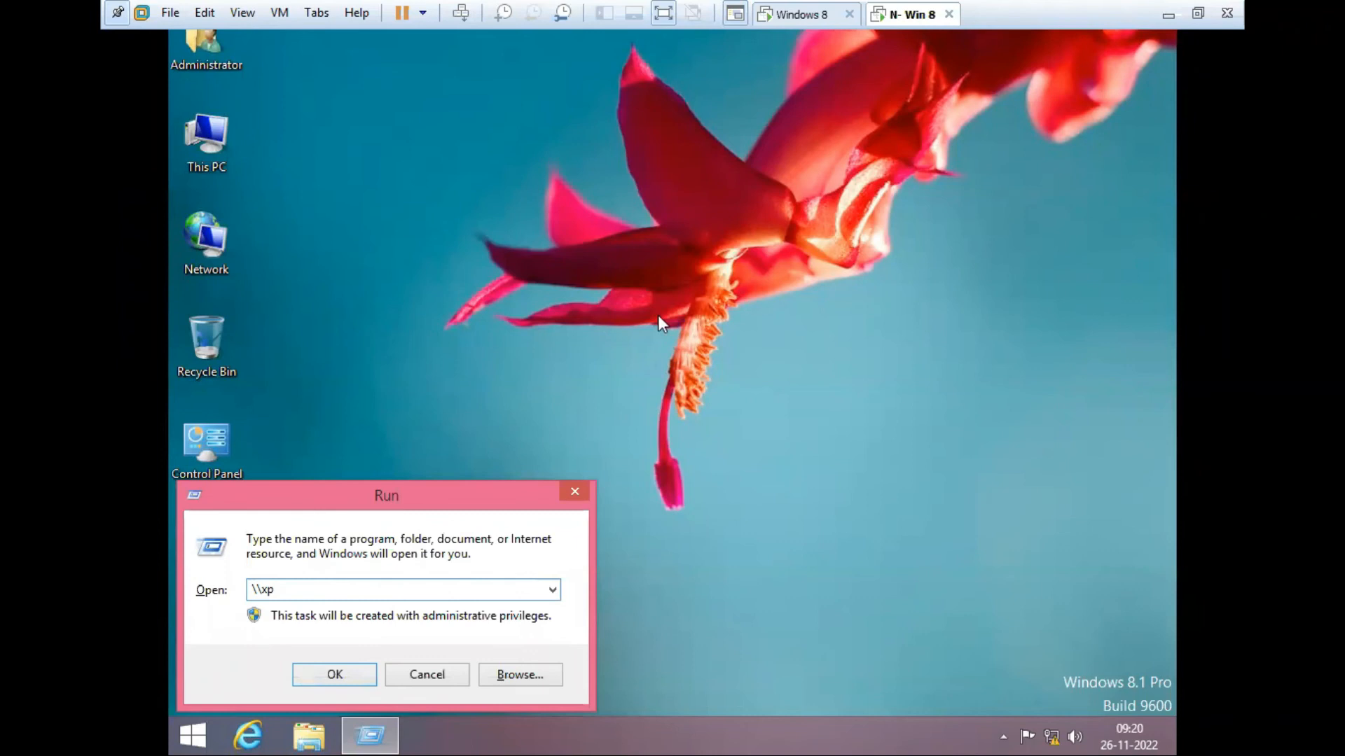
{"action": "type", "text": "\\hell"}
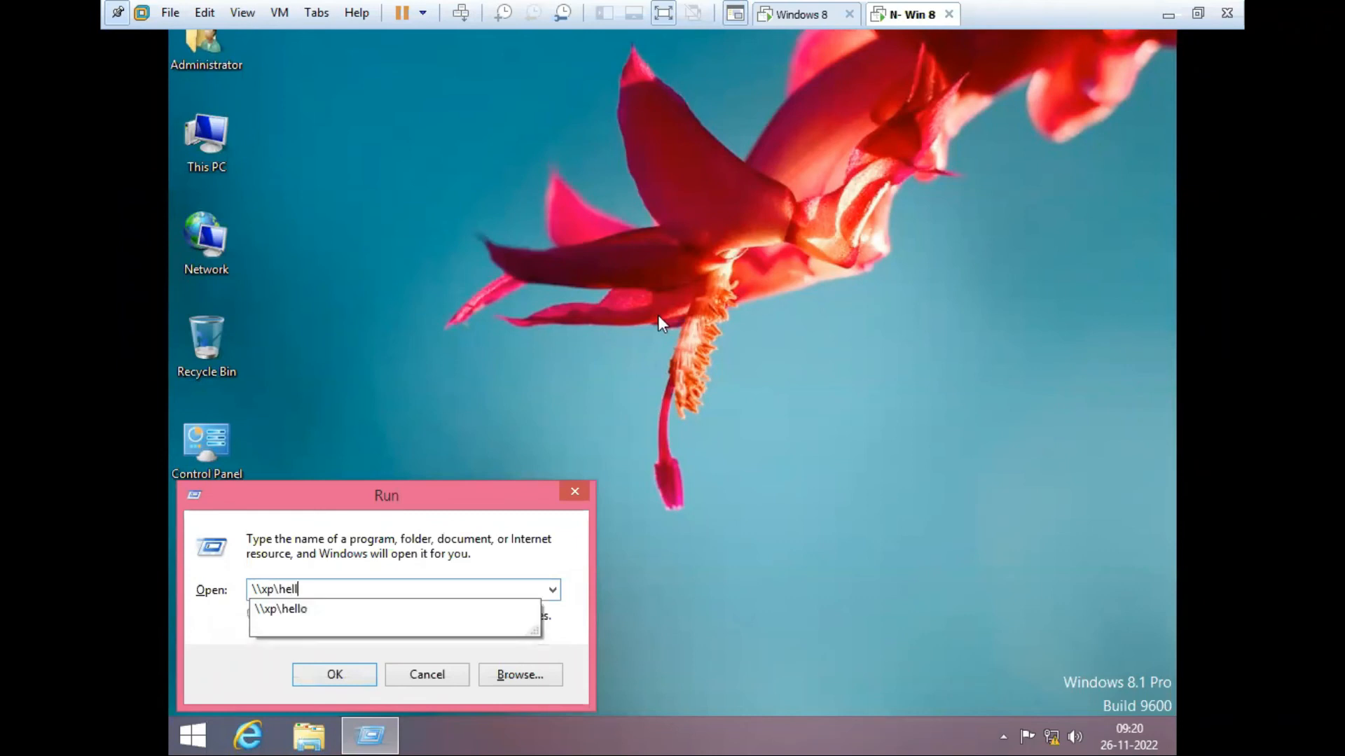
{"action": "type", "text": "o"}
{"action": "key", "text": "Return"}
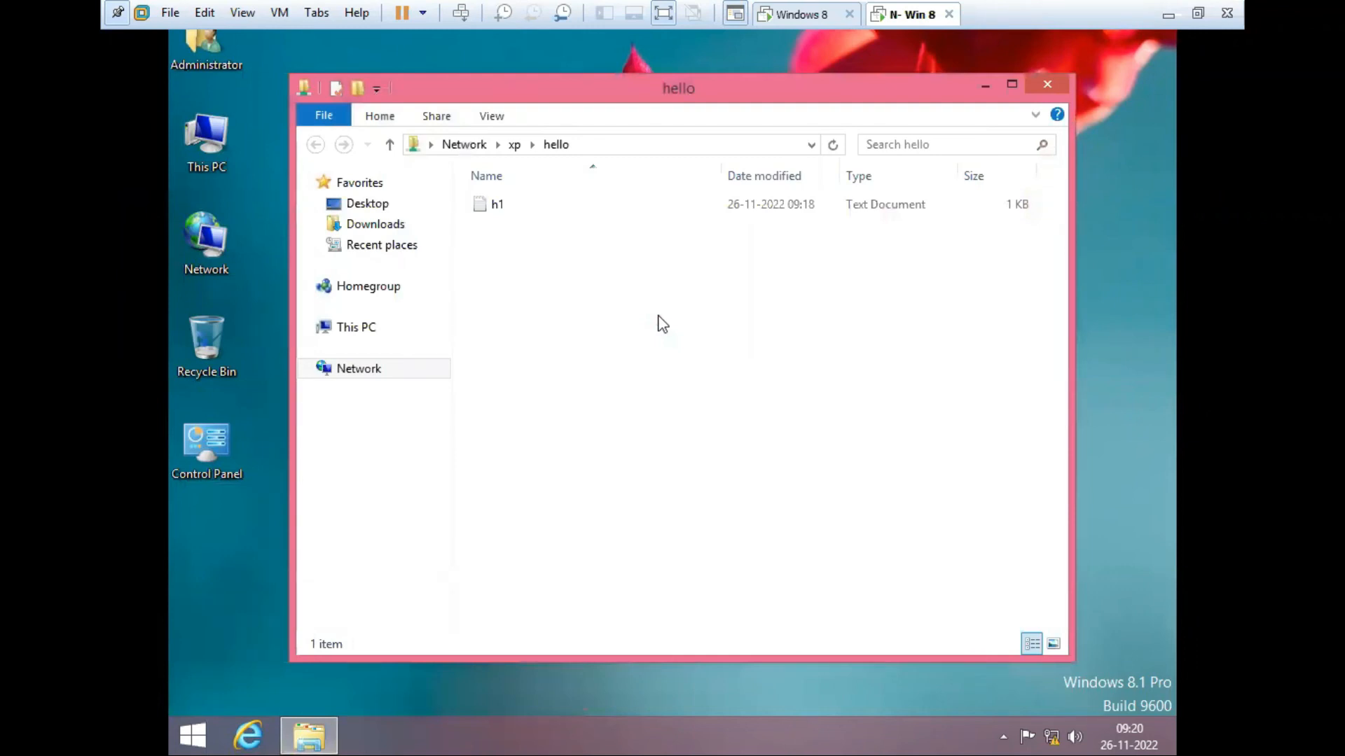
{"action": "double_click", "coordinate": [482, 206]}
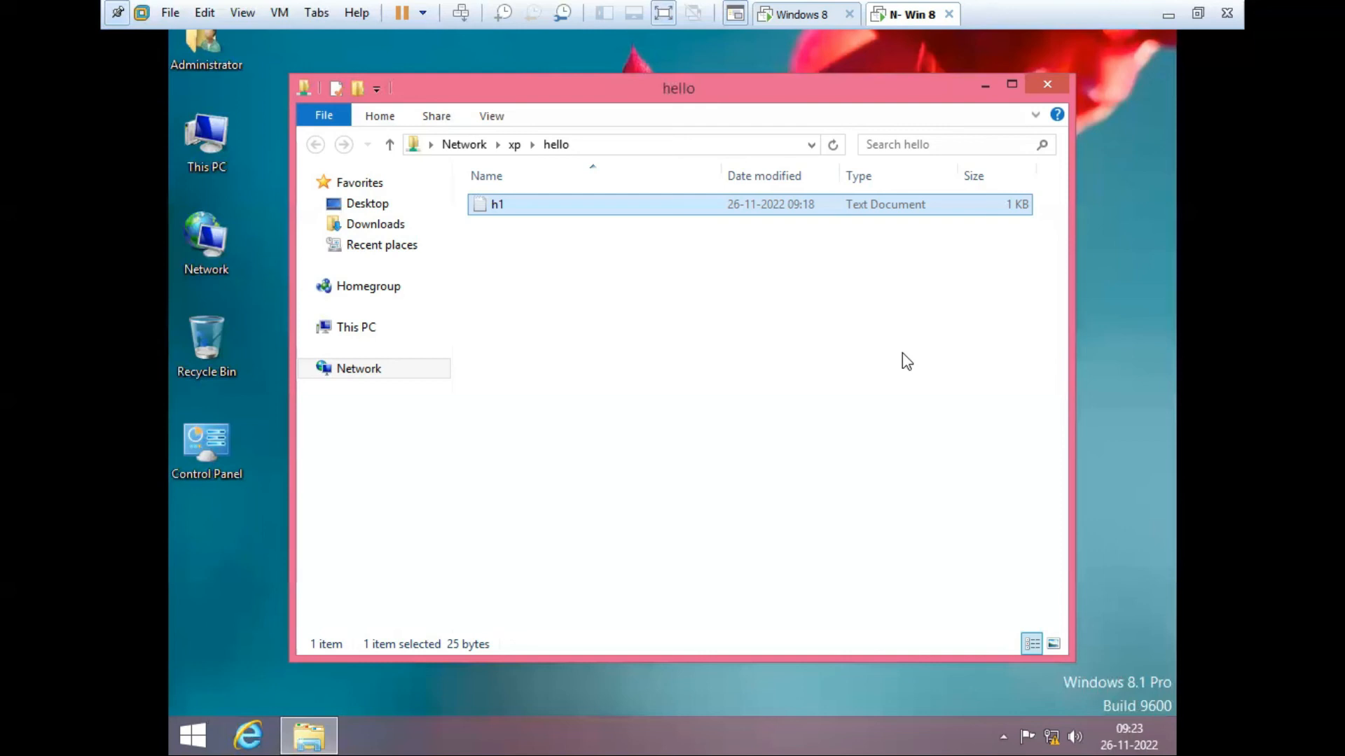
{"action": "left_click", "coordinate": [1048, 85]}
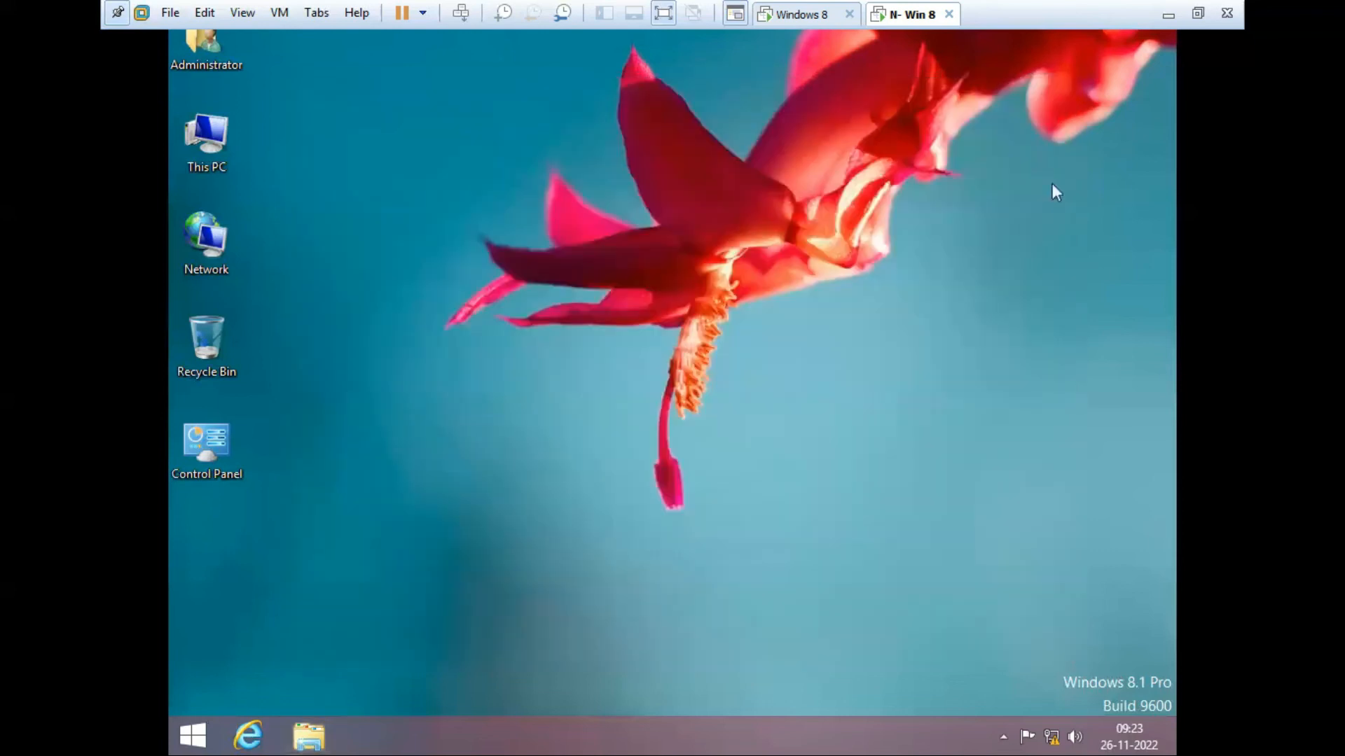
Step: On the Windows 8 machine, close the C: window and open This PC's System properties
{"action": "left_click", "coordinate": [819, 21]}
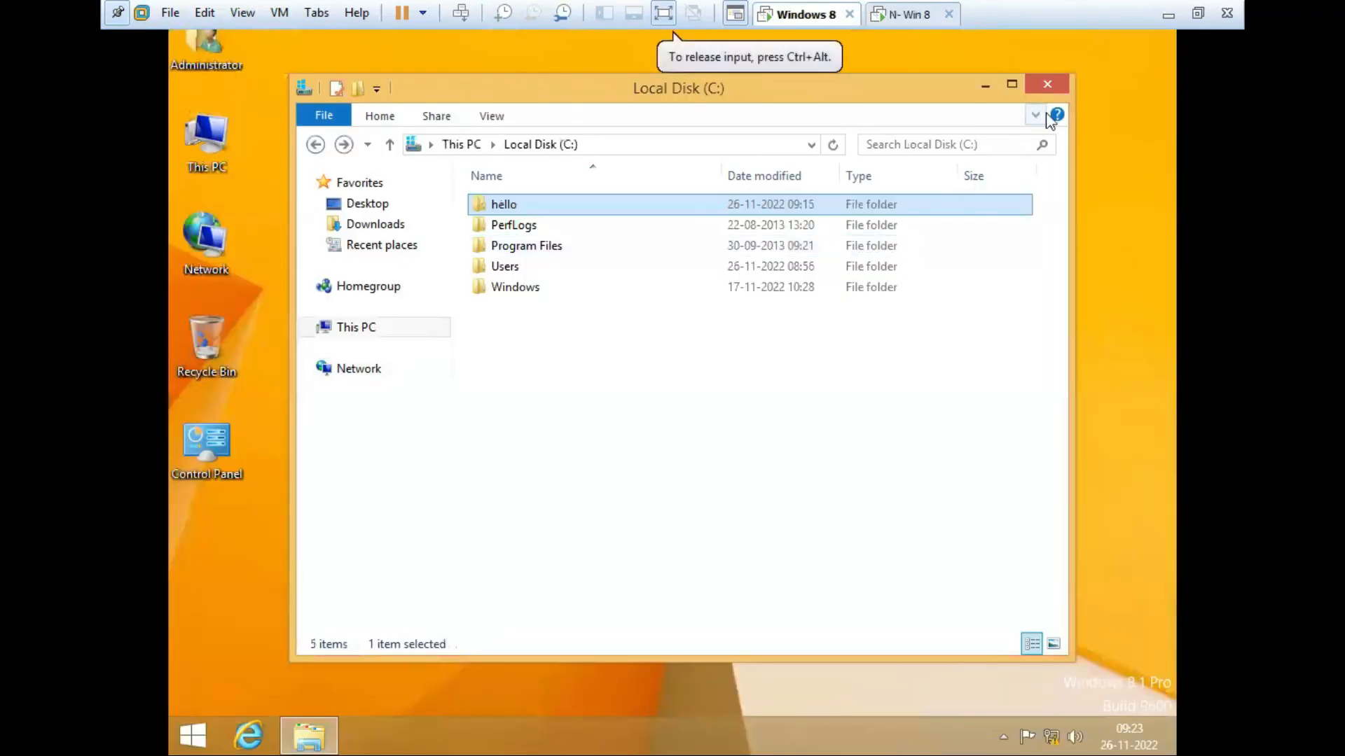
{"action": "left_click", "coordinate": [1047, 85]}
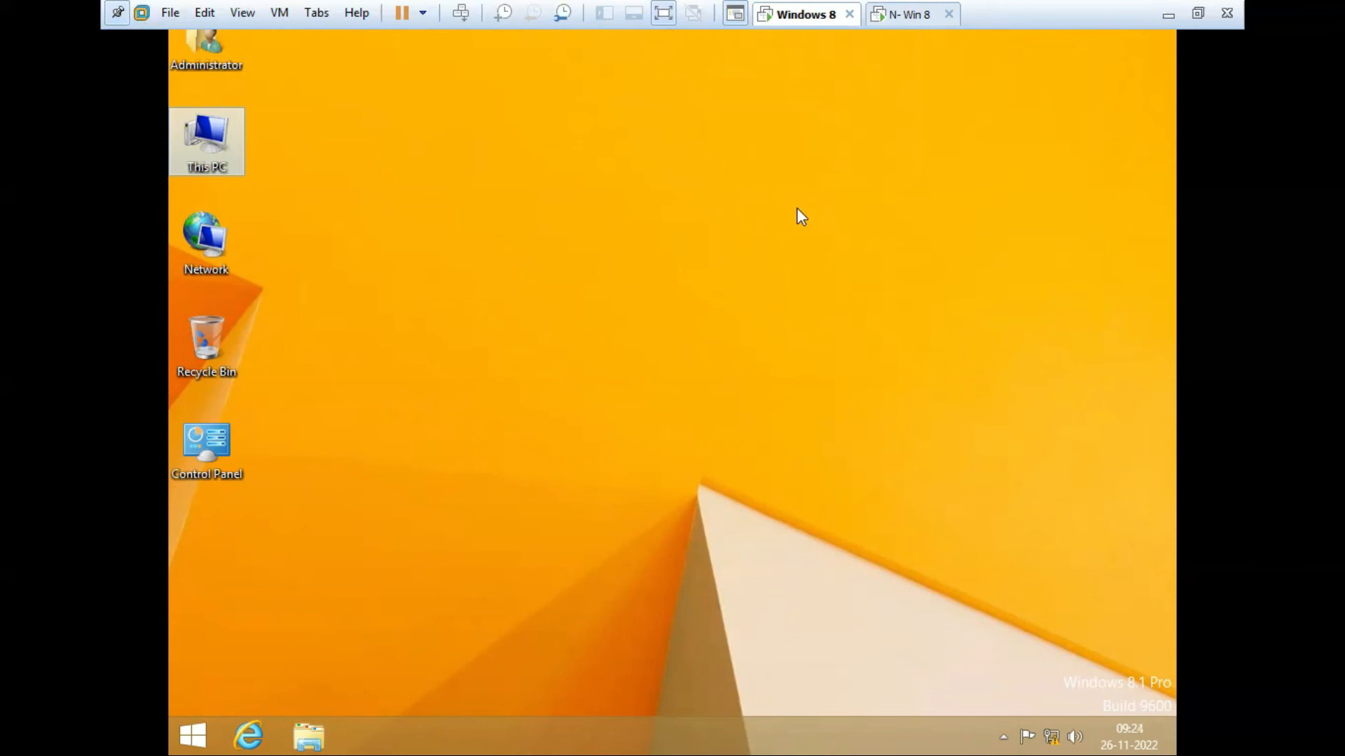
{"action": "right_click", "coordinate": [209, 145]}
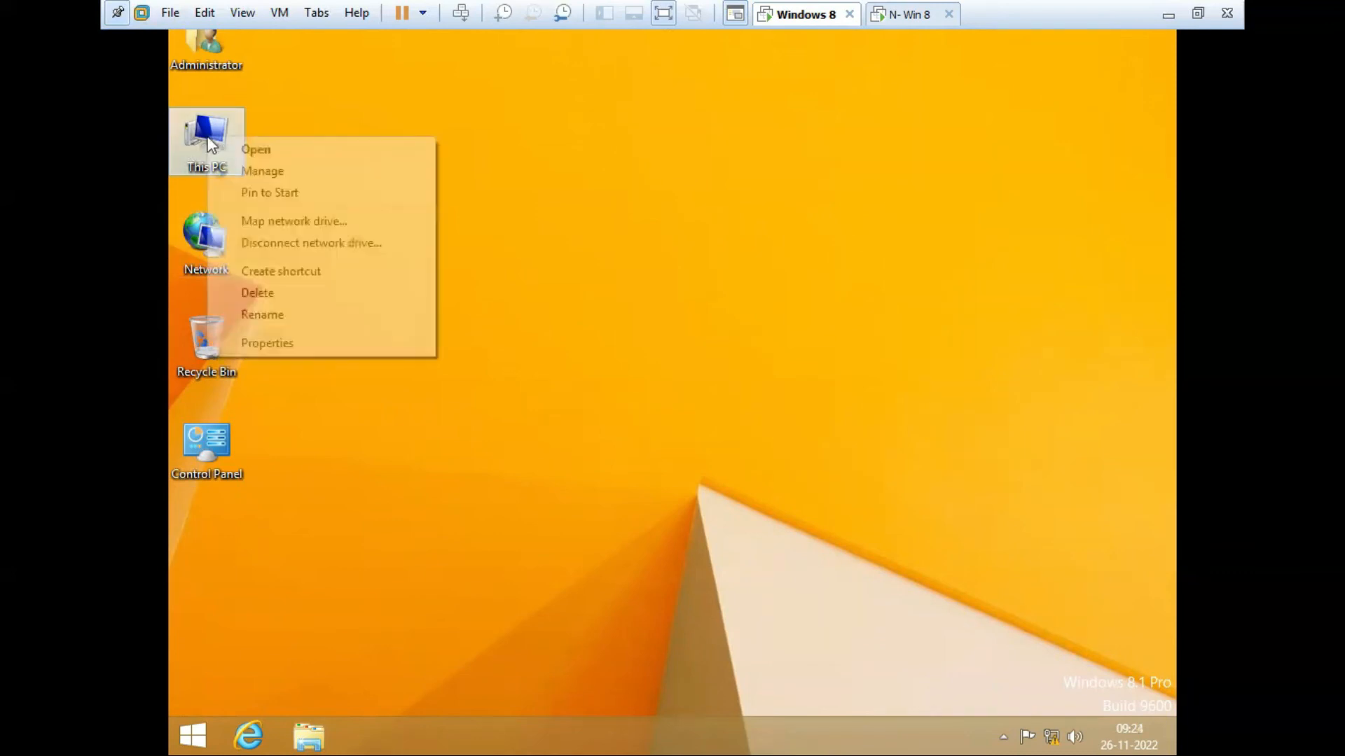
{"action": "left_click", "coordinate": [323, 343]}
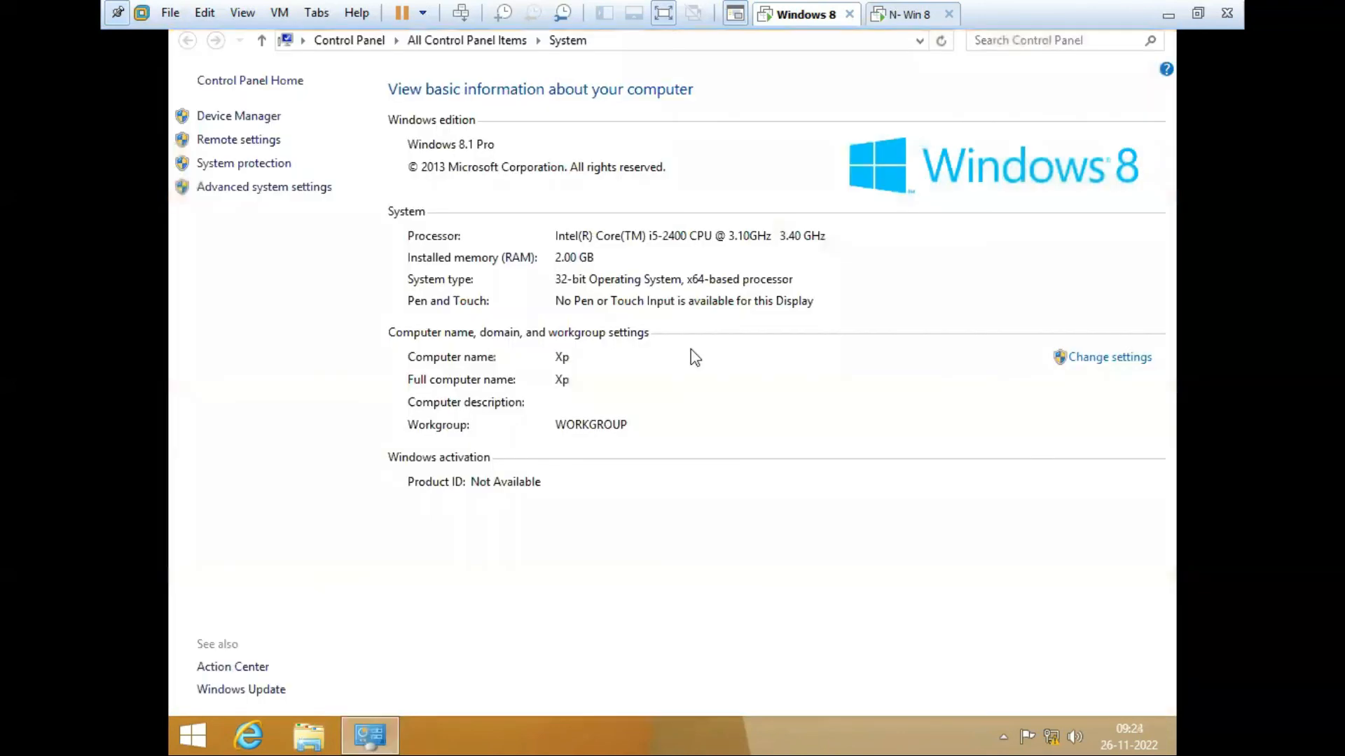
Step: Allow remote connections in Remote settings, apply it, and close the System window
{"action": "left_click", "coordinate": [239, 140]}
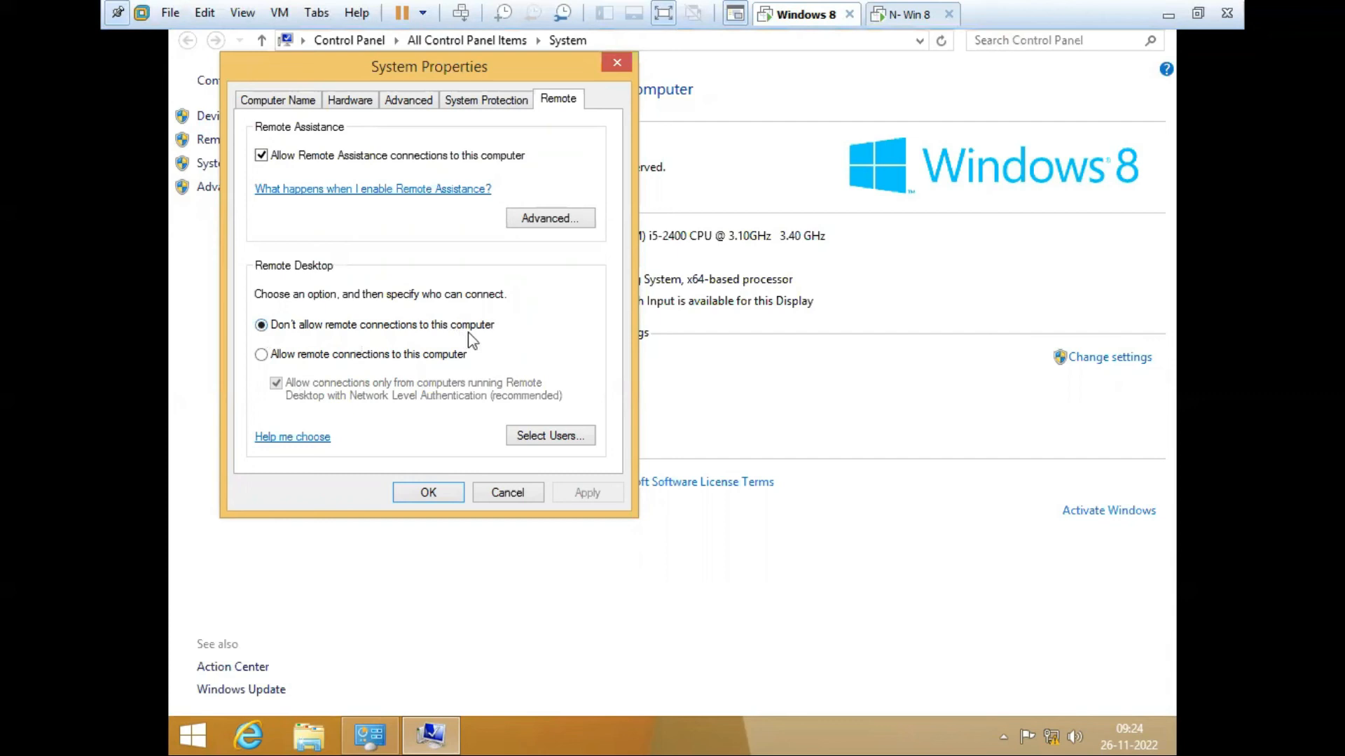
{"action": "left_click", "coordinate": [262, 355]}
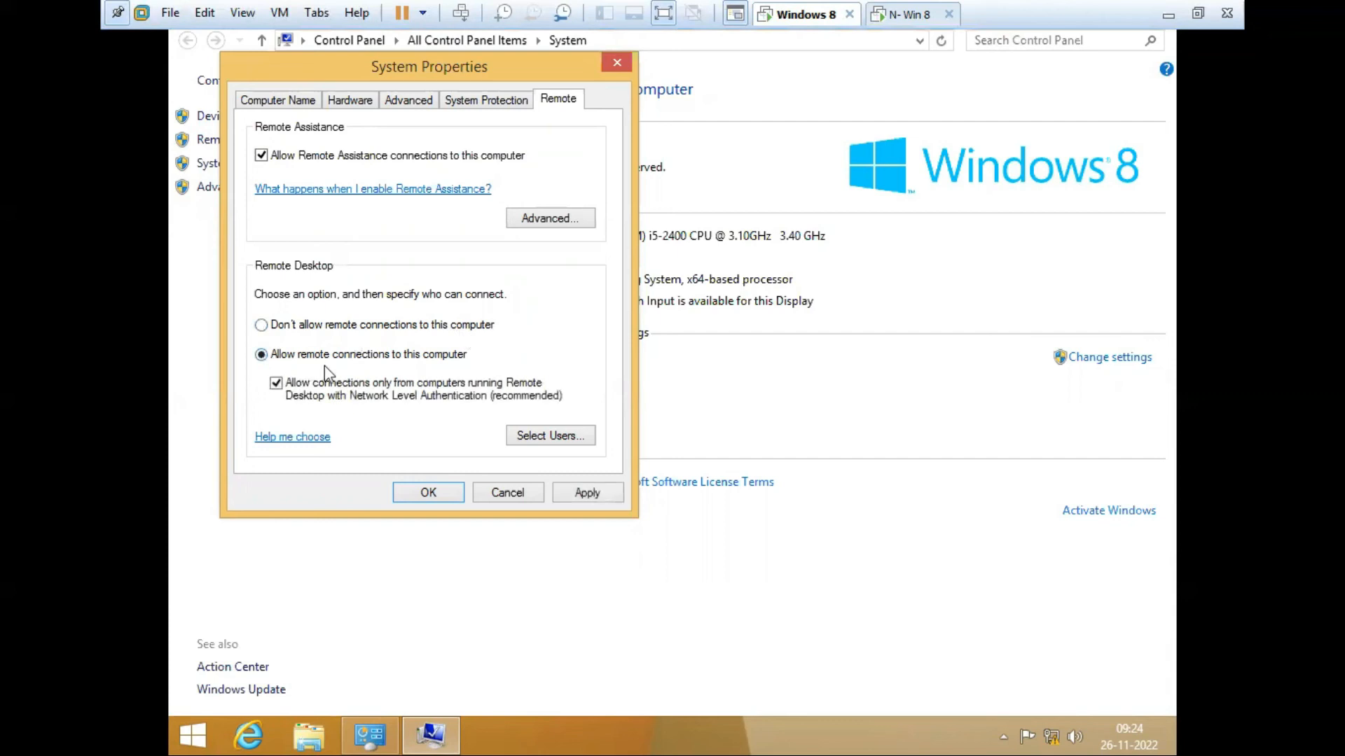
{"action": "left_click", "coordinate": [588, 494]}
{"action": "left_click", "coordinate": [411, 493]}
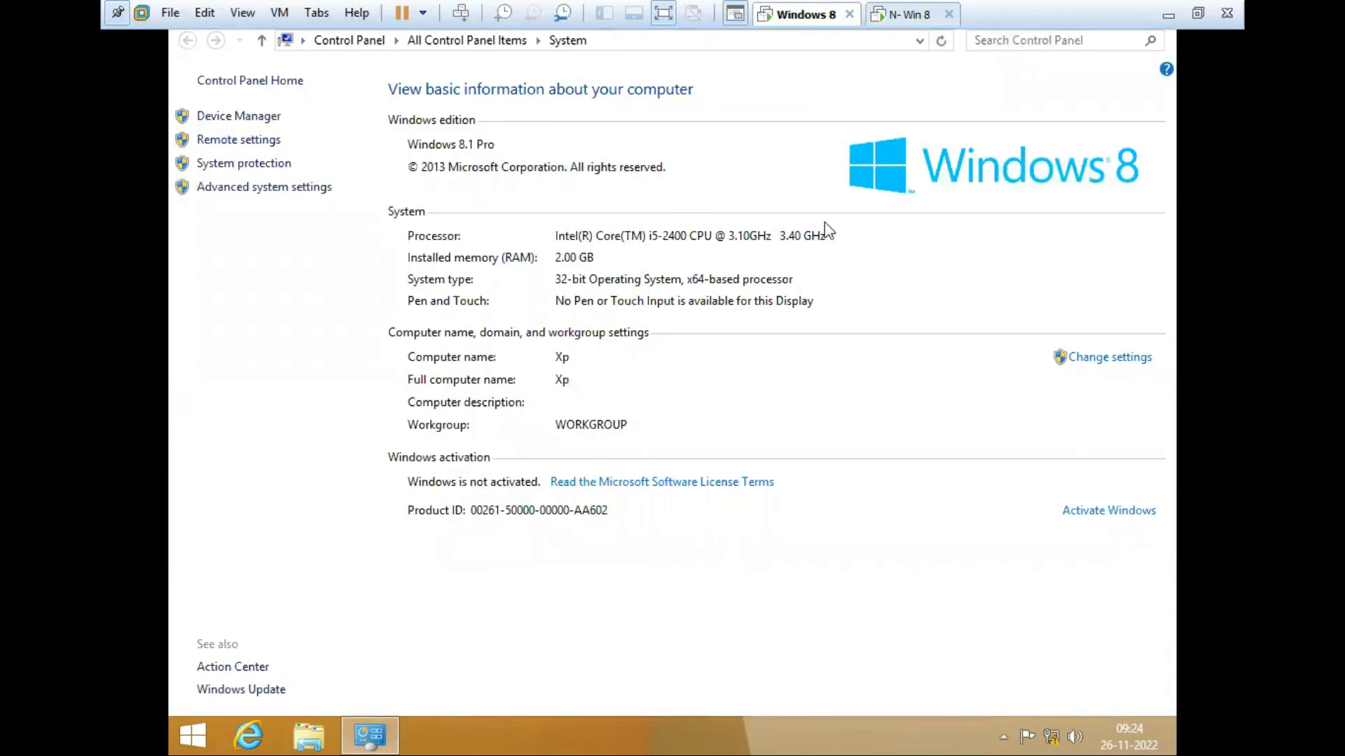
{"action": "mouse_move", "coordinate": [361, 730]}
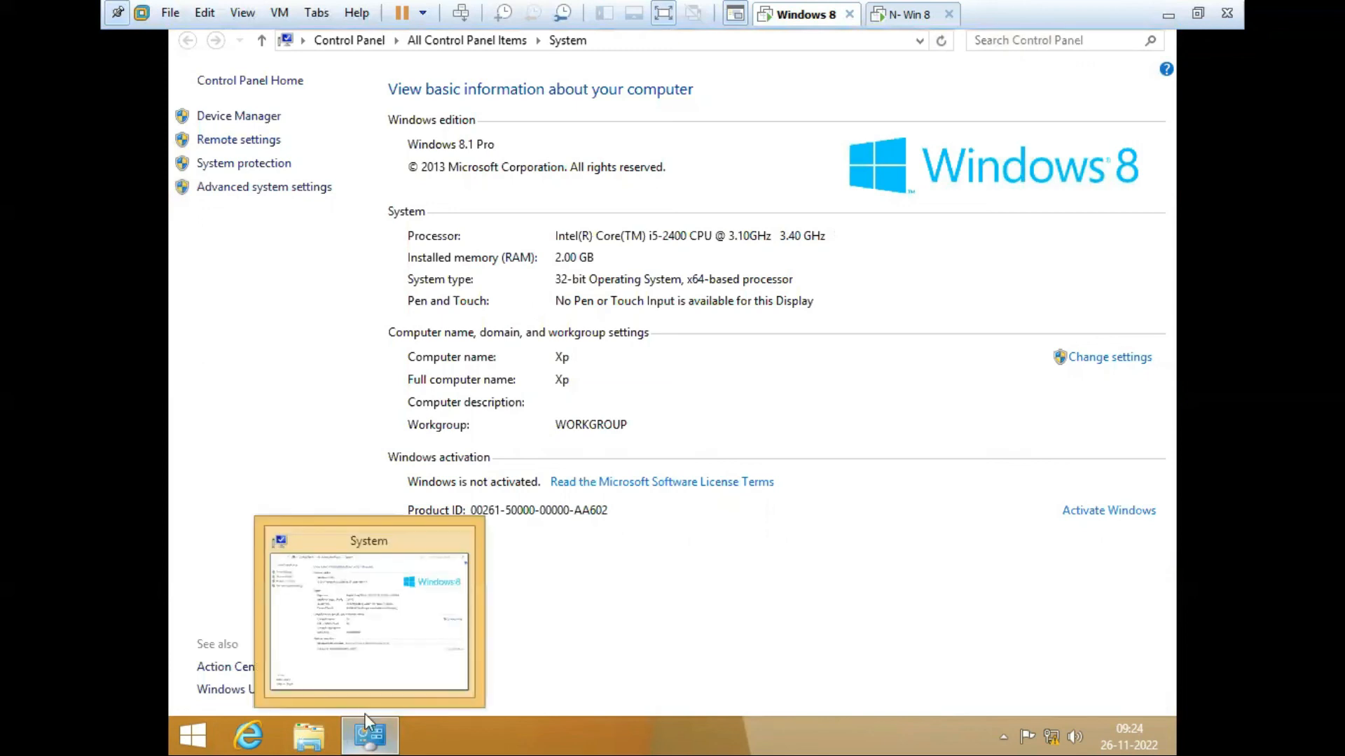
{"action": "left_click", "coordinate": [451, 547]}
Step: On N- Win 8 (PC-02), allow remote connections in System's Remote settings and return to its desktop
{"action": "left_click", "coordinate": [888, 13]}
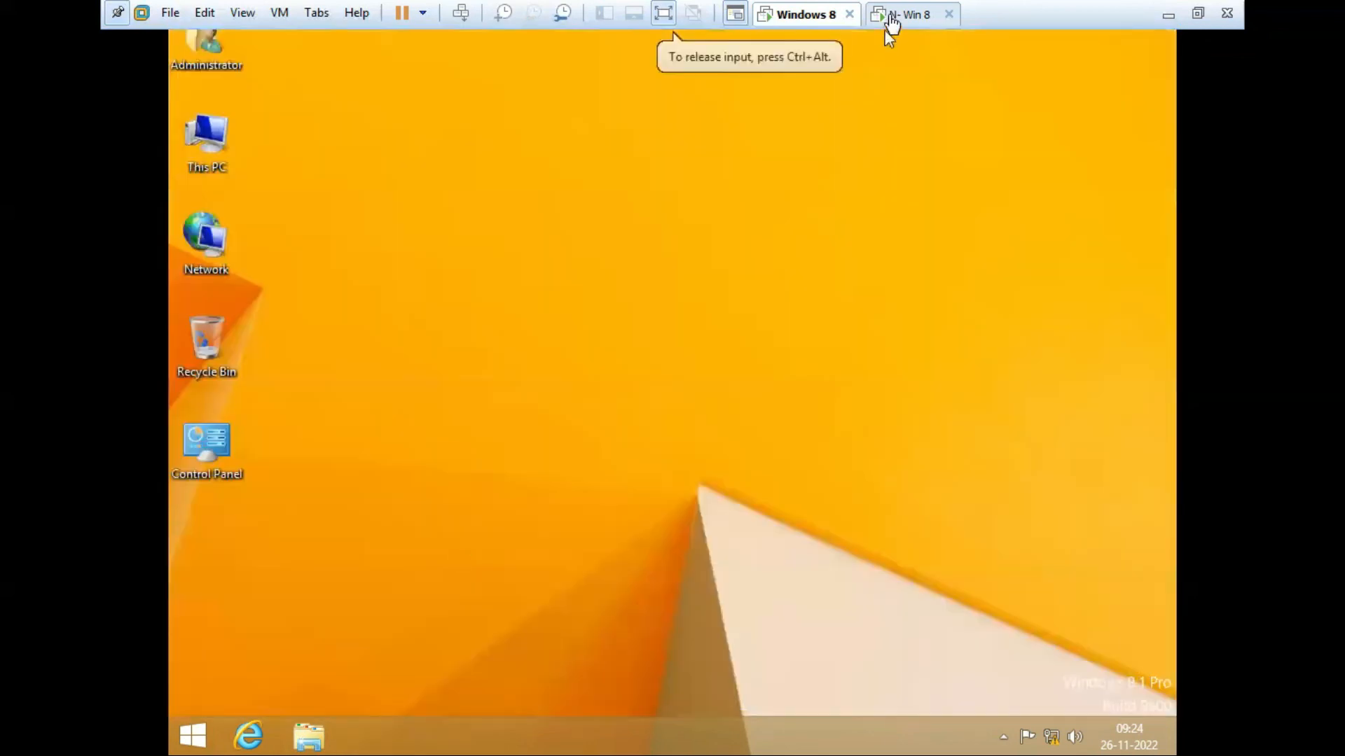
{"action": "right_click", "coordinate": [215, 137]}
{"action": "left_click", "coordinate": [308, 343]}
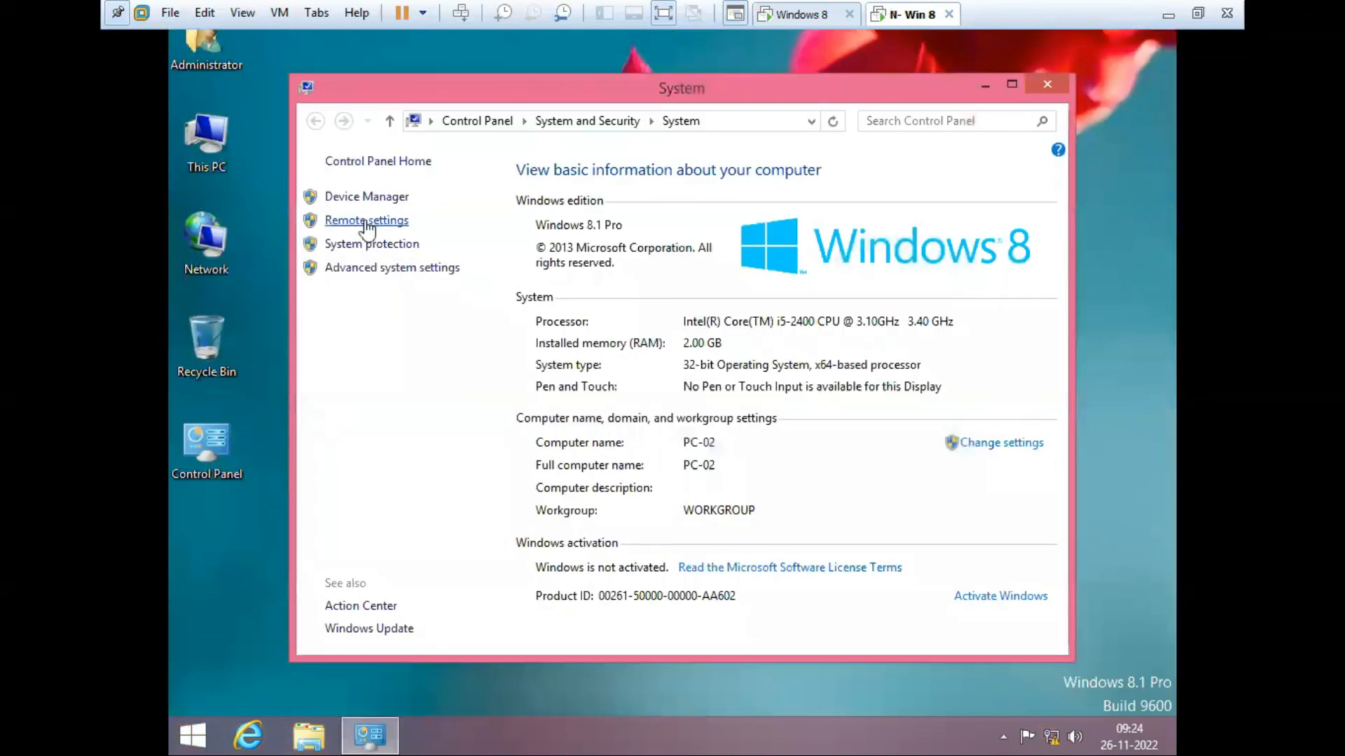
{"action": "left_click", "coordinate": [365, 222]}
{"action": "left_click", "coordinate": [359, 382]}
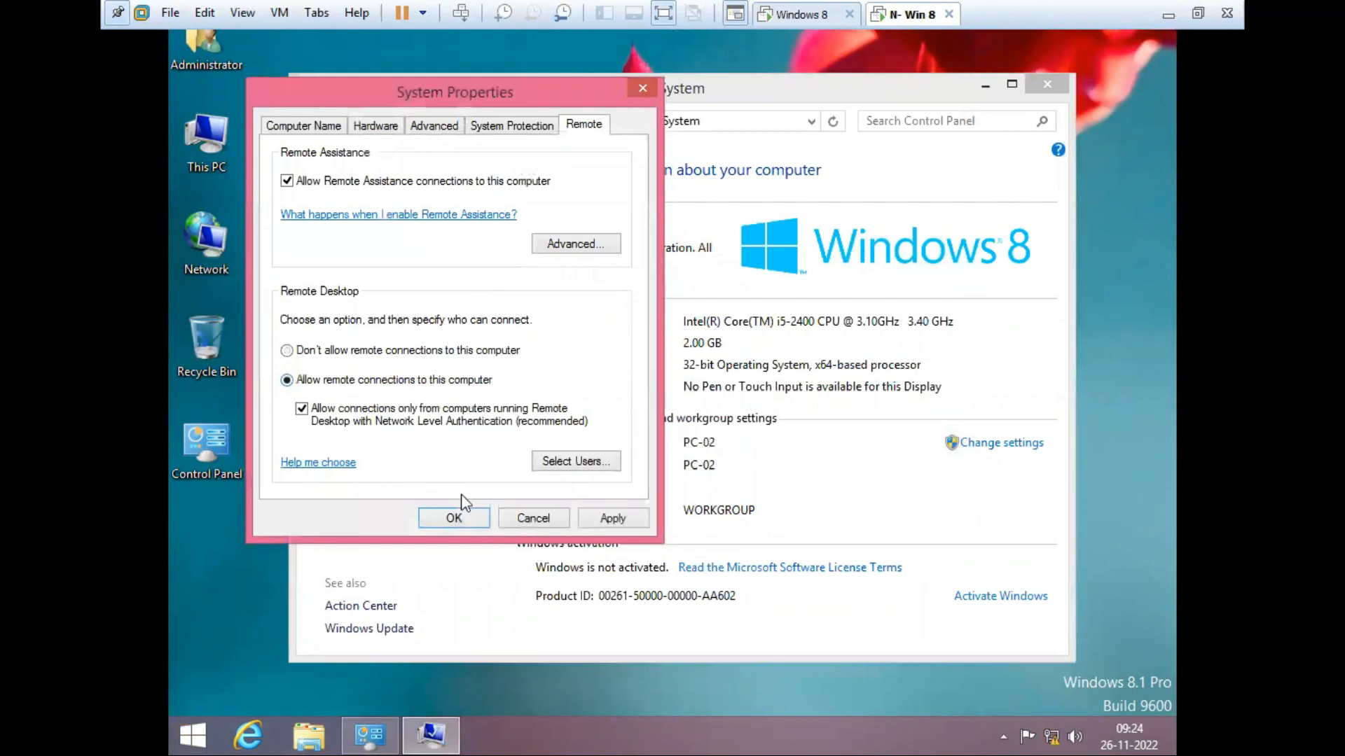
{"action": "left_click", "coordinate": [453, 517]}
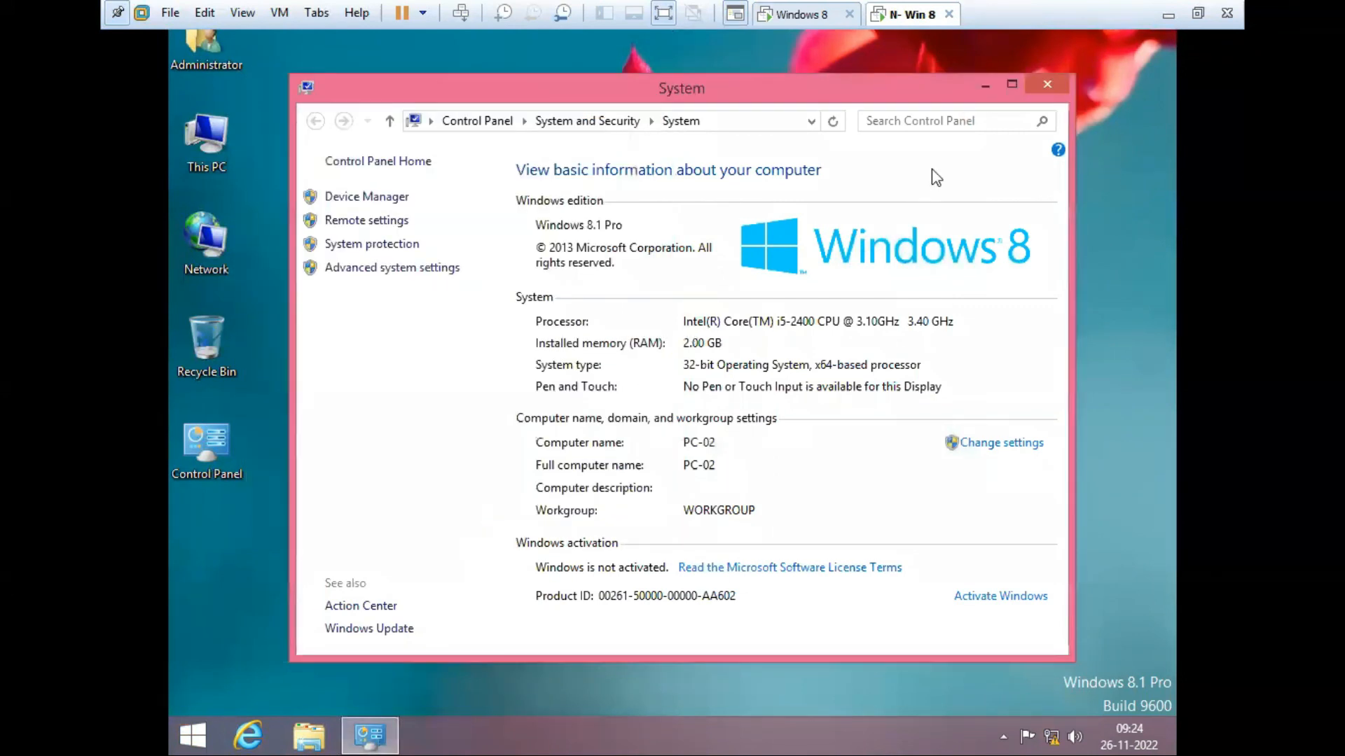
{"action": "left_click", "coordinate": [1049, 84]}
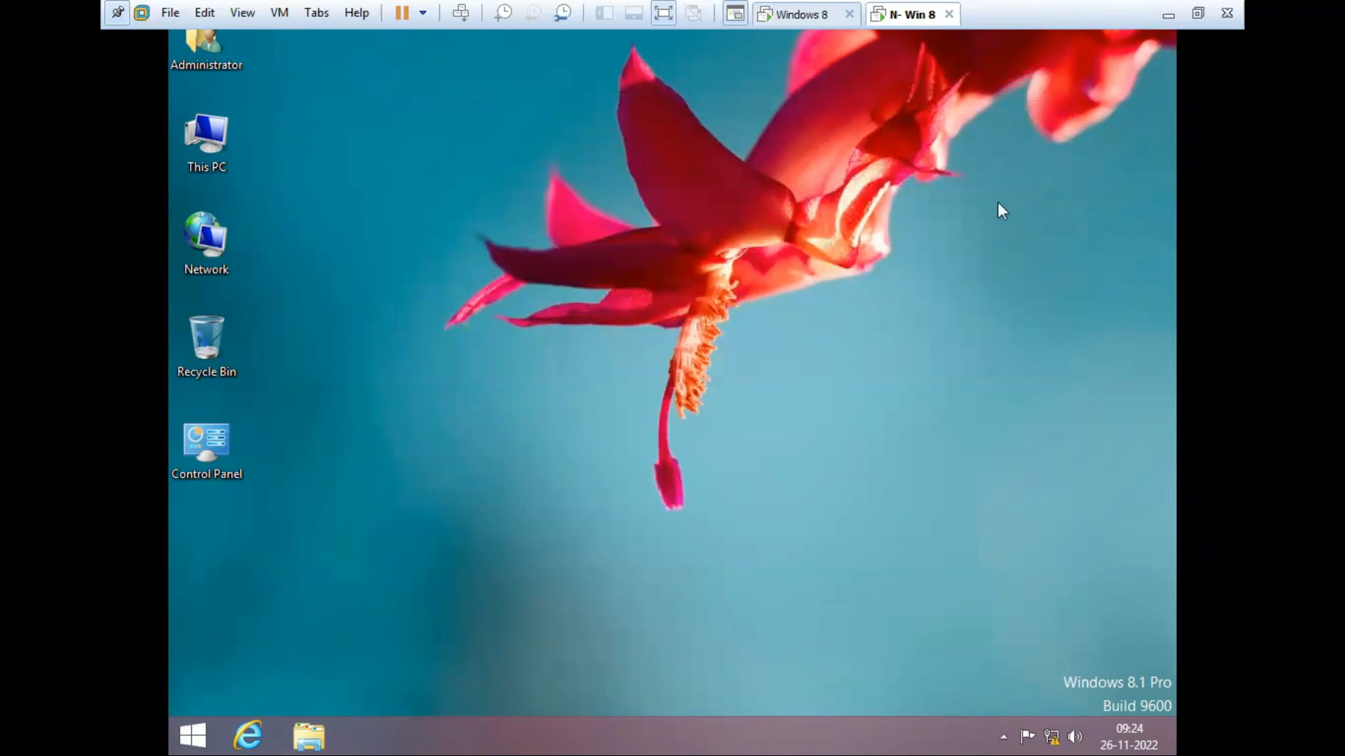
{"action": "left_click", "coordinate": [805, 21]}
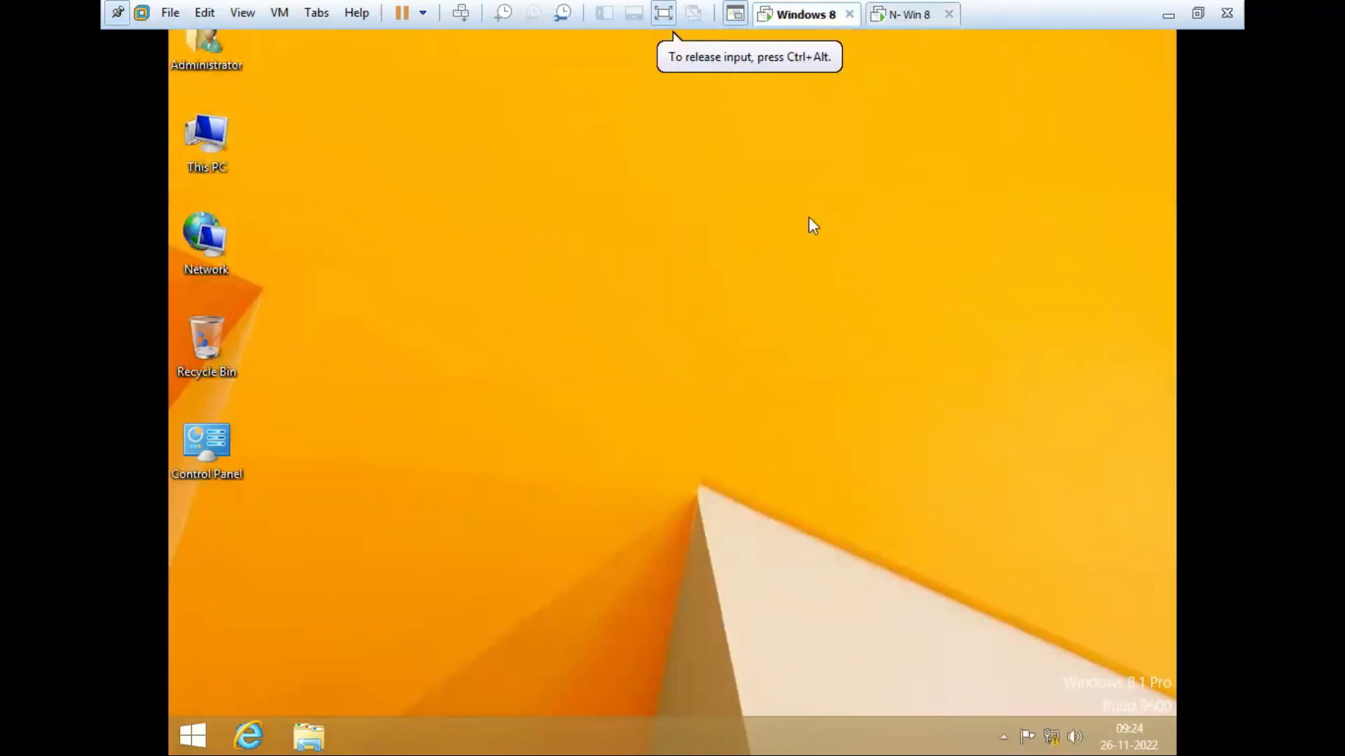
{"action": "left_click", "coordinate": [922, 24]}
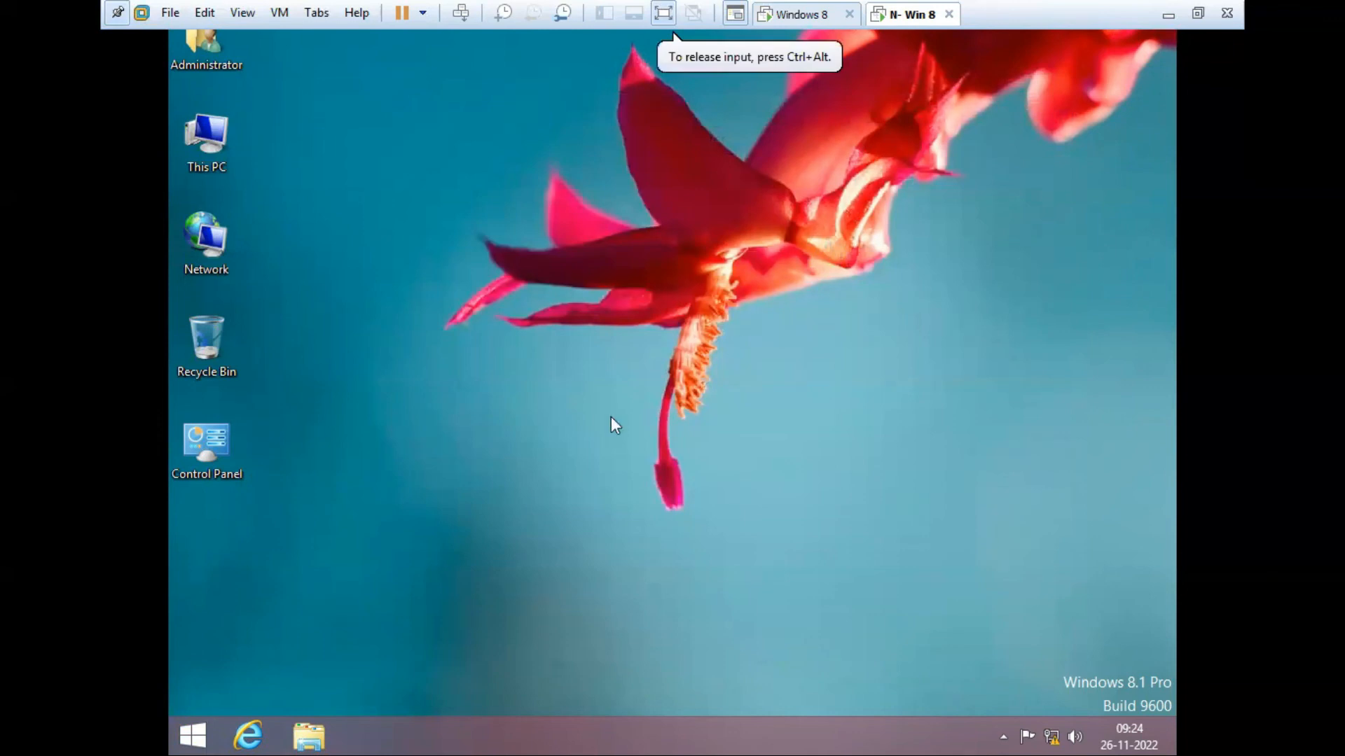
Step: Launch Remote Desktop Connection via mstsc and connect to 192.168.100.10
{"action": "key", "text": "super+r"}
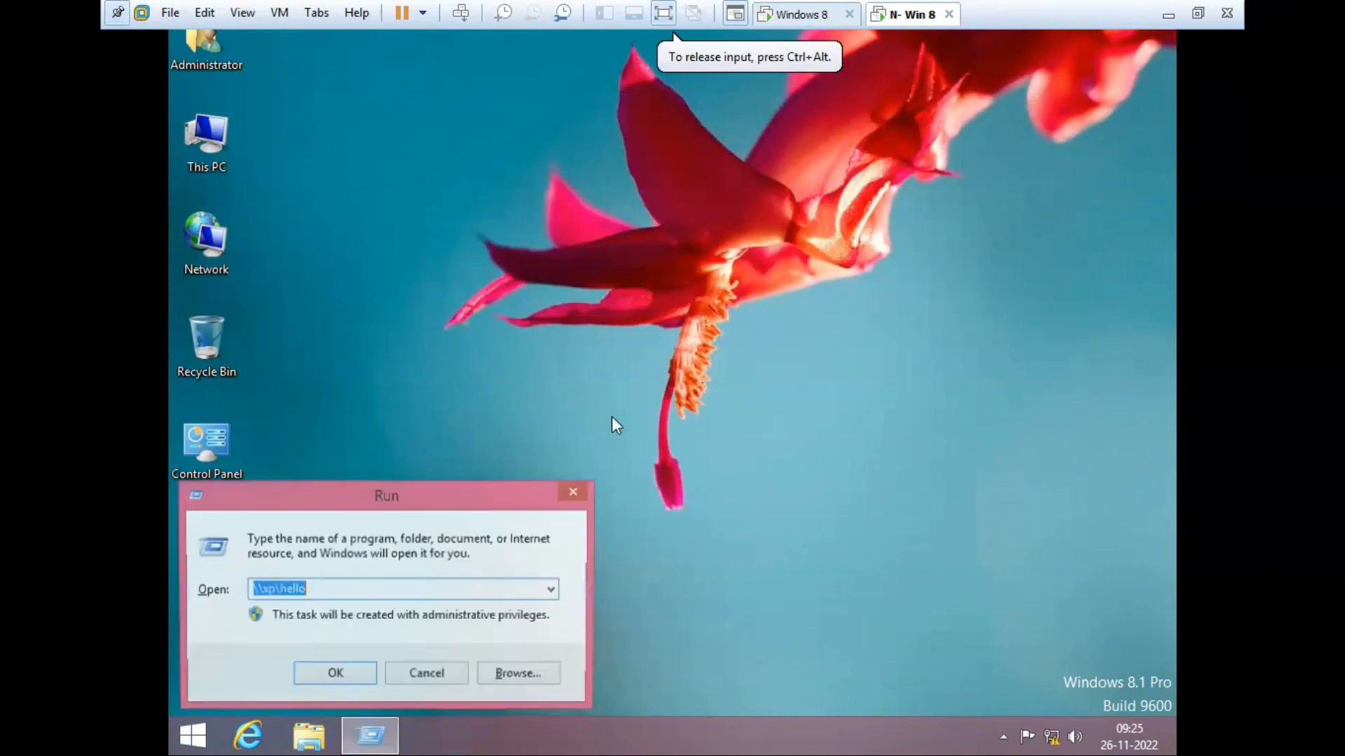
{"action": "type", "text": "mstsc"}
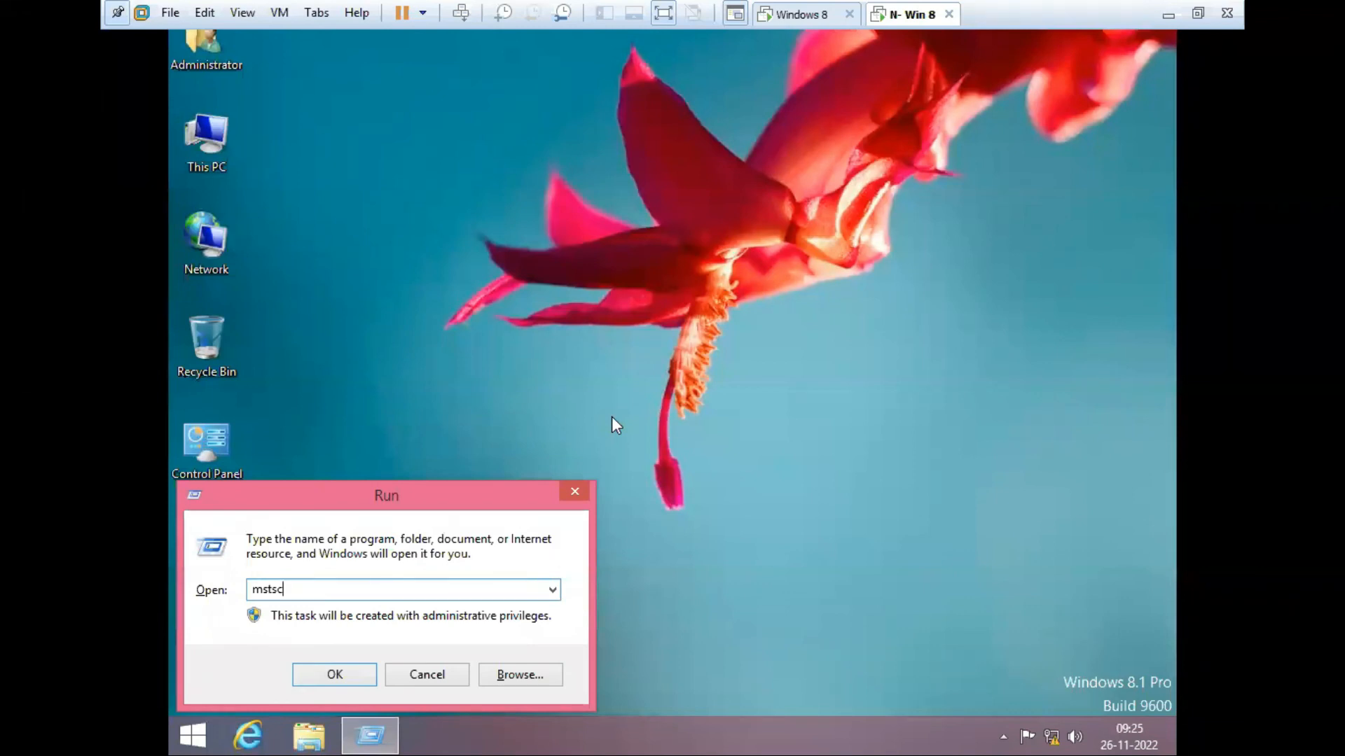
{"action": "left_click", "coordinate": [357, 674]}
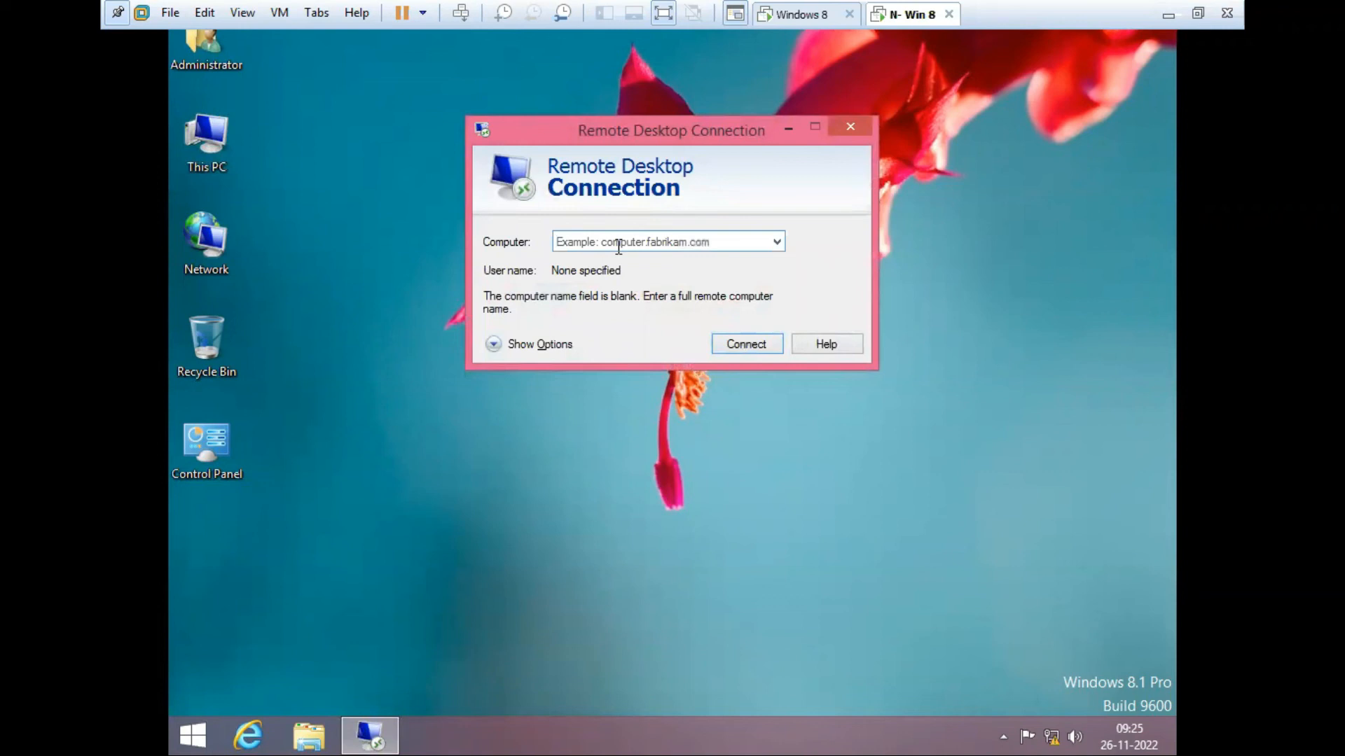
{"action": "type", "text": "192.16"}
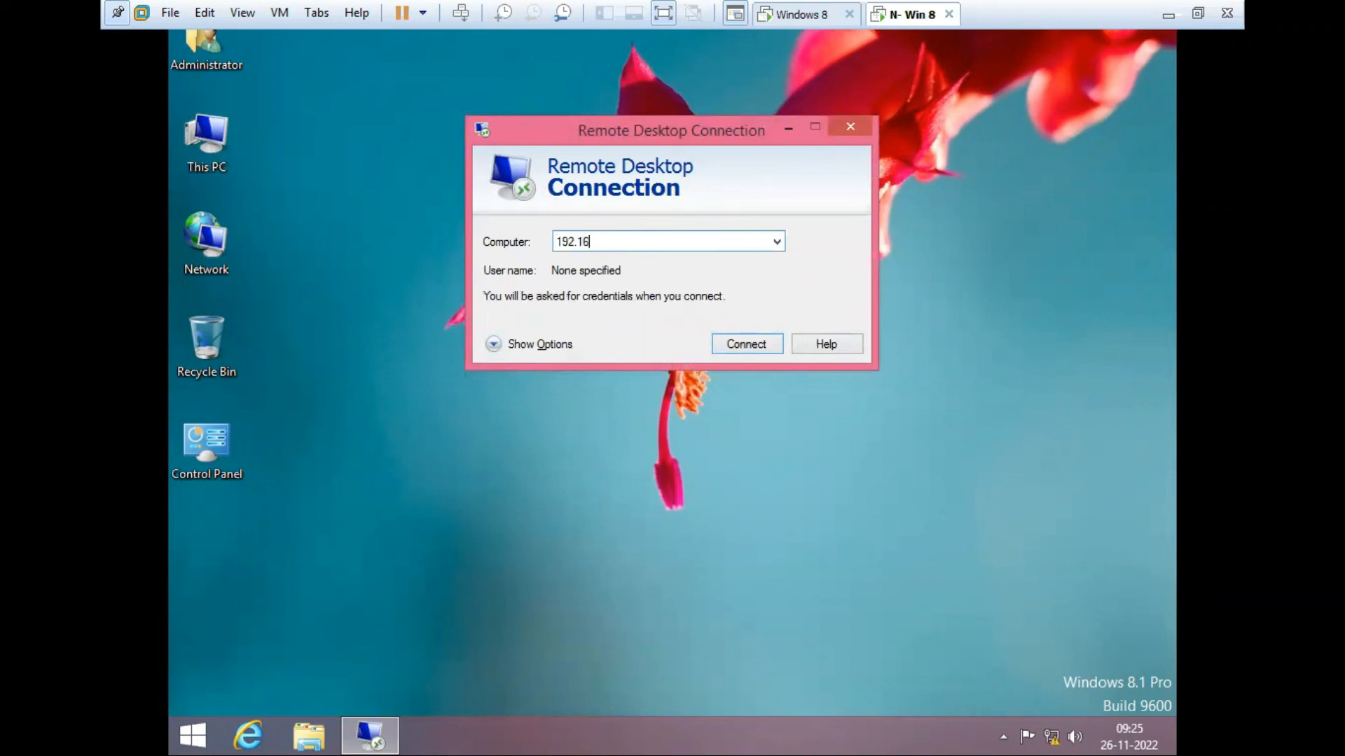
{"action": "type", "text": "8.100.10"}
{"action": "left_click", "coordinate": [742, 344]}
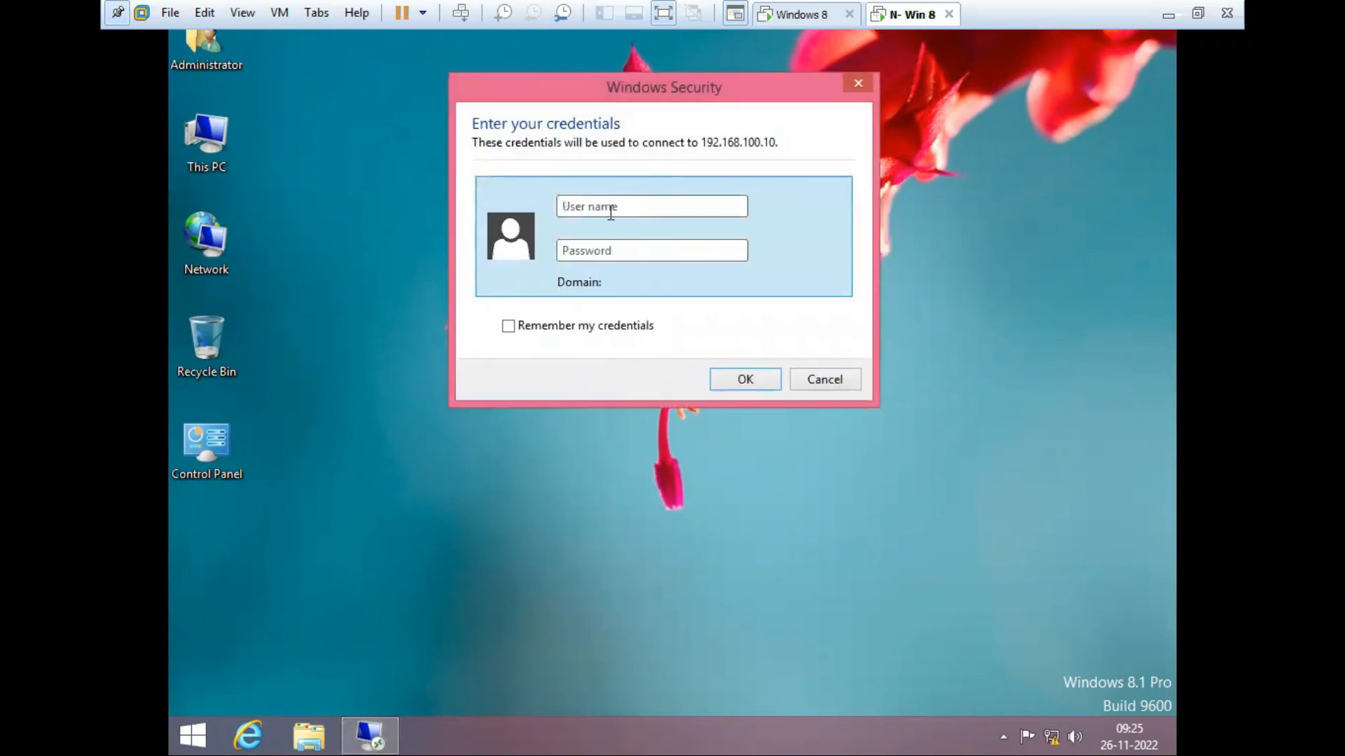
Step: Sign in with the administrator account and its password, and accept the certificate warning
{"action": "left_click", "coordinate": [628, 207]}
{"action": "type", "text": "administrator"}
{"action": "key", "text": "Tab"}
{"action": "type", "text": "123"}
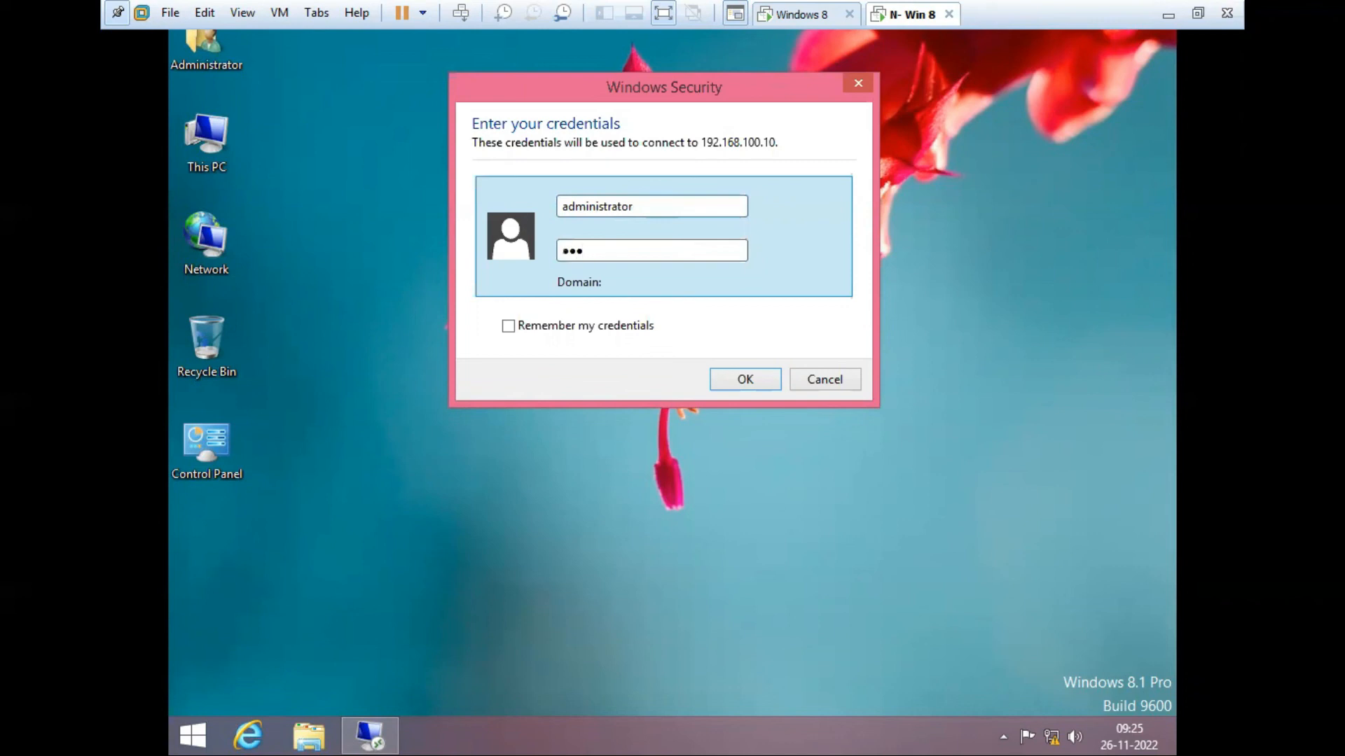
{"action": "left_click", "coordinate": [750, 381]}
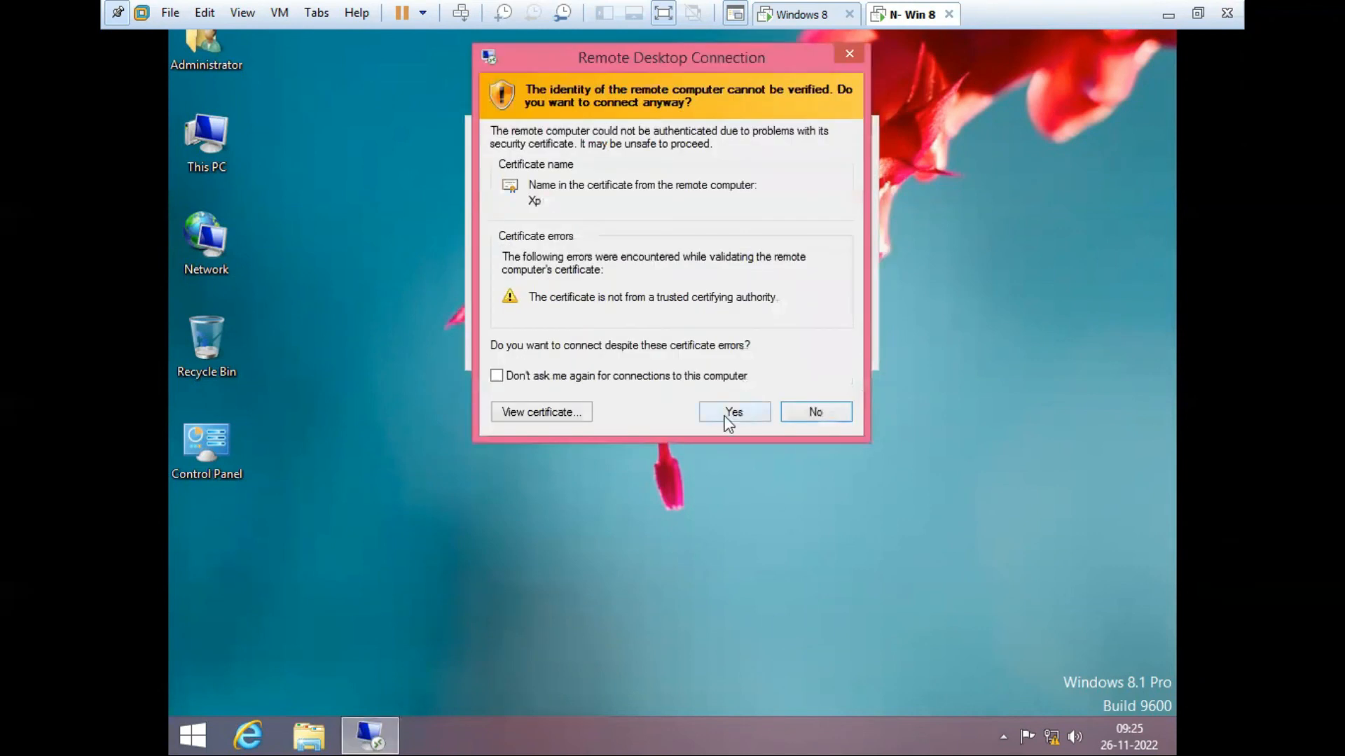
{"action": "left_click", "coordinate": [729, 415]}
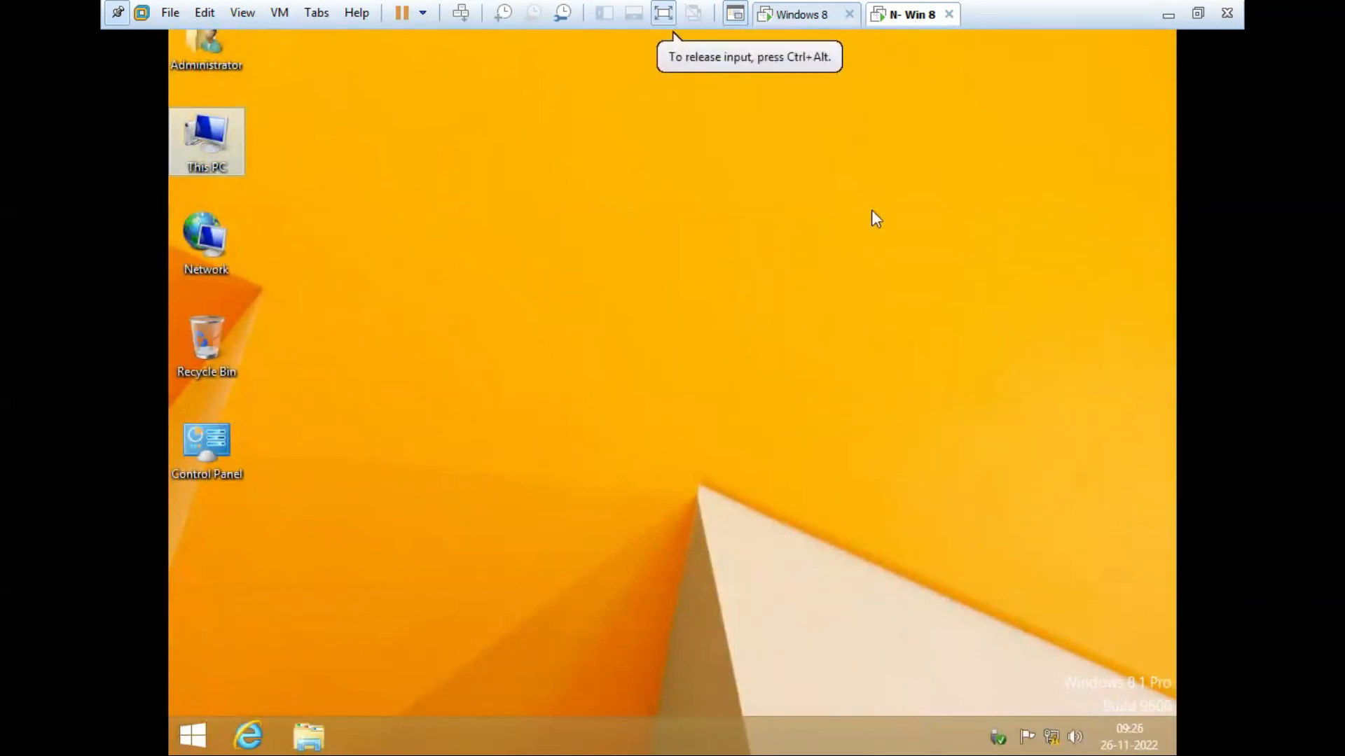
Step: Bring the remote desktop session back into view on the N- Win 8 machine
{"action": "left_click", "coordinate": [805, 17]}
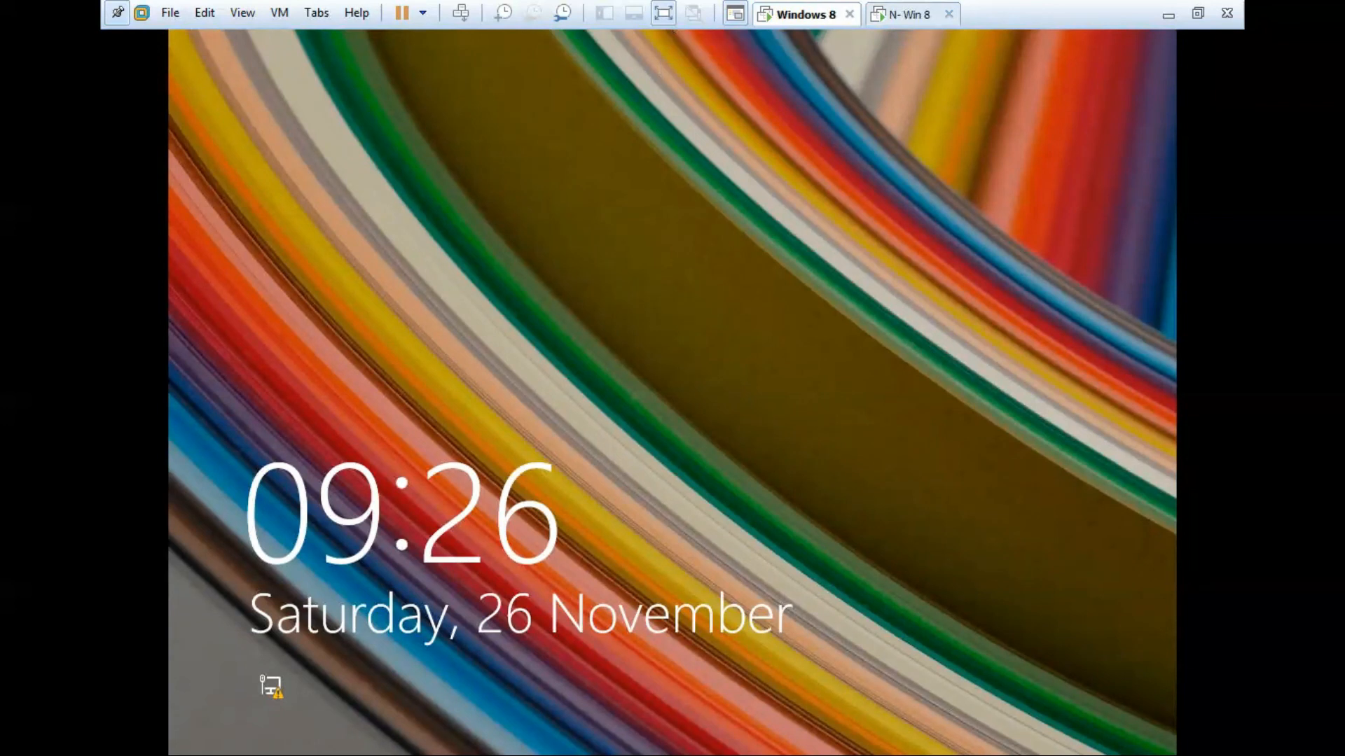
{"action": "left_click", "coordinate": [909, 23]}
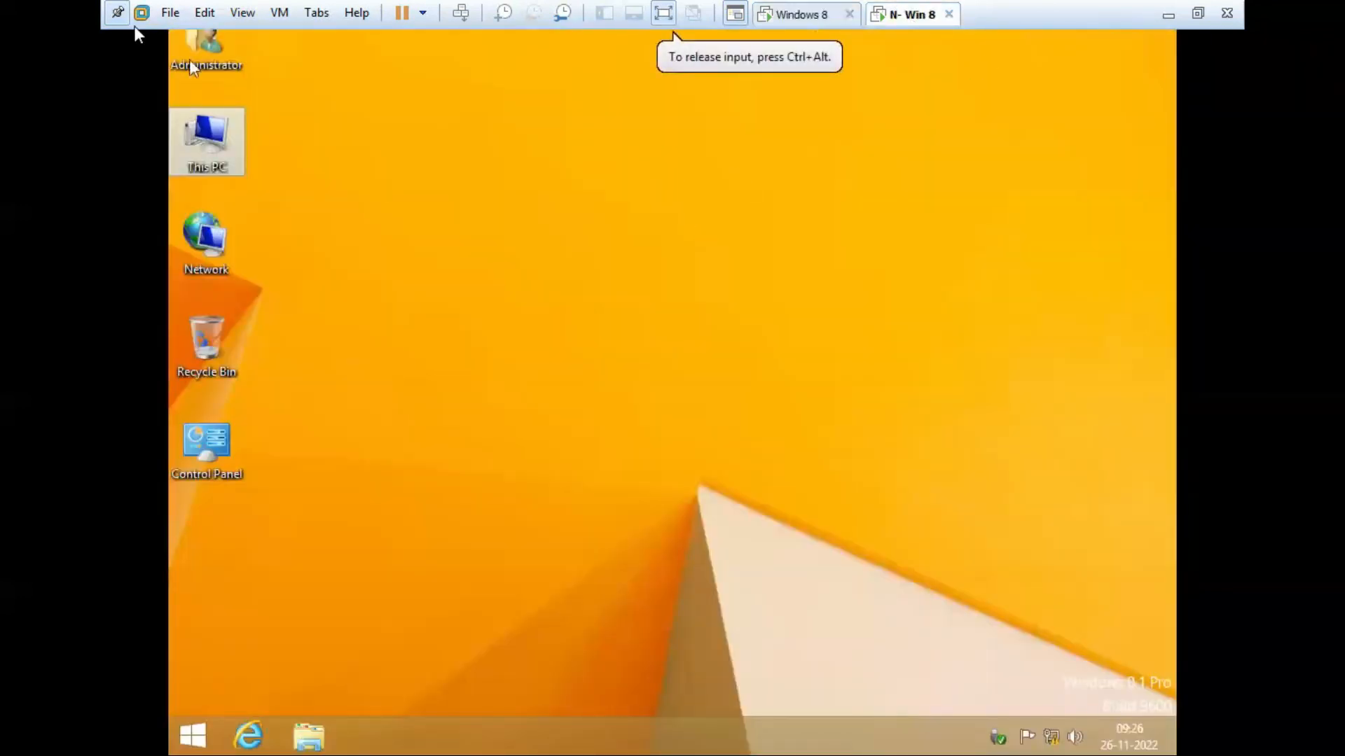
{"action": "left_click", "coordinate": [118, 13]}
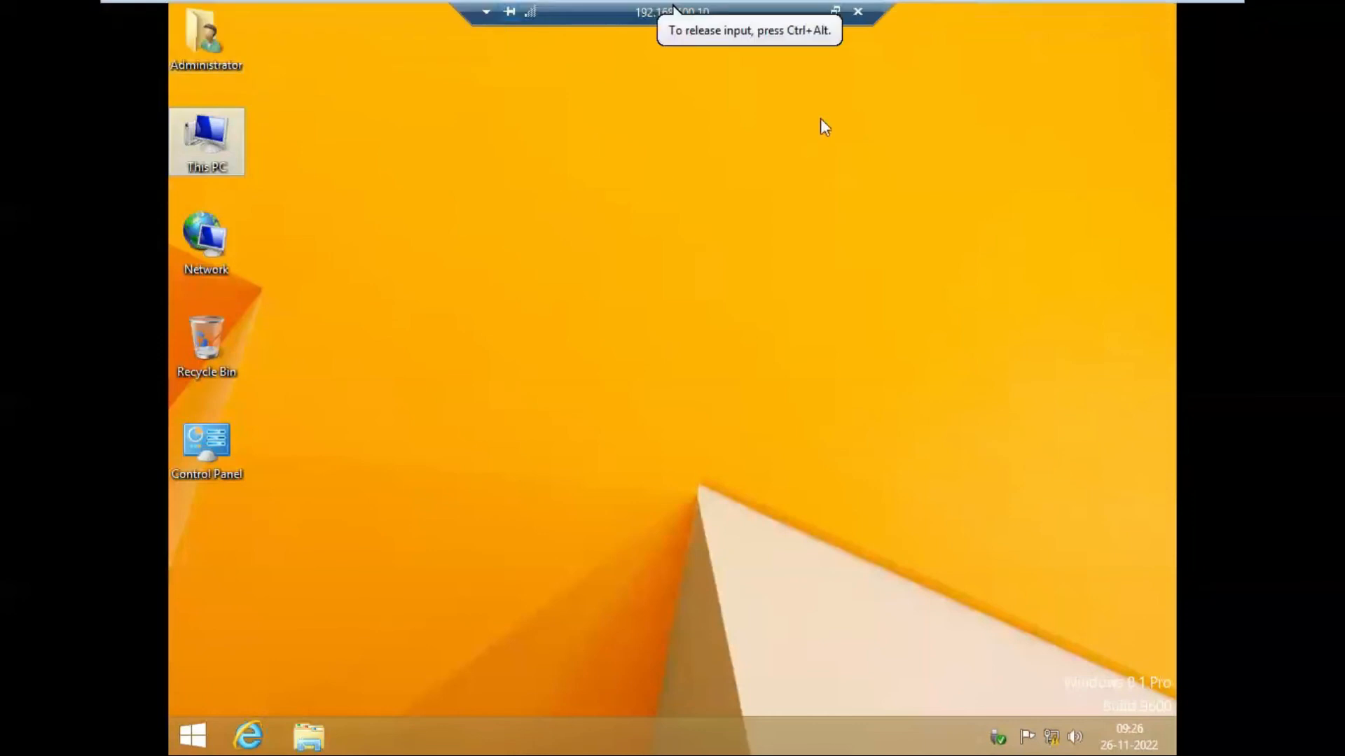
{"action": "left_click", "coordinate": [823, 9]}
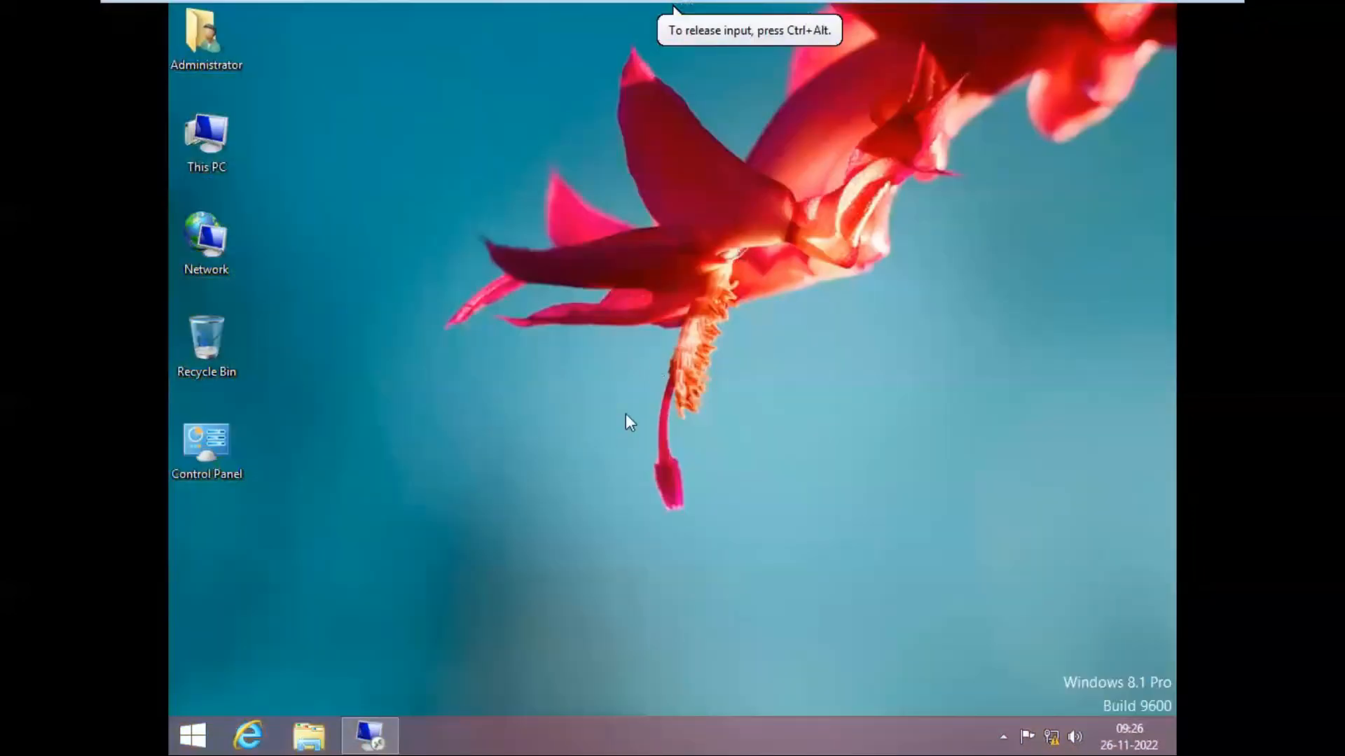
{"action": "left_click", "coordinate": [381, 725]}
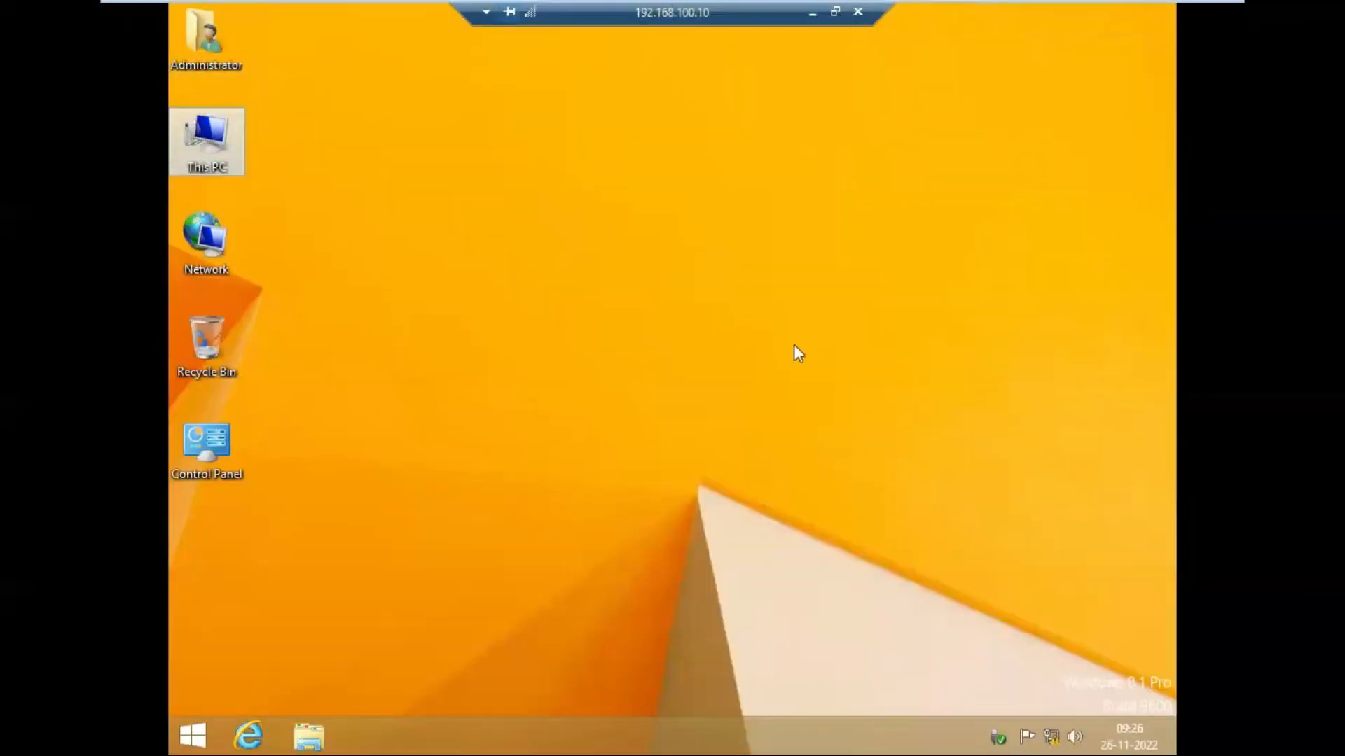
Step: Create a New Text Document on the remote desktop and type 'hello remote' in Notepad
{"action": "right_click", "coordinate": [658, 207]}
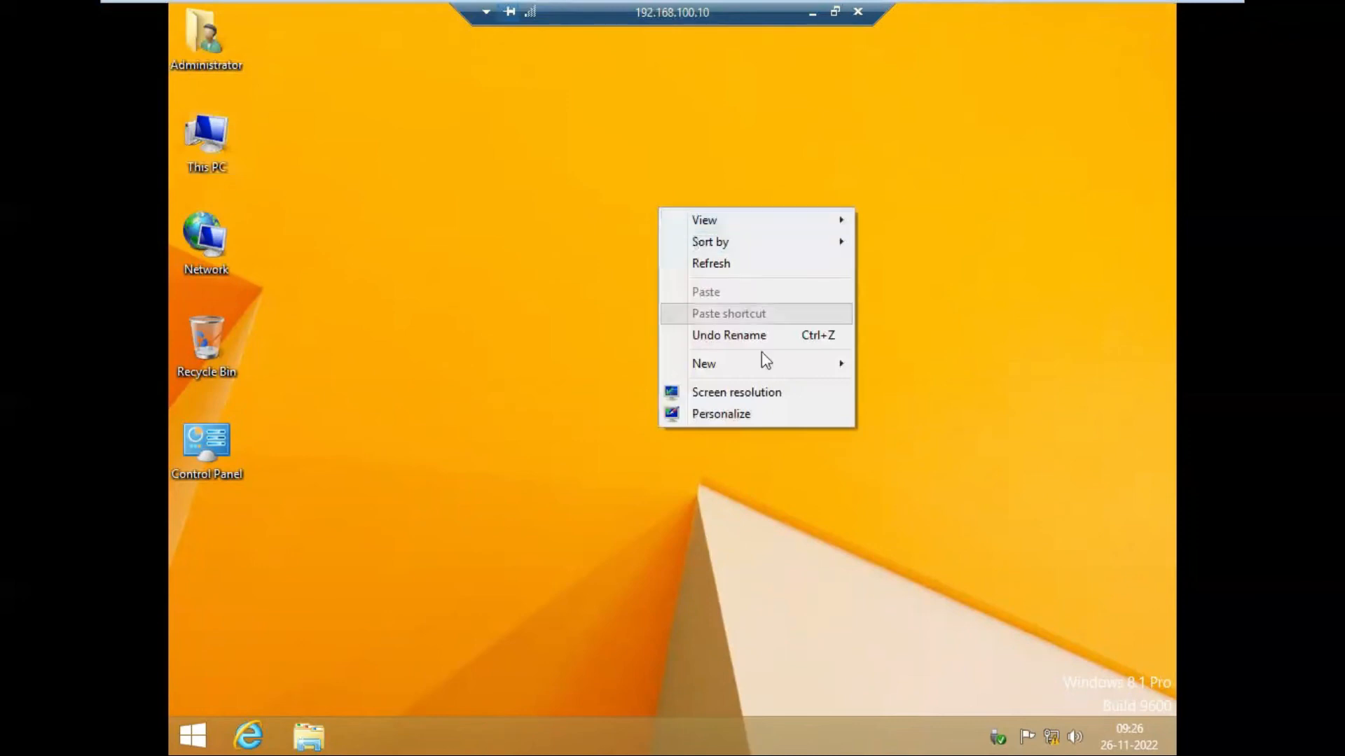
{"action": "mouse_move", "coordinate": [762, 371]}
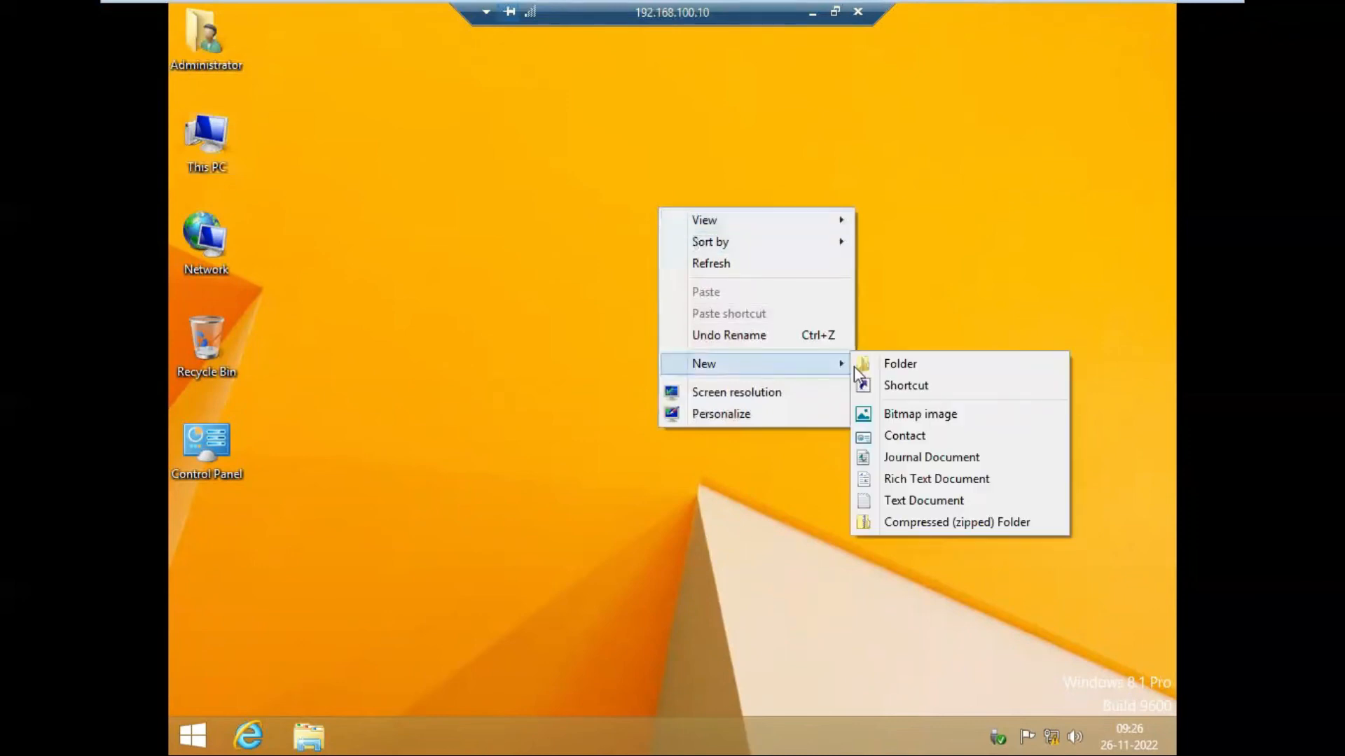
{"action": "left_click", "coordinate": [944, 498]}
{"action": "key", "text": "Return"}
{"action": "double_click", "coordinate": [641, 238]}
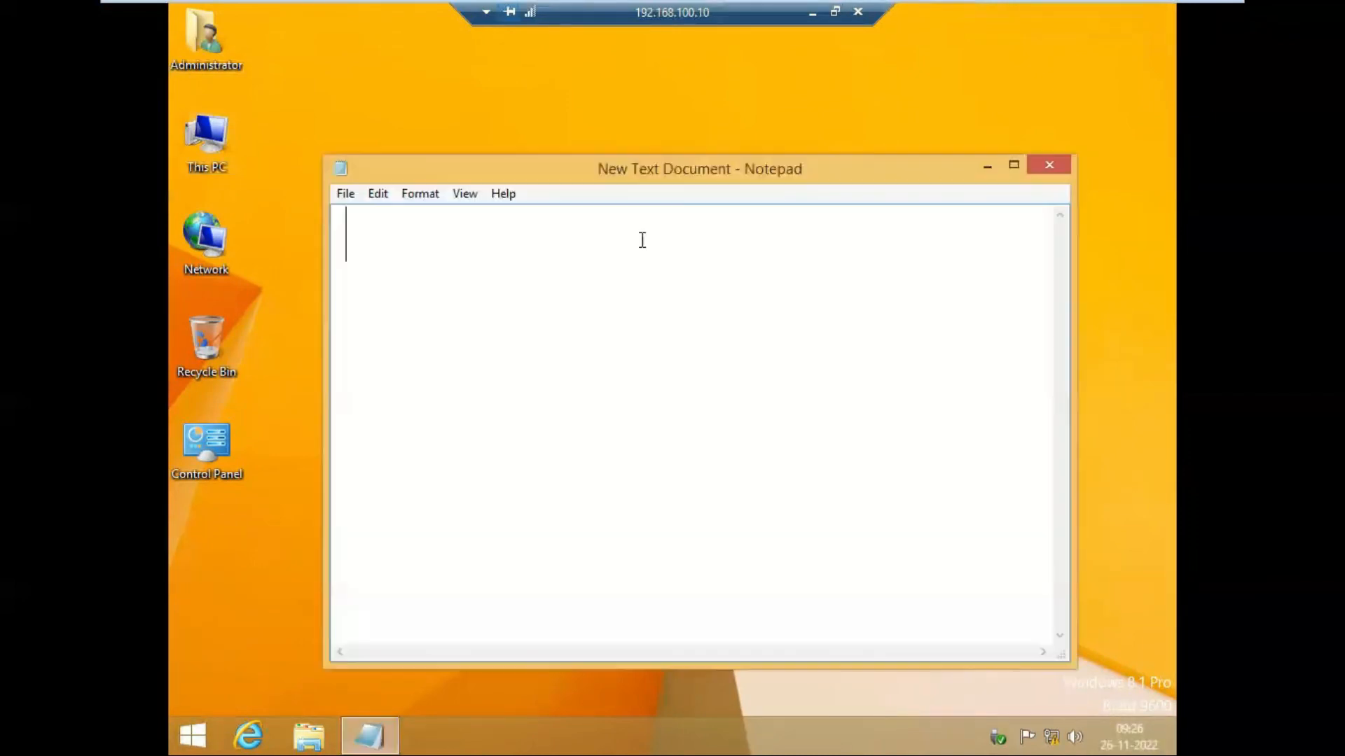
{"action": "type", "text": "he"}
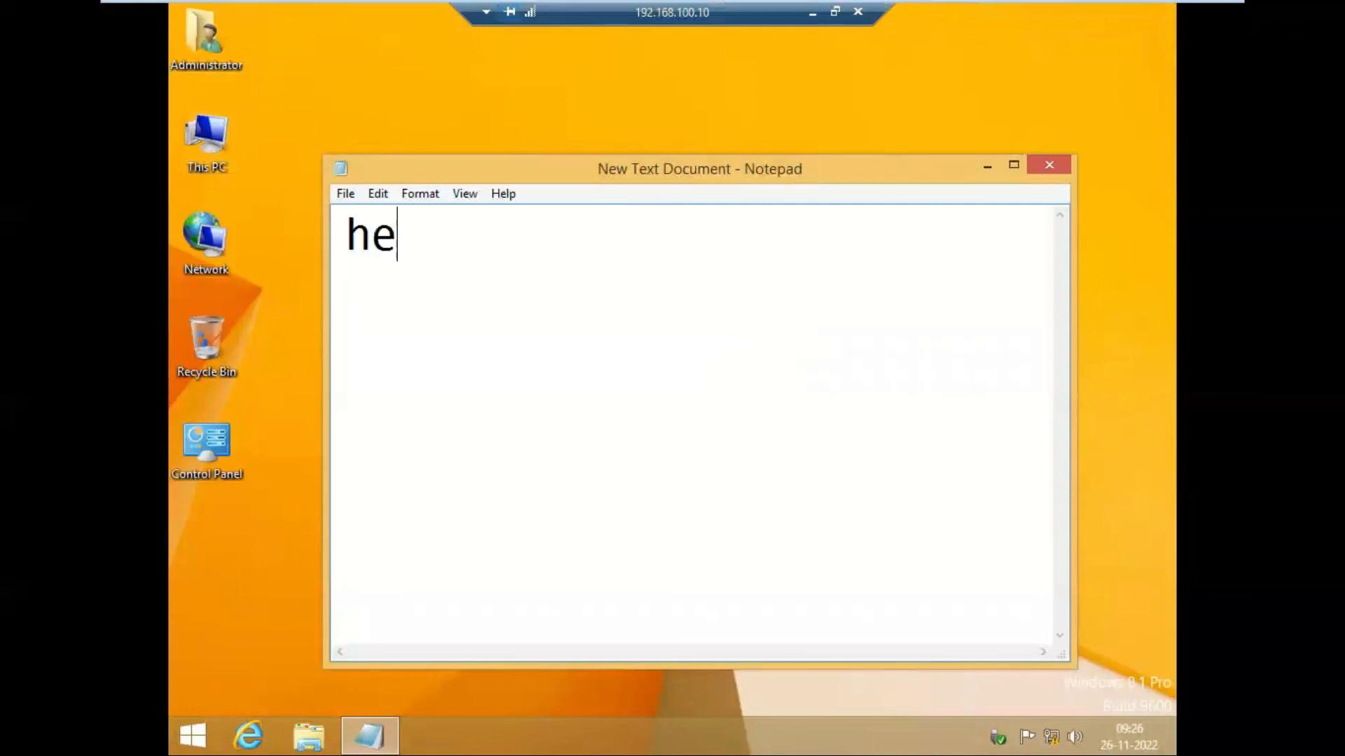
{"action": "type", "text": "llo remote"}
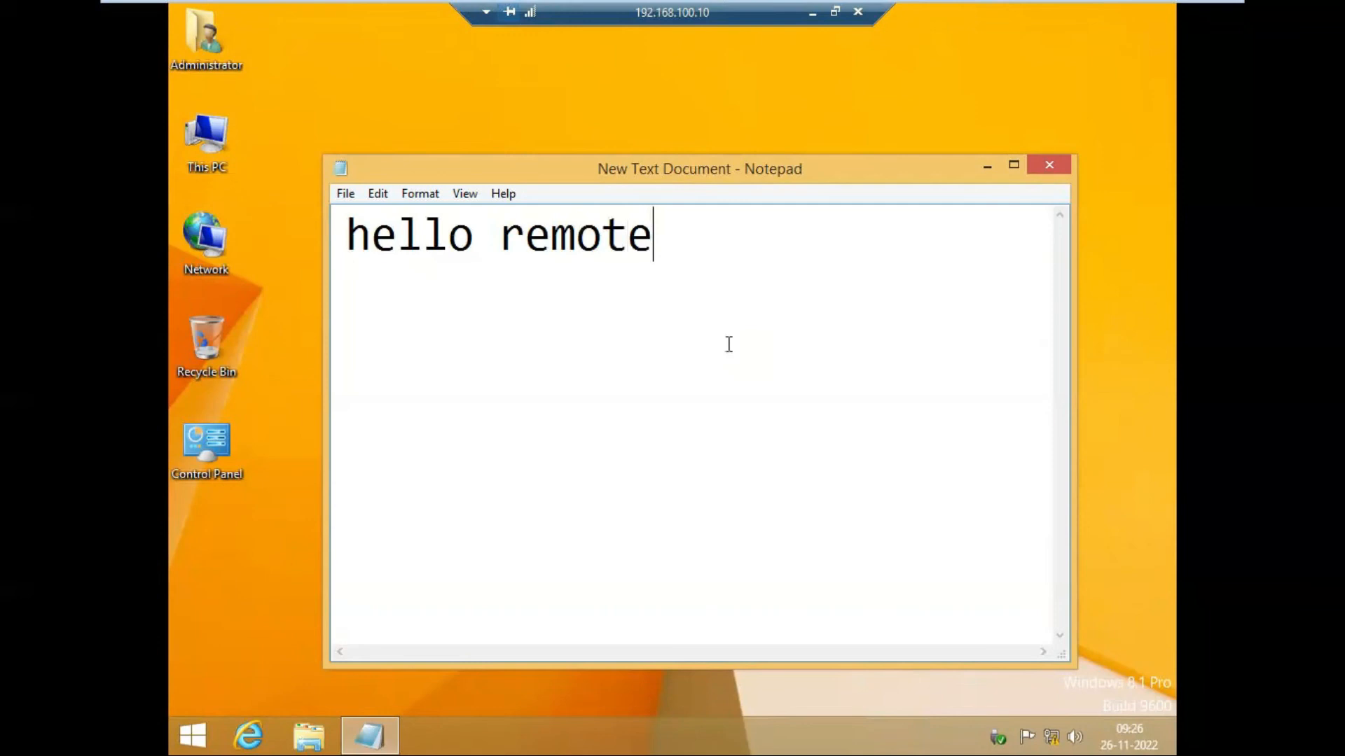
Step: Sign in on the Windows 8 machine with its password to see the note
{"action": "mouse_move", "coordinate": [875, 7]}
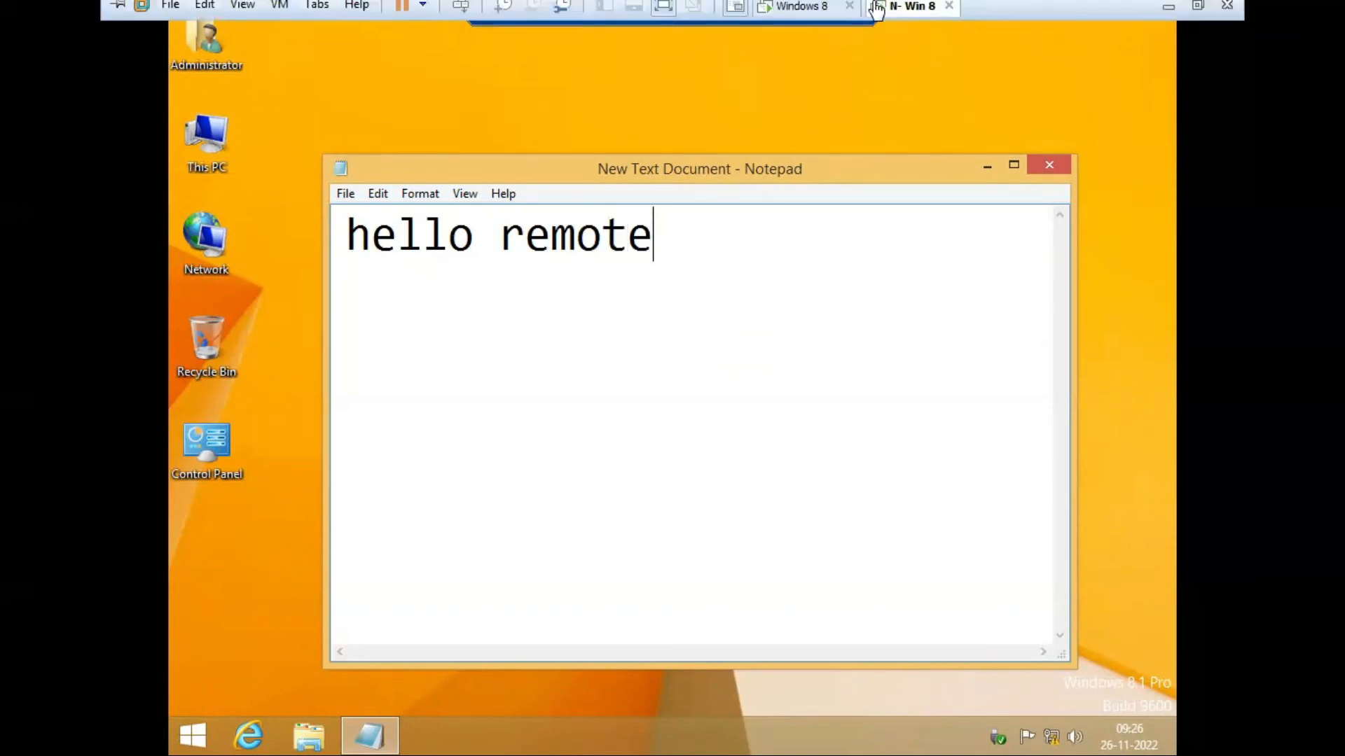
{"action": "left_click", "coordinate": [802, 13]}
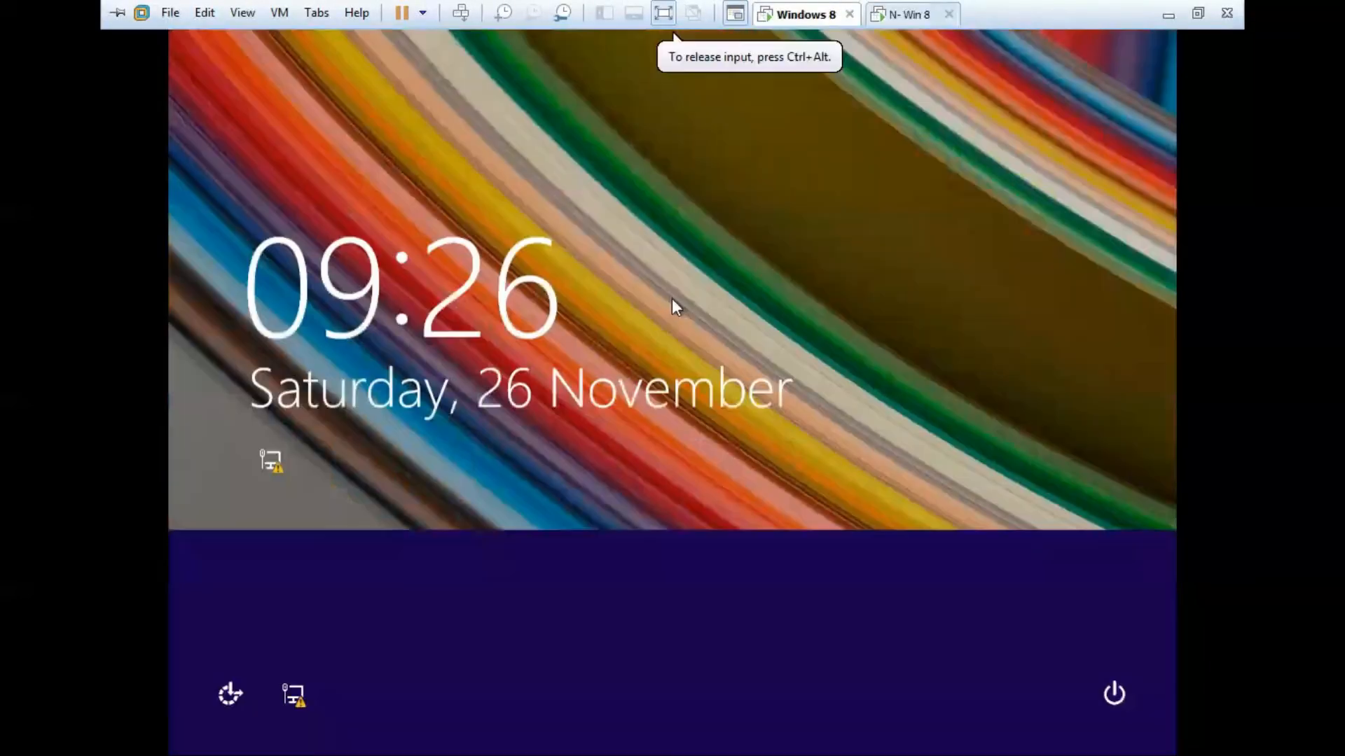
{"action": "left_click", "coordinate": [671, 299]}
{"action": "type", "text": "123"}
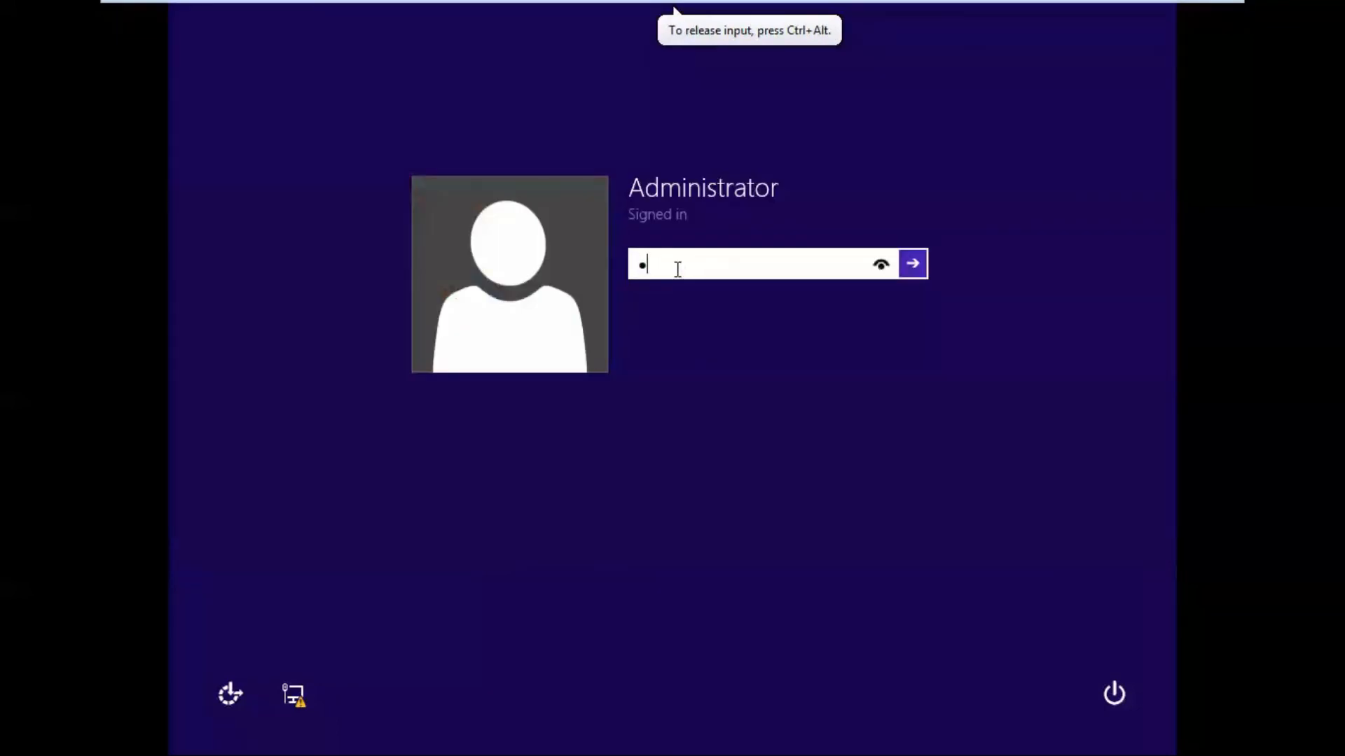
{"action": "key", "text": "Return"}
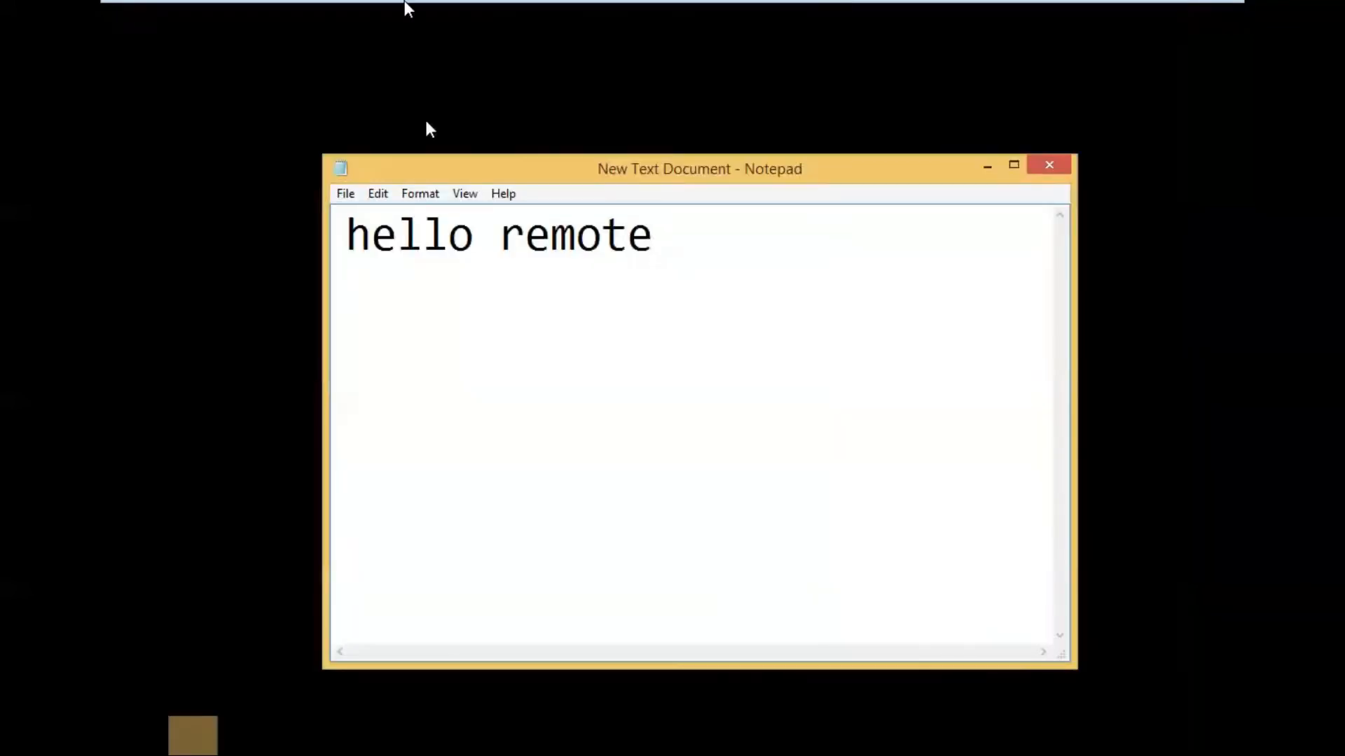
{"action": "mouse_move", "coordinate": [274, 2]}
{"action": "left_click", "coordinate": [118, 13]}
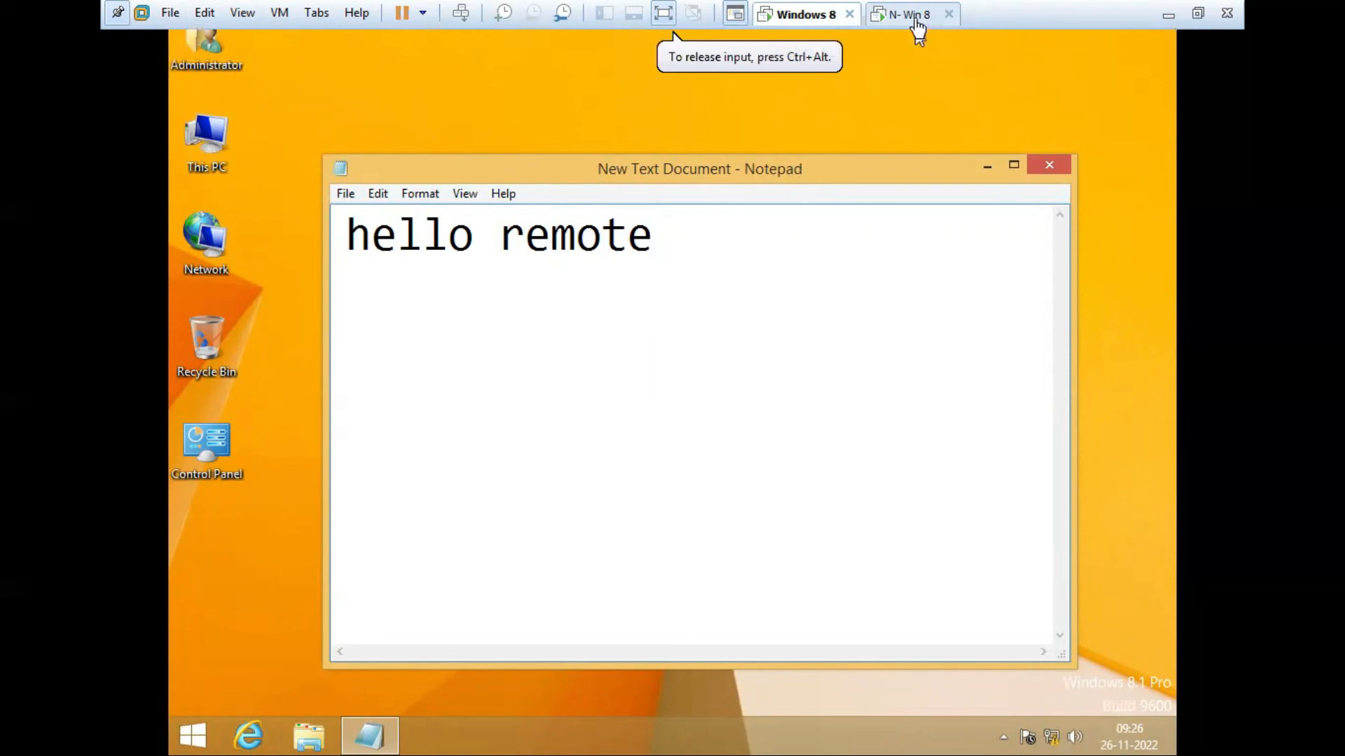
Step: On N- Win 8, acknowledge the ended session and close Remote Desktop Connection
{"action": "left_click", "coordinate": [910, 15]}
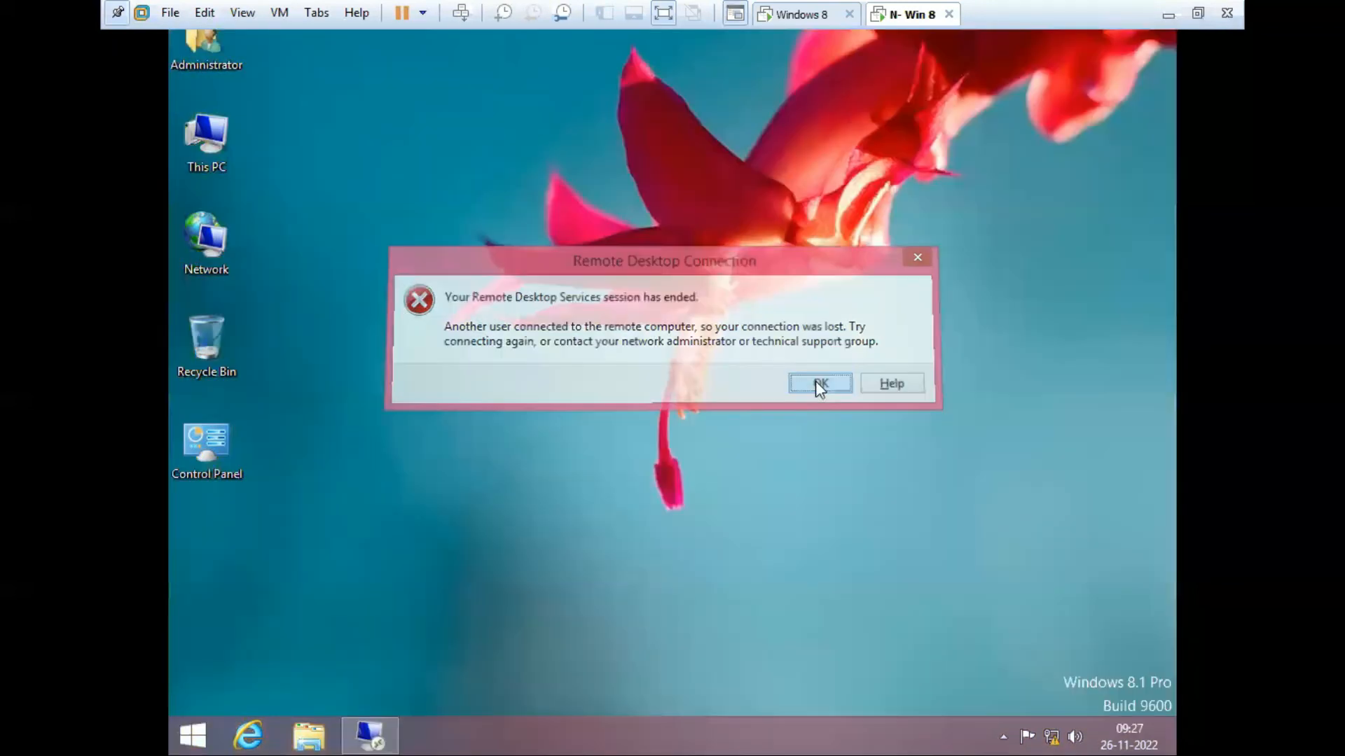
{"action": "left_click", "coordinate": [817, 382]}
{"action": "left_click", "coordinate": [850, 129]}
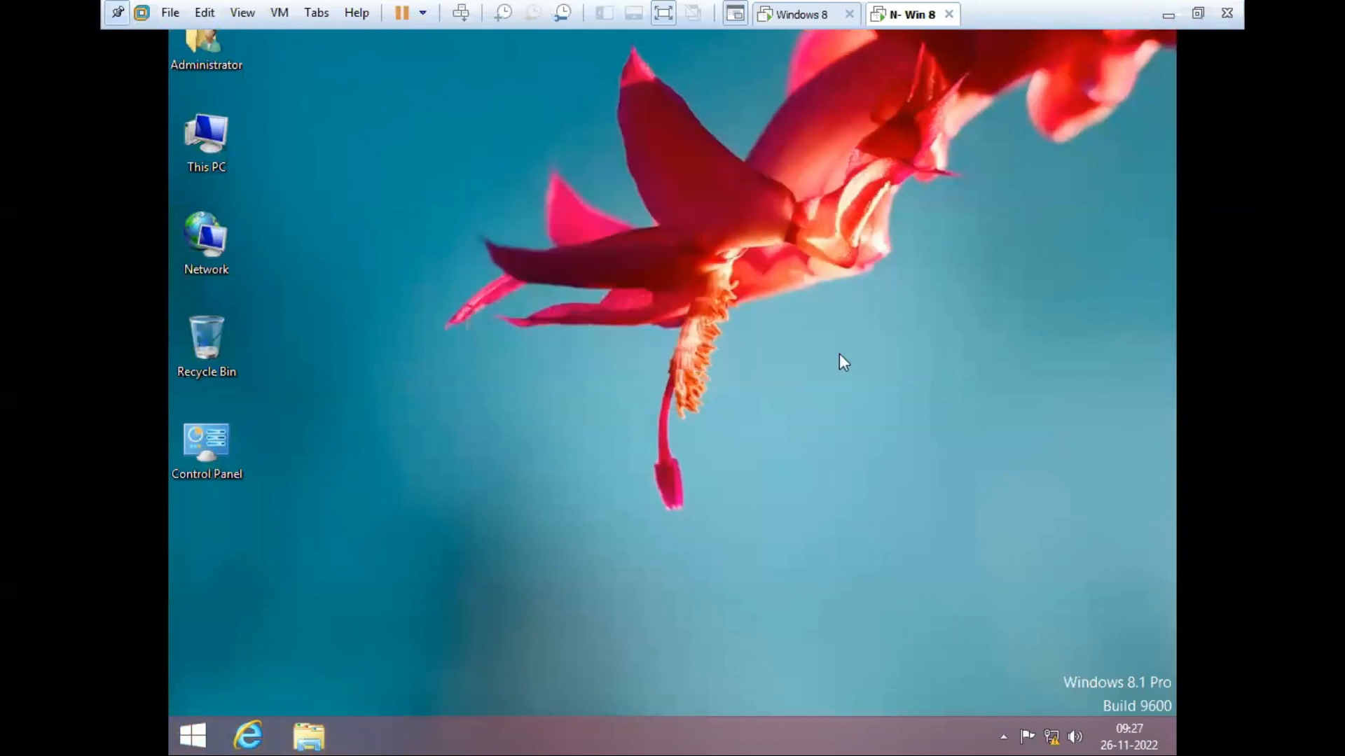